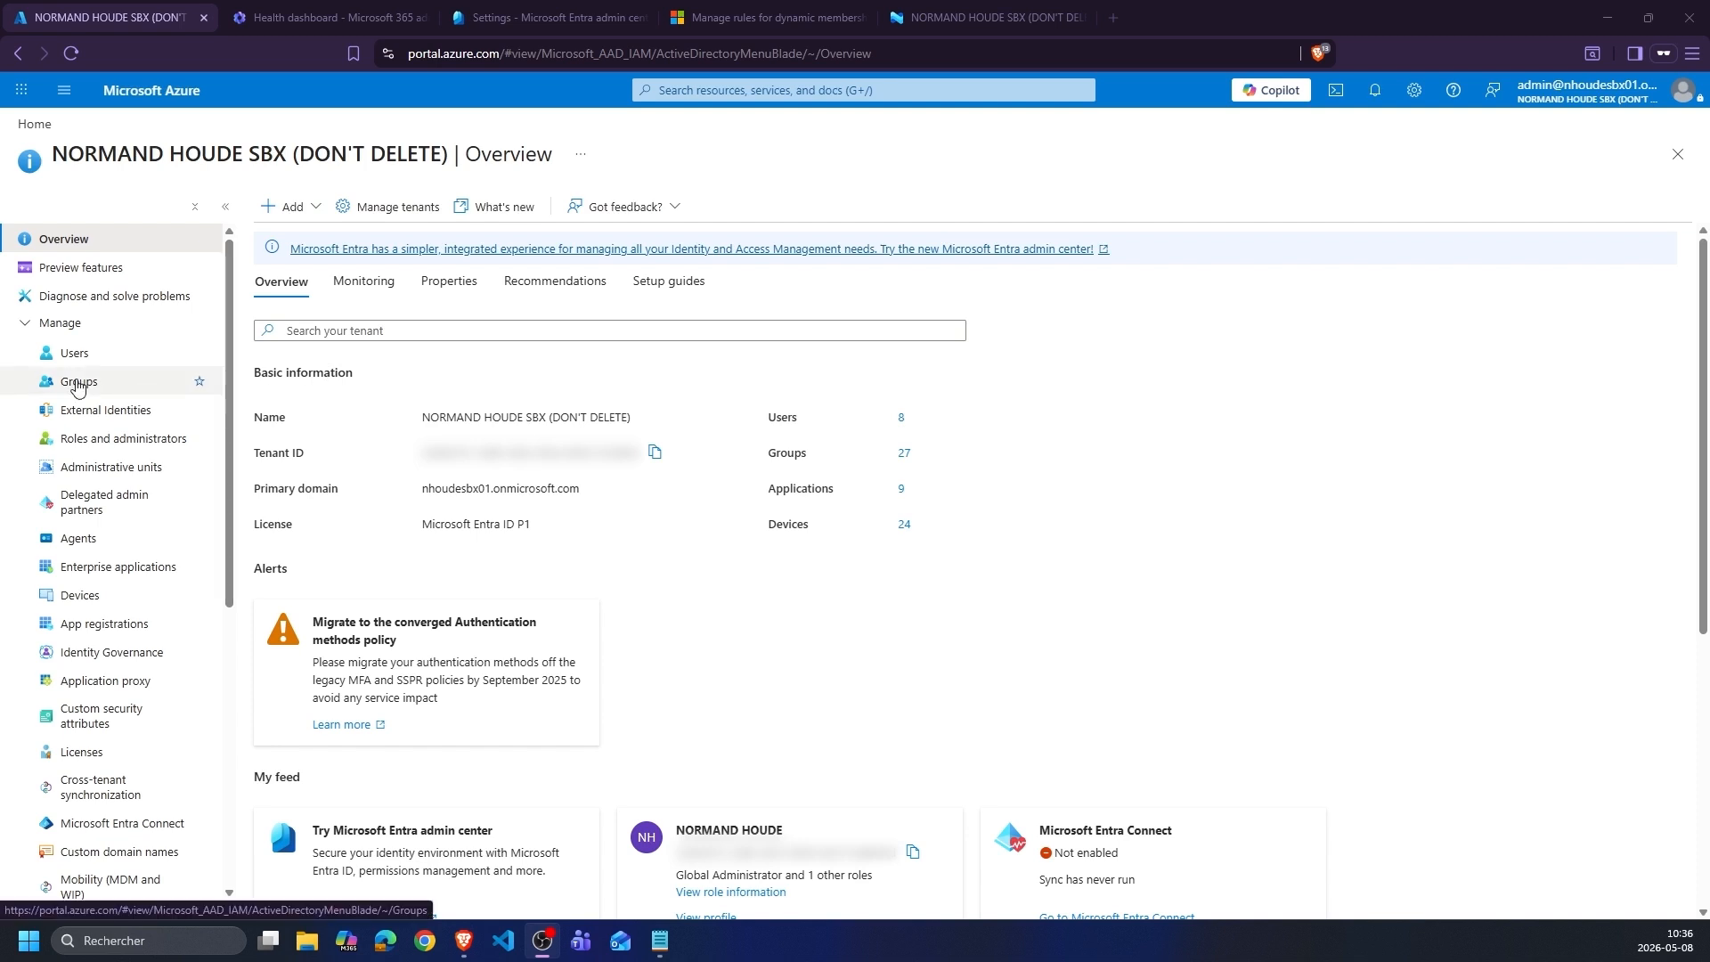
- Start a new security group in the tenant's groups and name it Sg-Dyn-Licences-BusinessPremium
left_click(78, 383)
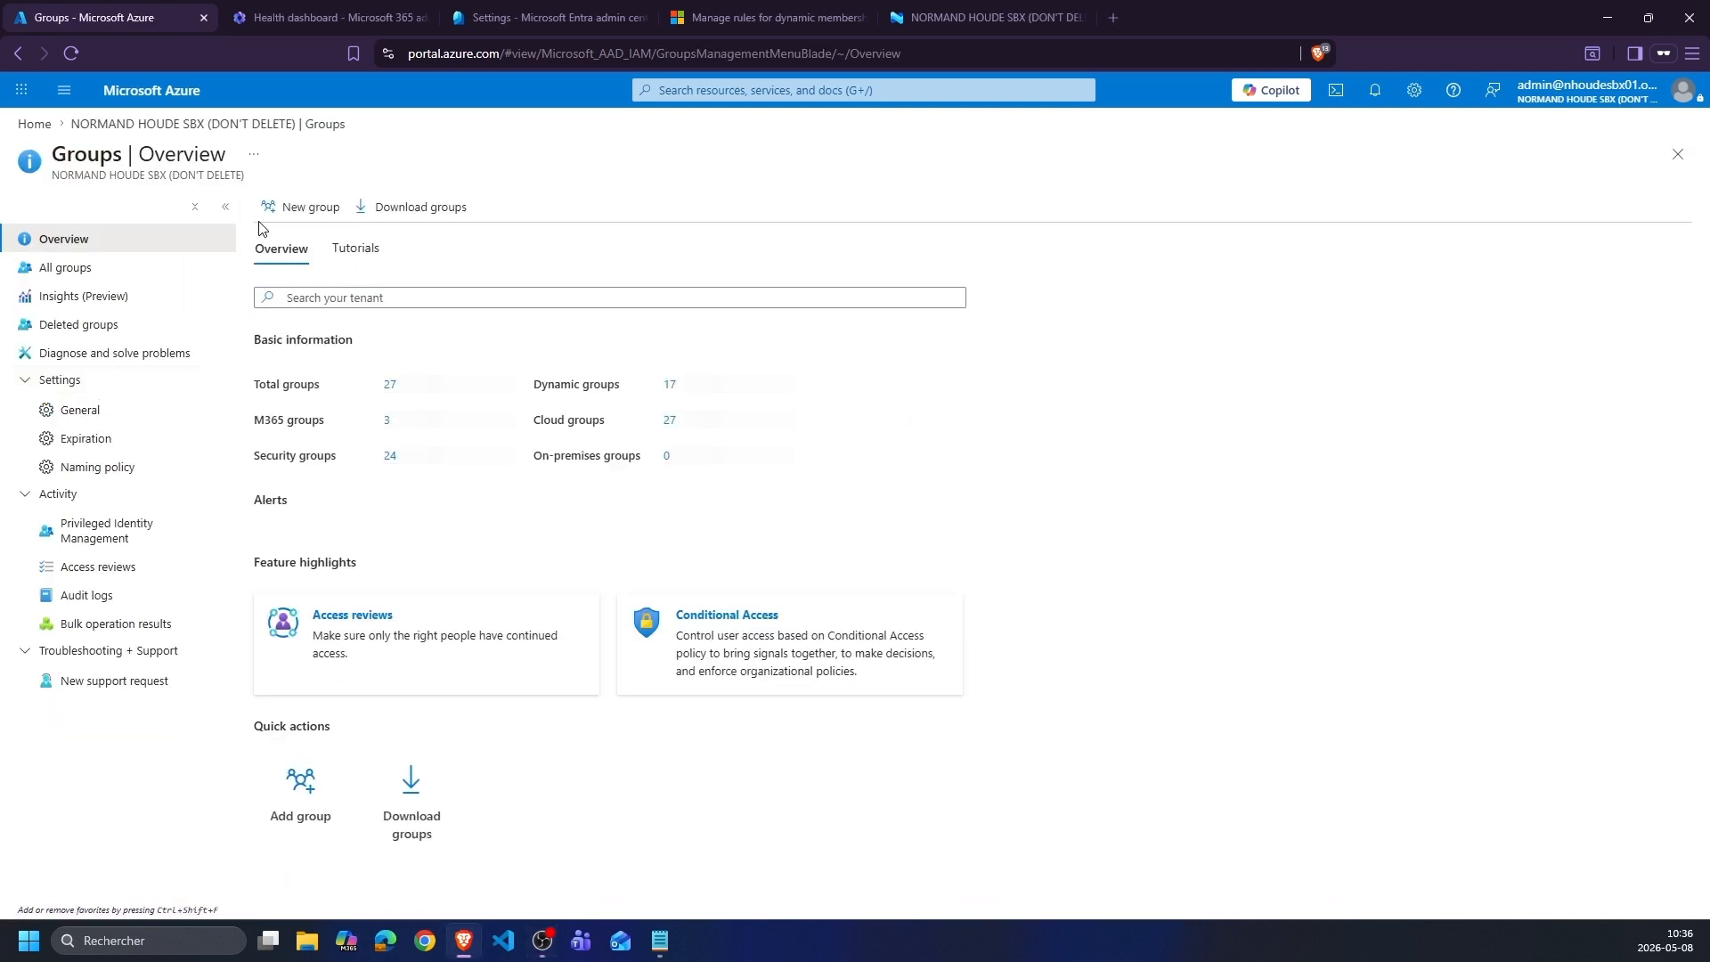
left_click(308, 211)
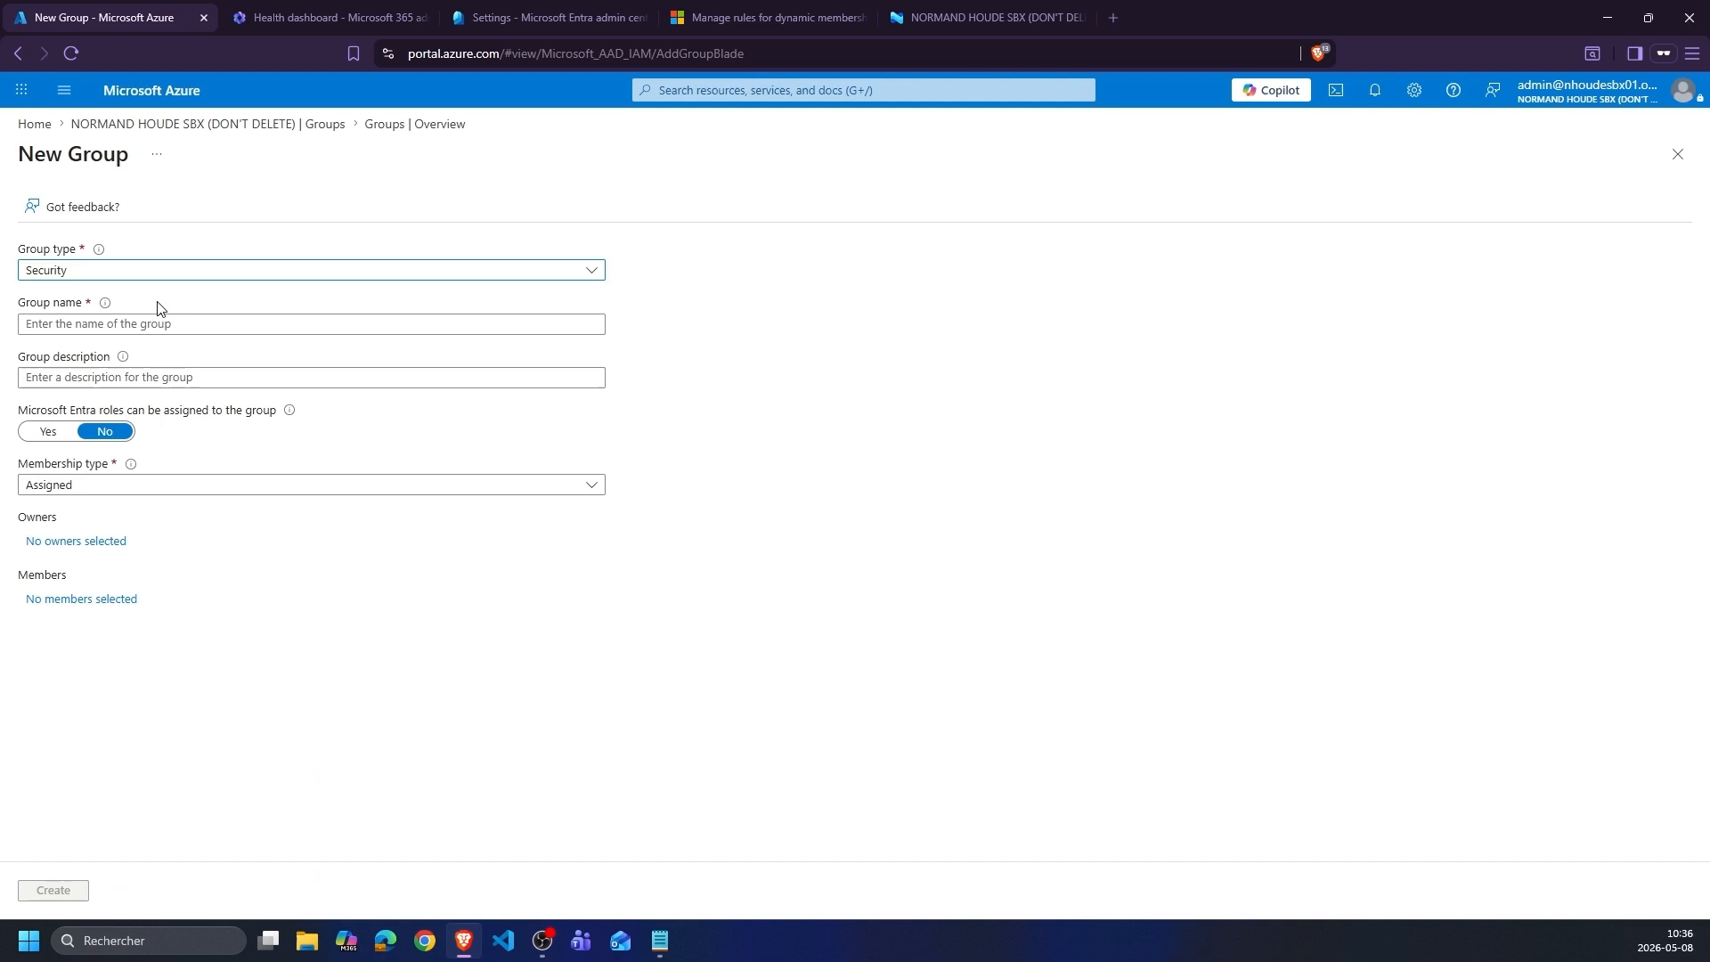
left_click(166, 324)
type("Sg")
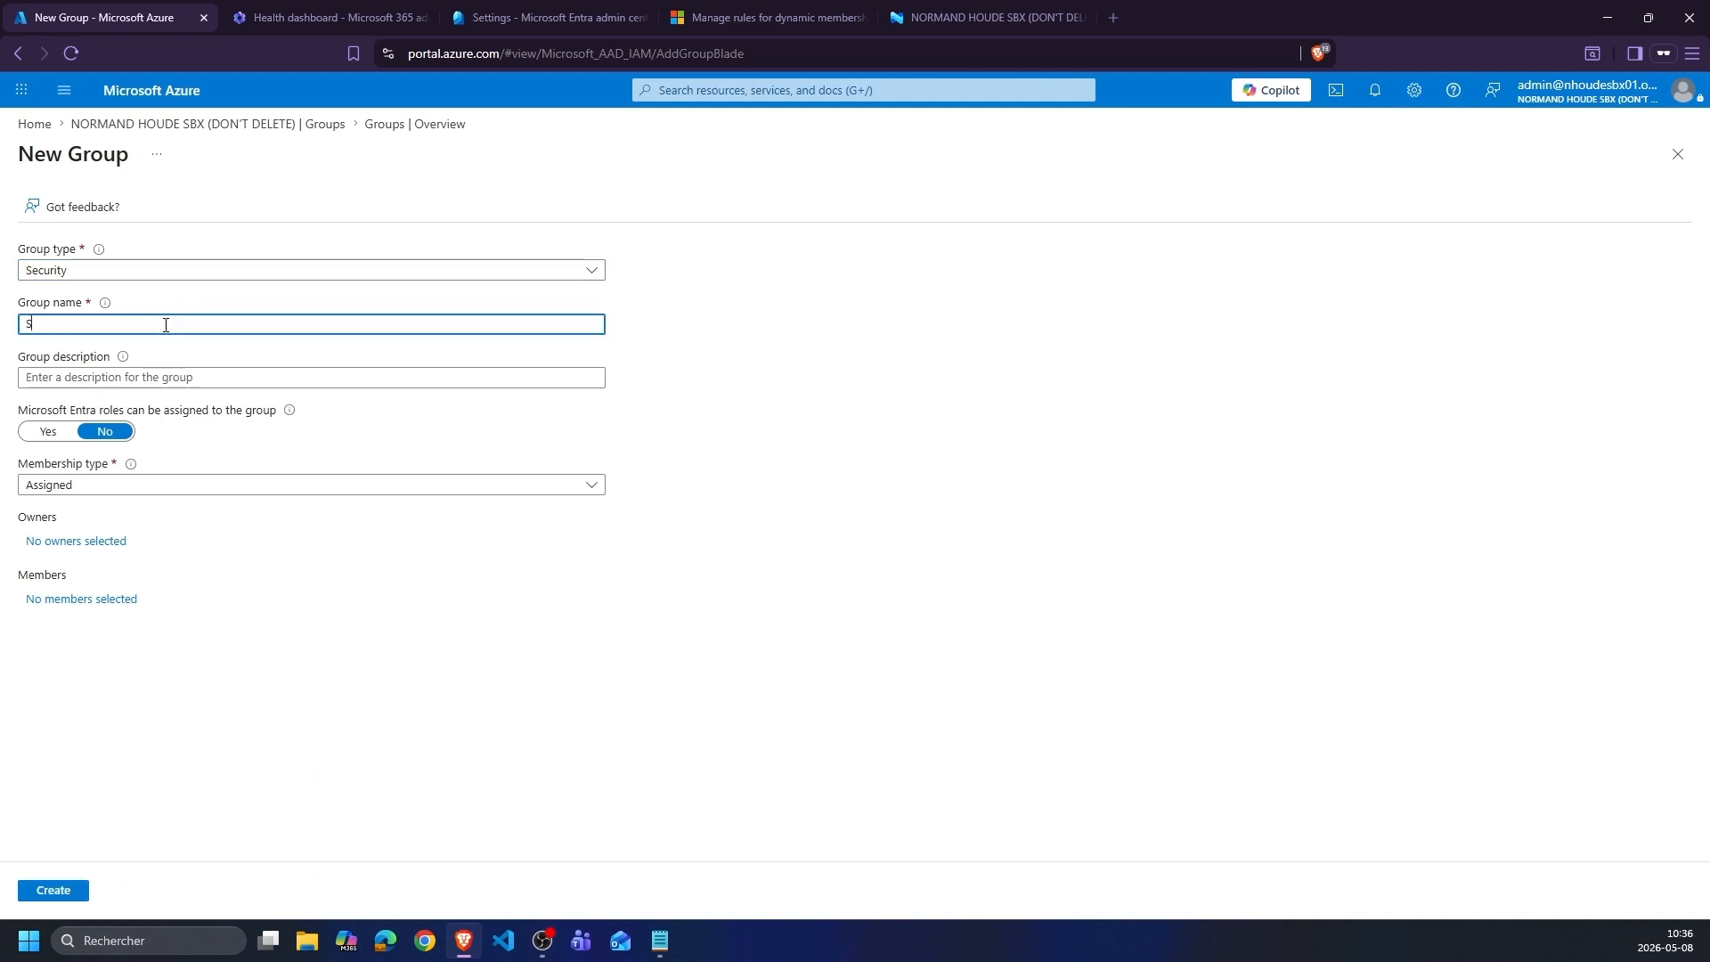
key("BackSpace")
key("BackSpace")
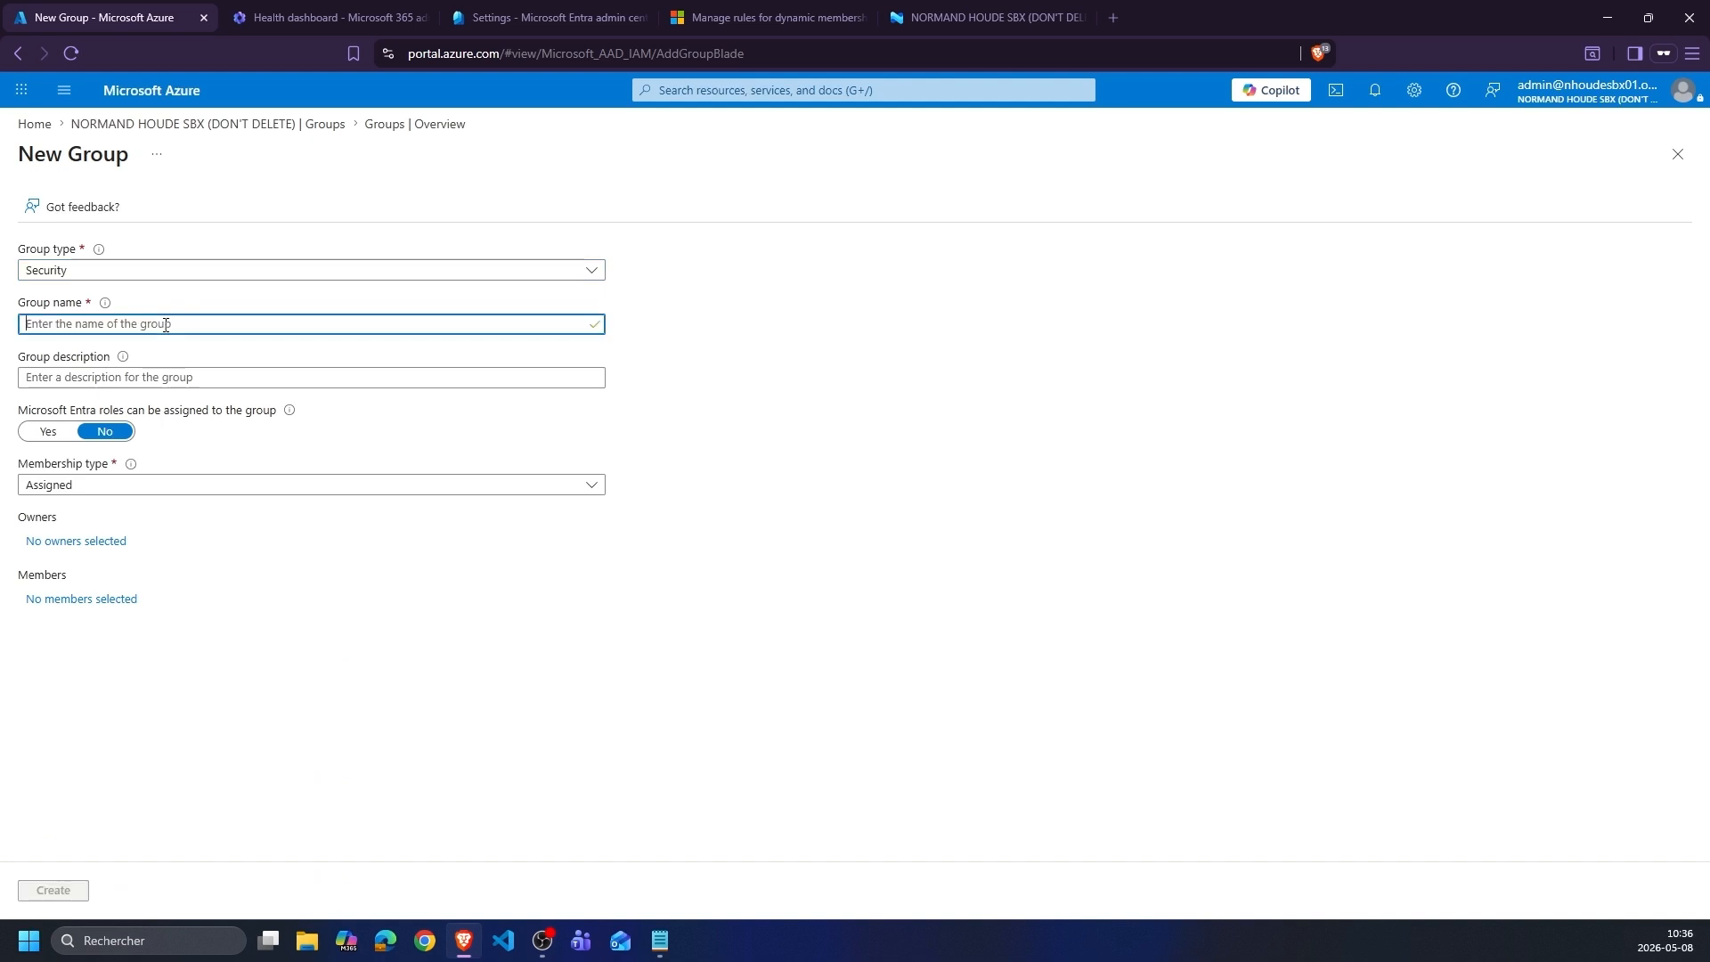
type("Sg")
key("BackSpace")
type("g")
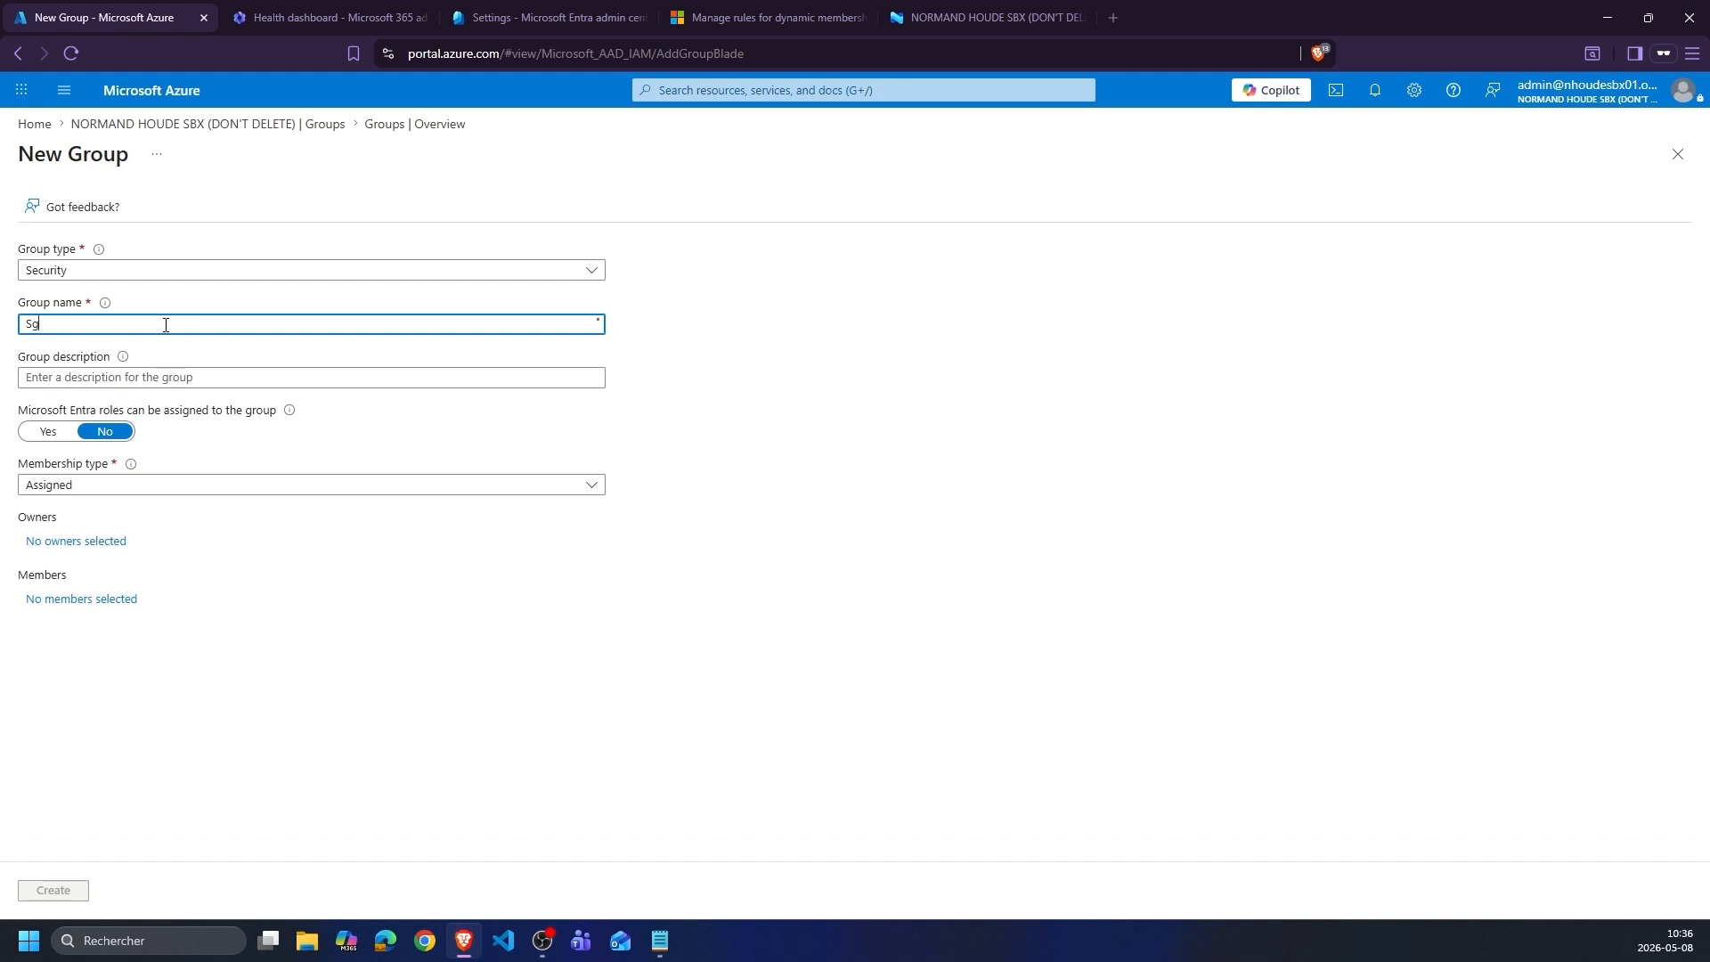
type("-Dyn")
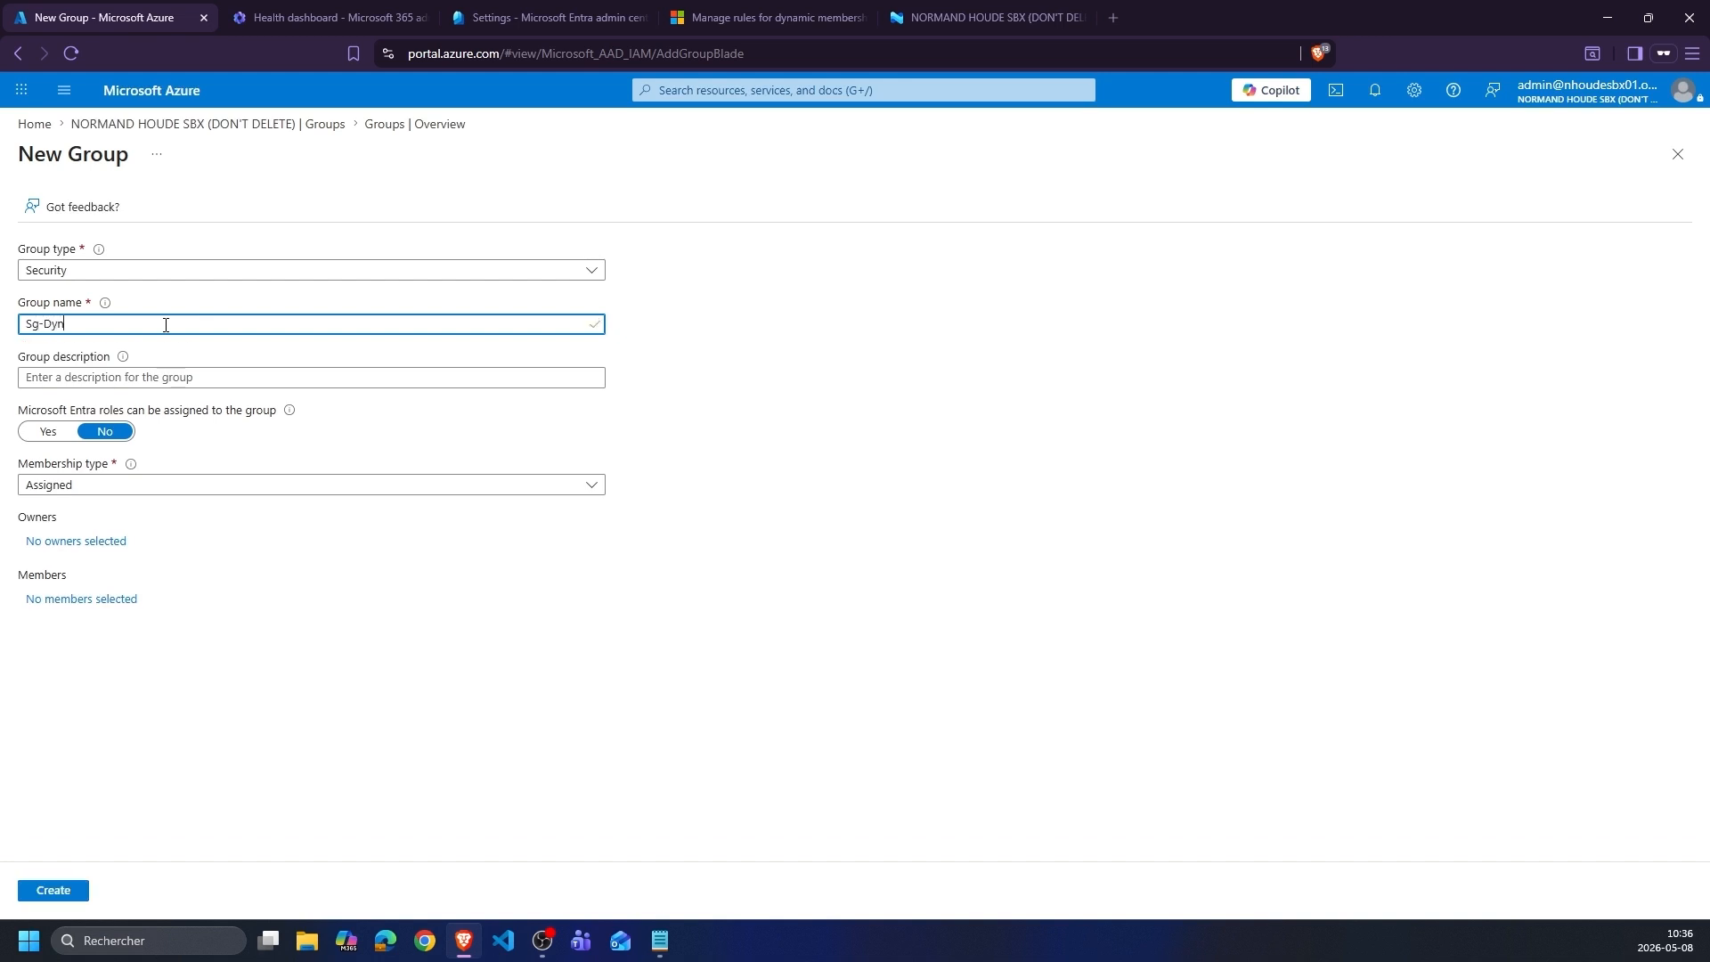
type("-Licences-")
type("Busine")
type("ss-")
type("P")
key("BackSpace")
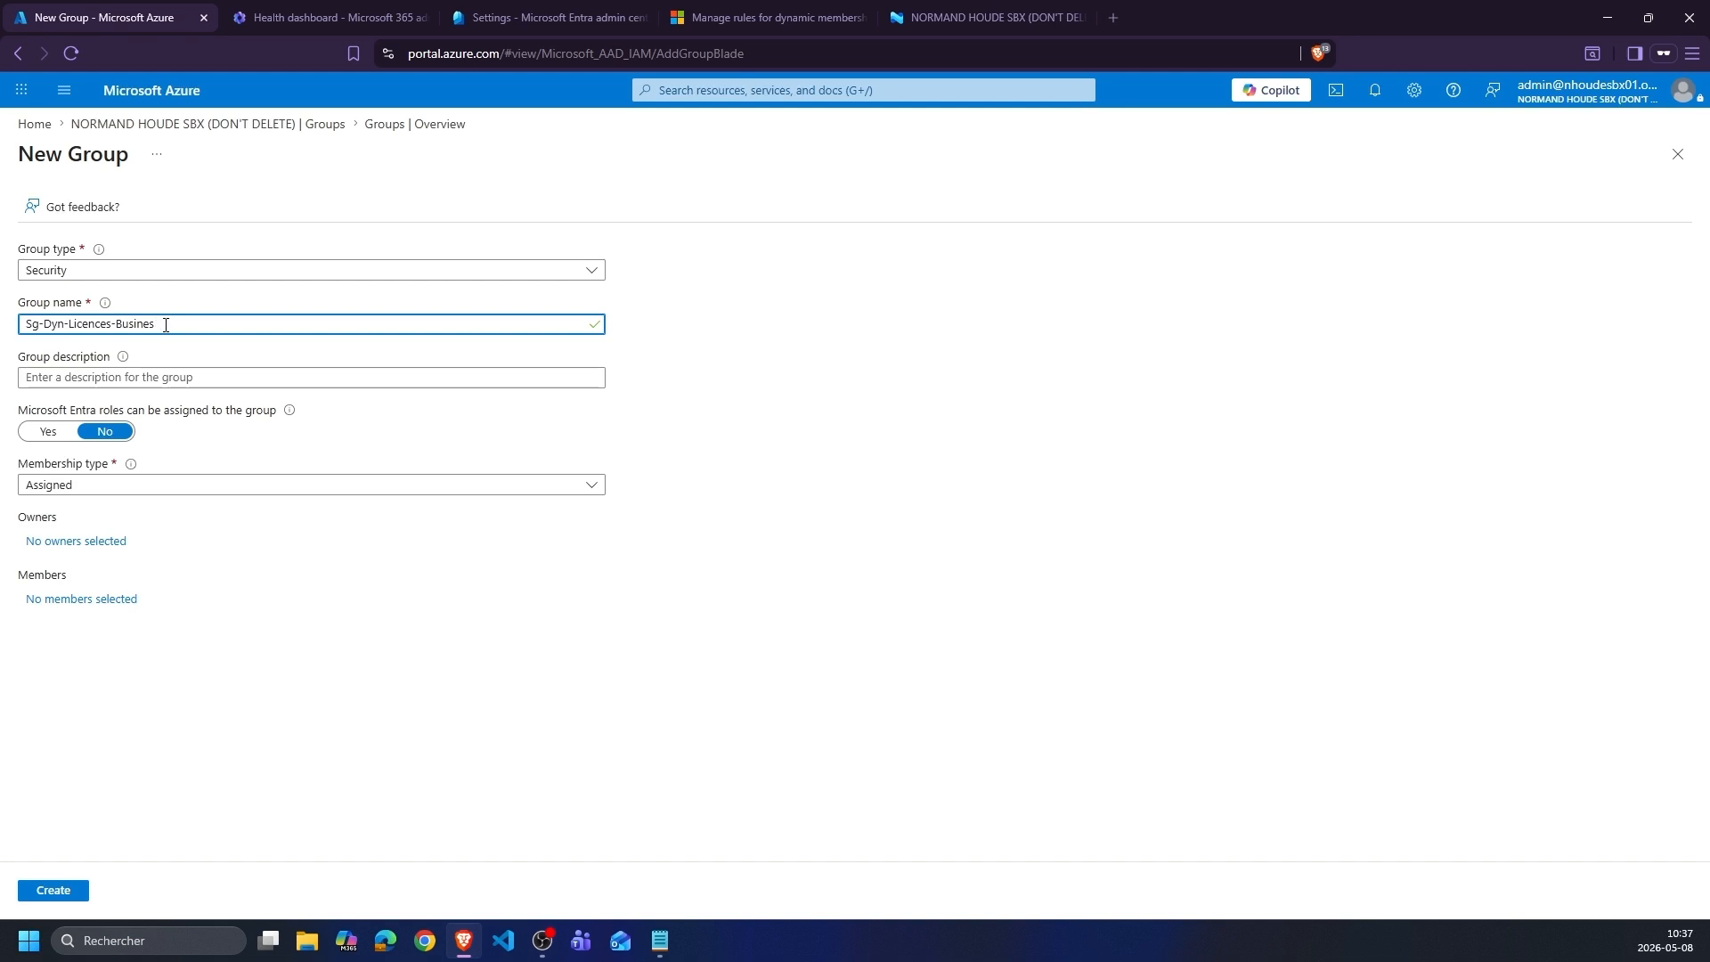
type("Premium")
- Set the group's membership type to Dynamic User and start adding its dynamic query
left_click(156, 490)
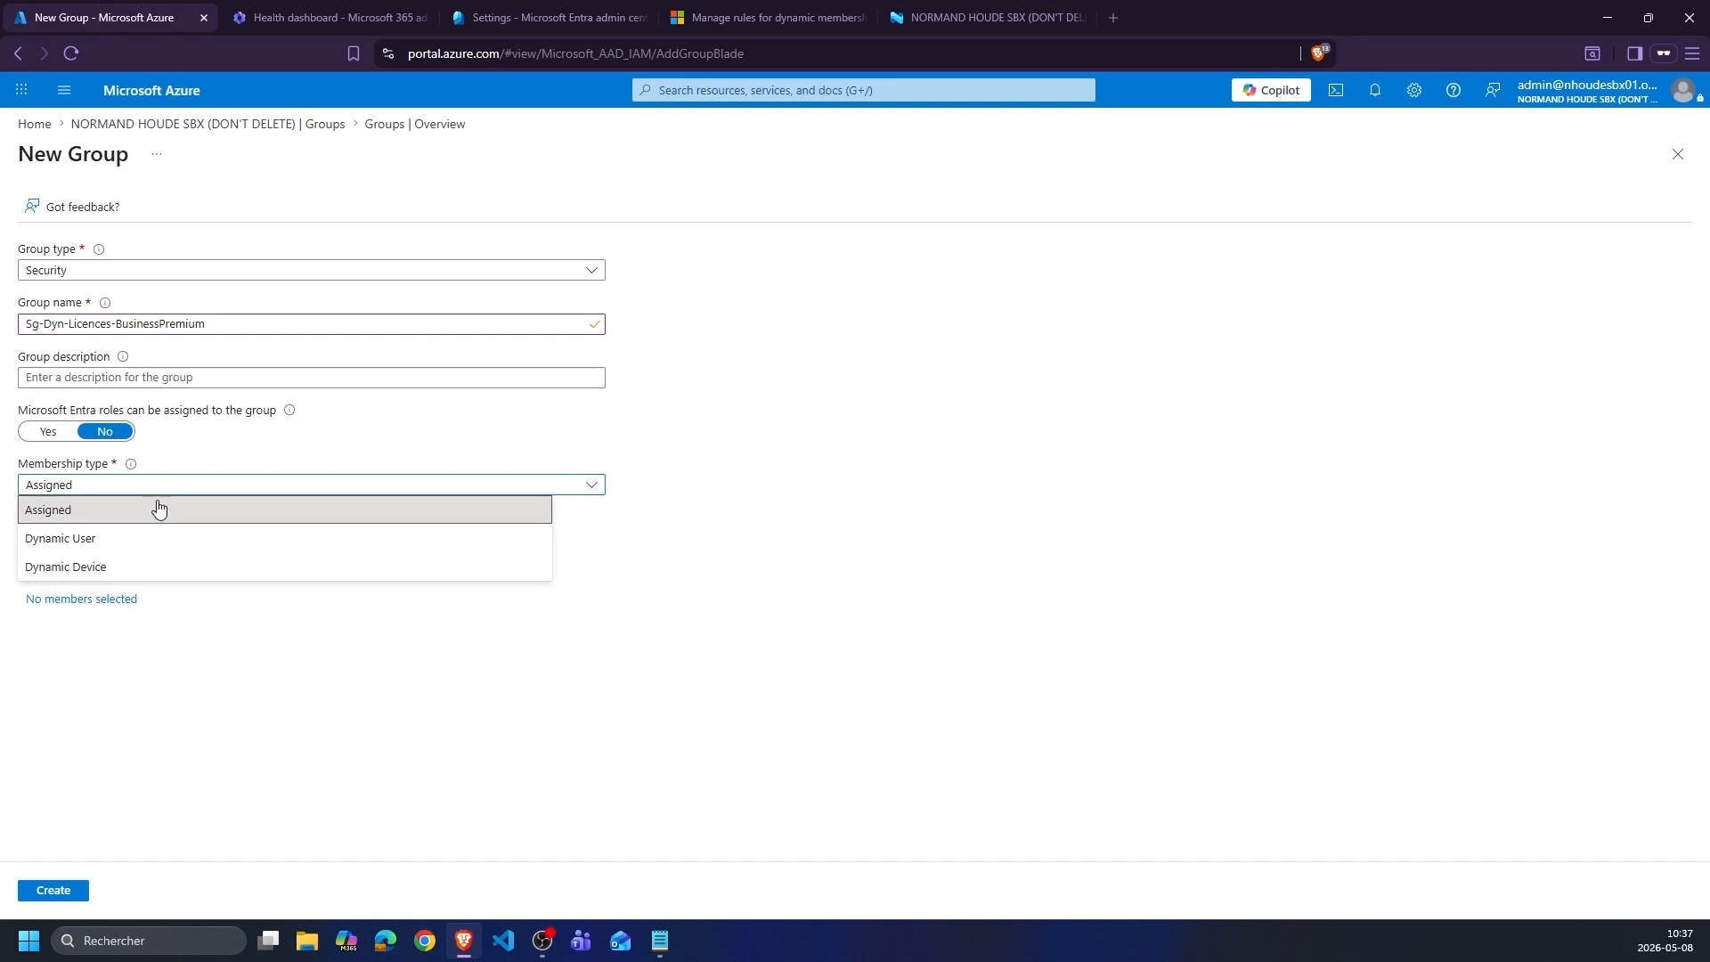
left_click(134, 541)
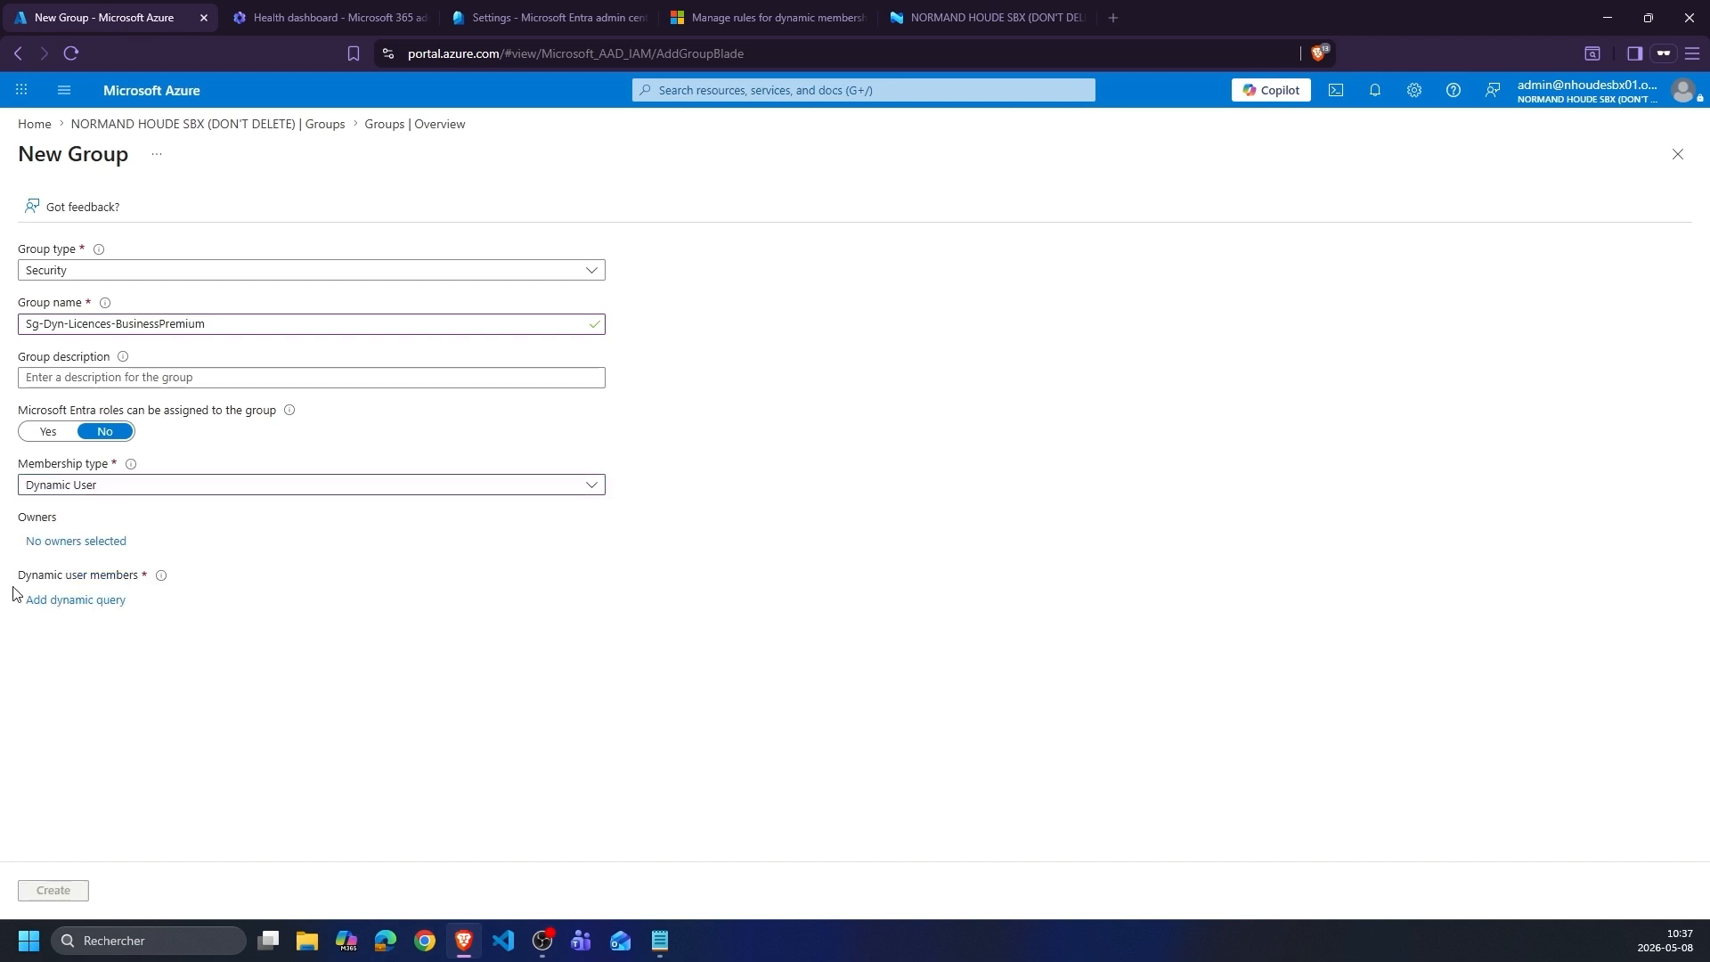
left_click(104, 602)
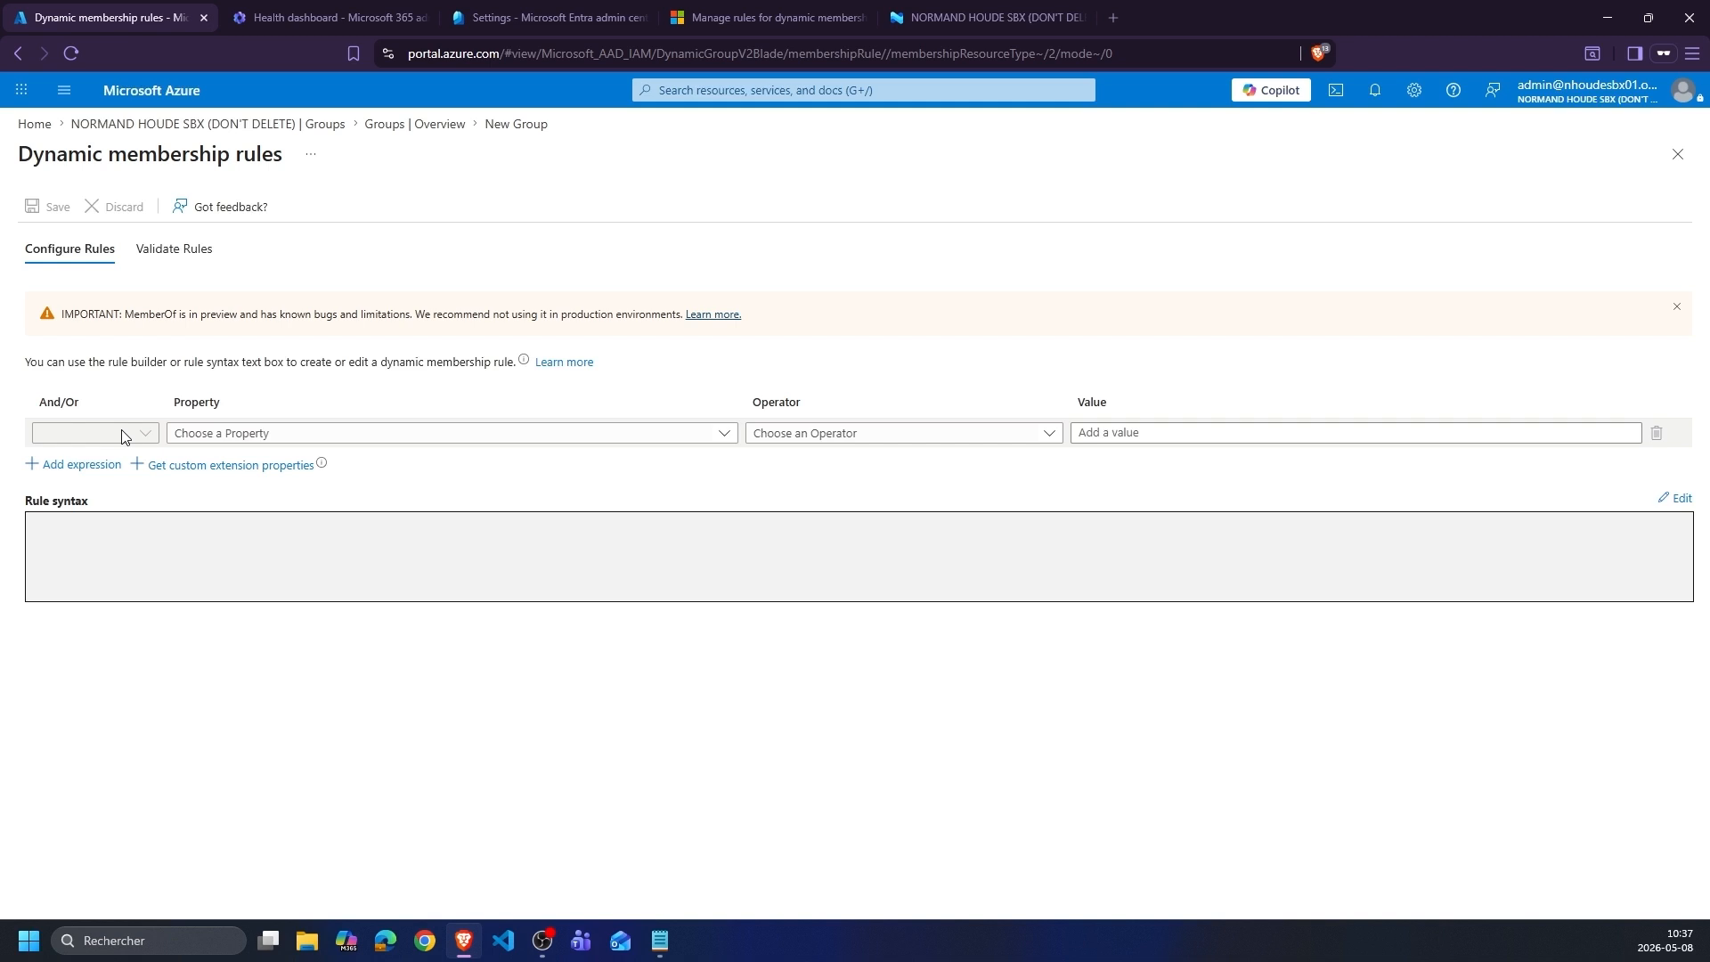
- Choose physicalDeliveryOfficeName as the property of the first membership rule expression
left_click(327, 437)
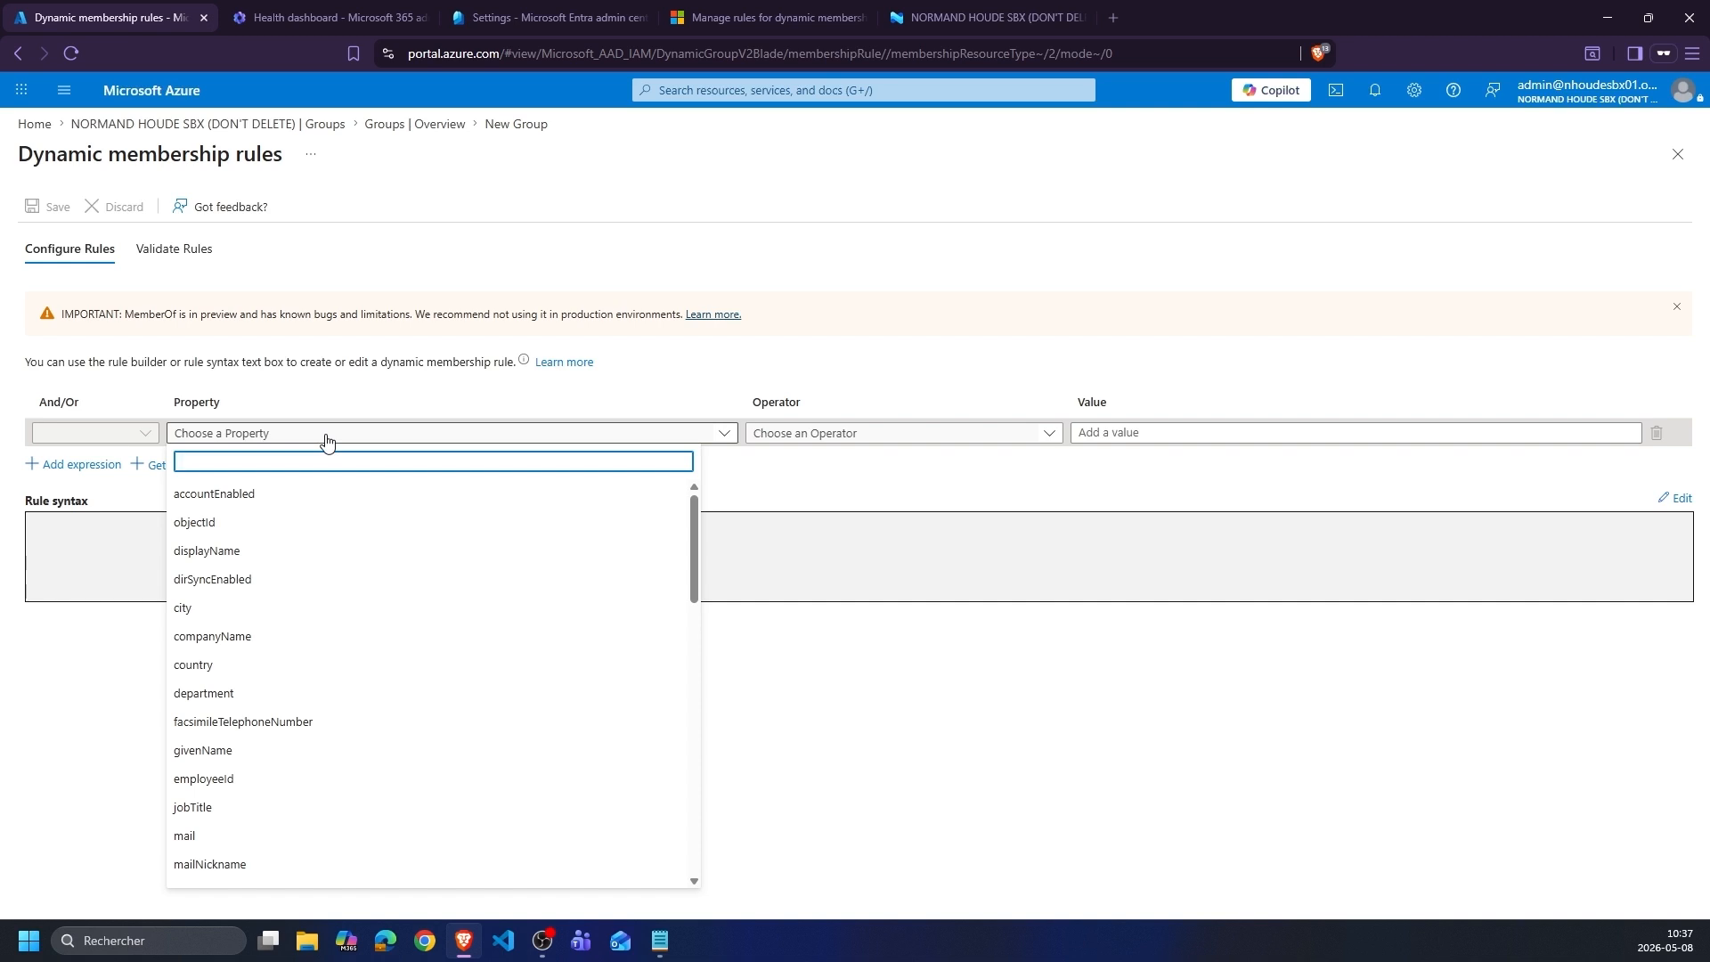
type("de")
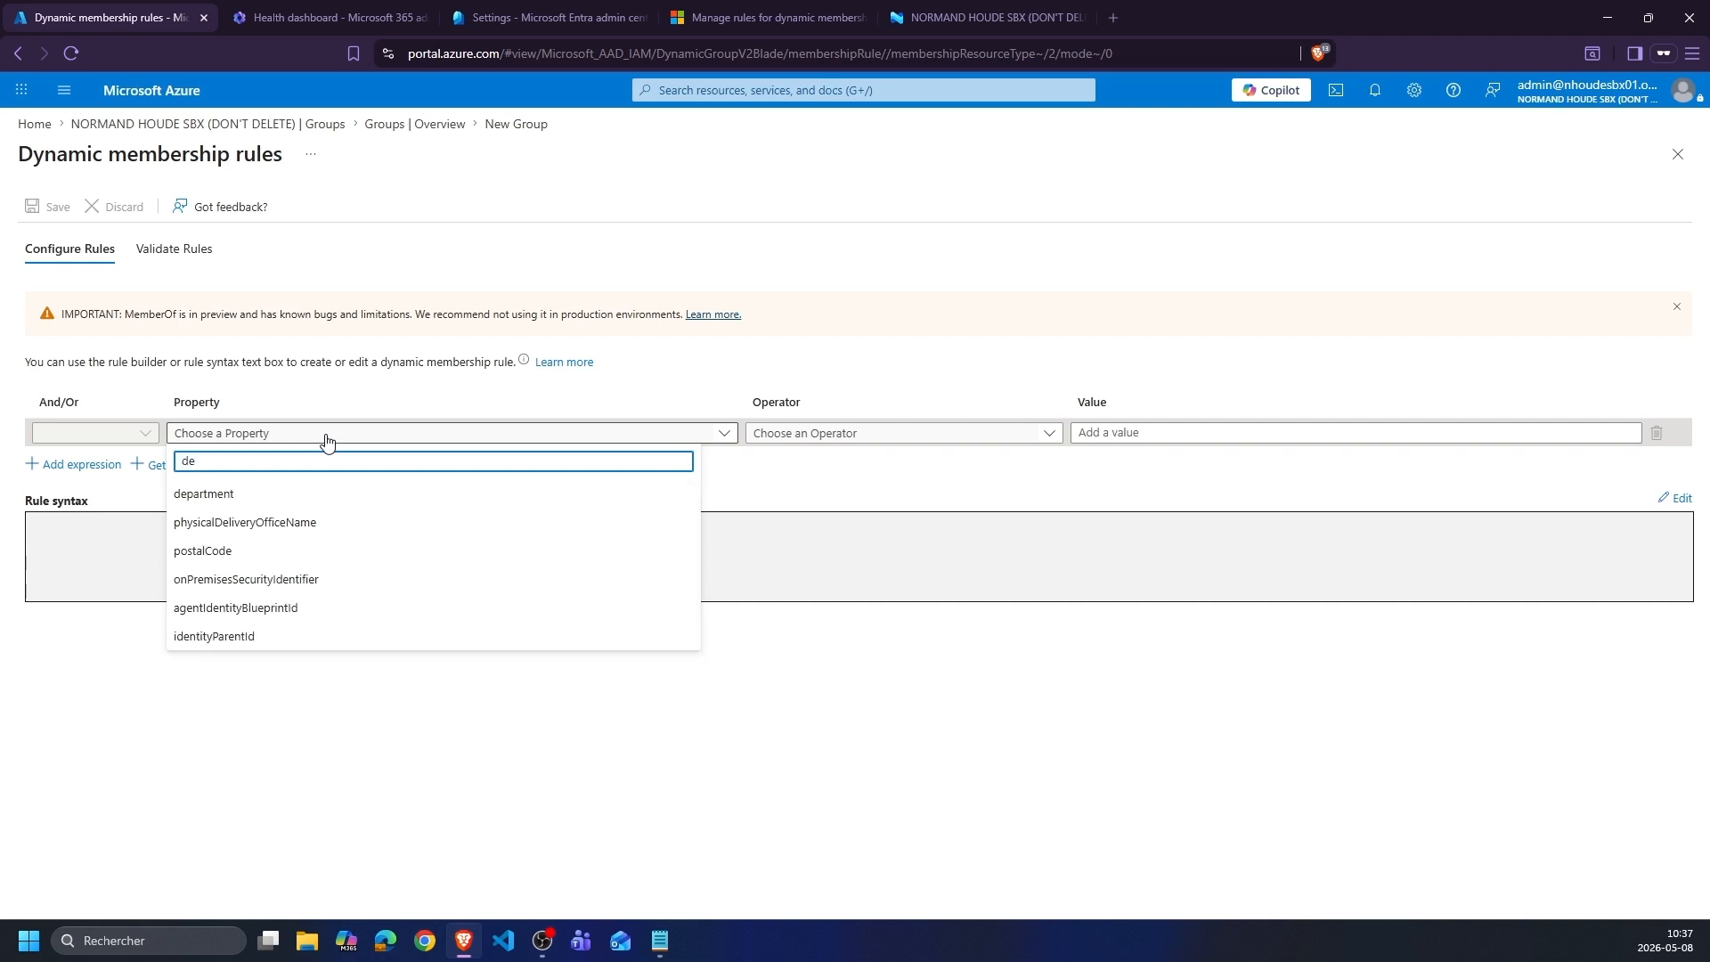
key("BackSpace")
key("BackSpace")
type("off")
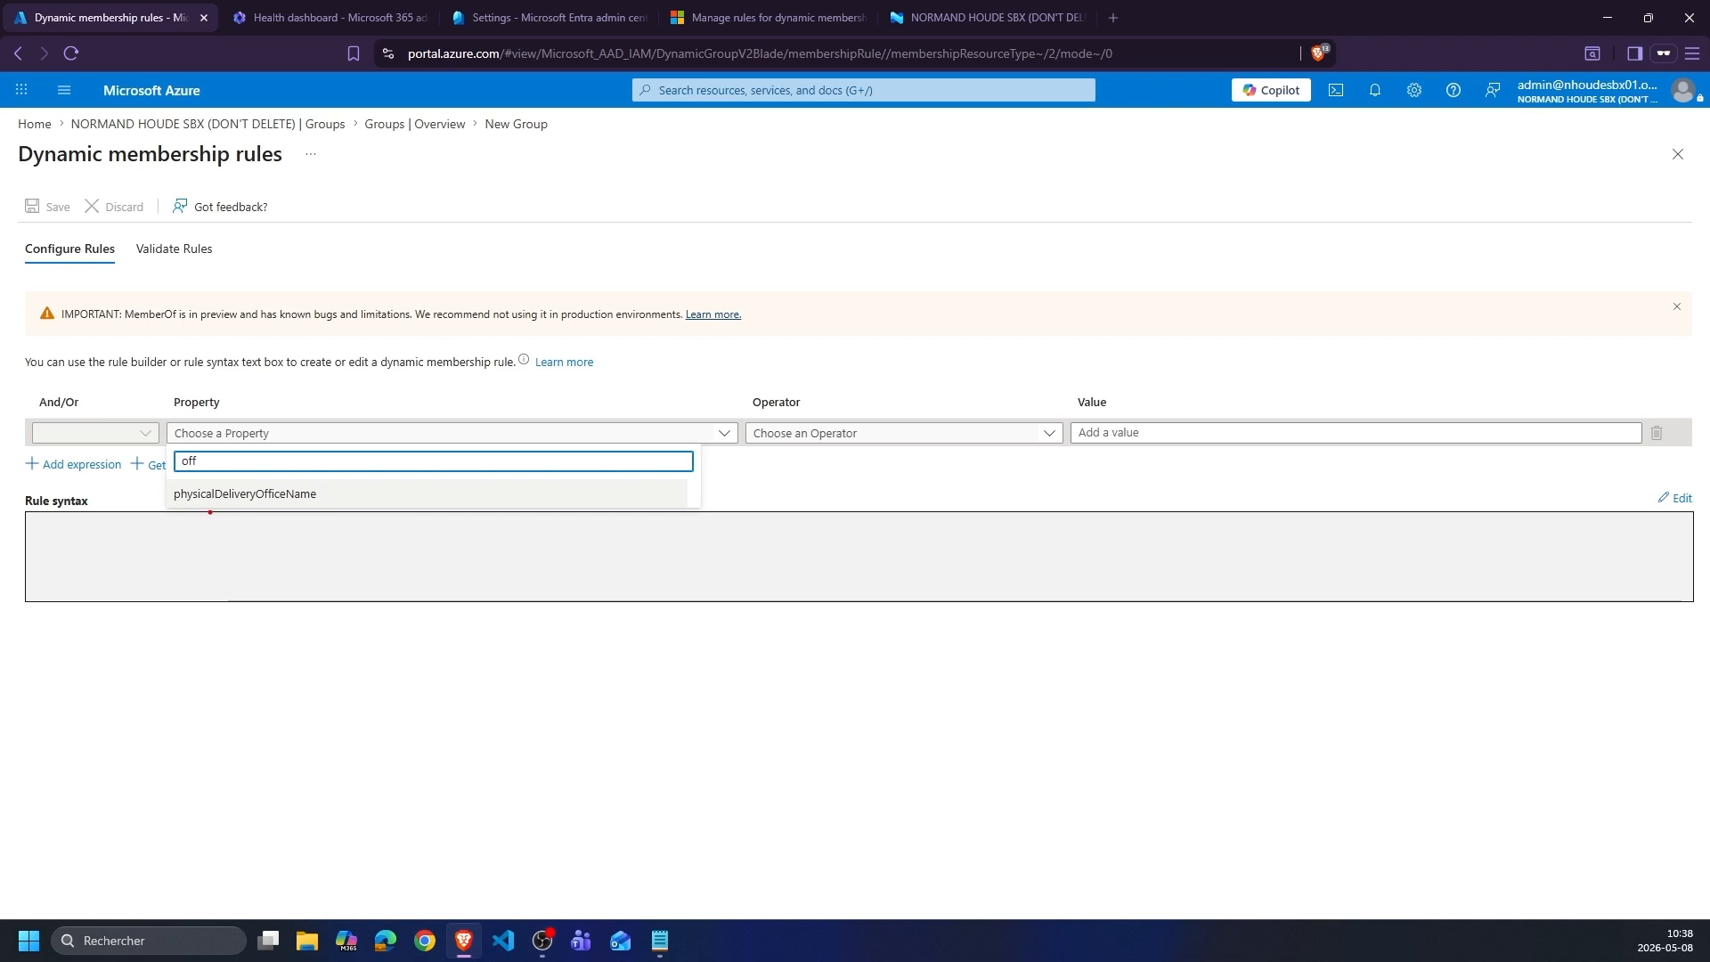
left_click_drag(163, 505, 325, 501)
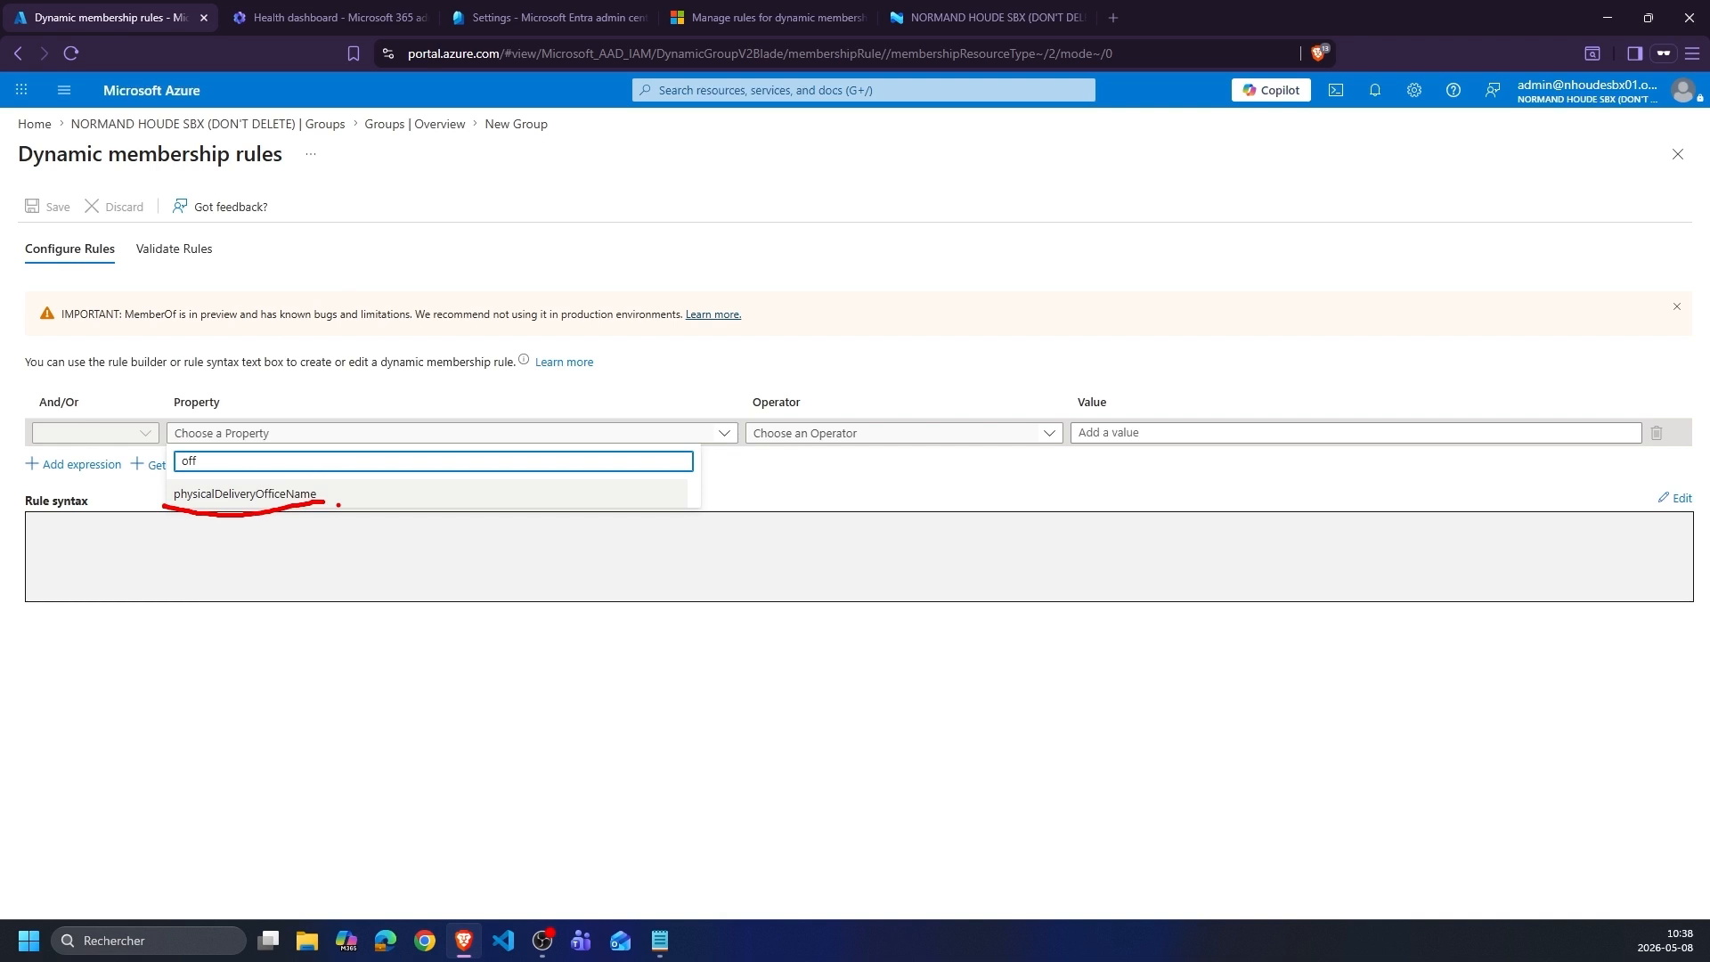
key("Escape")
left_click(235, 492)
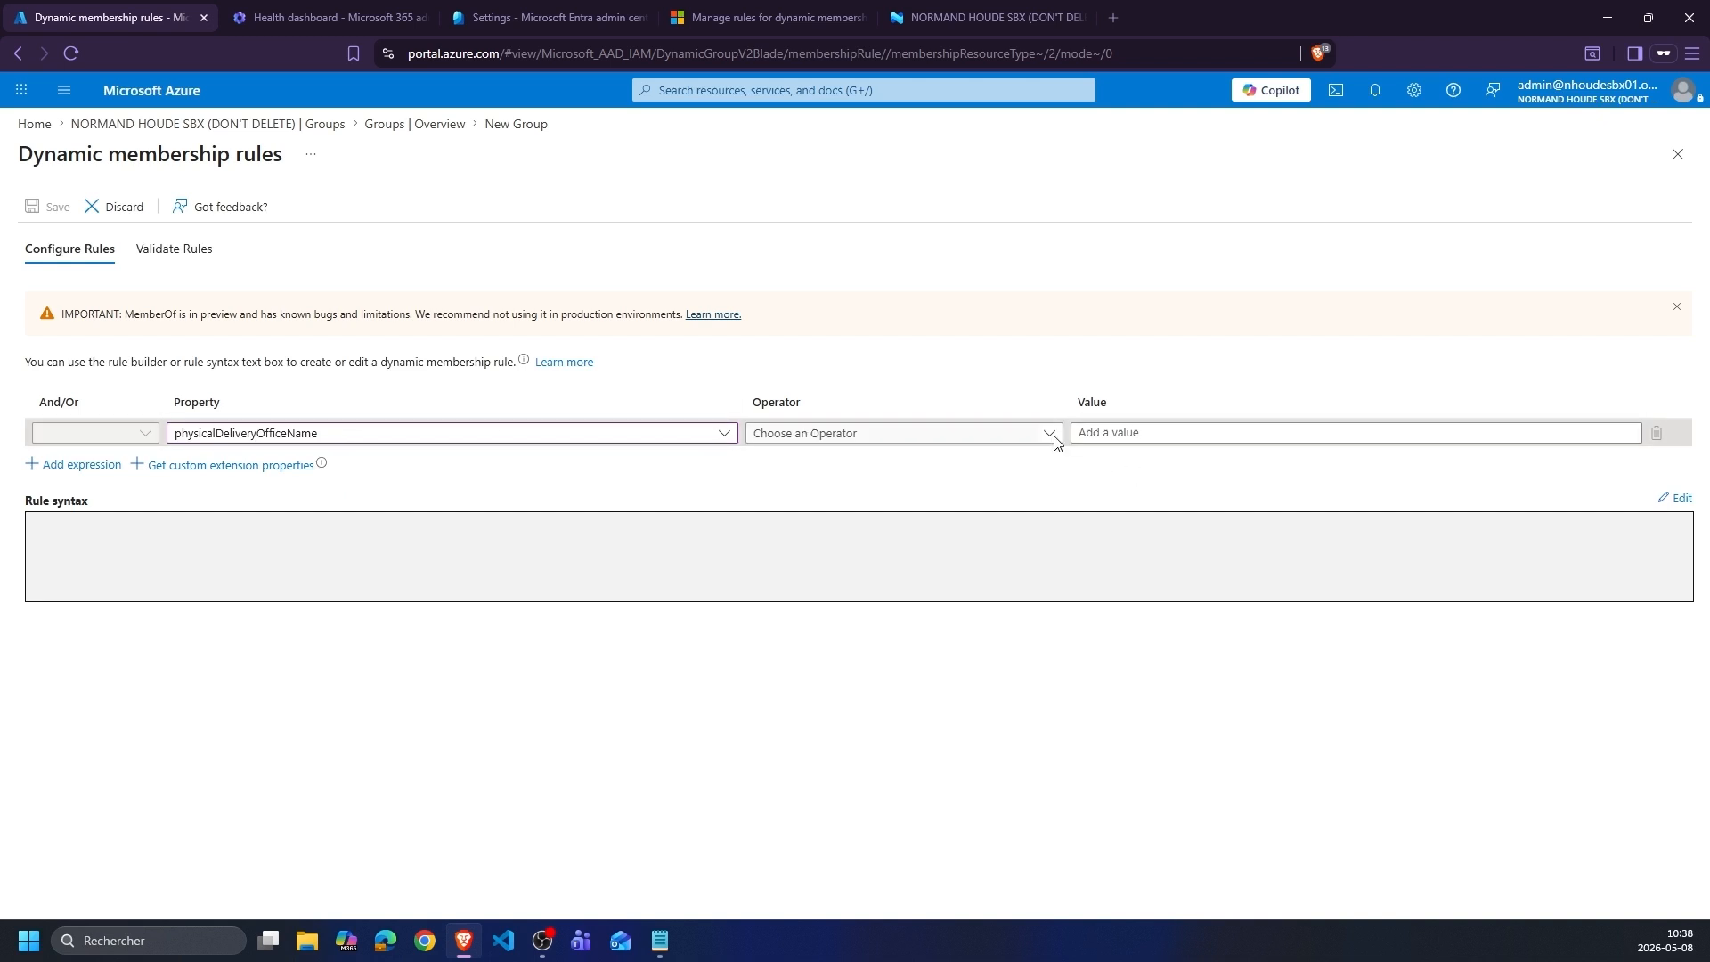
- Set the first expression's operator to Equals and its value to toronto
left_click(984, 436)
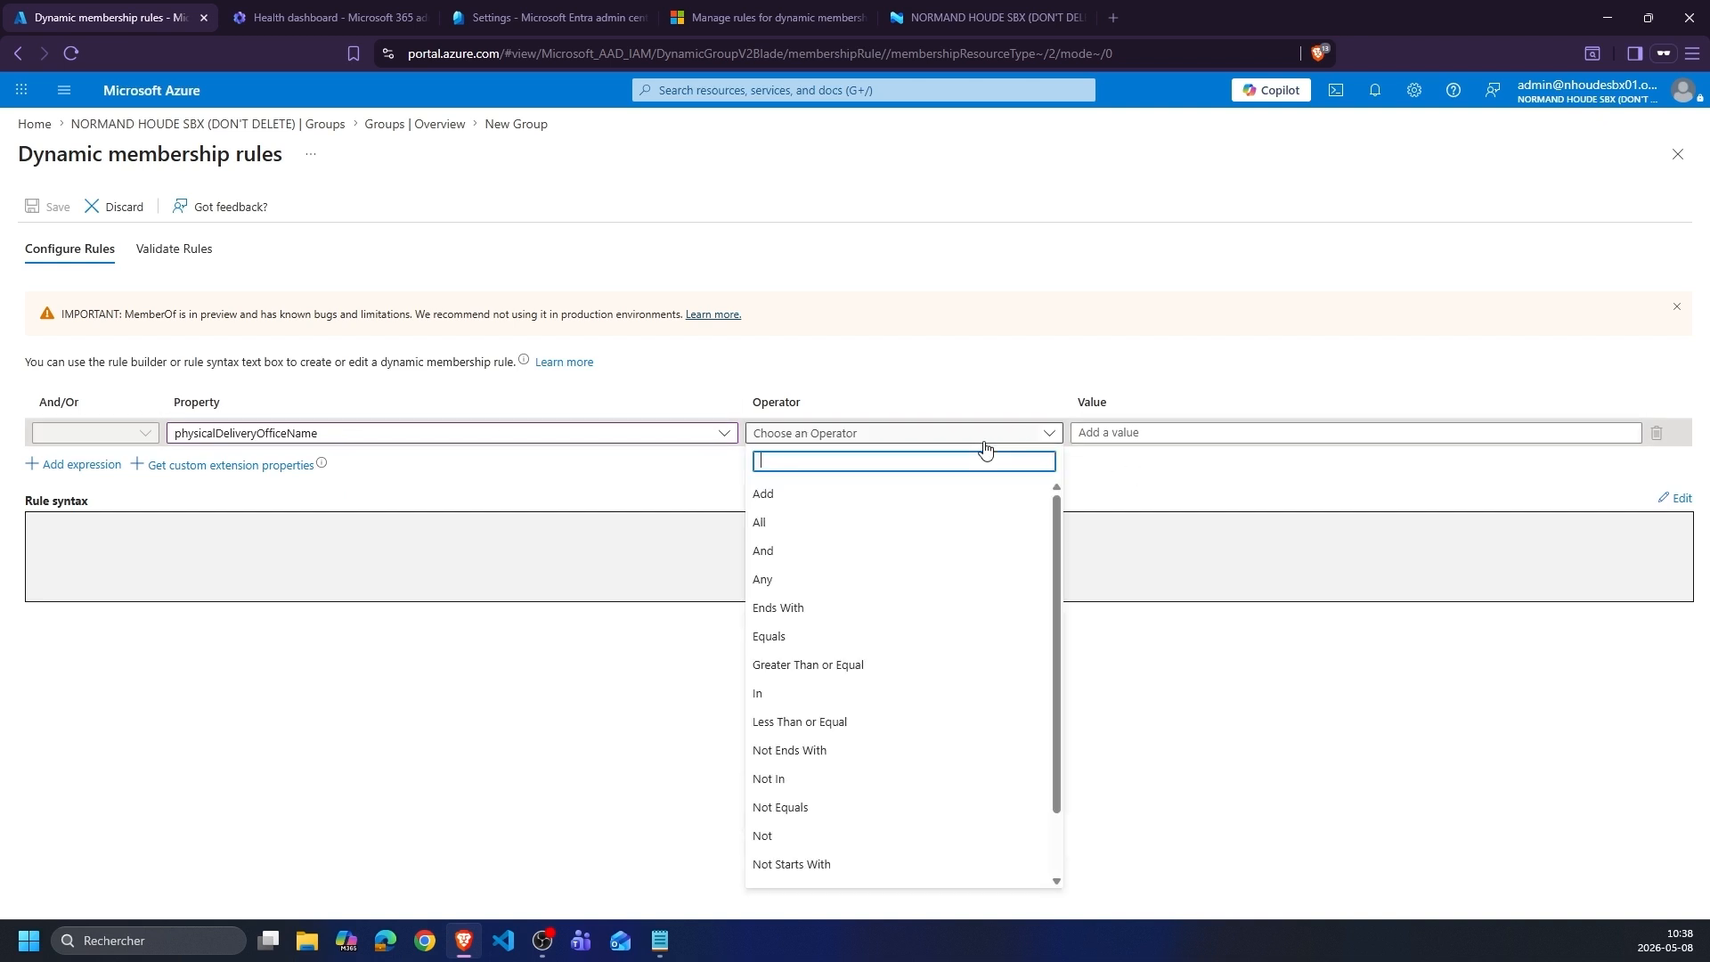
left_click(771, 636)
left_click(1161, 432)
type("toronto")
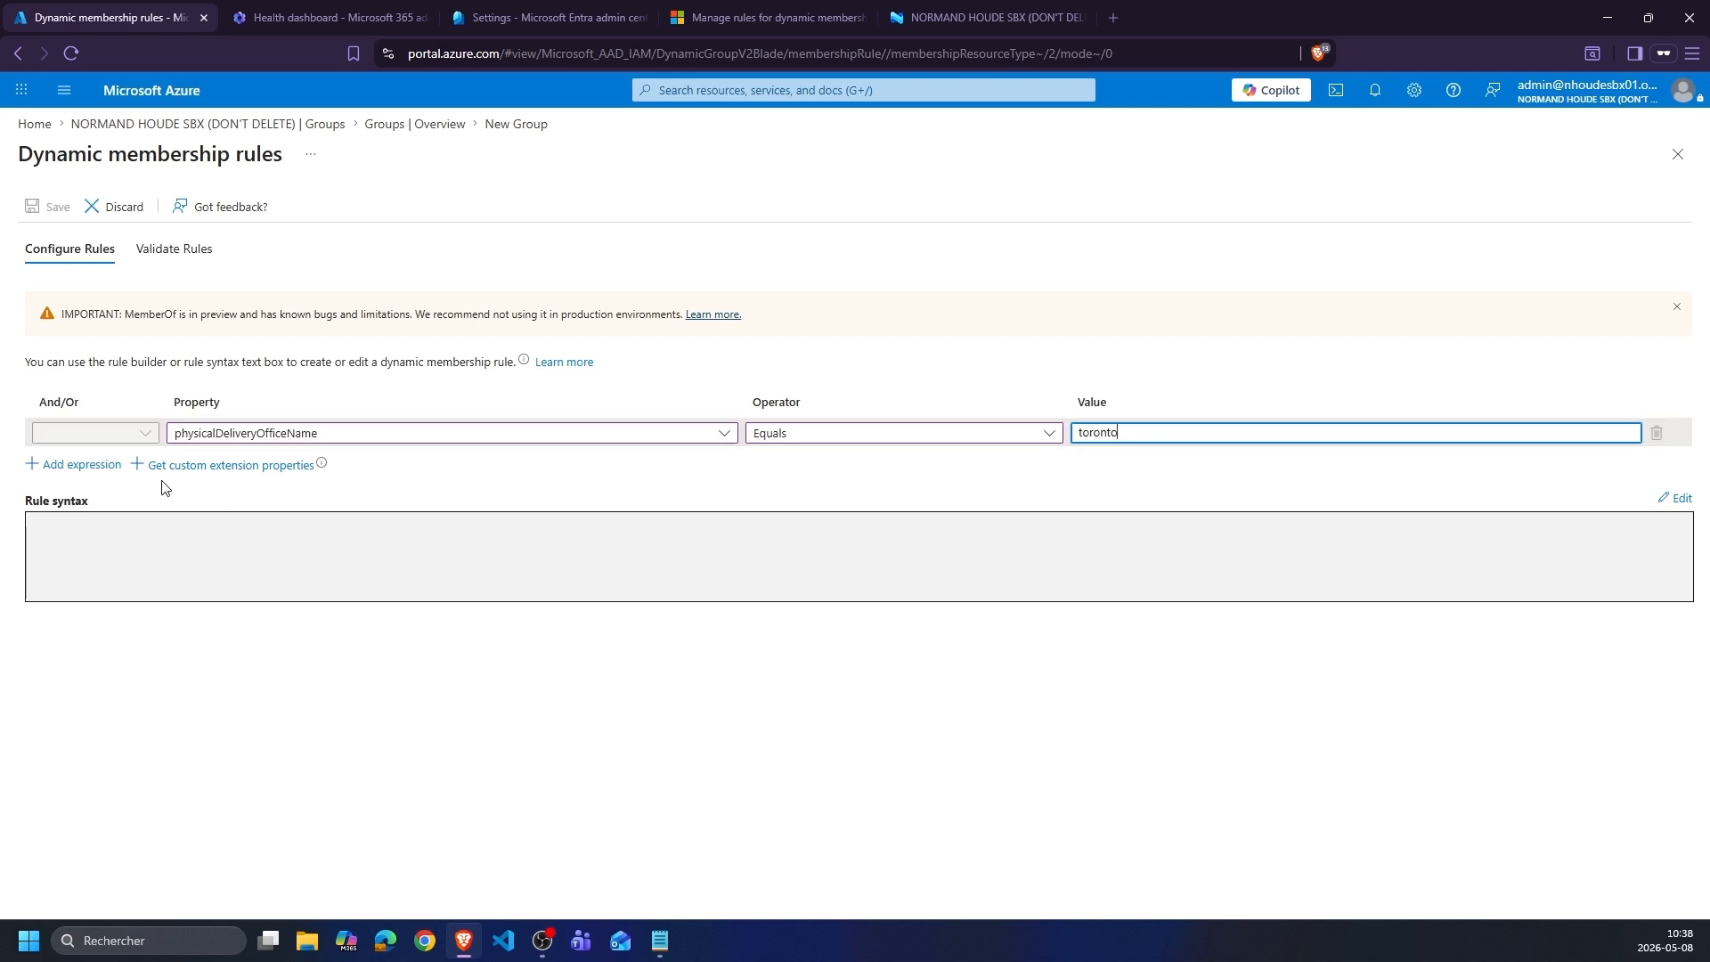
- Add a second rule expression joined with Or, using the physicalDeliveryOfficeName property
left_click(75, 465)
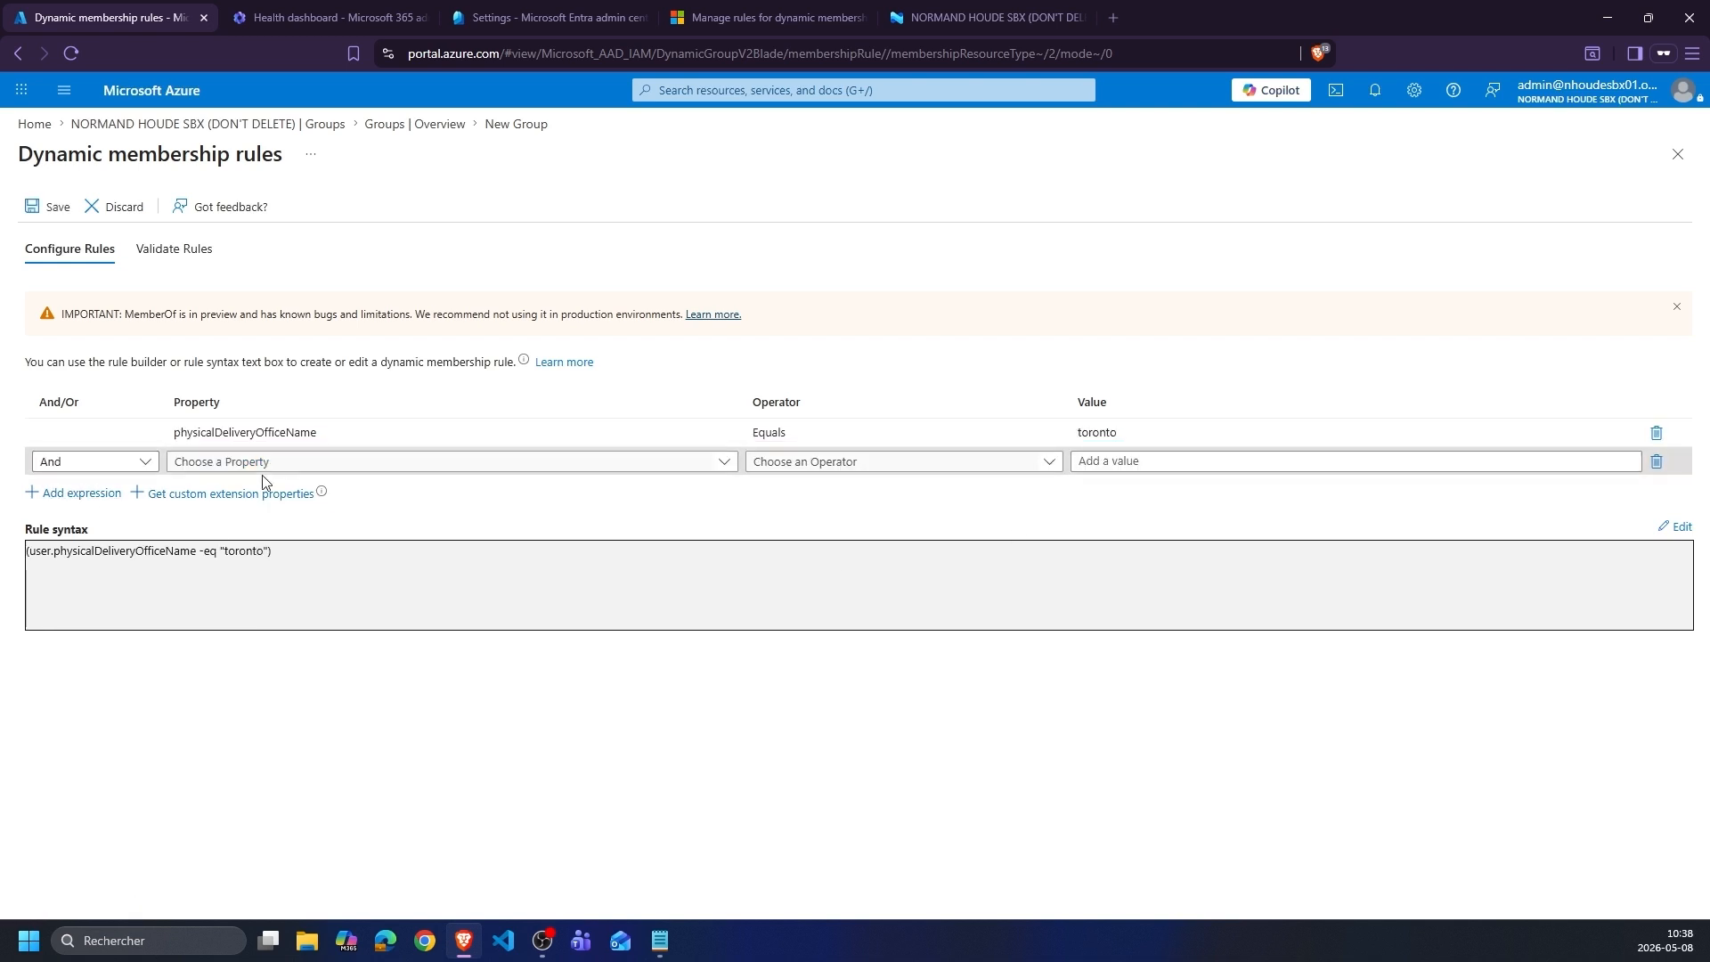
left_click(77, 465)
left_click(80, 552)
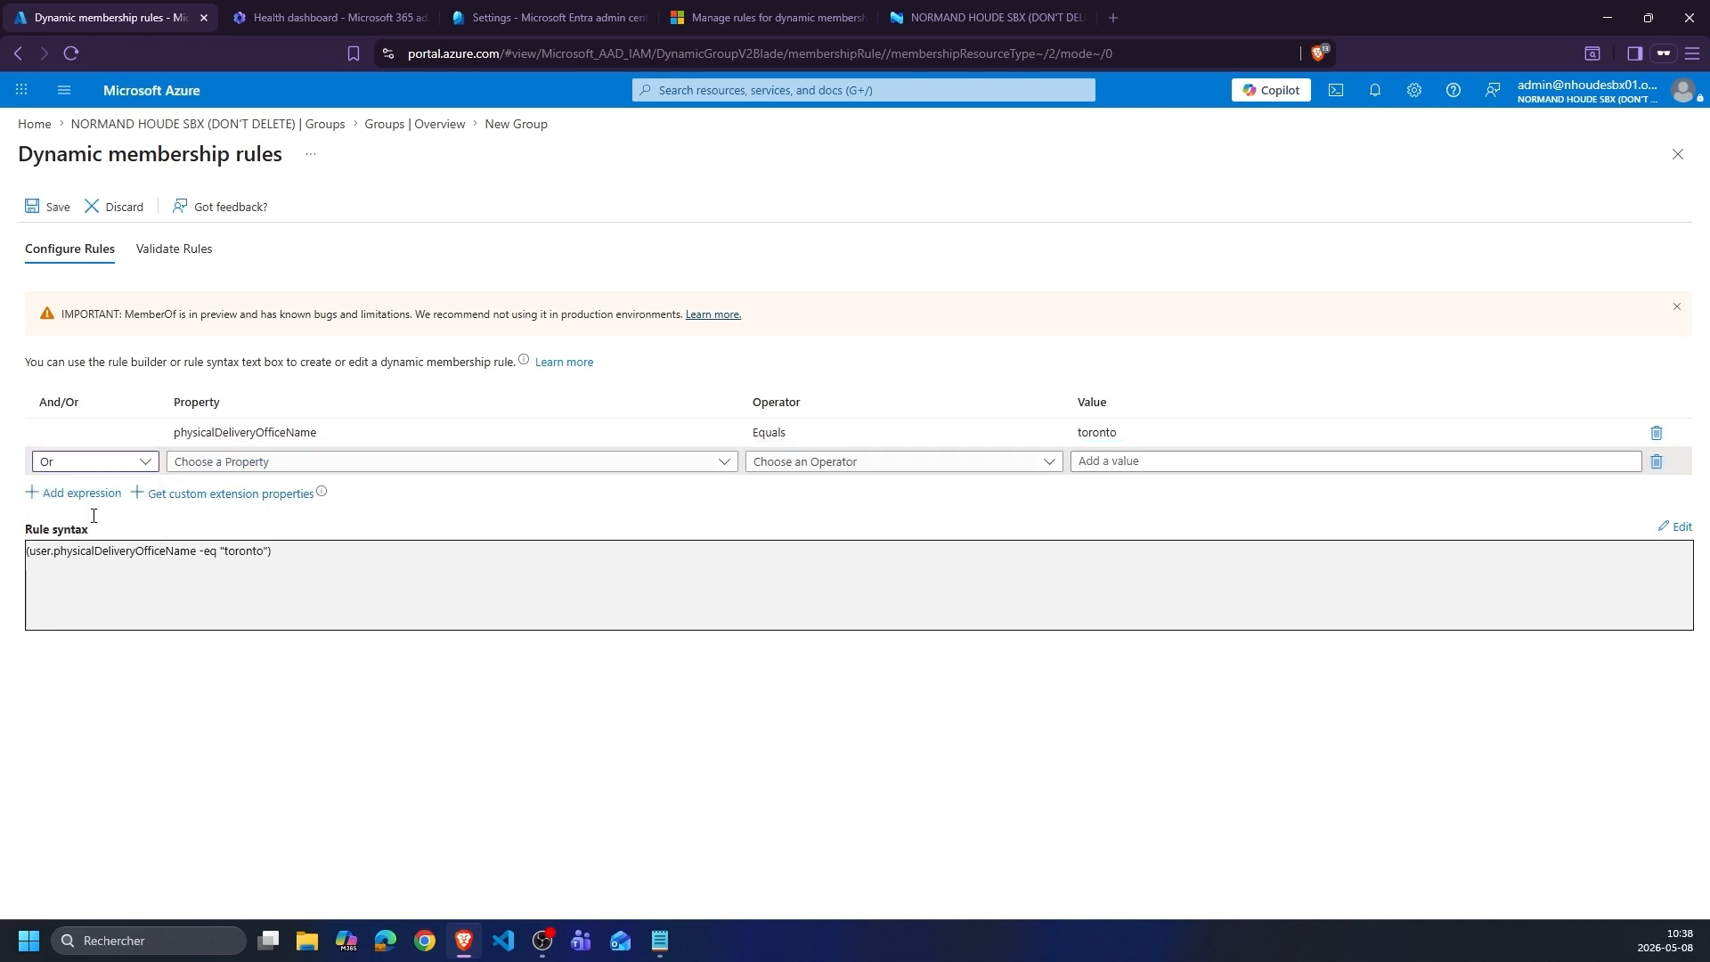
left_click(552, 470)
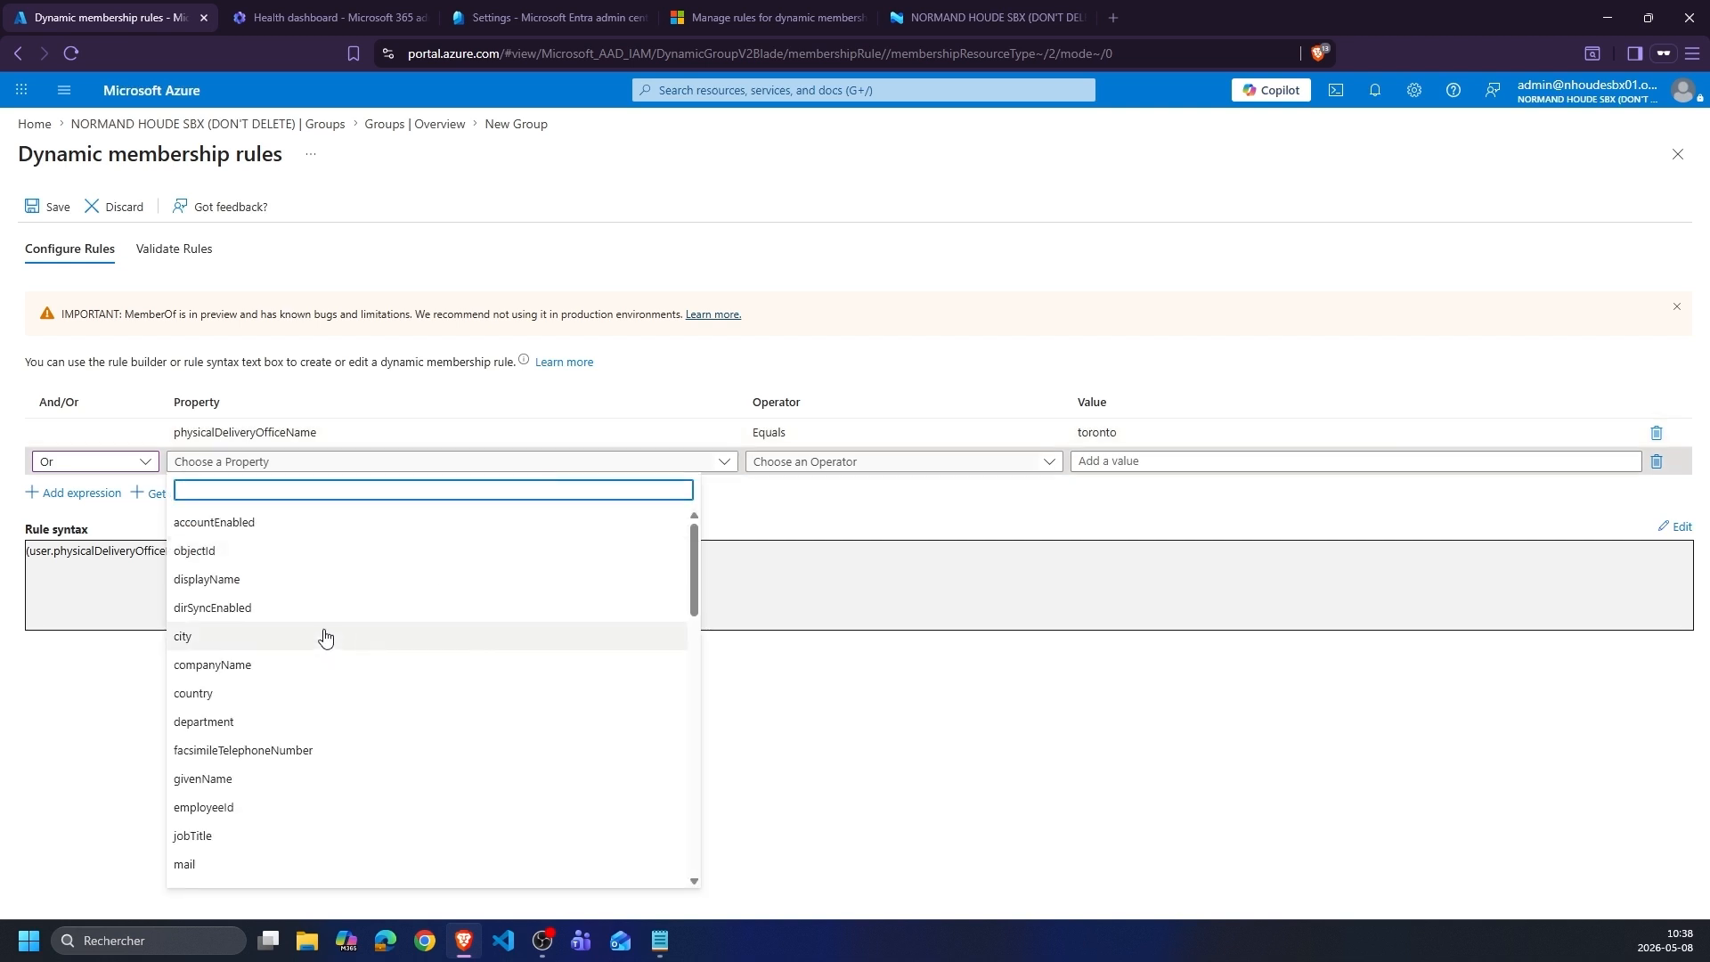
type("loca")
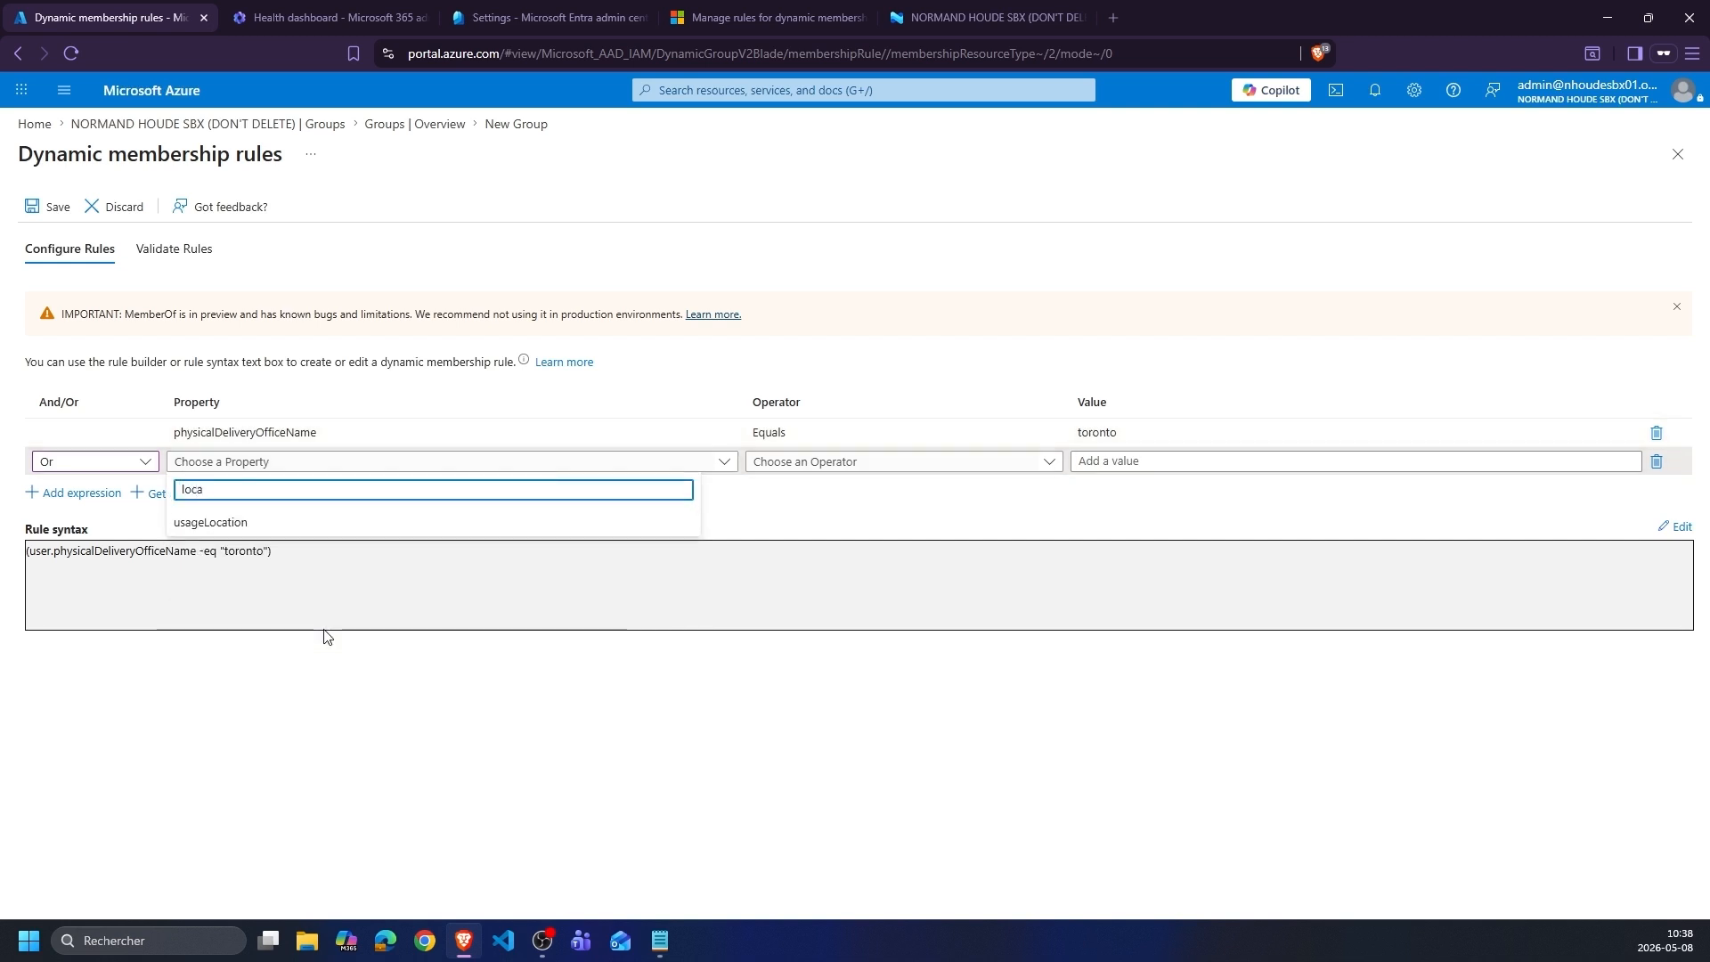
key("BackSpace")
key("BackSpace")
key("BackSpace")
key("BackSpace")
type("off")
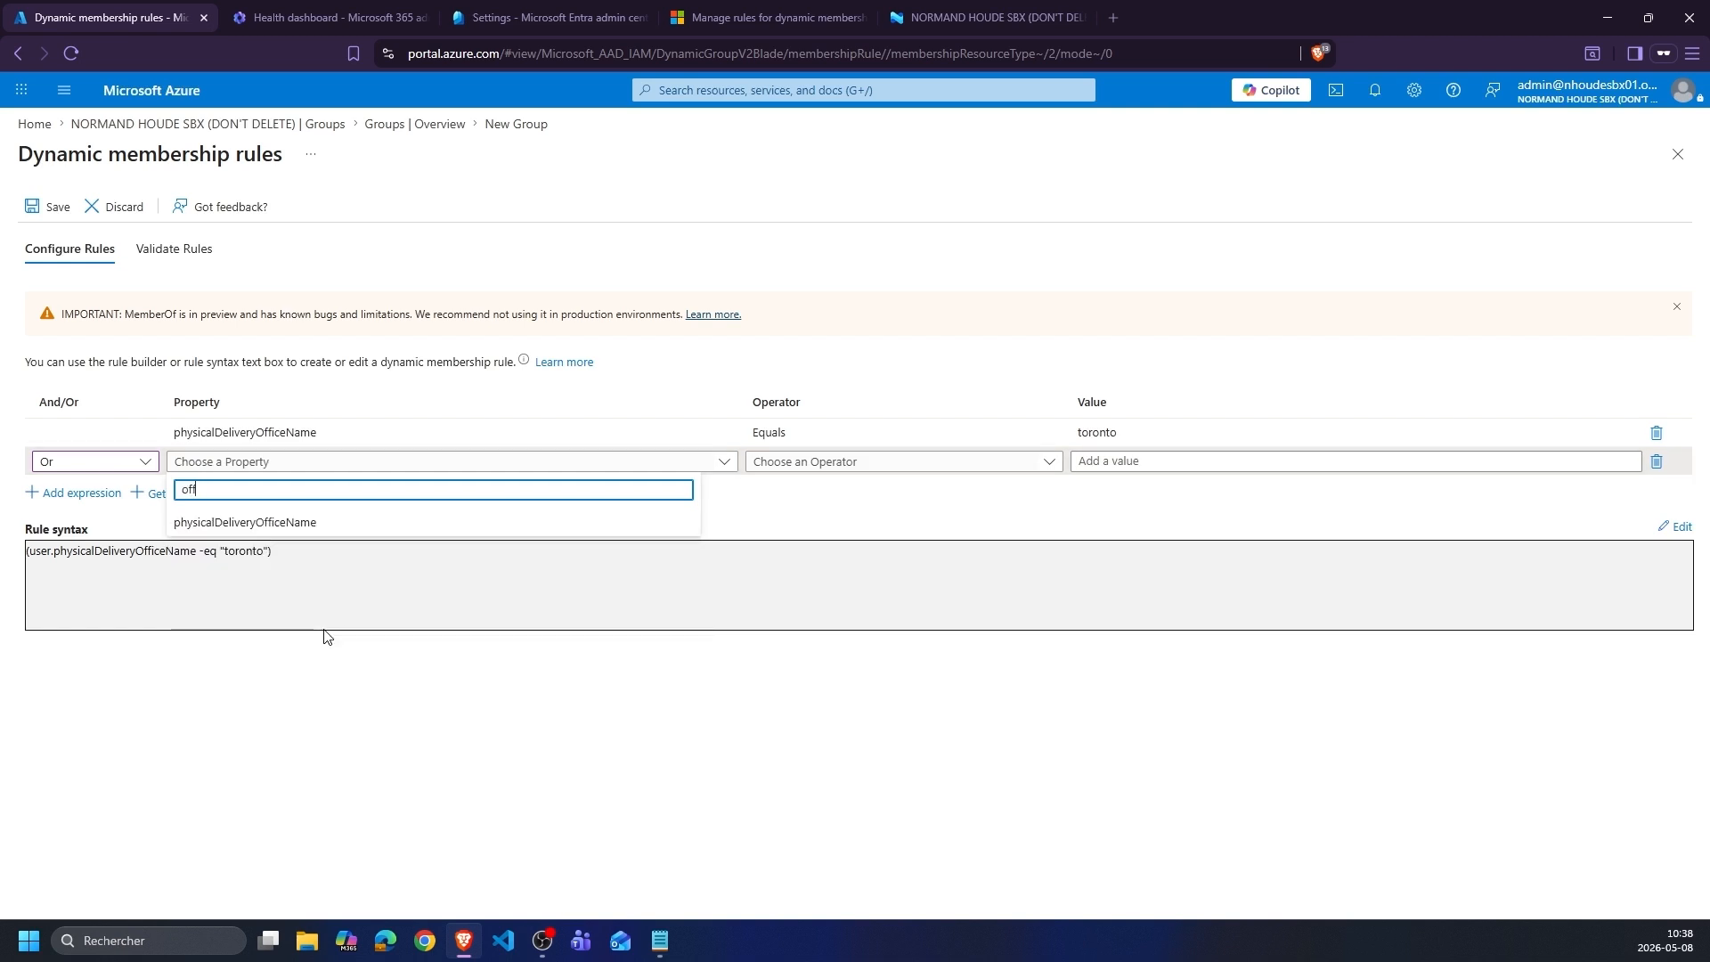
left_click(323, 525)
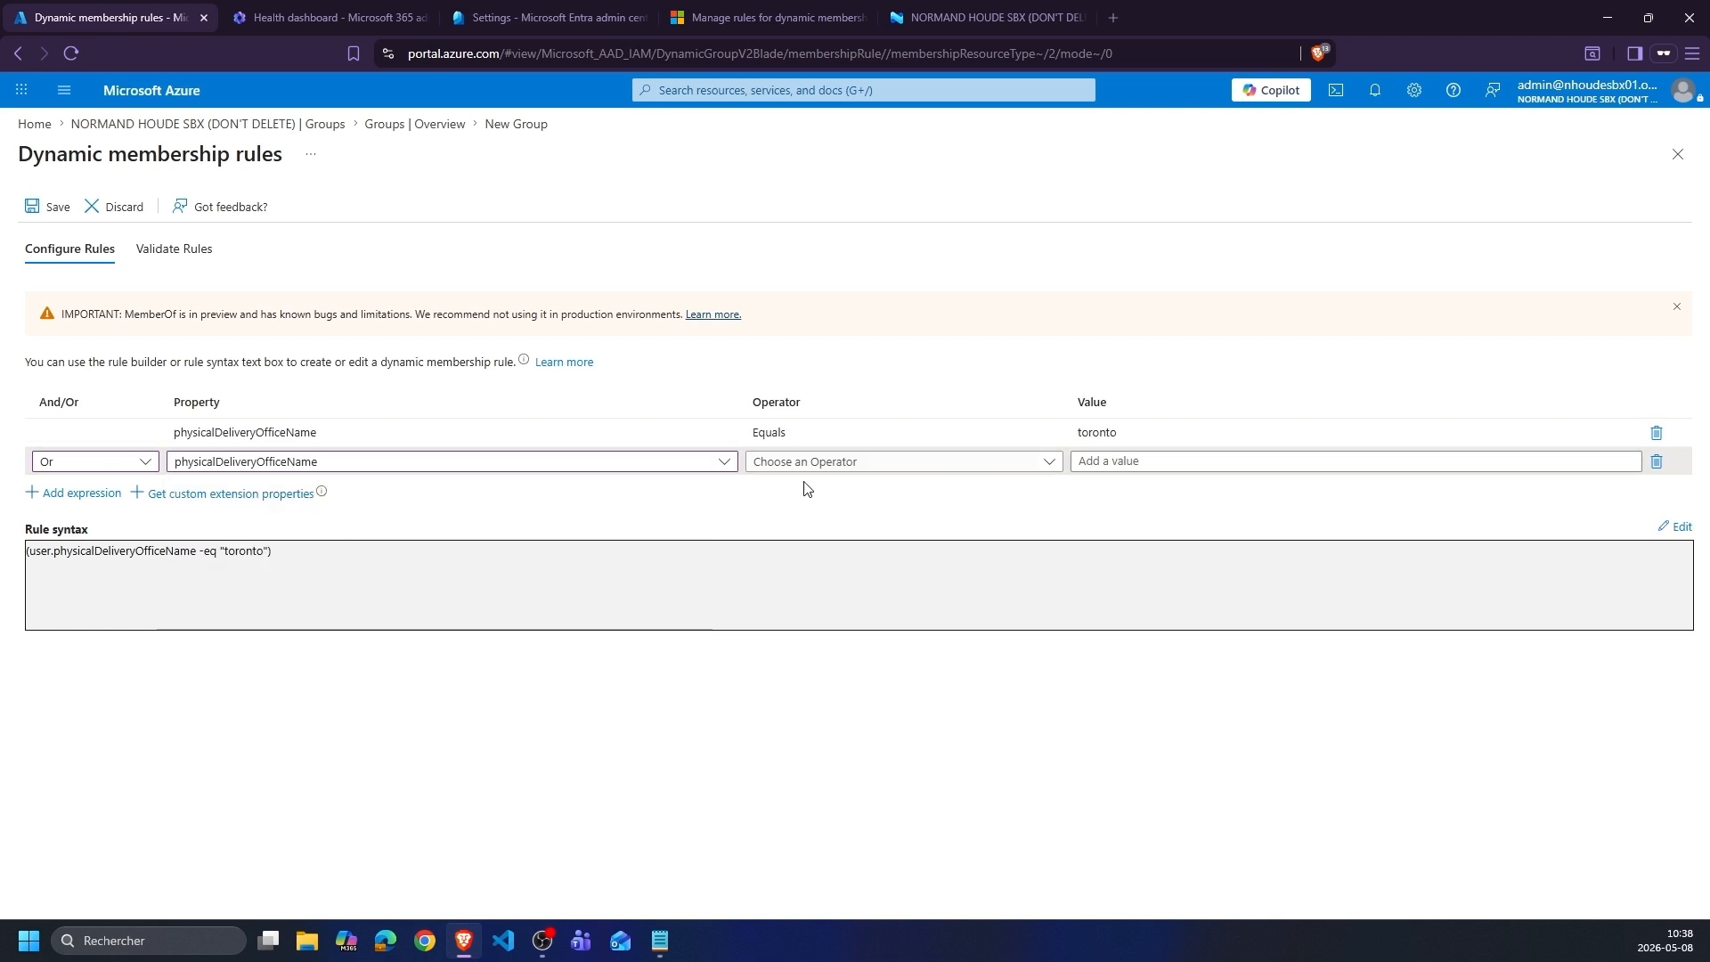
- Set the second expression's operator to Equals and its value to Quebec
left_click(1023, 463)
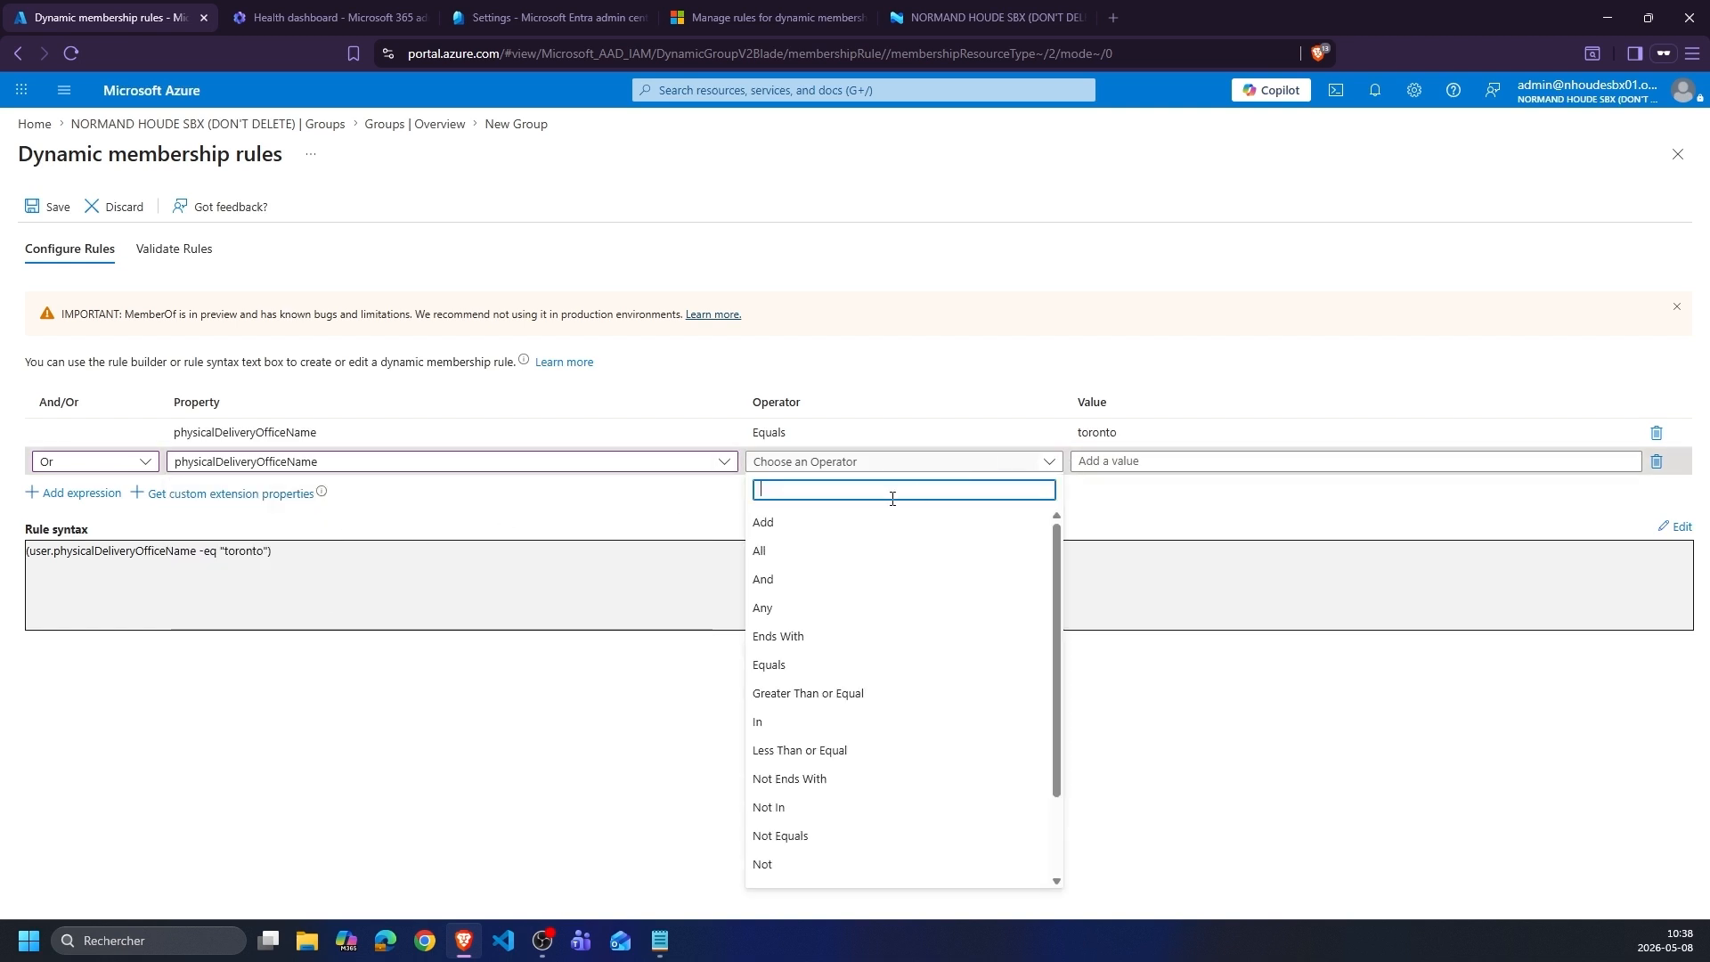
left_click(773, 665)
left_click(1206, 458)
type("Q")
key("BackSpace")
type("Quebec")
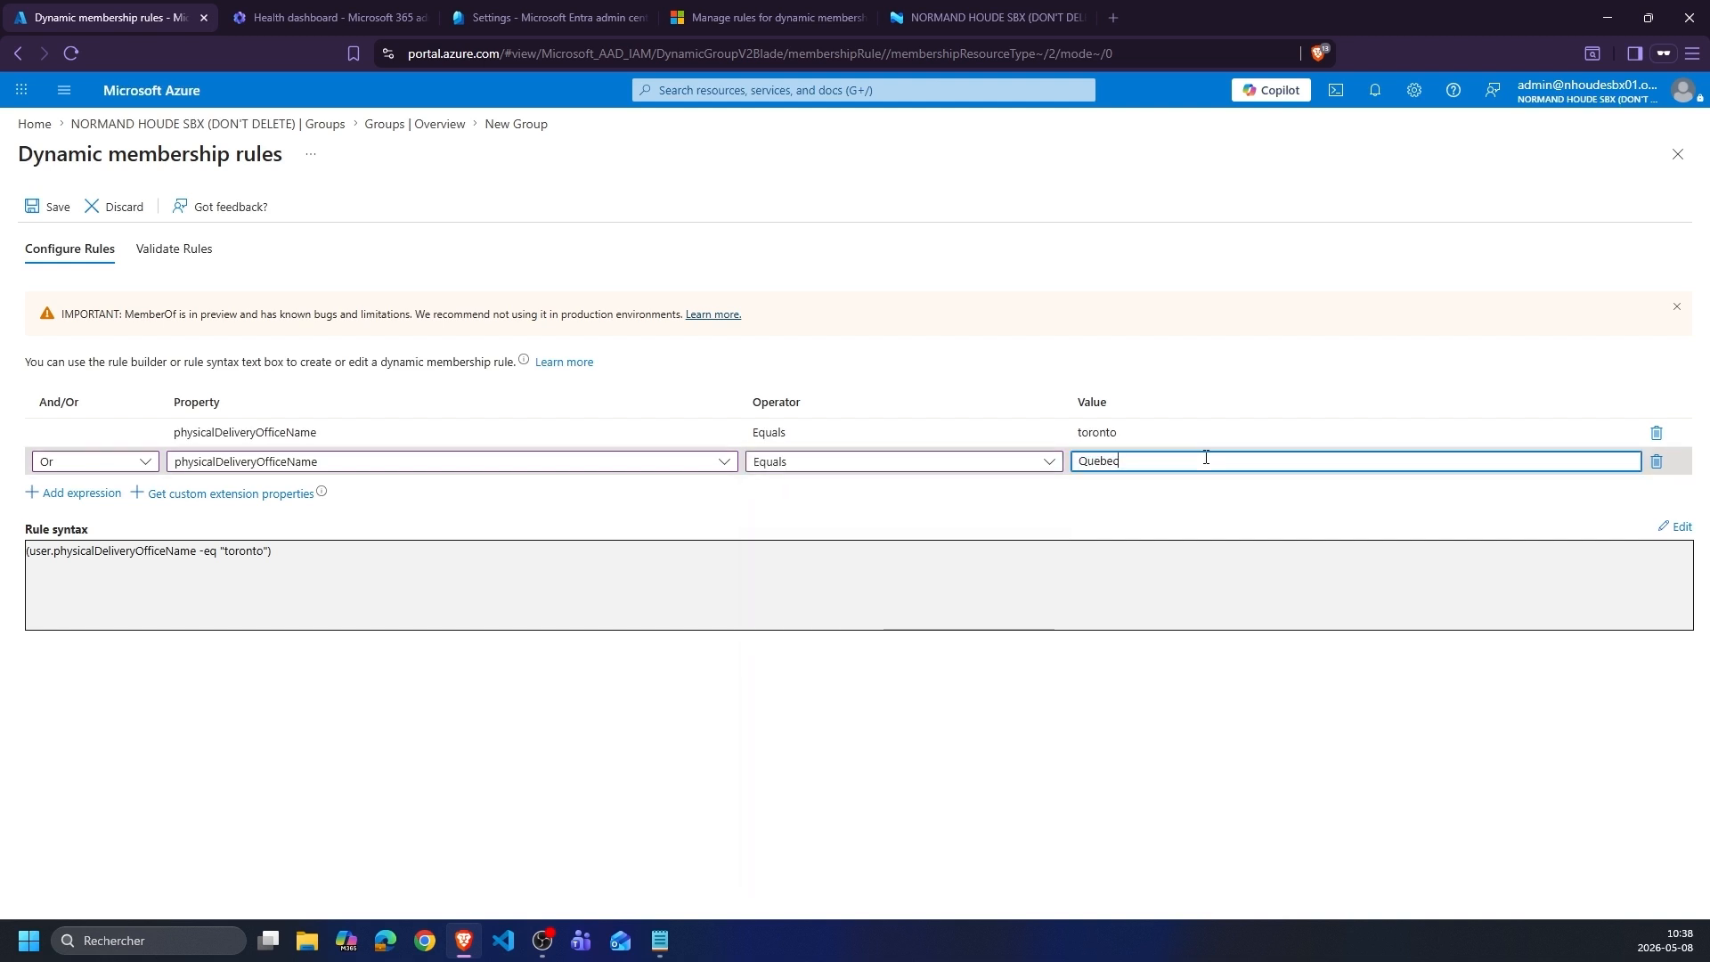
left_click(721, 782)
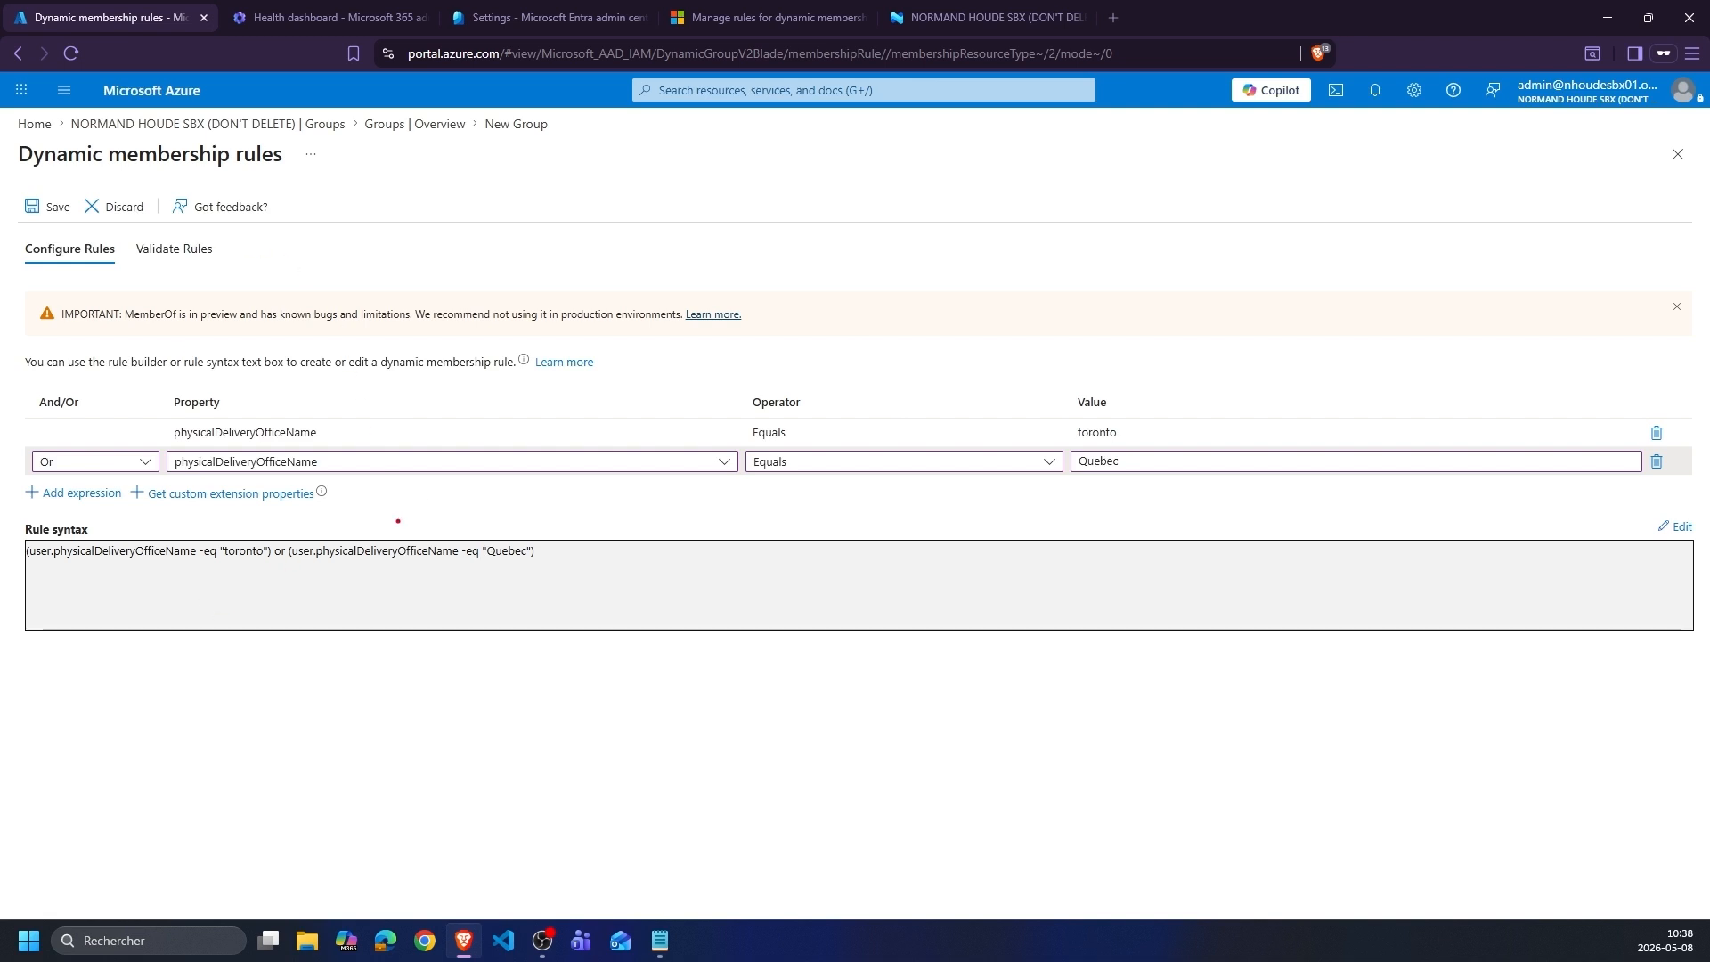
mouse_move(287, 412)
left_mouse_down()
mouse_move(177, 561)
mouse_move(197, 417)
left_mouse_up()
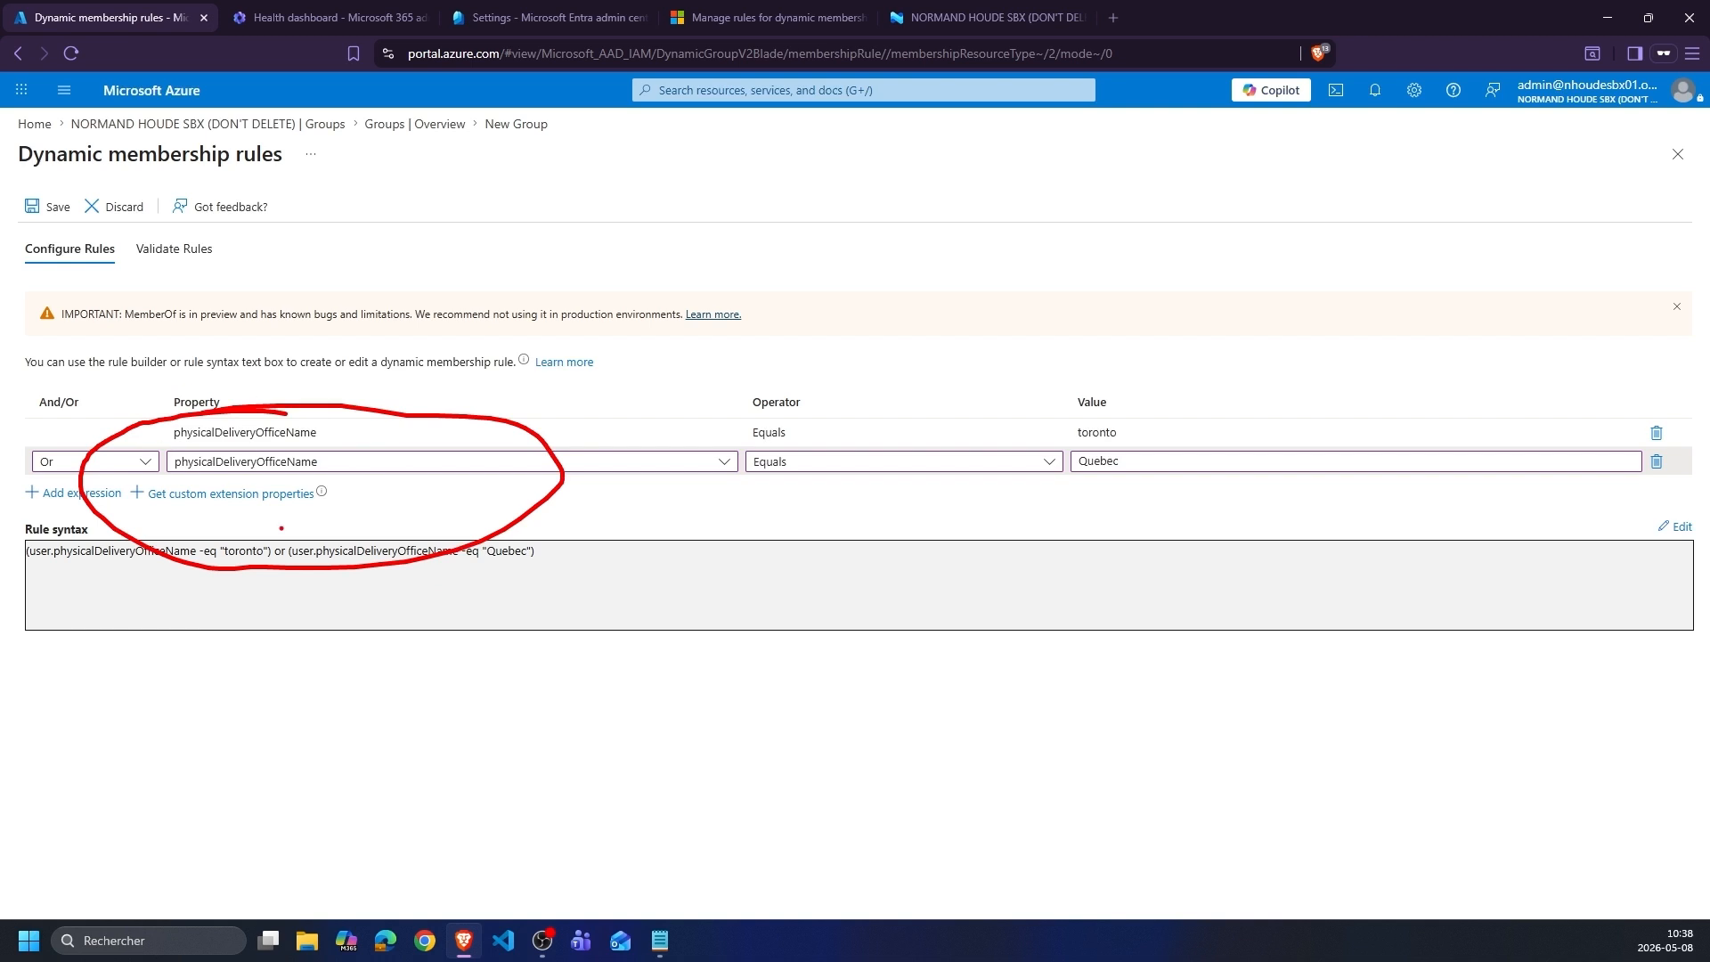
mouse_move(46, 234)
left_mouse_down()
mouse_move(93, 210)
mouse_move(19, 172)
mouse_move(82, 237)
left_mouse_up()
key("Escape")
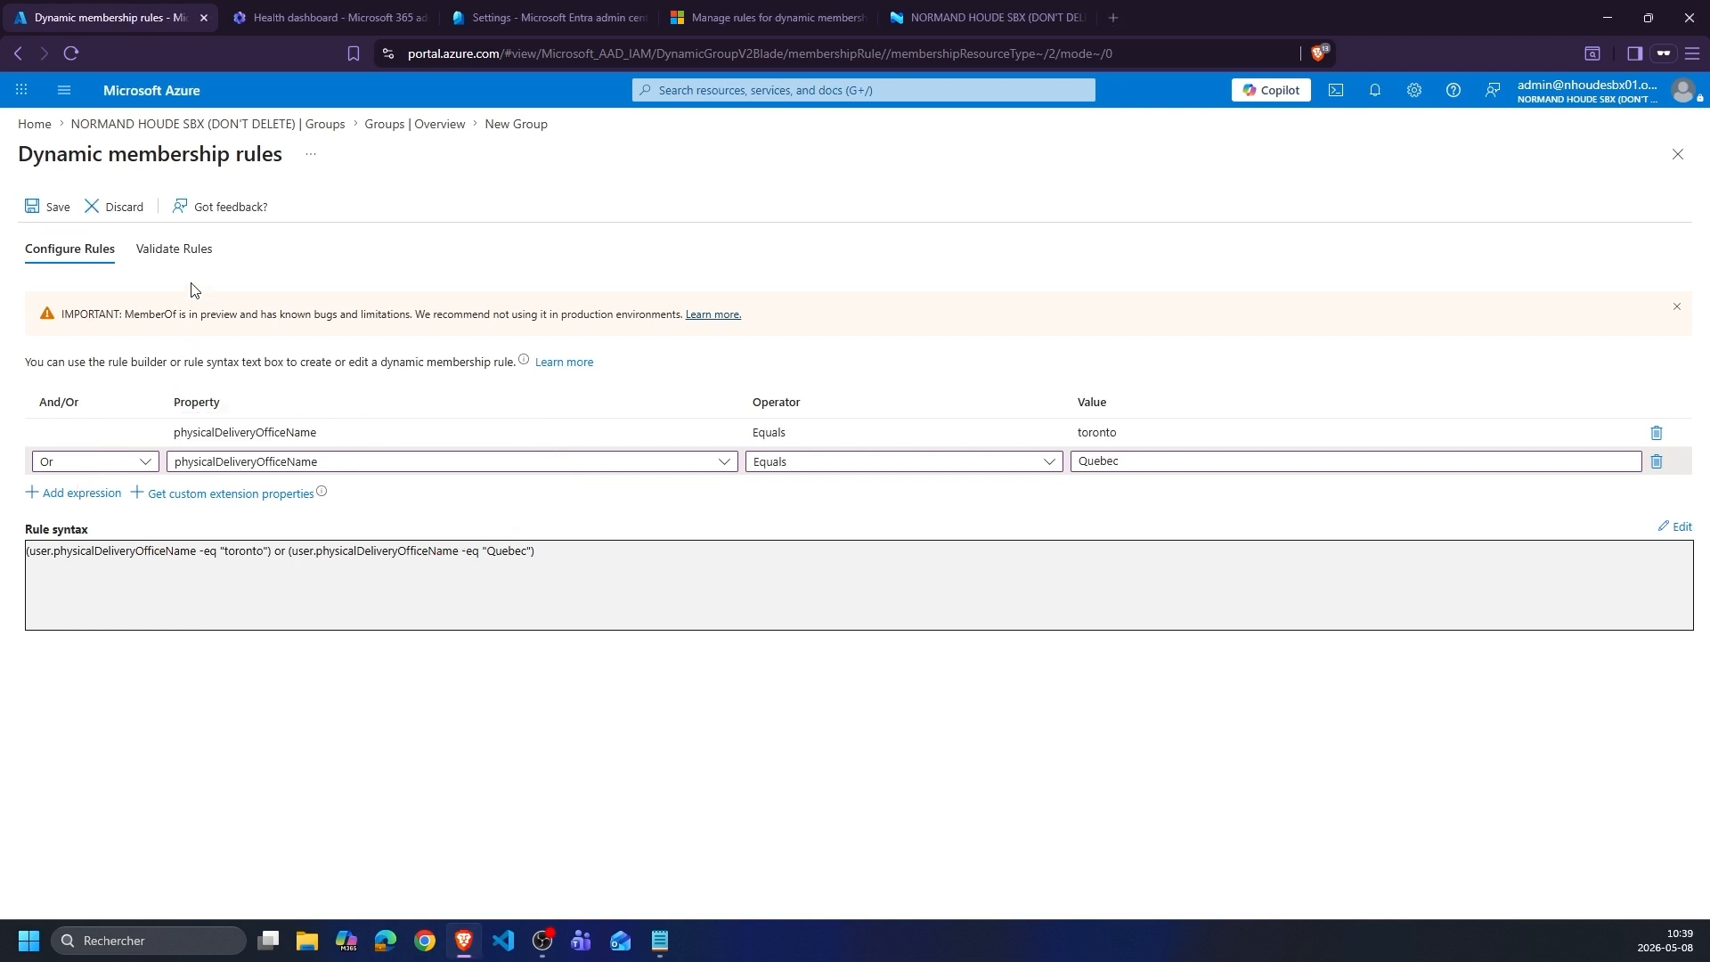
key("ctrl+2")
mouse_move(184, 314)
left_mouse_down()
mouse_move(167, 252)
mouse_move(121, 271)
mouse_move(143, 230)
left_mouse_up()
key("Escape")
- Validate the membership rule against two users, the second and the sixth in the user list
left_click(172, 252)
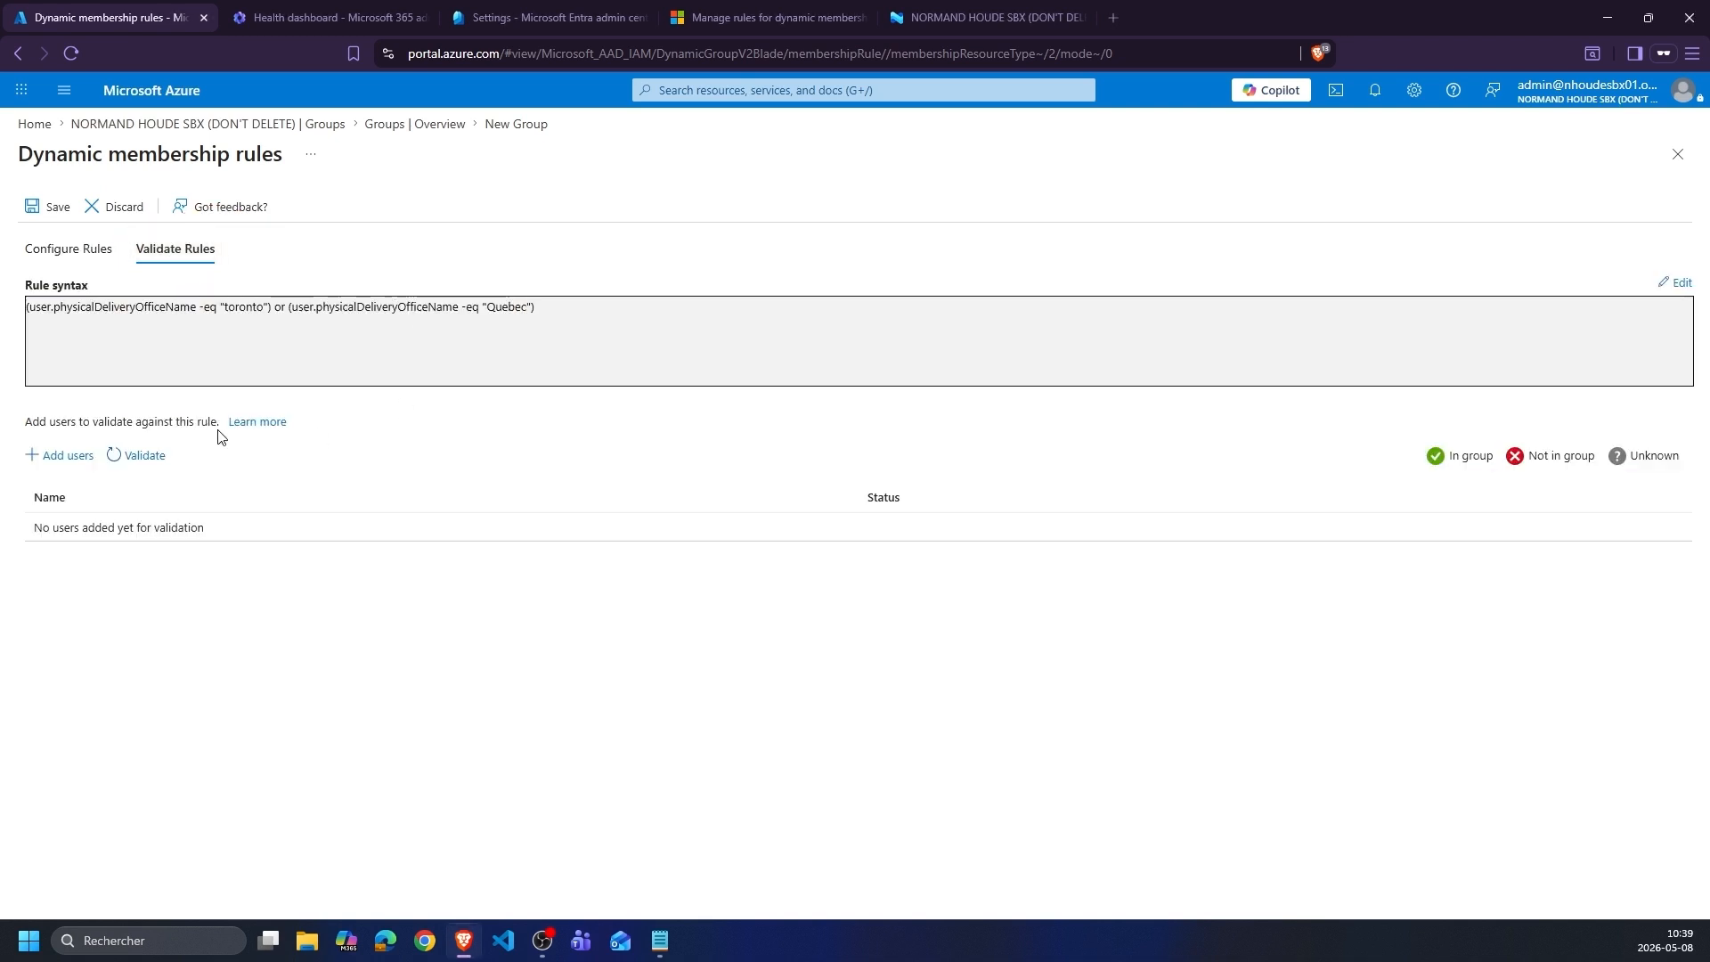
left_click(69, 457)
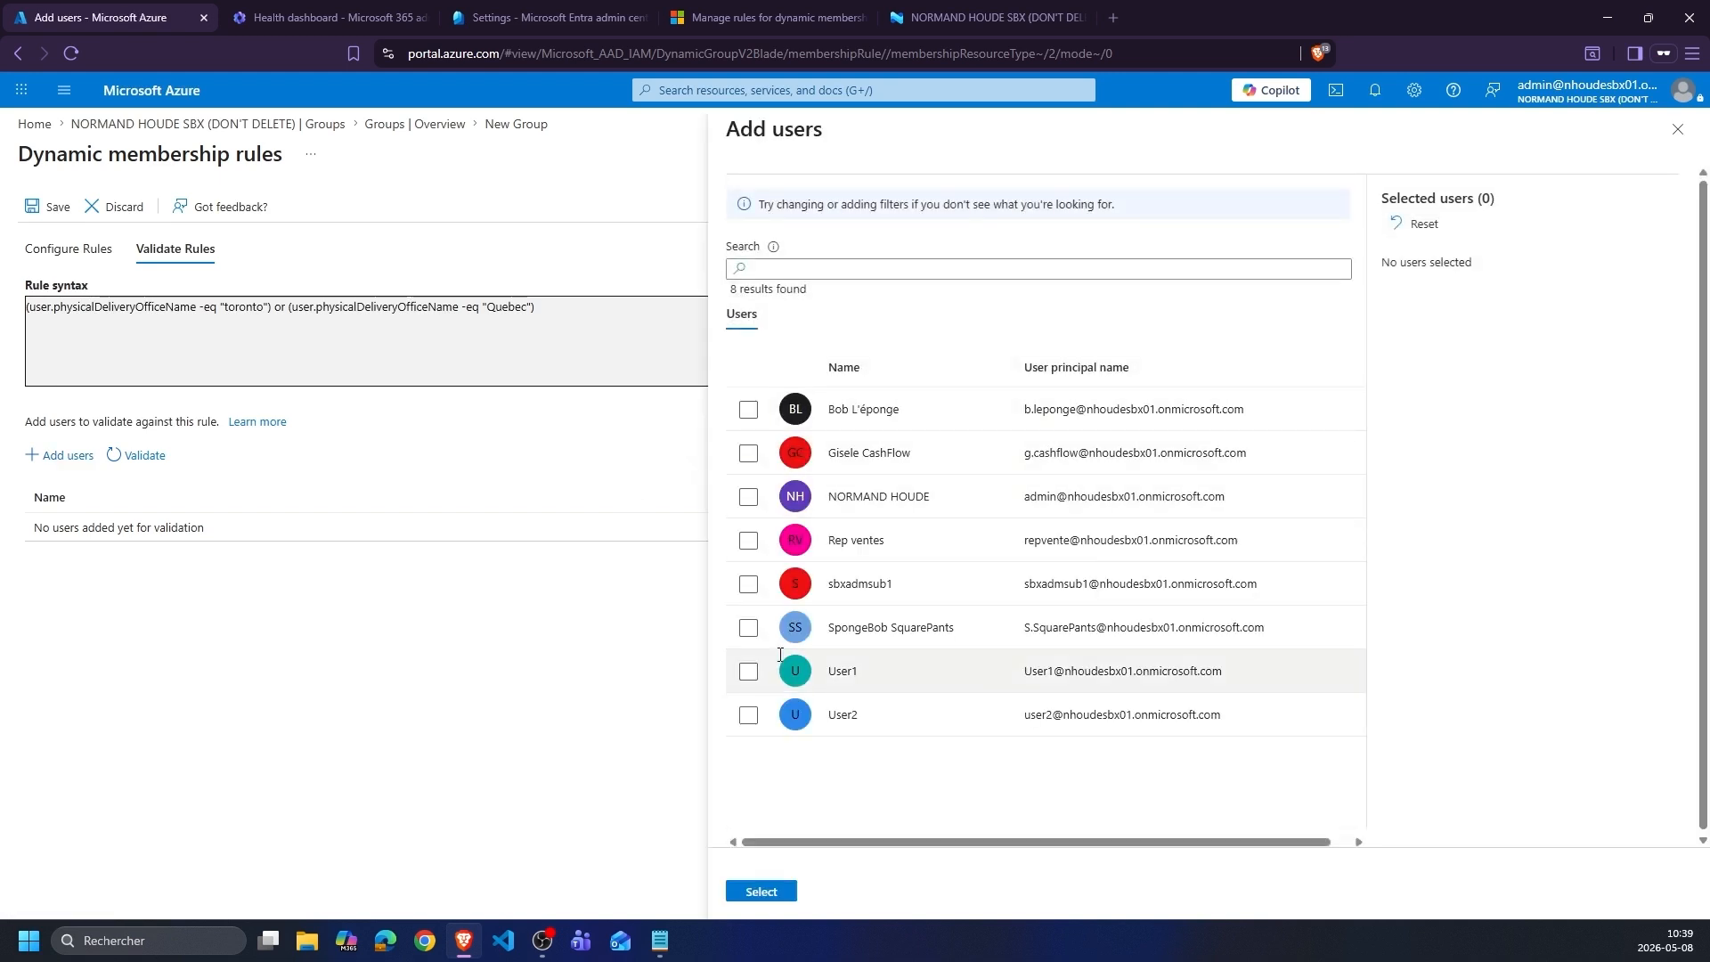
left_click(748, 628)
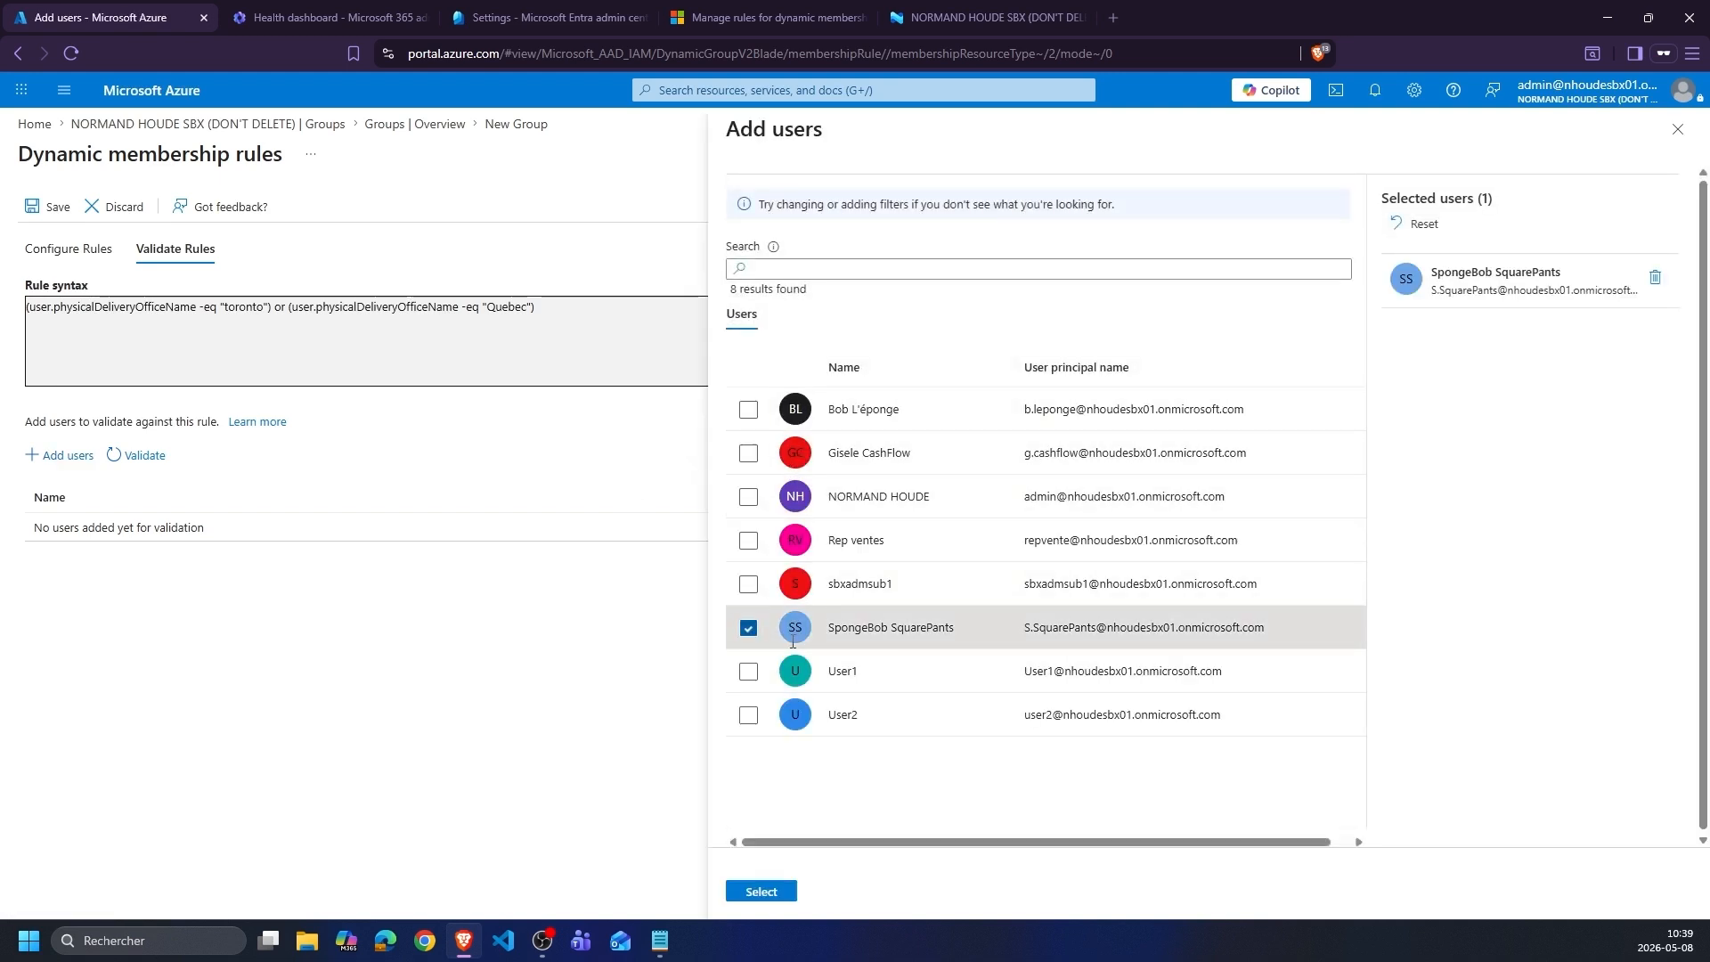
left_click(748, 454)
left_click(762, 892)
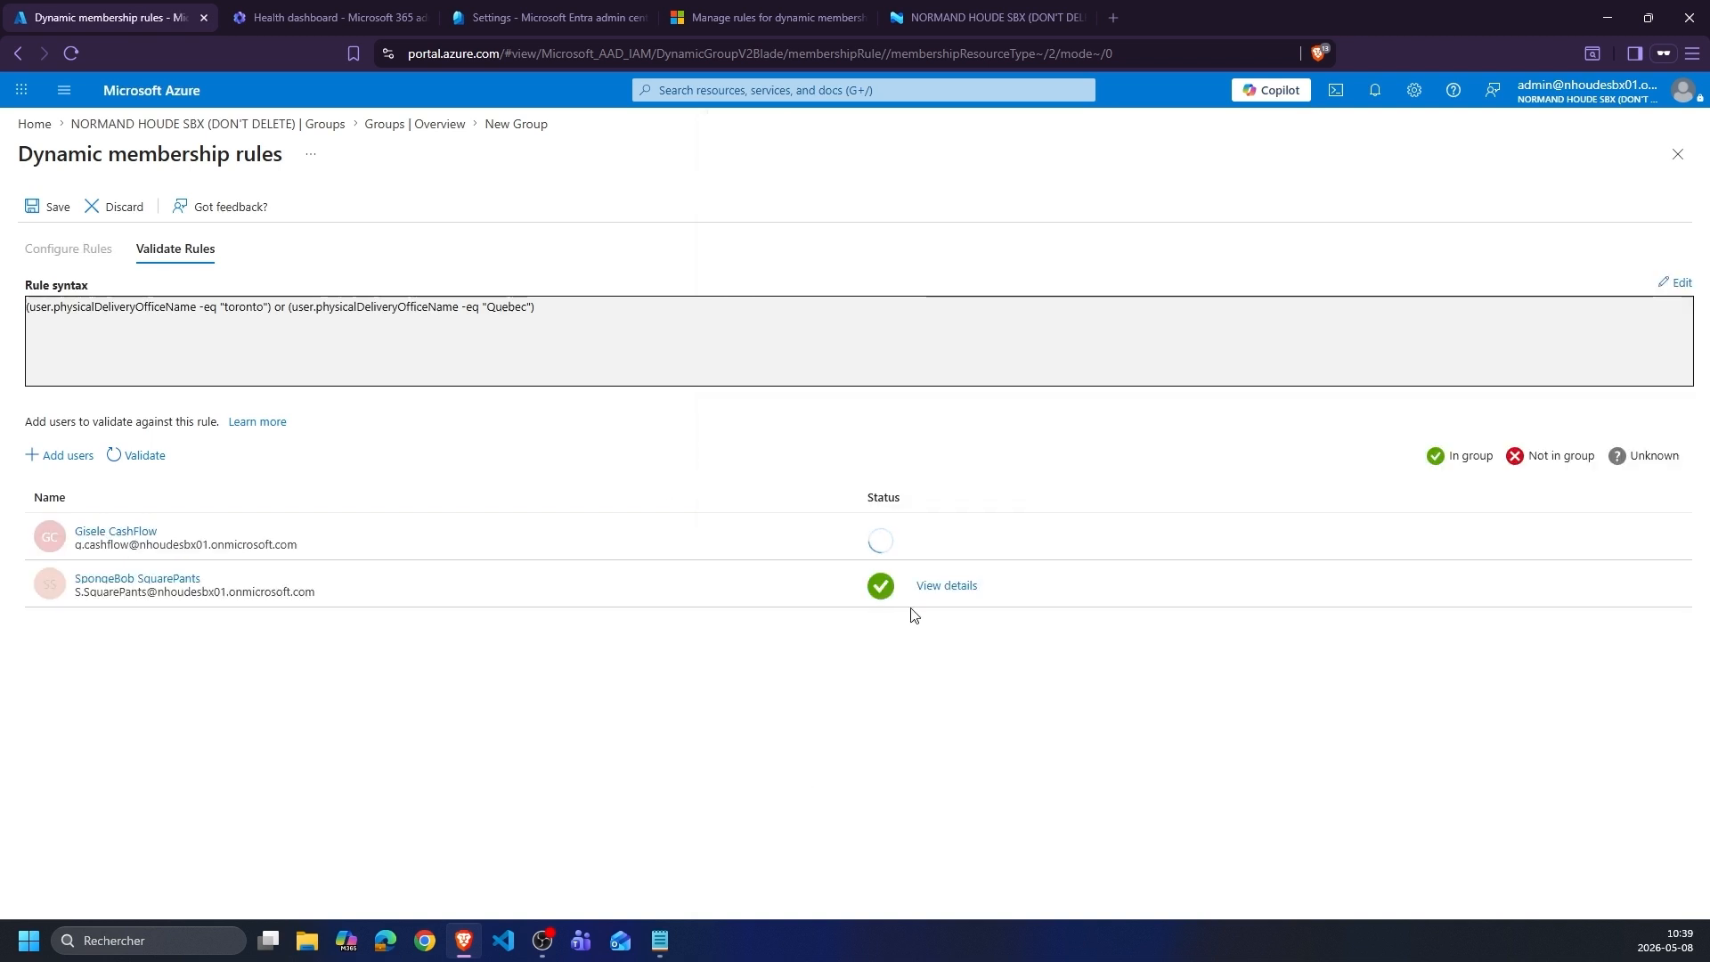
- View the verification details of the first validated user and examine how each office condition evaluates
left_click(950, 540)
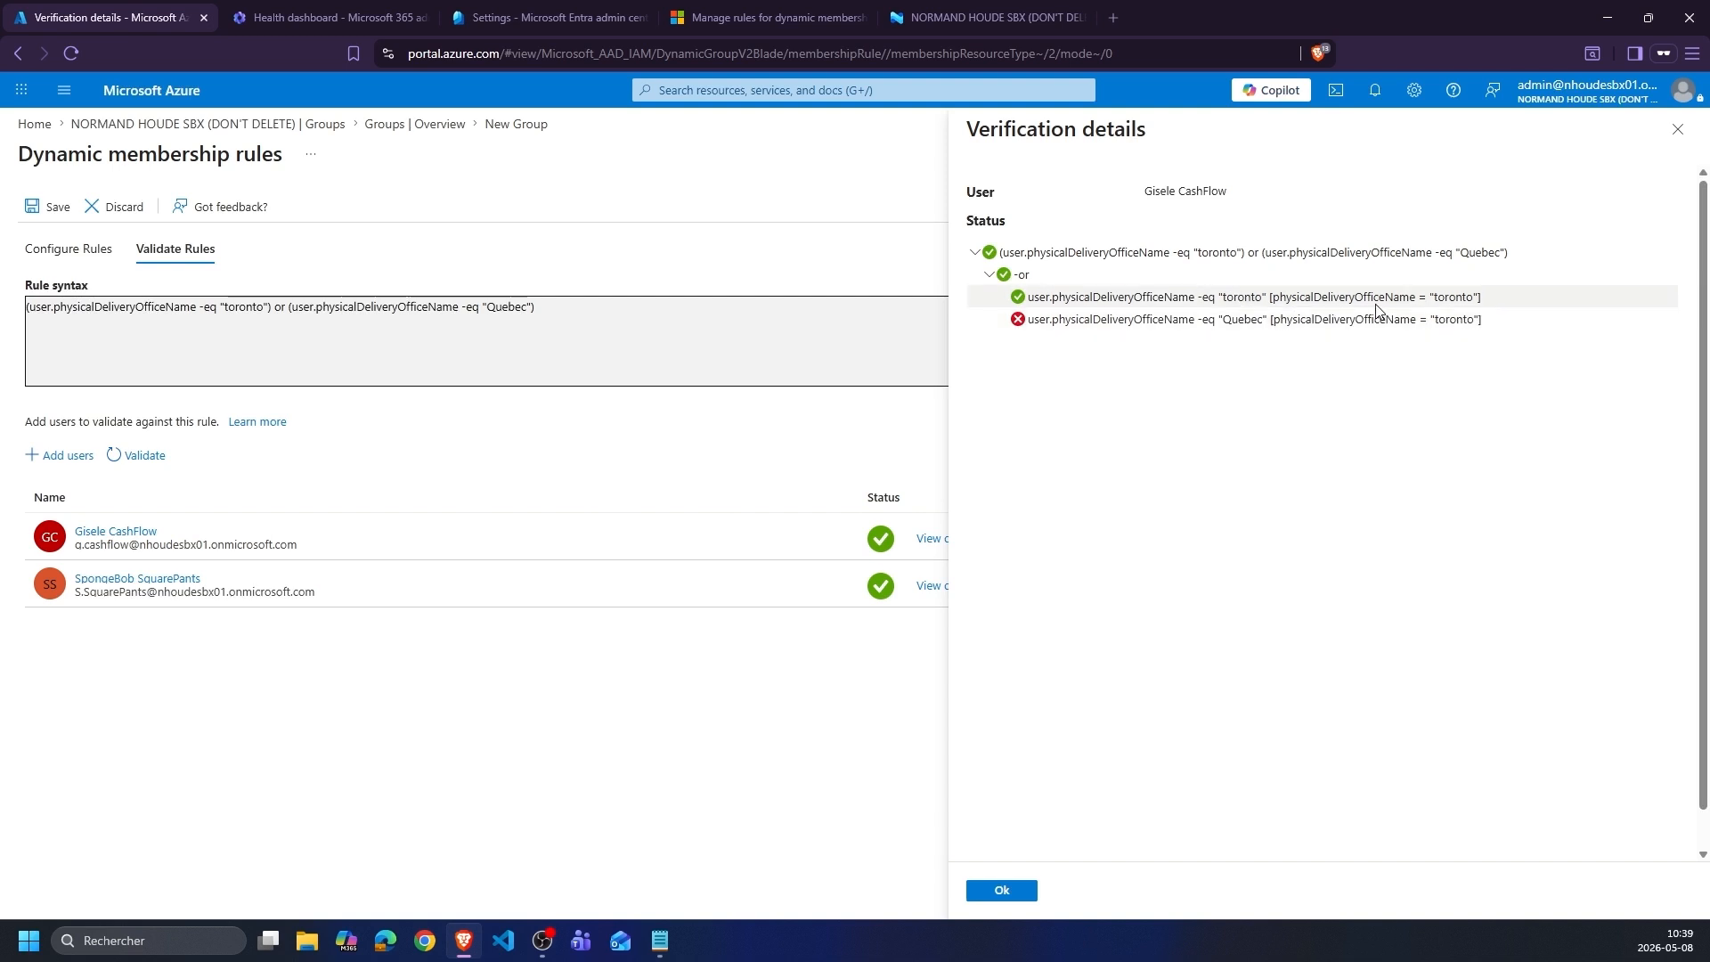
mouse_move(1476, 283)
left_mouse_down()
mouse_move(1425, 309)
mouse_move(1453, 271)
left_mouse_up()
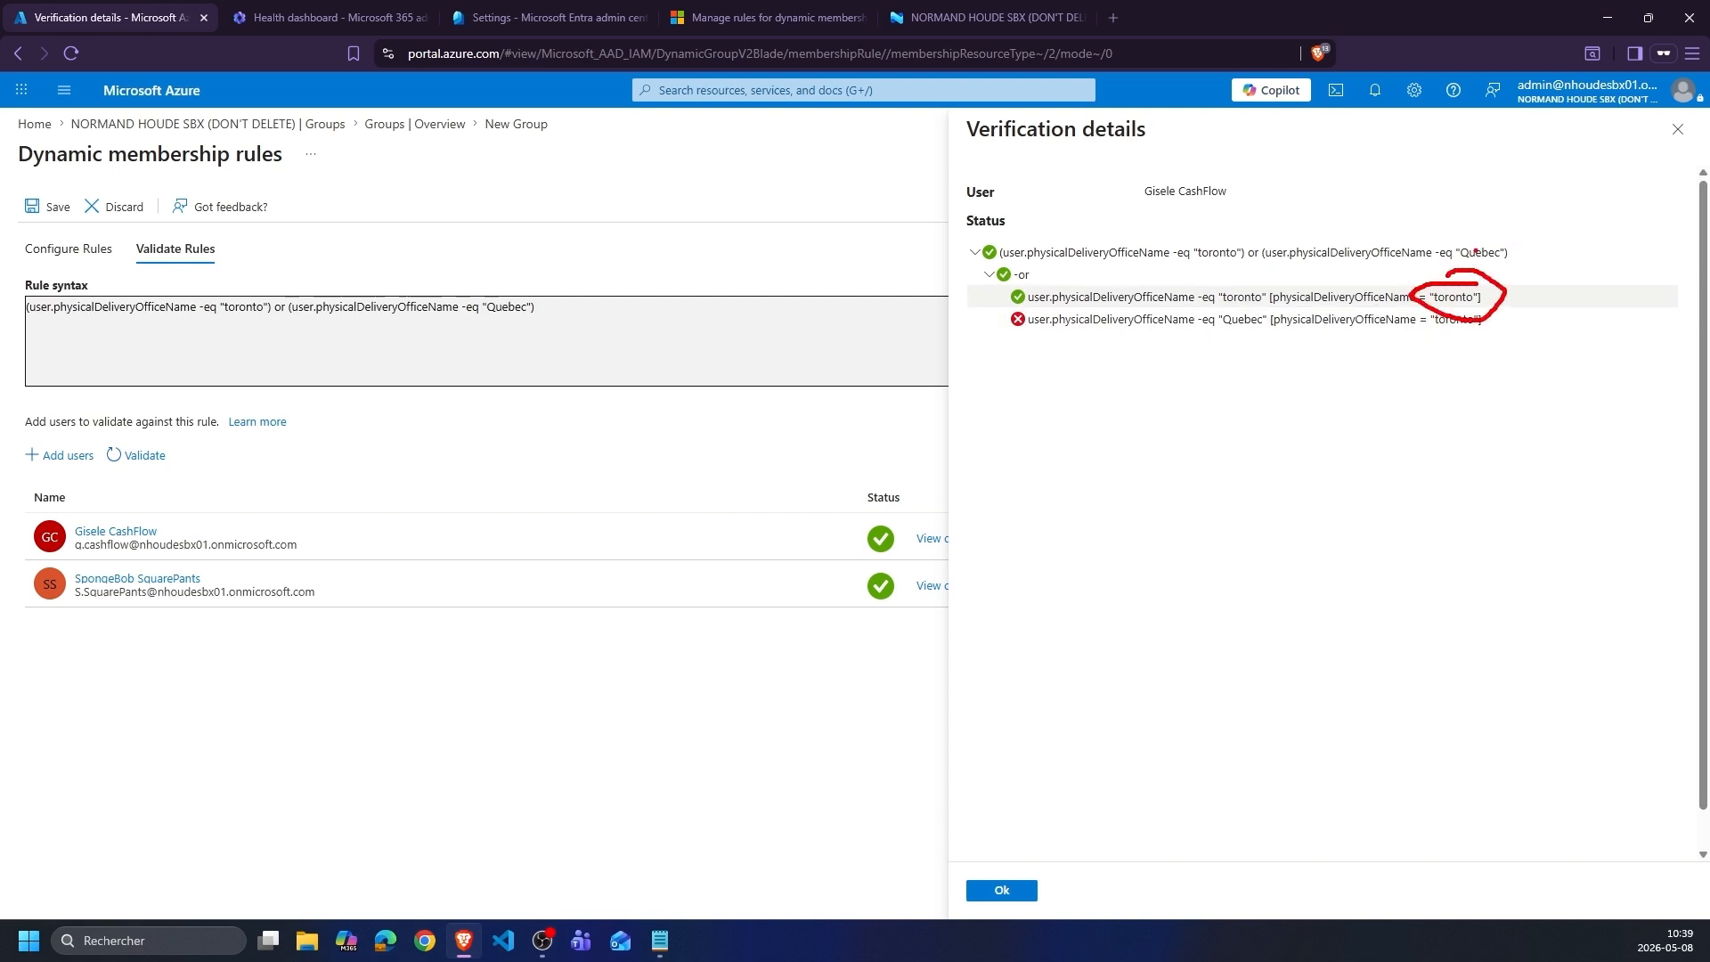
mouse_move(1496, 242)
left_mouse_down()
mouse_move(1445, 275)
mouse_move(1486, 239)
left_mouse_up()
key("Escape")
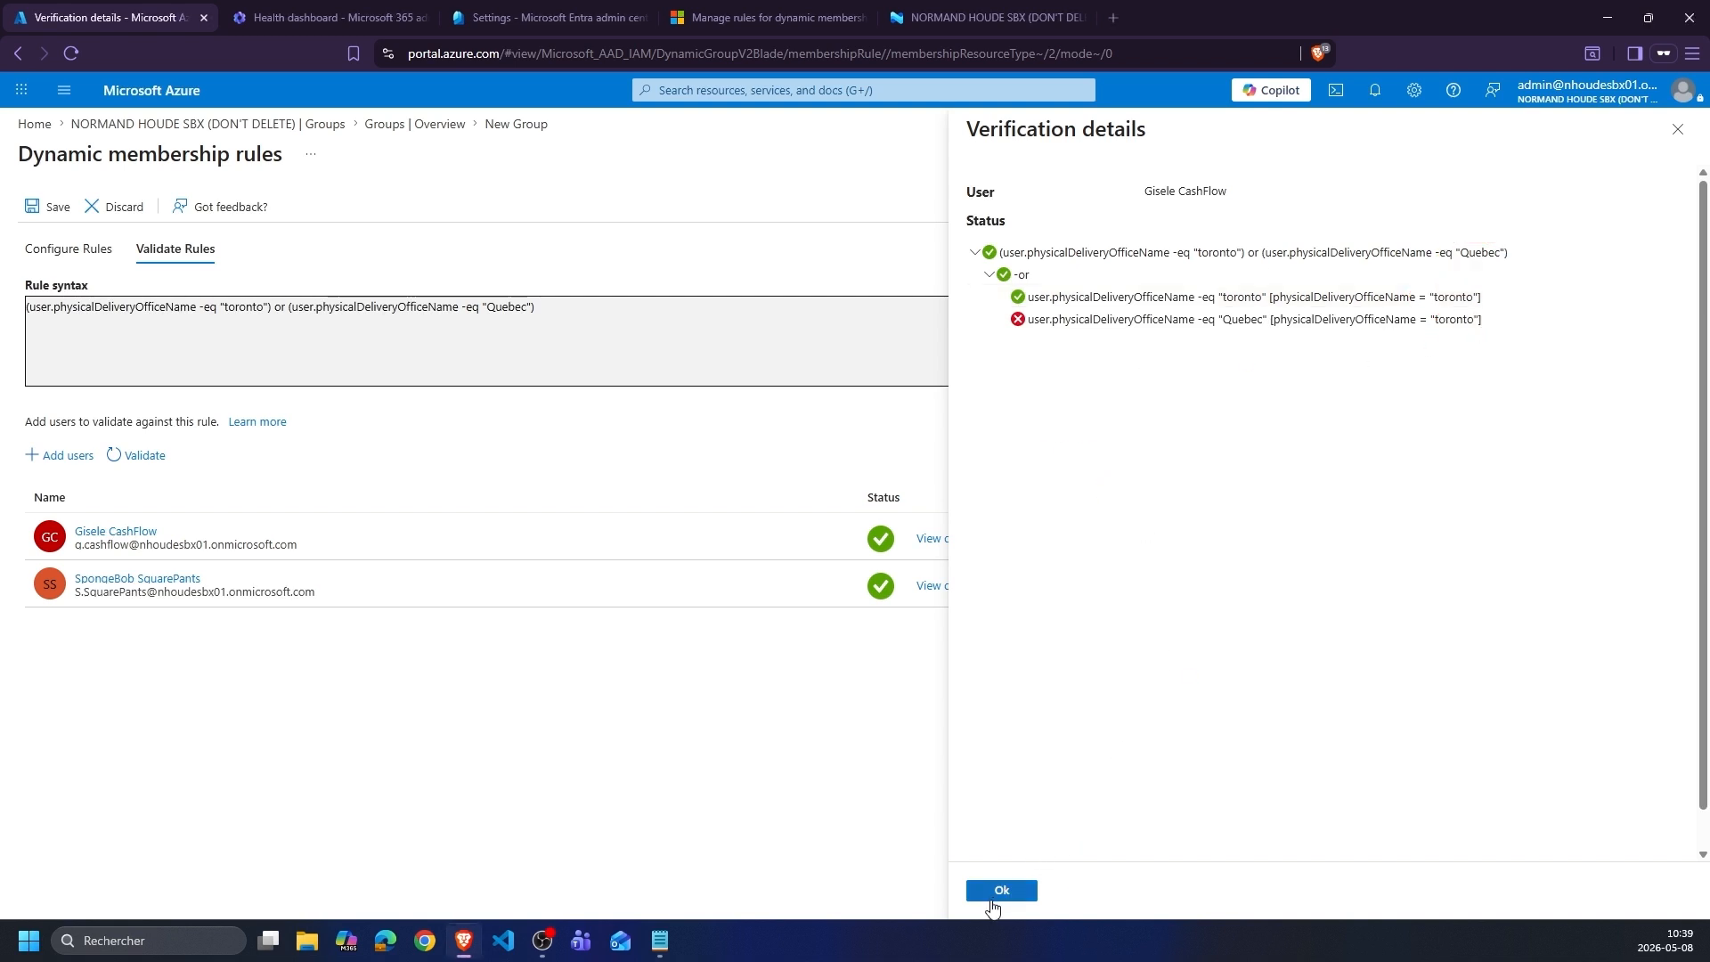
- Add User1 to the rule validation and view the verification details for that account
left_click(993, 895)
left_click(40, 456)
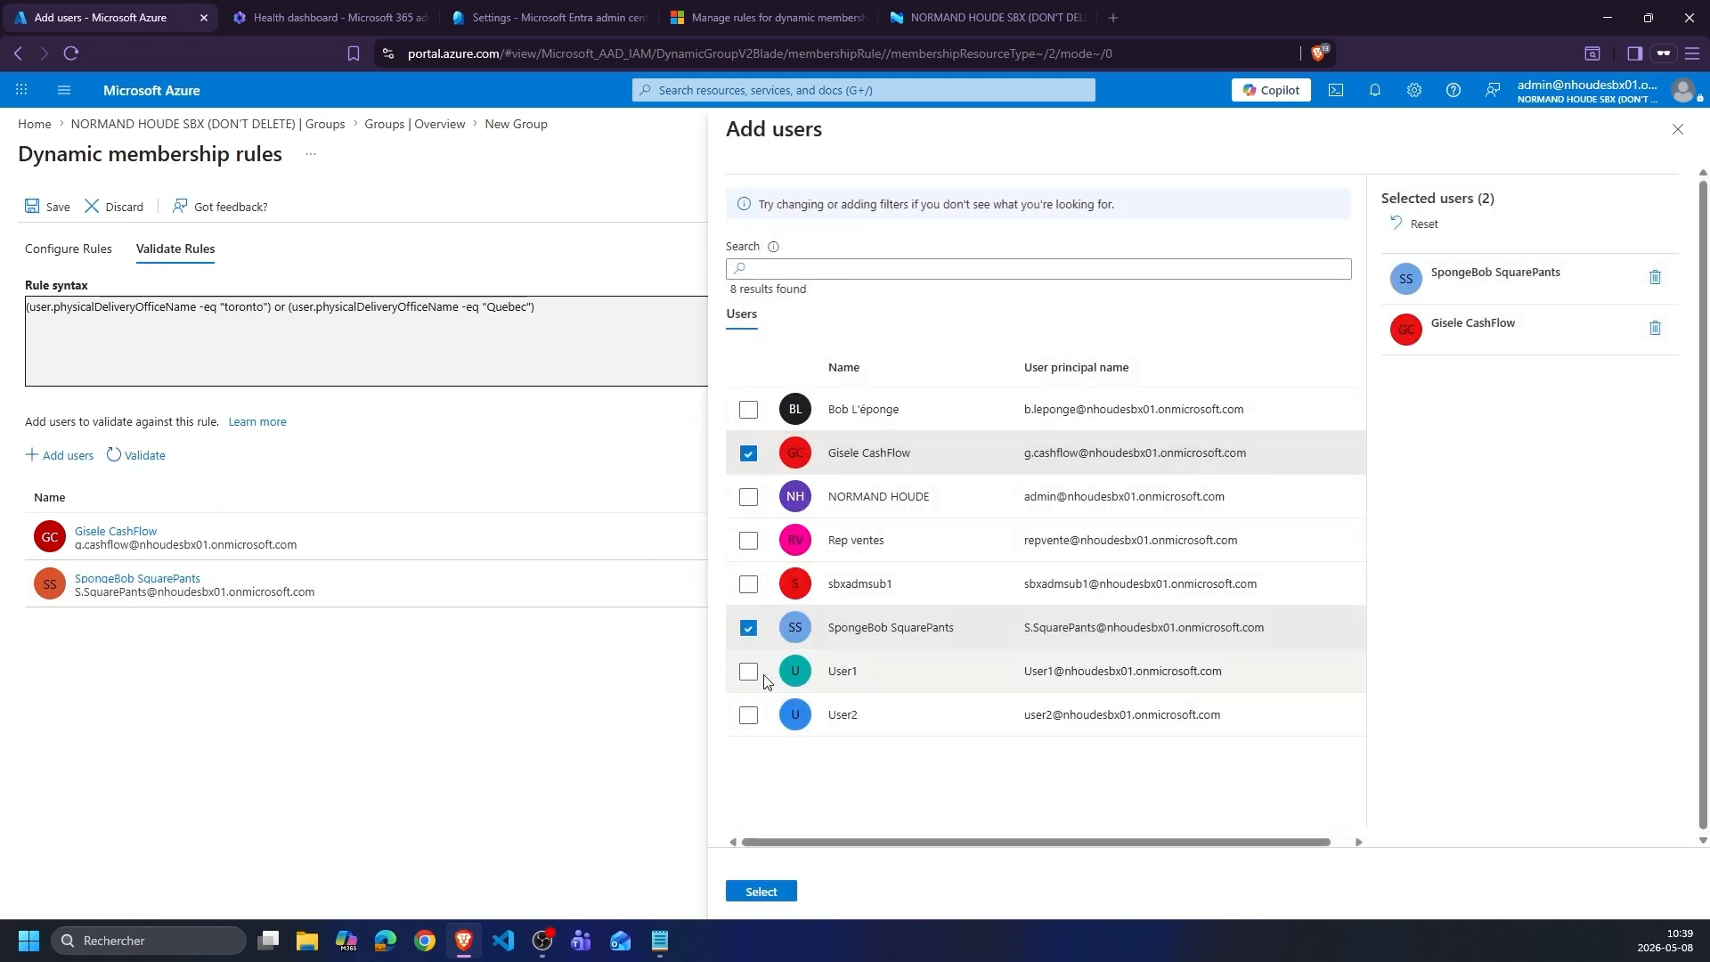
left_click(748, 673)
left_click(762, 892)
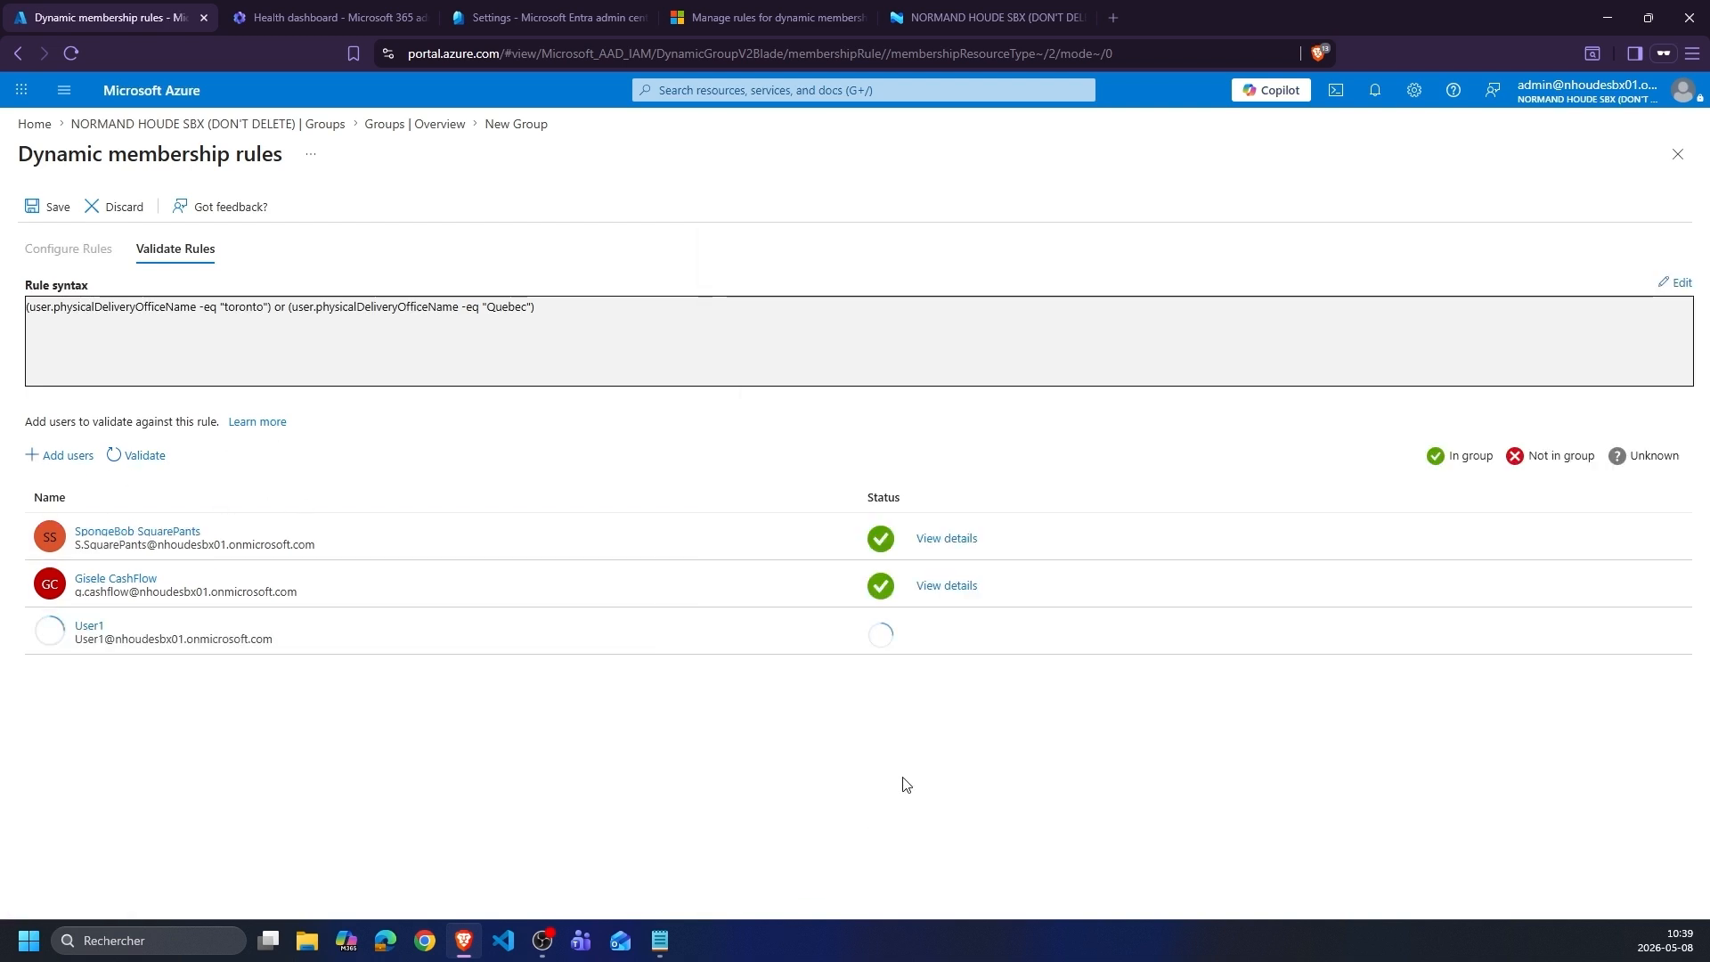
left_click(950, 633)
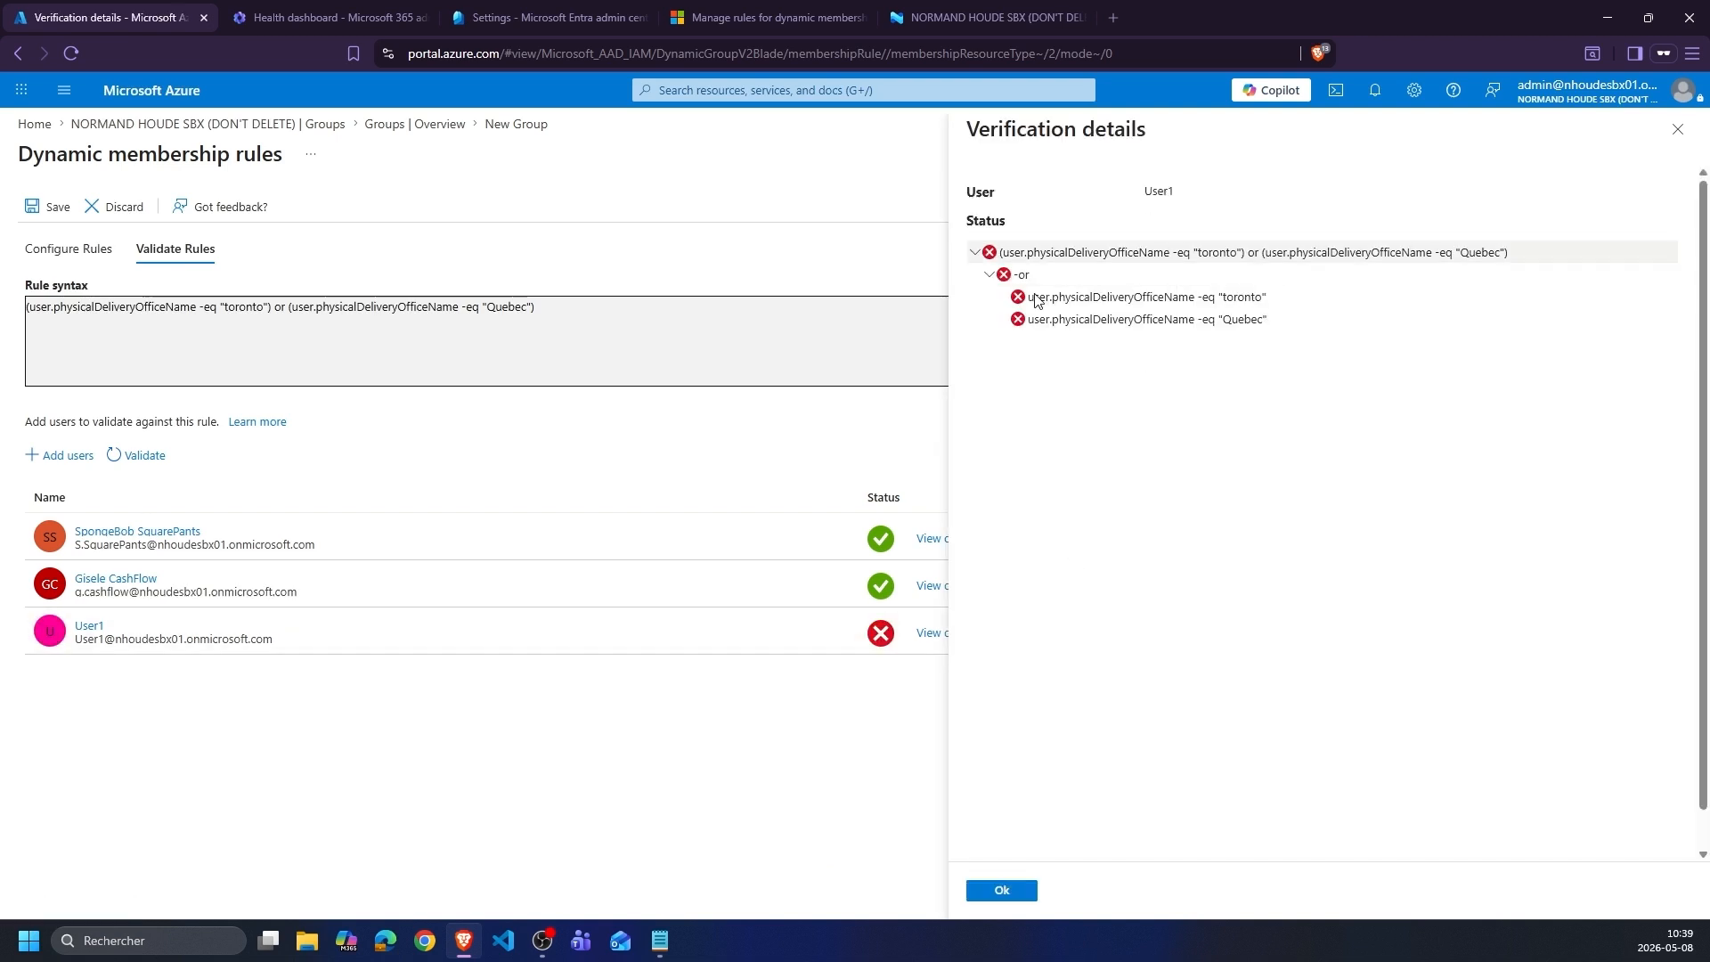
left_click(1004, 891)
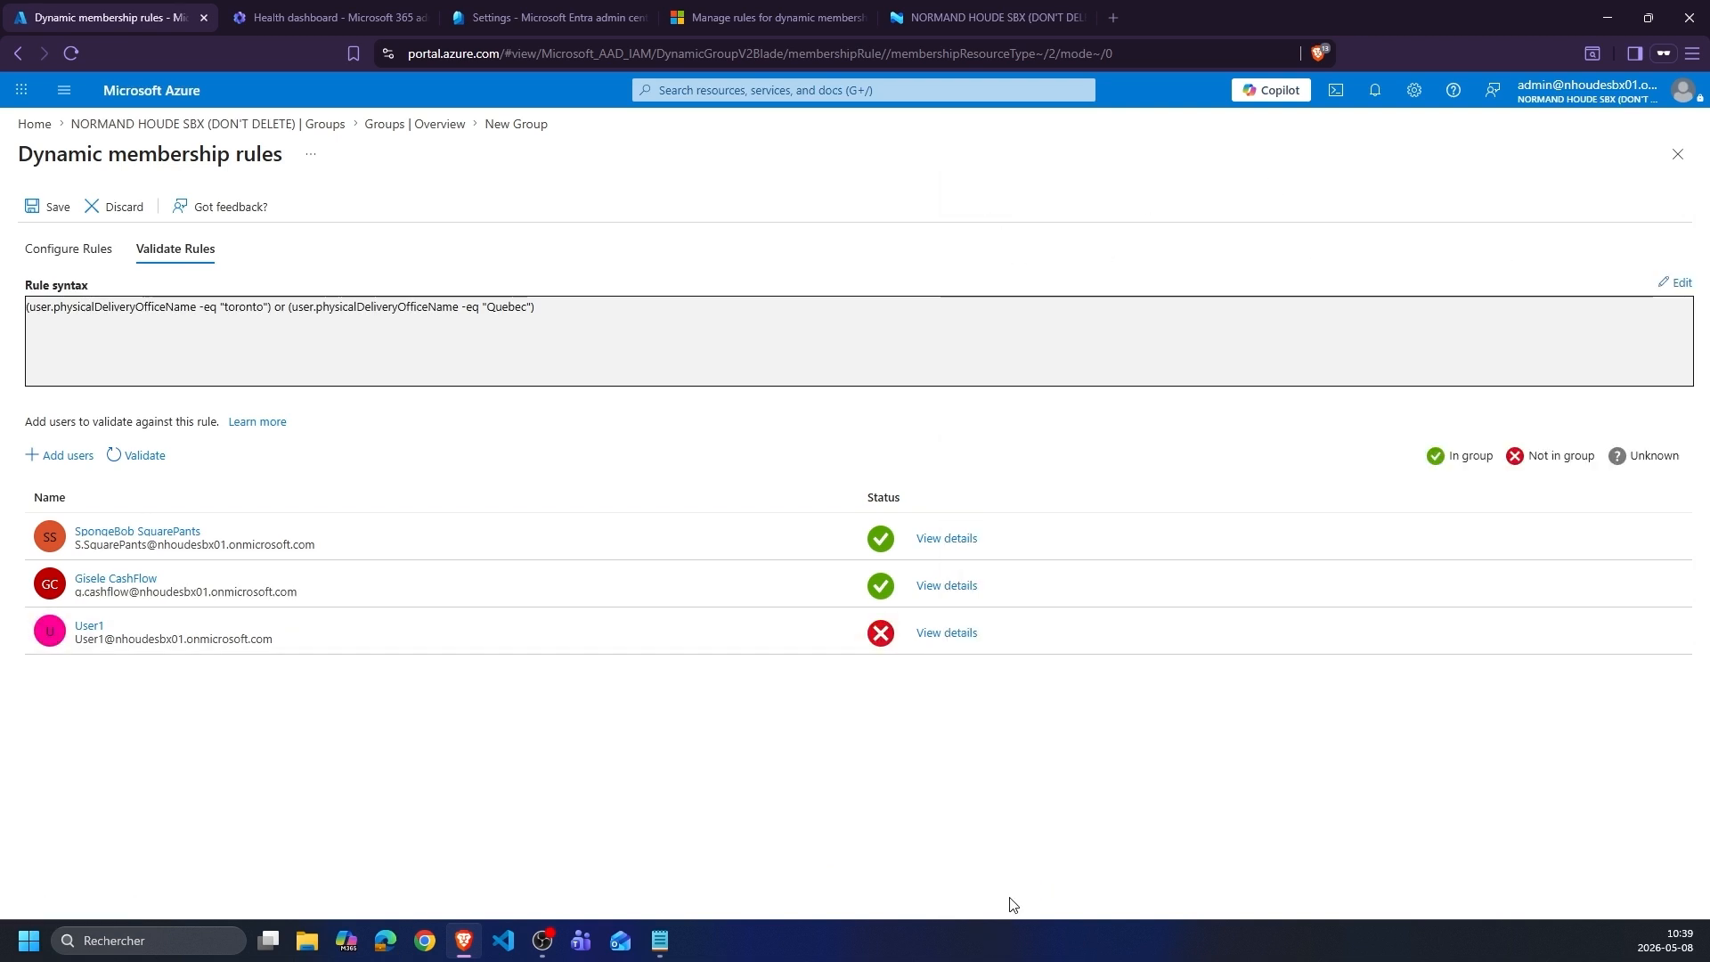
- Save the dynamic membership rule and create the group Sg-Dyn-Licences-BusinessPremium
left_click(47, 210)
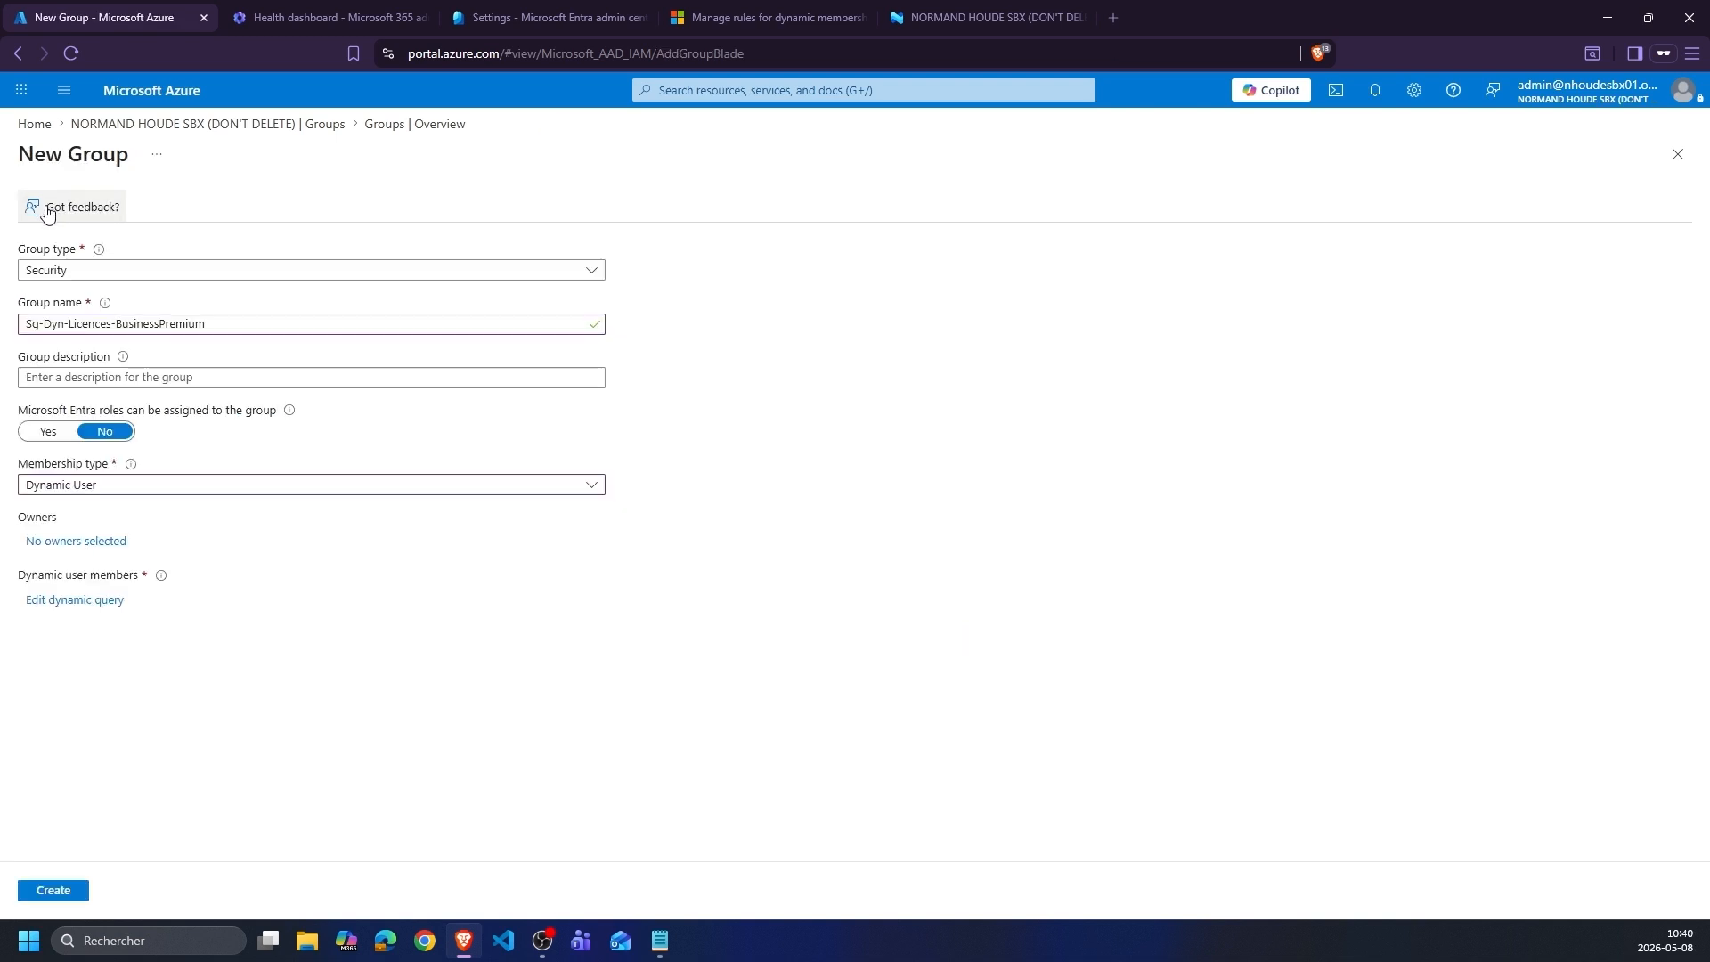
left_click(82, 894)
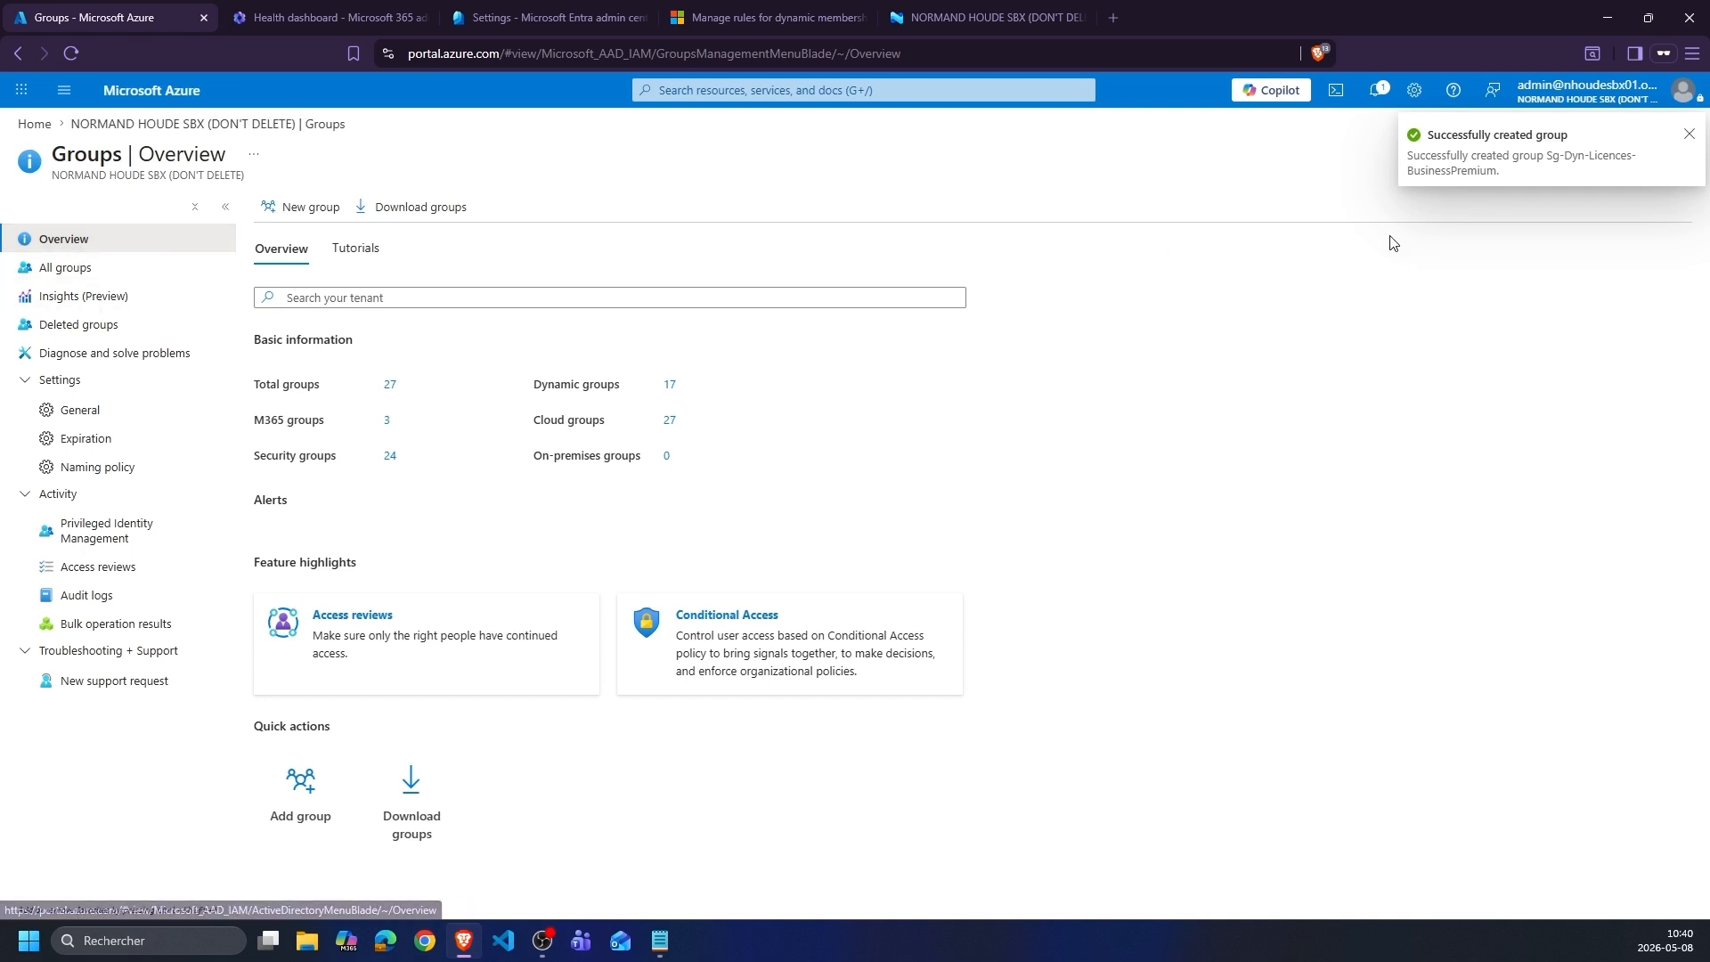
- Search all groups for "sg" and examine the dynamic membership rule of SG-Dyn-User-Active-Licenced, including its service plan ID condition
left_click(250, 123)
left_click(77, 383)
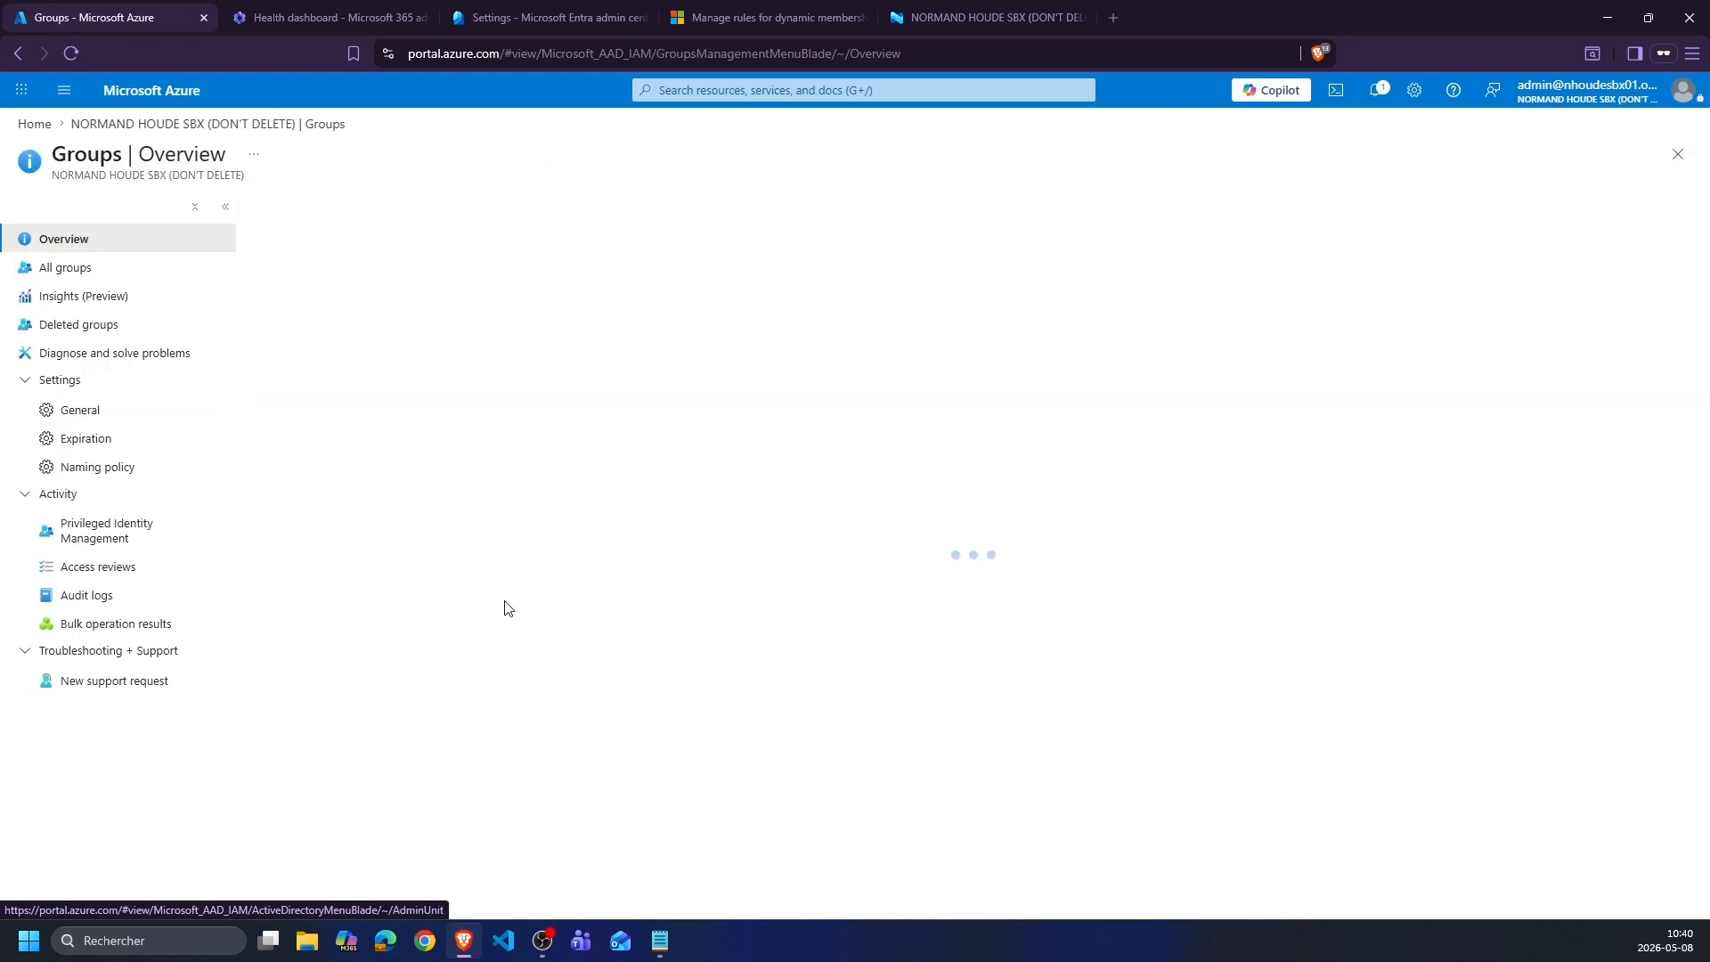
left_click(75, 270)
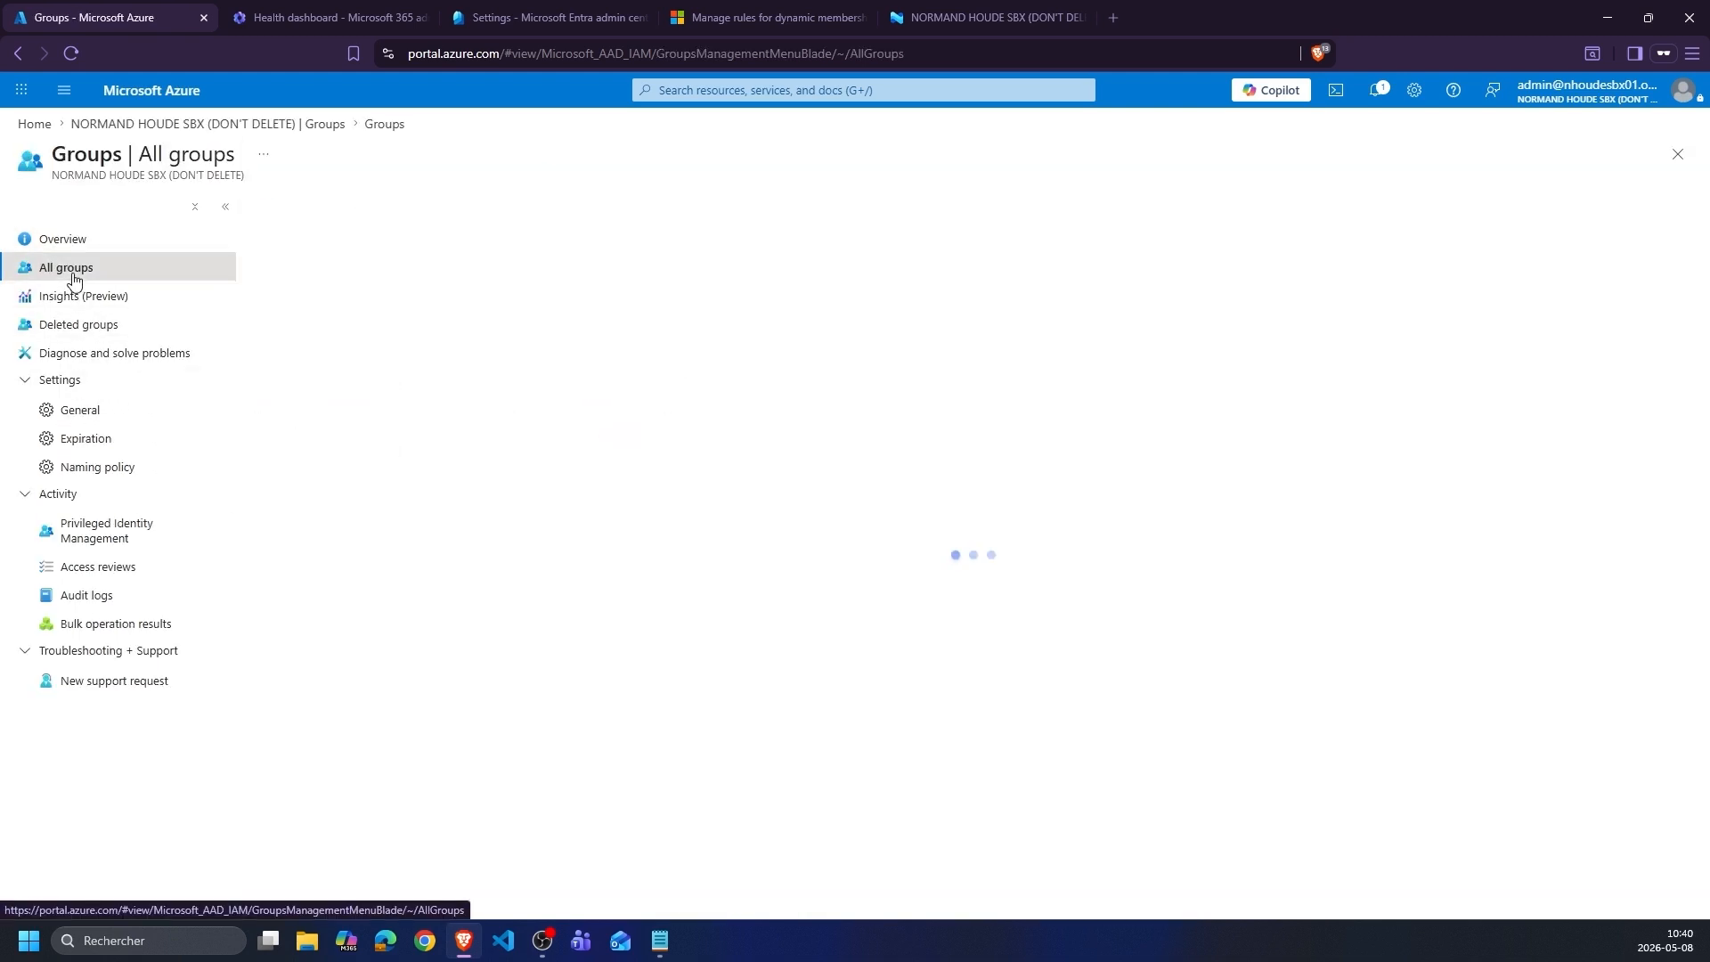
left_click(413, 294)
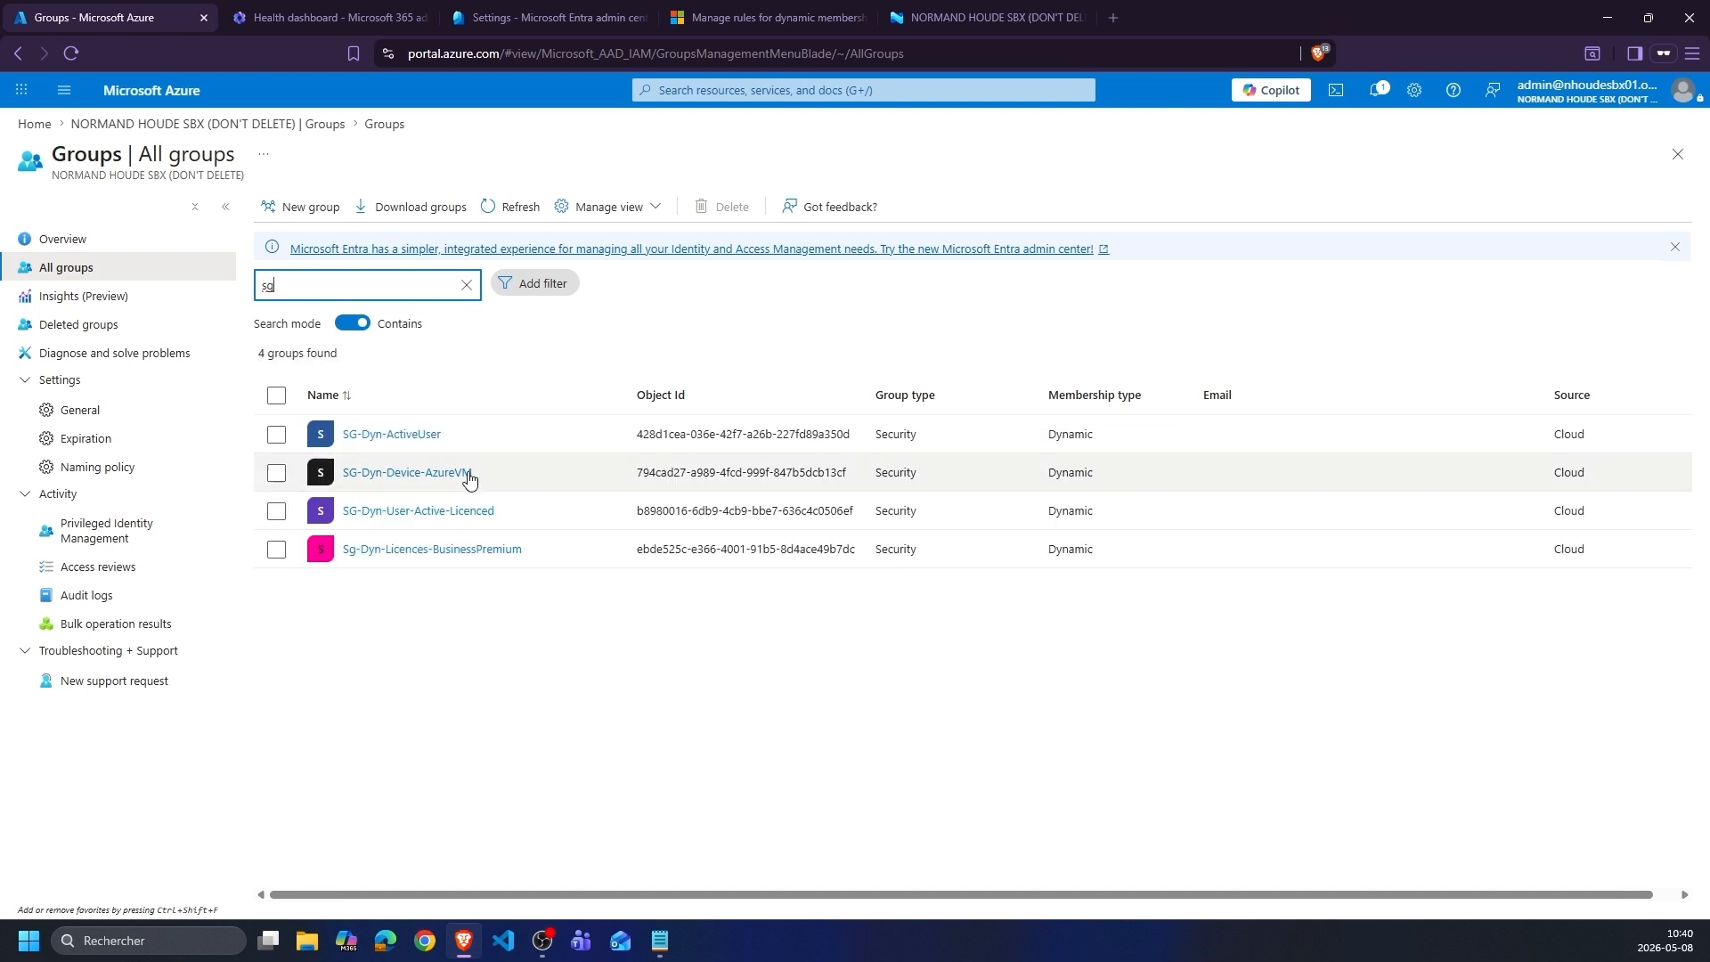
left_click(443, 513)
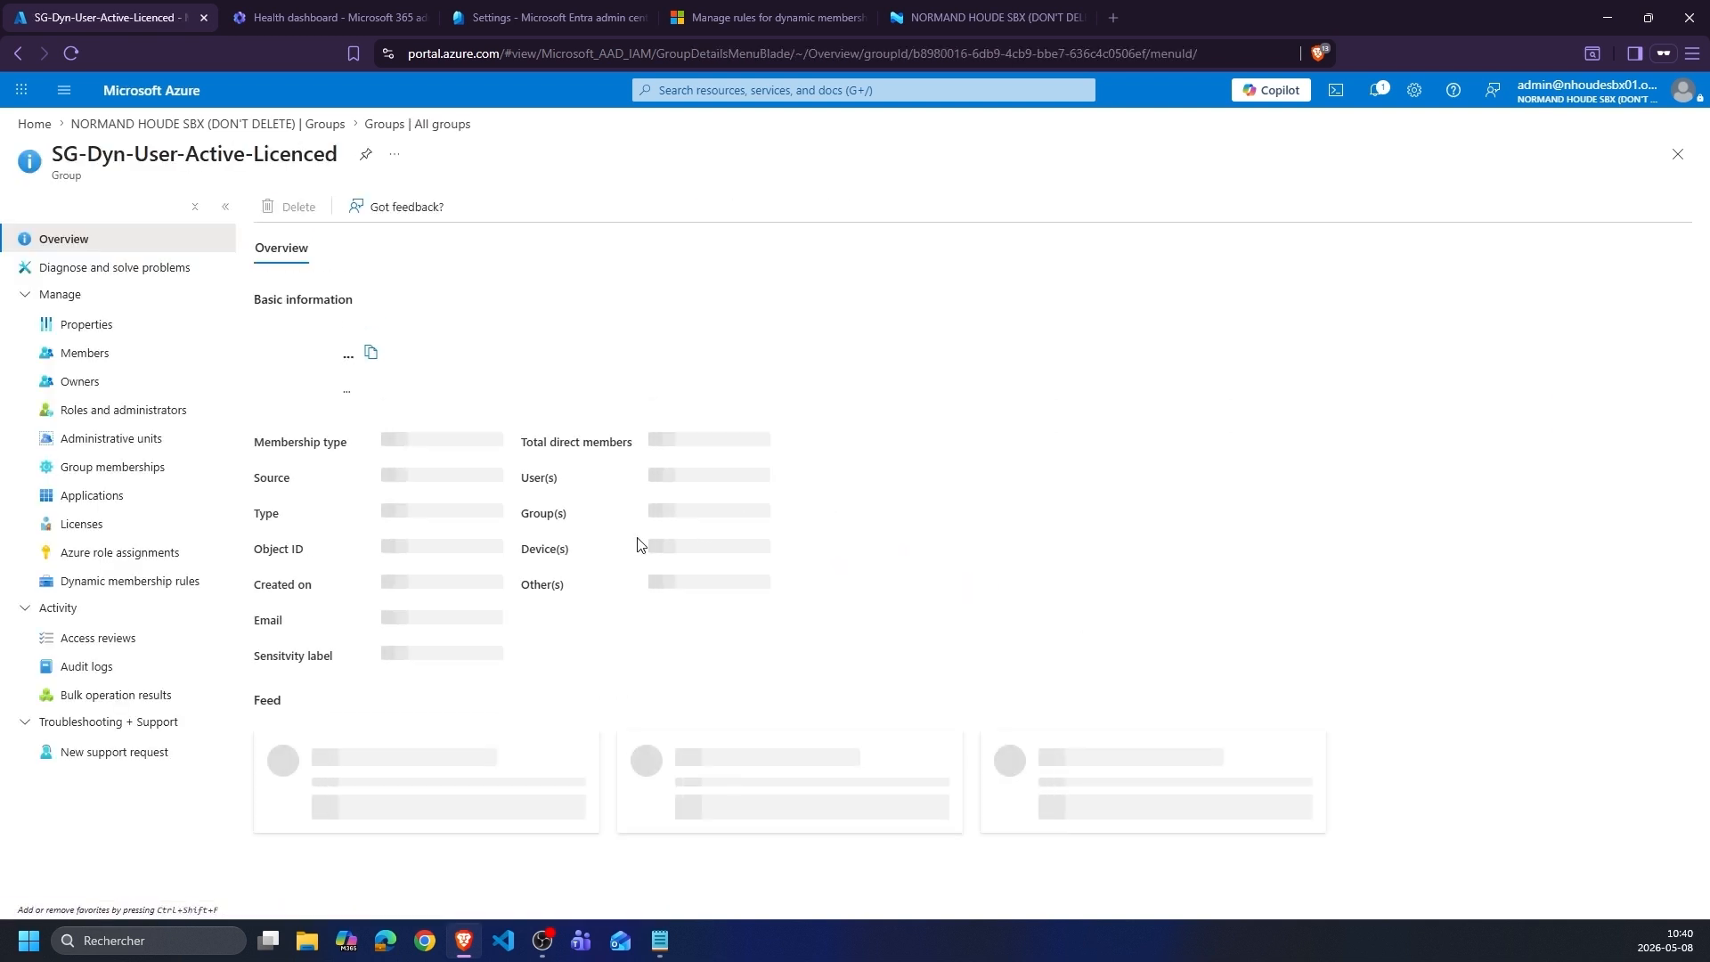
left_click(138, 584)
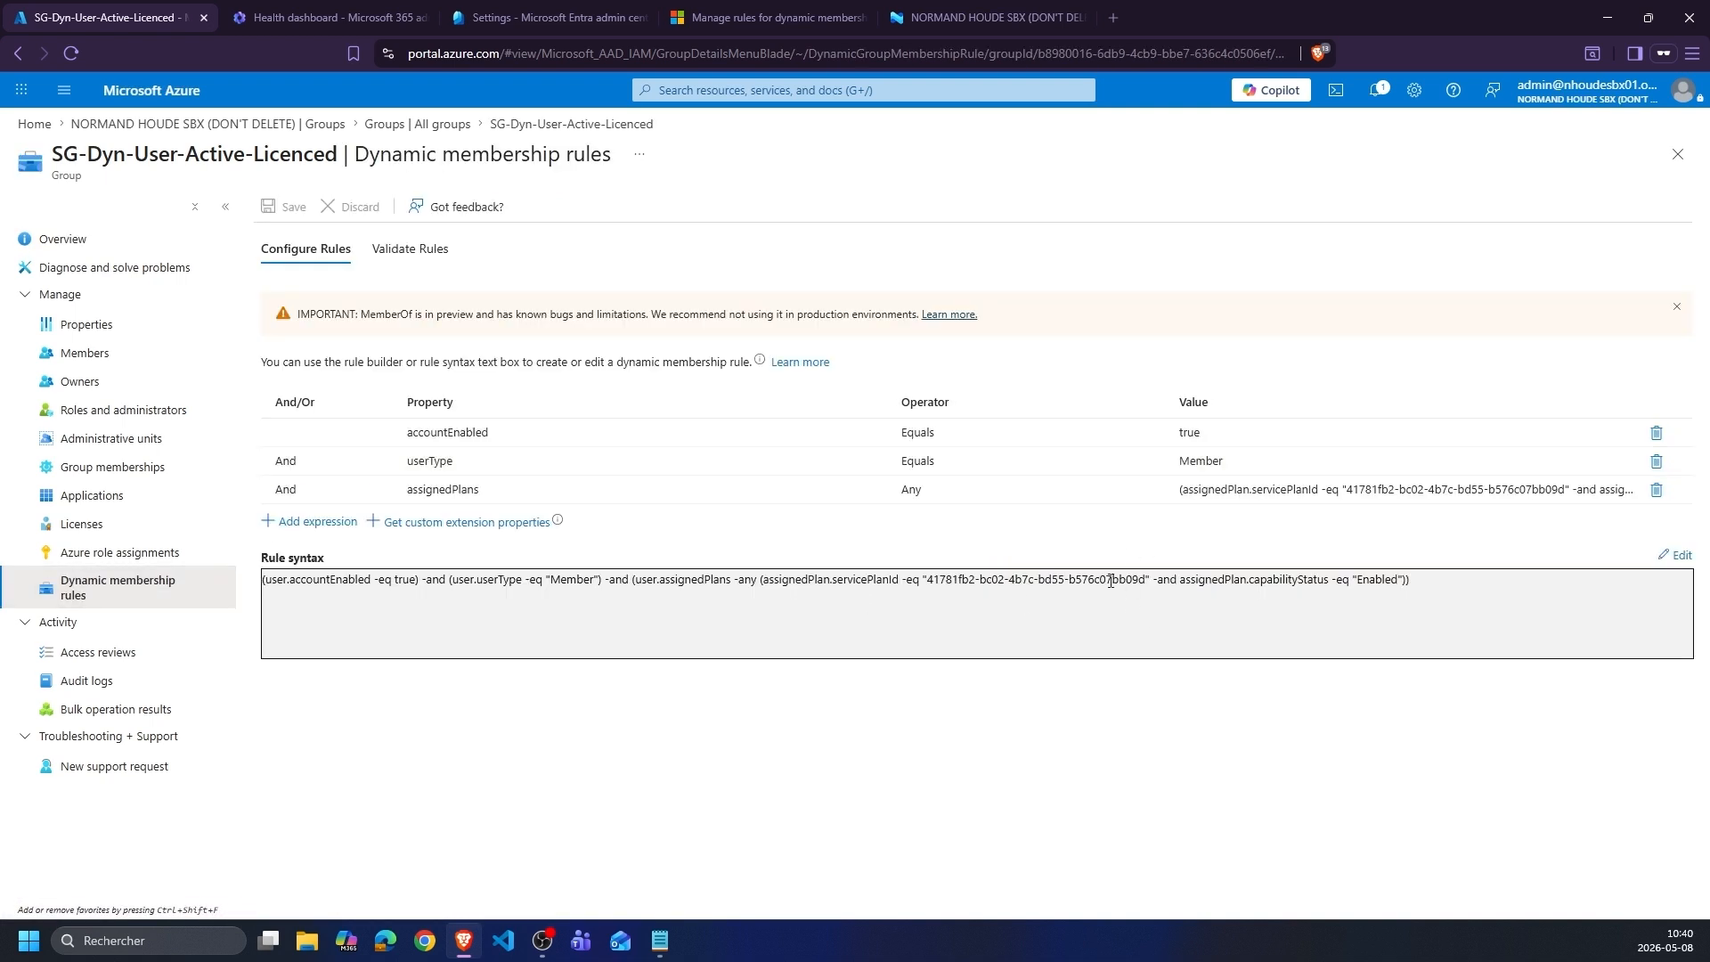
left_click_drag(1159, 595, 1072, 580)
- Validate the SG-Dyn-User-Active-Licenced rule against the second and sixth listed users and User1
left_click(410, 249)
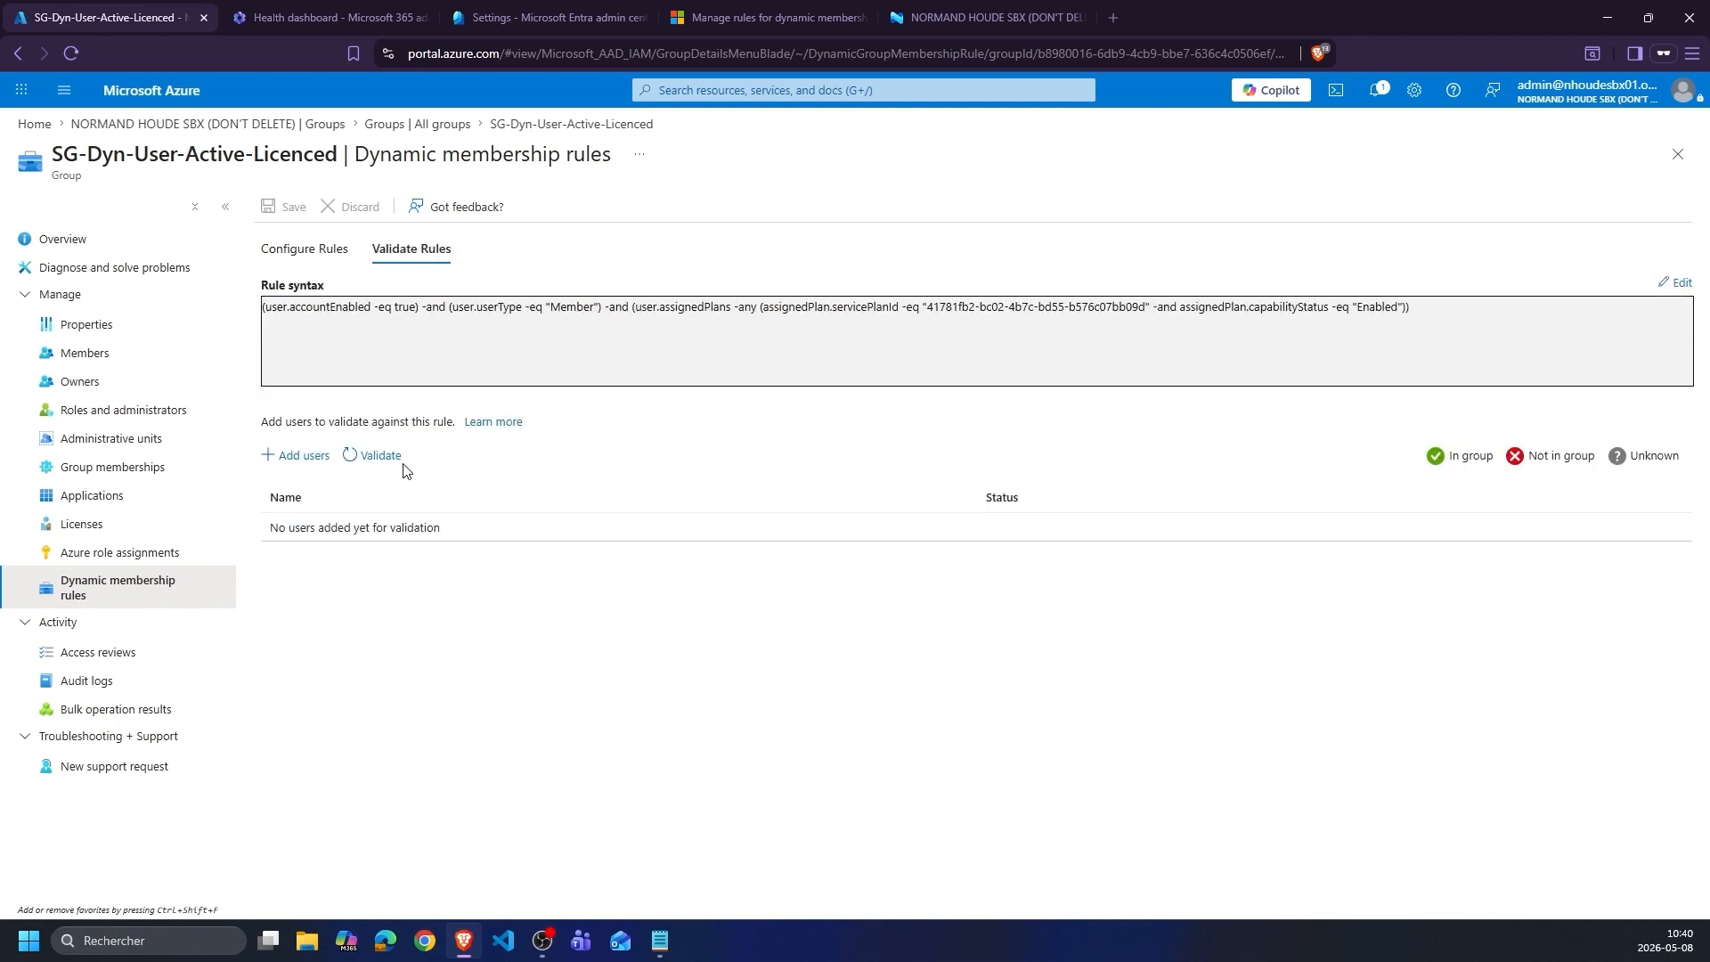
left_click(297, 455)
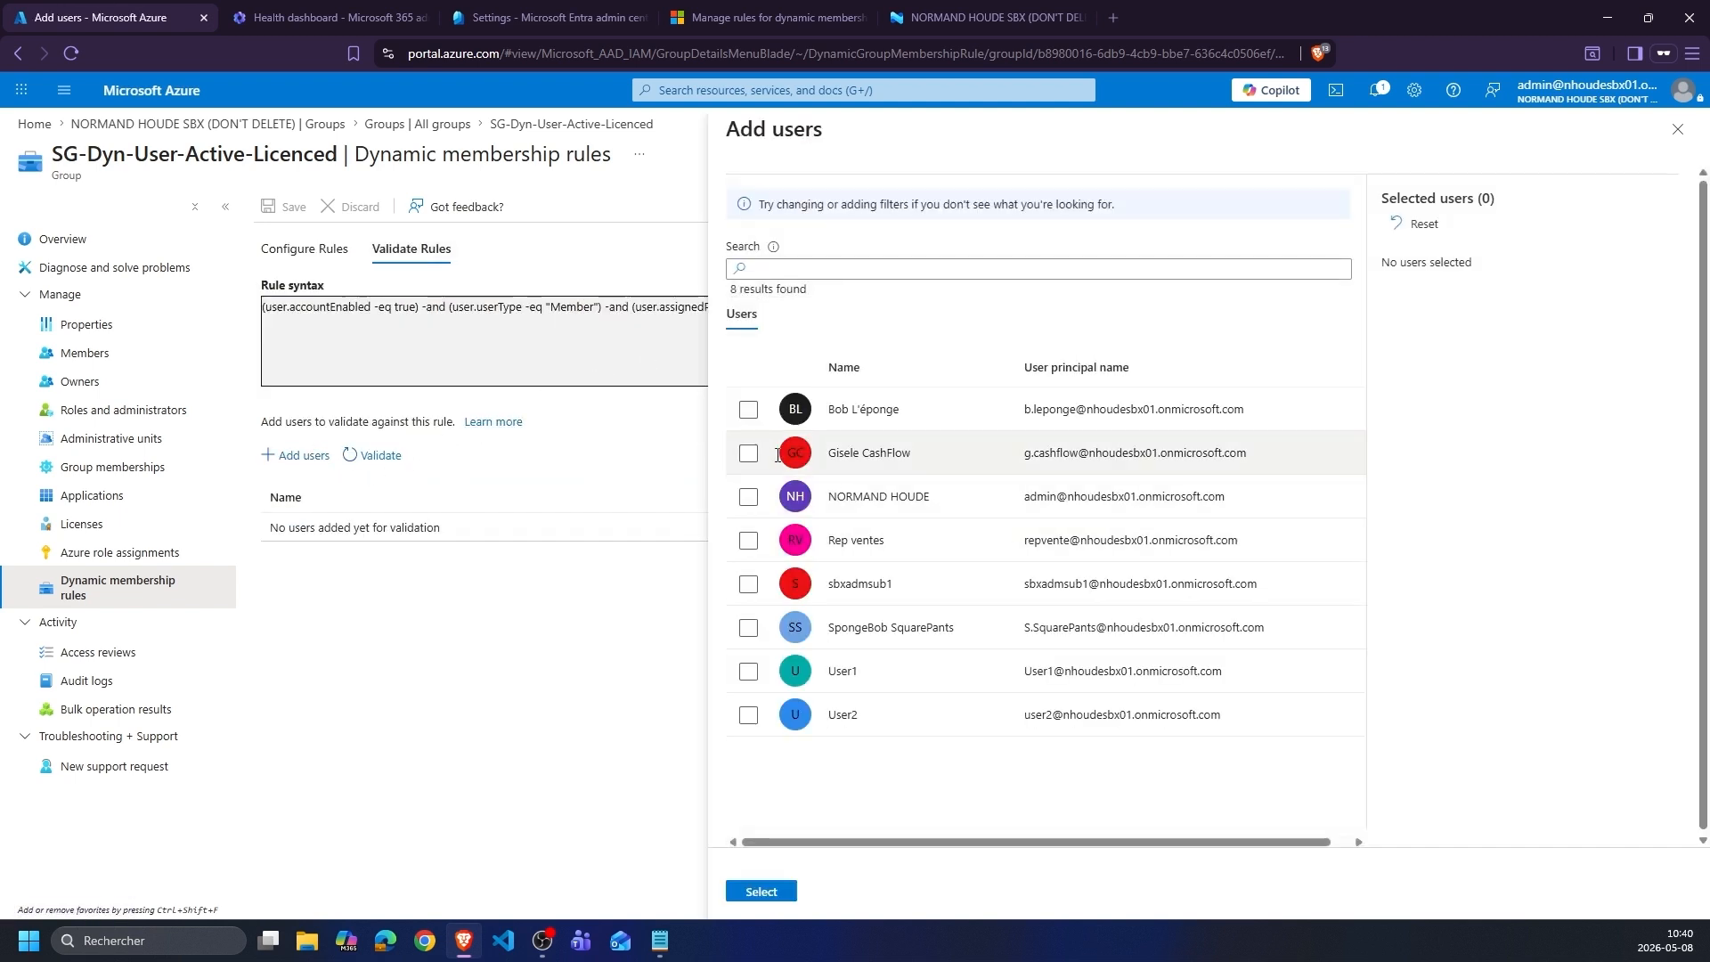
left_click(748, 453)
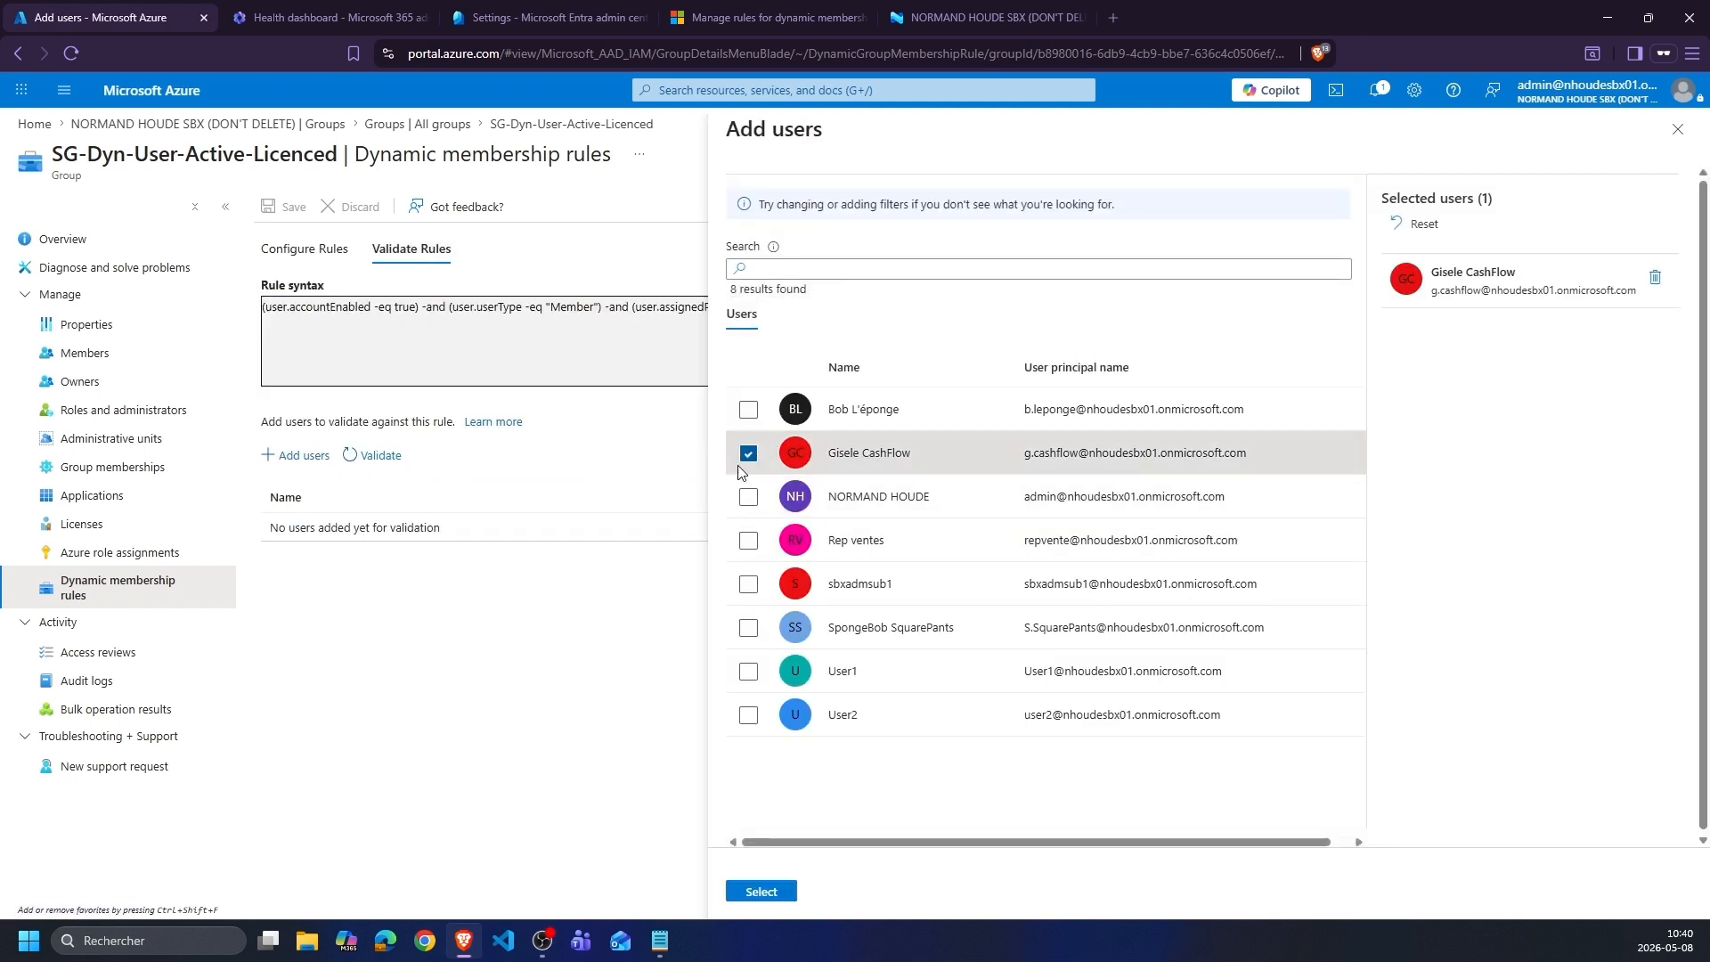
left_click(748, 671)
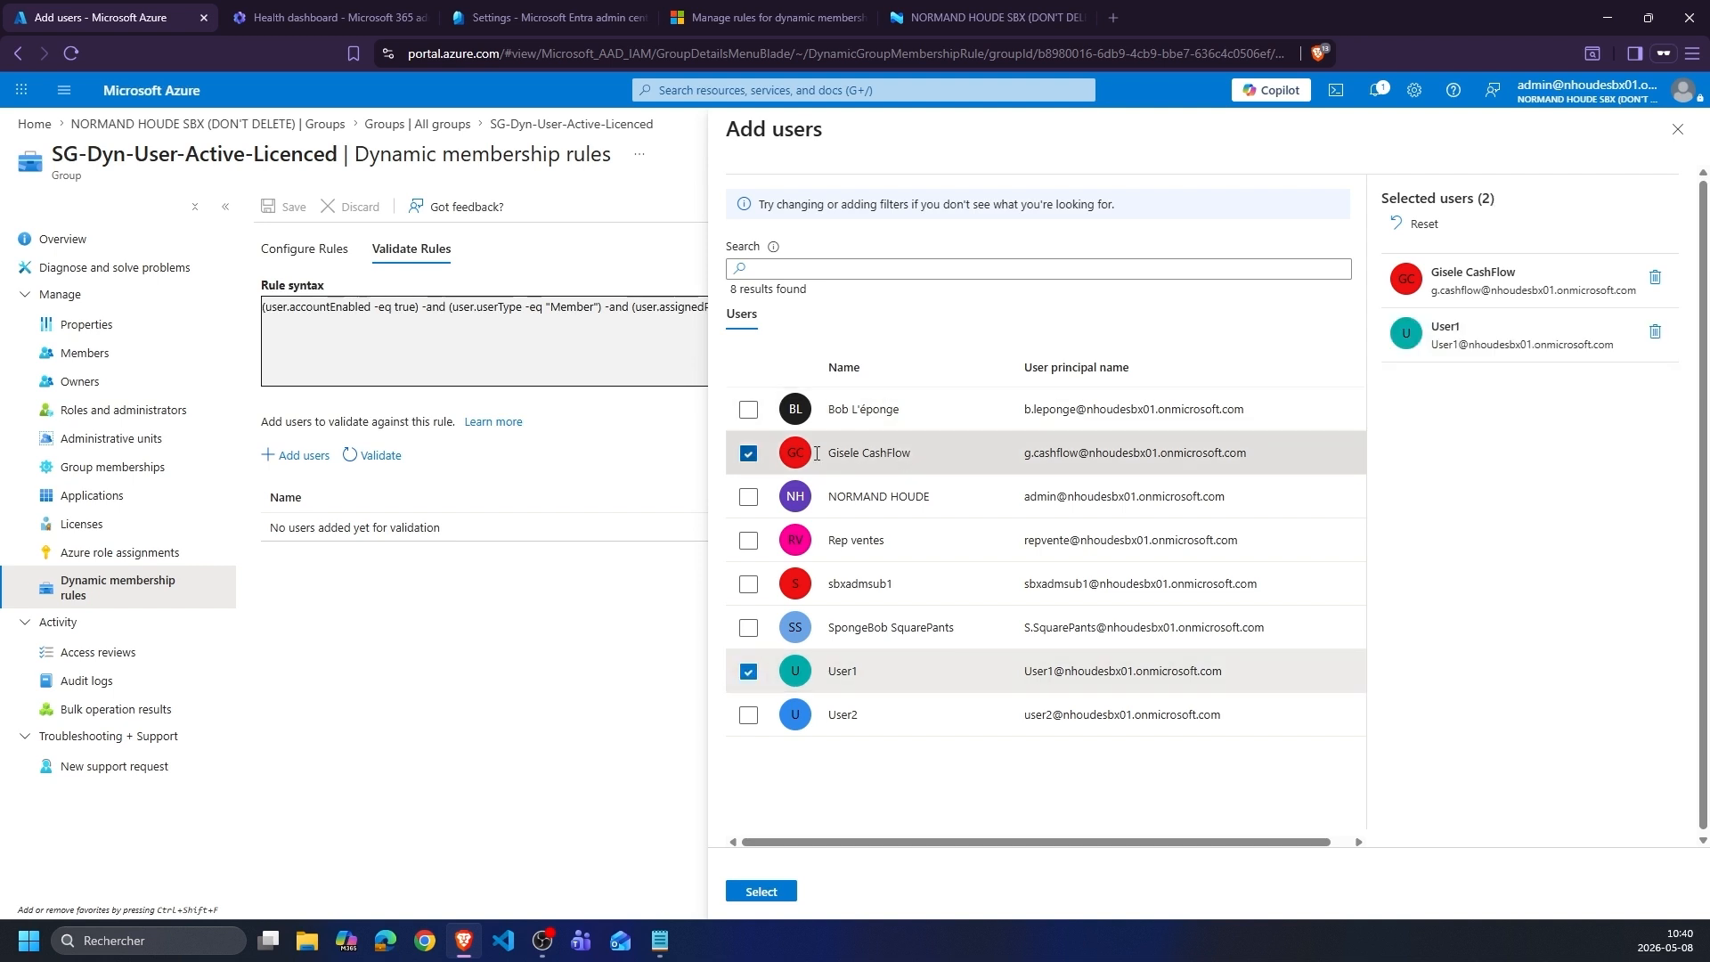
left_click(748, 629)
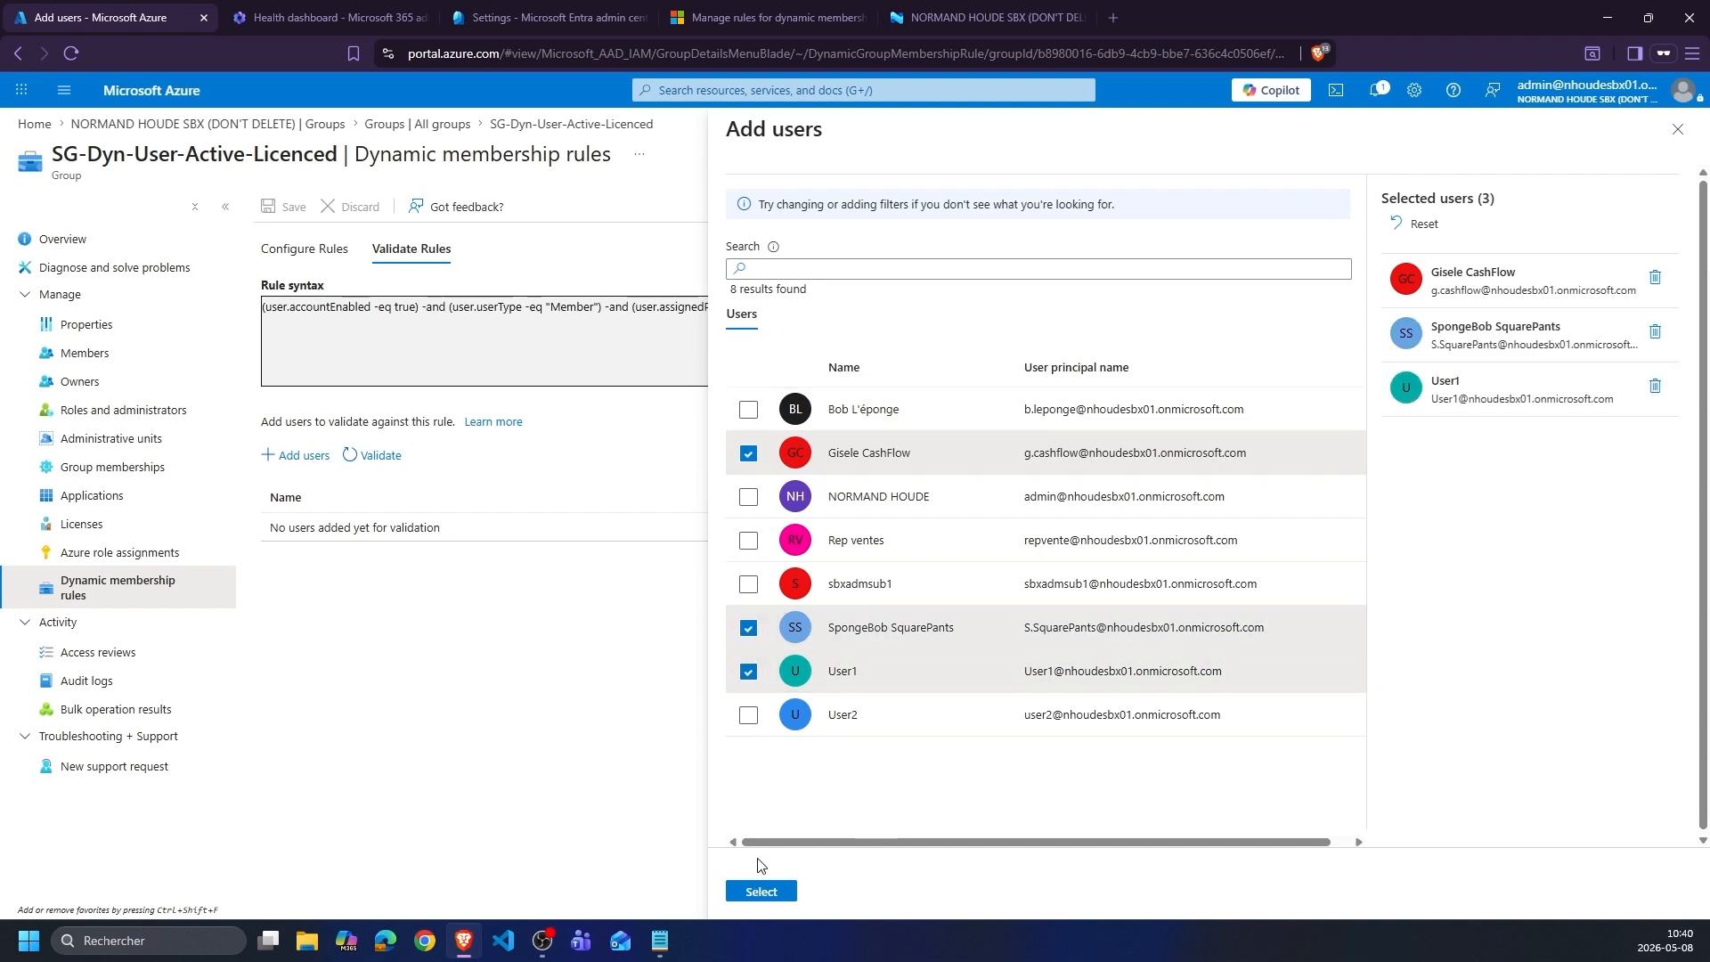
left_click(760, 891)
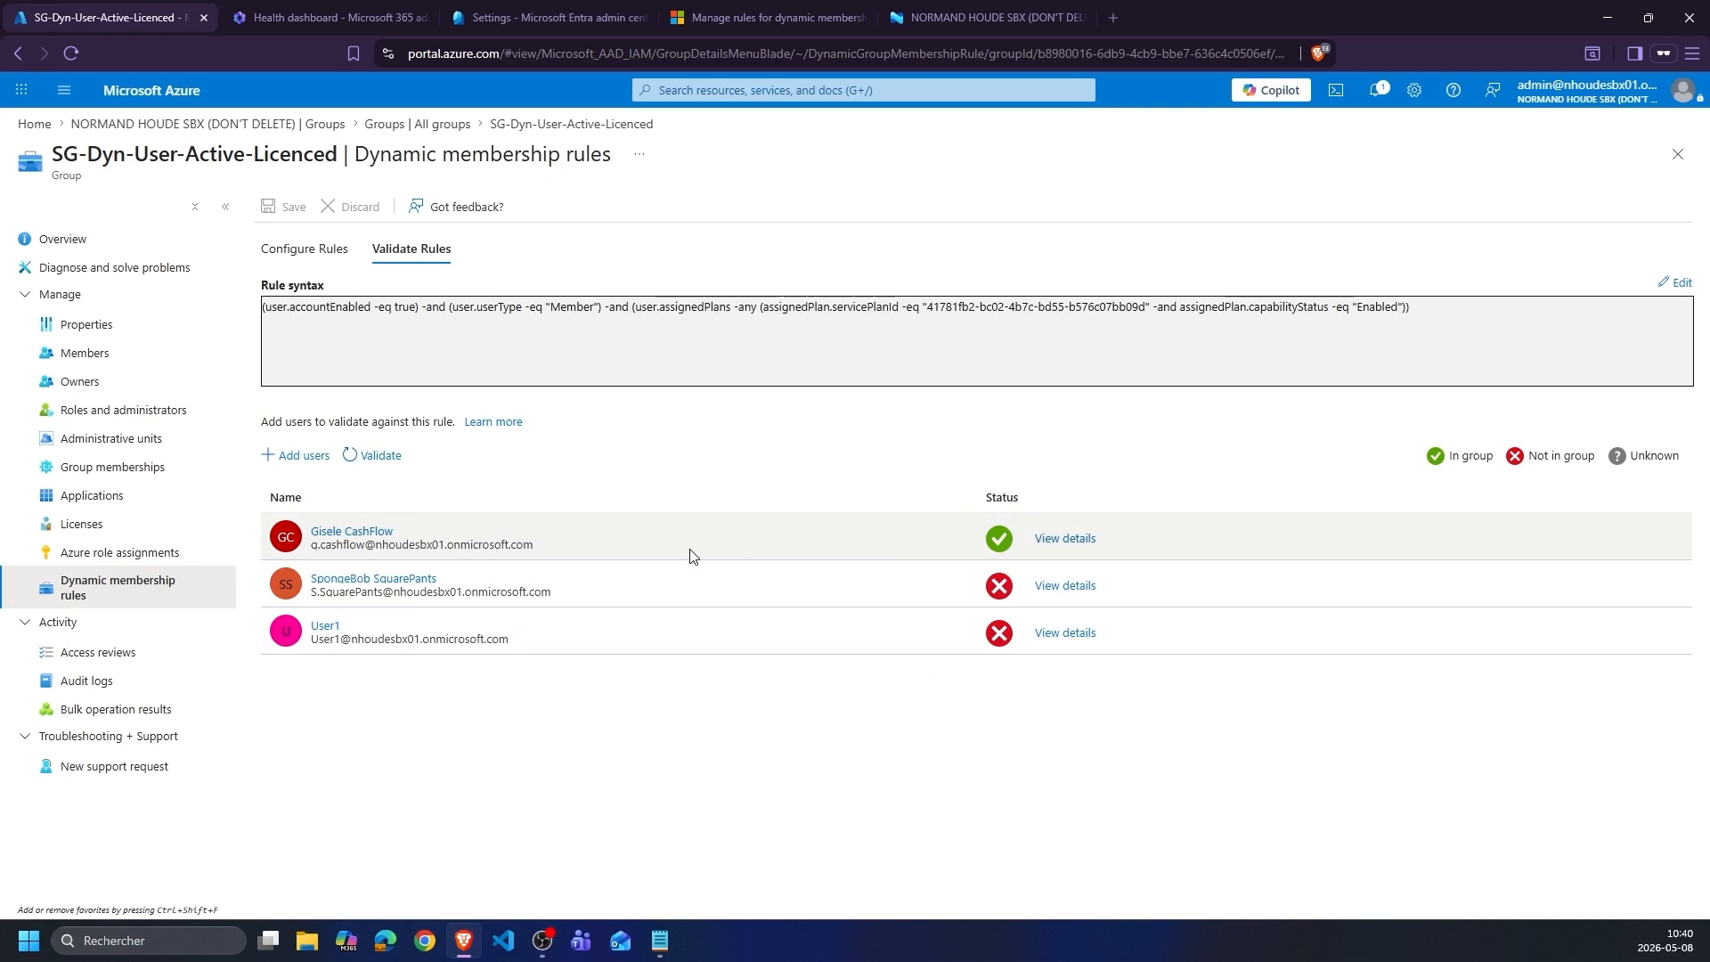
- View the first validated user's verification details and examine how the account, user type and assigned plan conditions evaluate
key("ctrl+2")
mouse_move(1085, 522)
left_mouse_down()
mouse_move(1113, 579)
mouse_move(1009, 504)
left_mouse_up()
key("Escape")
left_click(1066, 538)
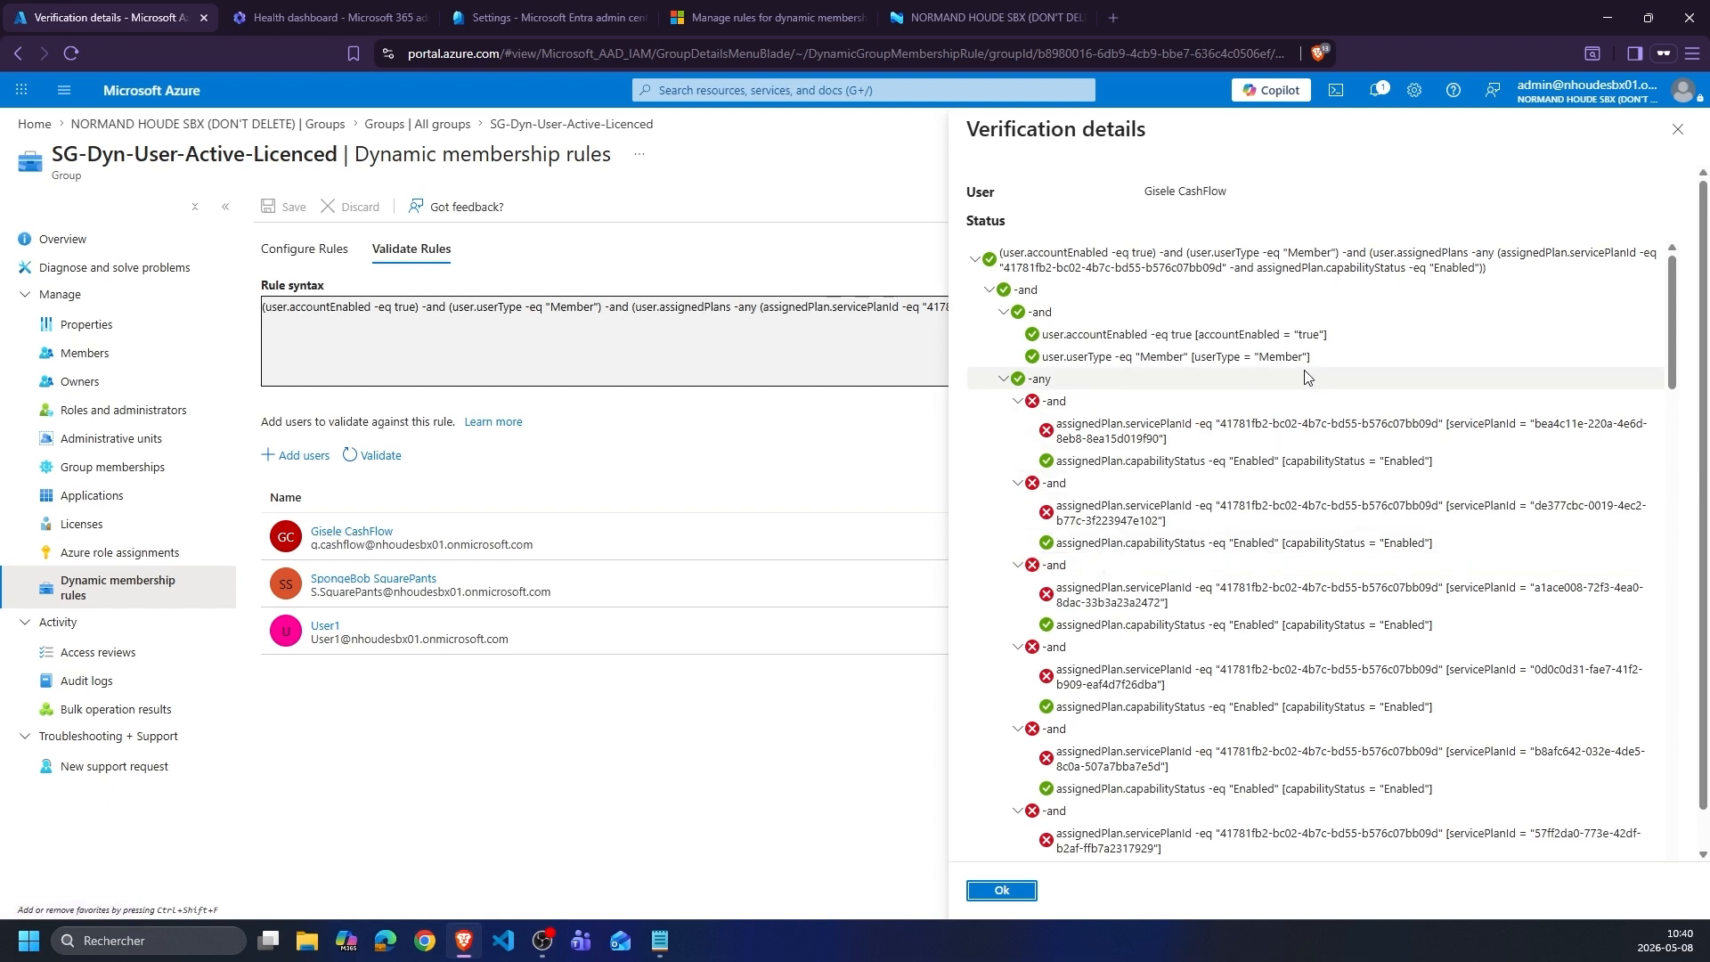
key("ctrl+2")
mouse_move(1098, 351)
left_mouse_down()
mouse_move(1121, 855)
mouse_move(1589, 872)
left_mouse_up()
key("Escape")
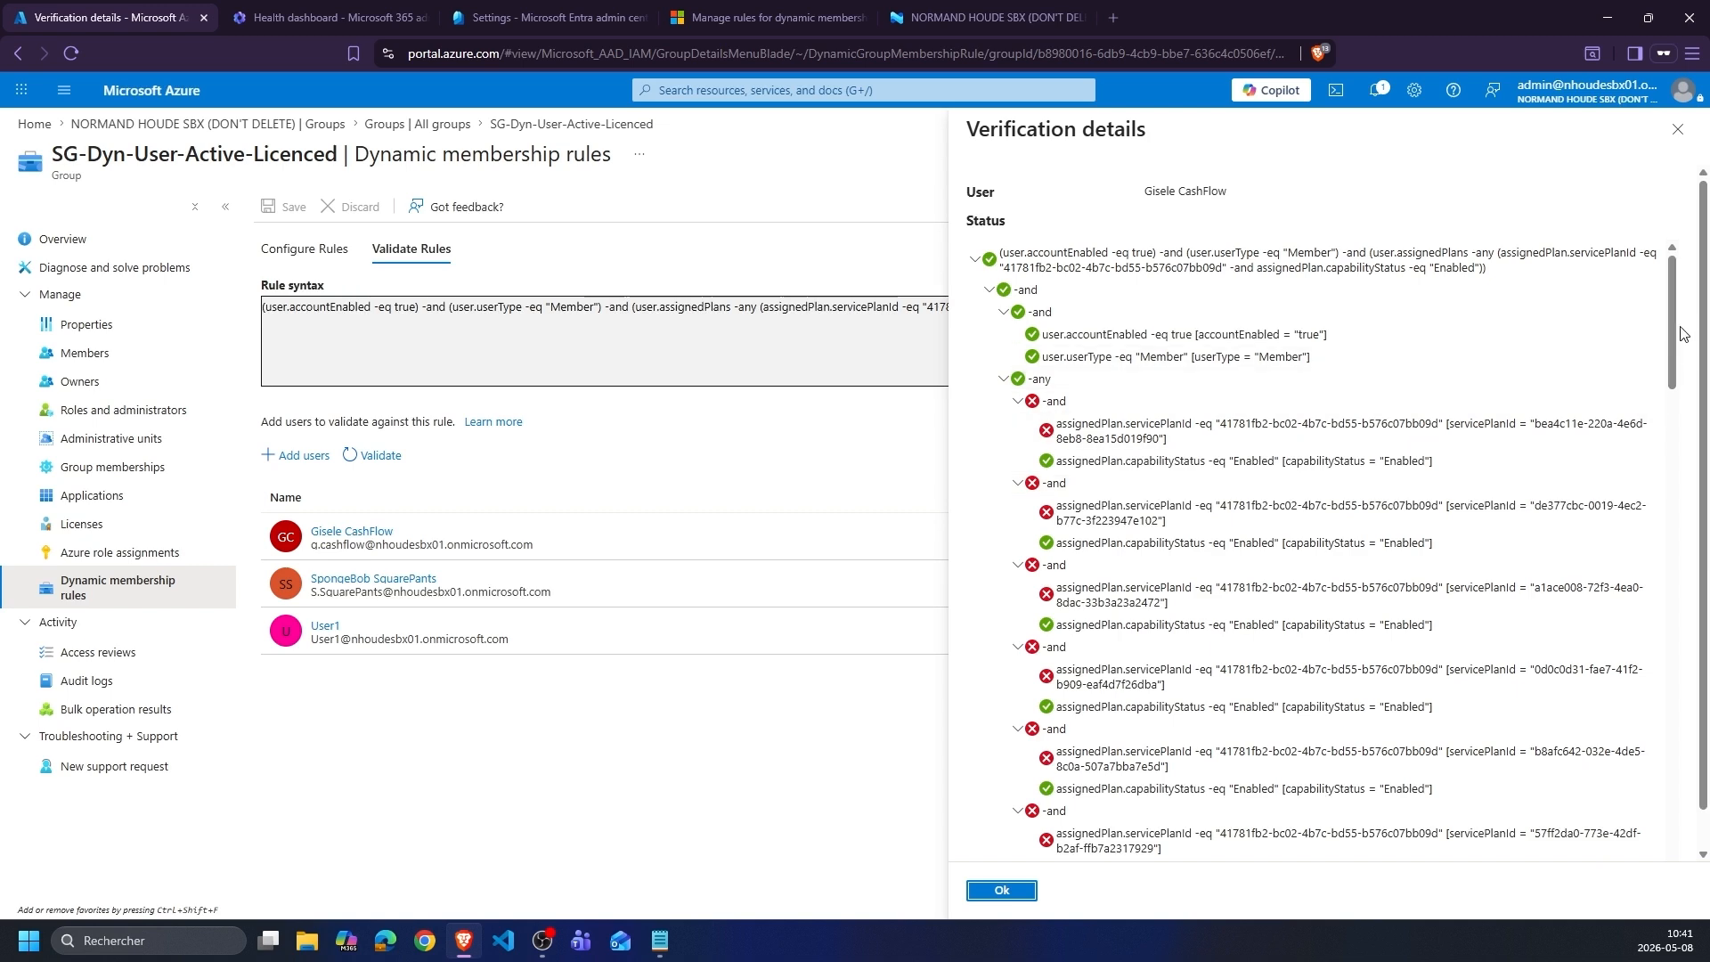
- Examine the last assigned-plan condition in the verification details, comparing service plan ID and capability status, and close the details
left_click_drag(1682, 332, 1690, 837)
scroll(1650, 755, "down", 1)
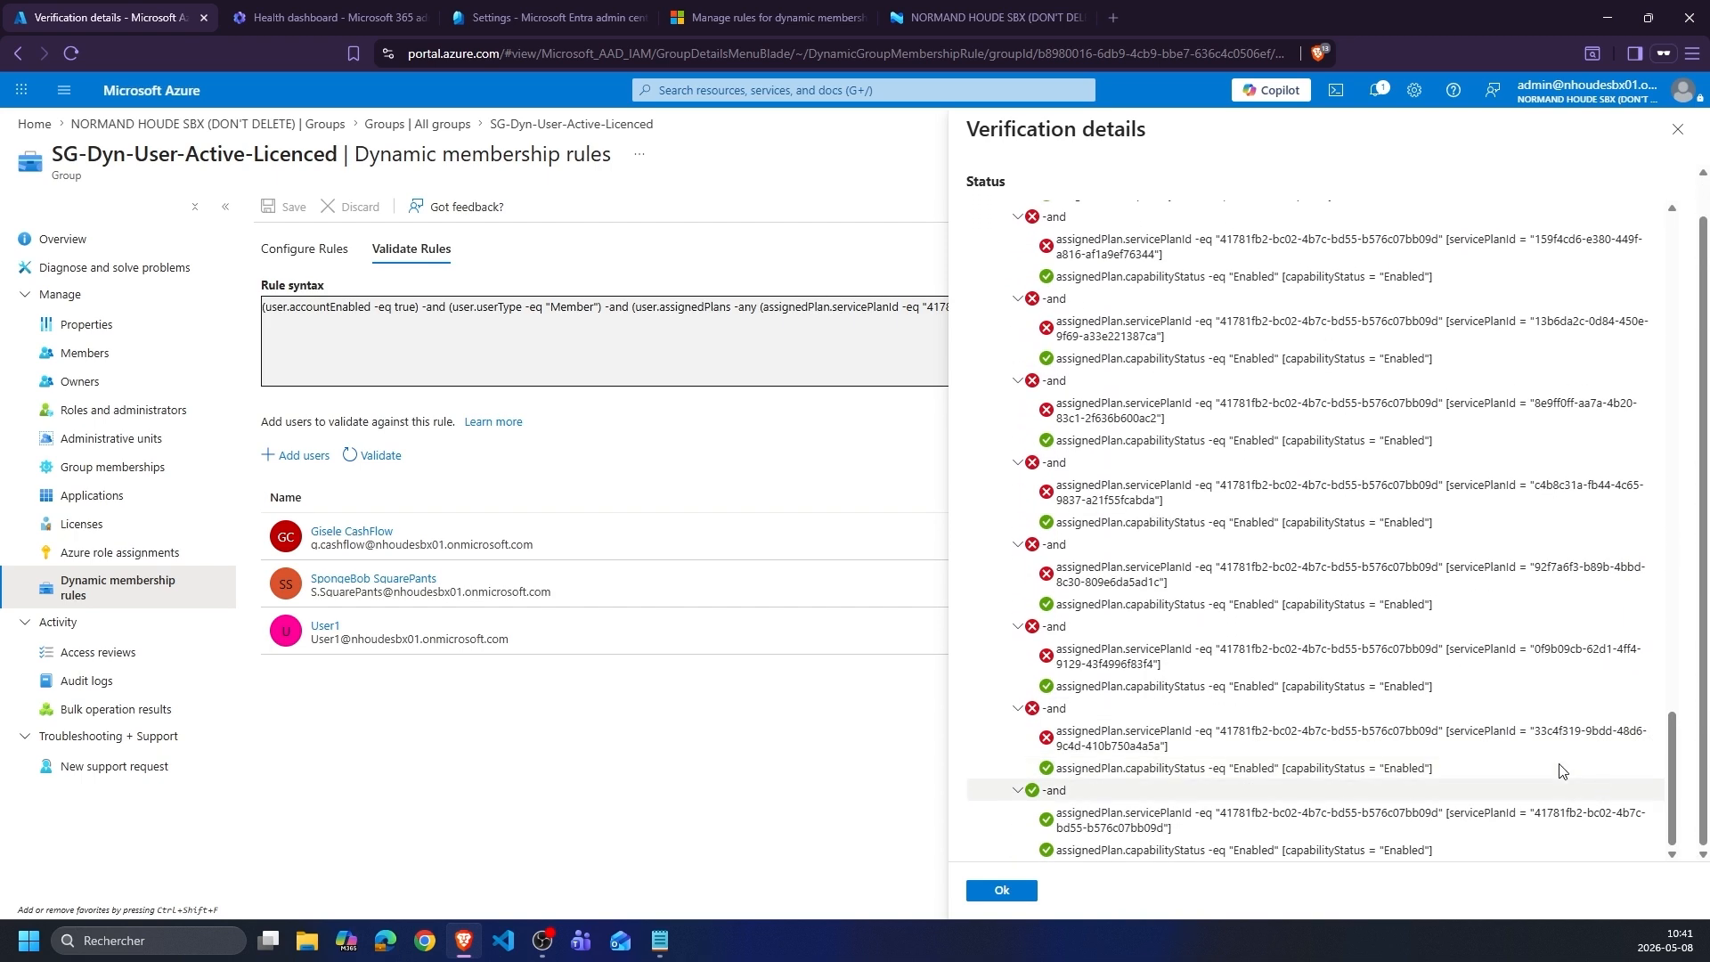
mouse_move(1003, 776)
left_mouse_down()
mouse_move(1100, 835)
mouse_move(1394, 837)
mouse_move(1131, 757)
mouse_move(1077, 839)
left_mouse_up()
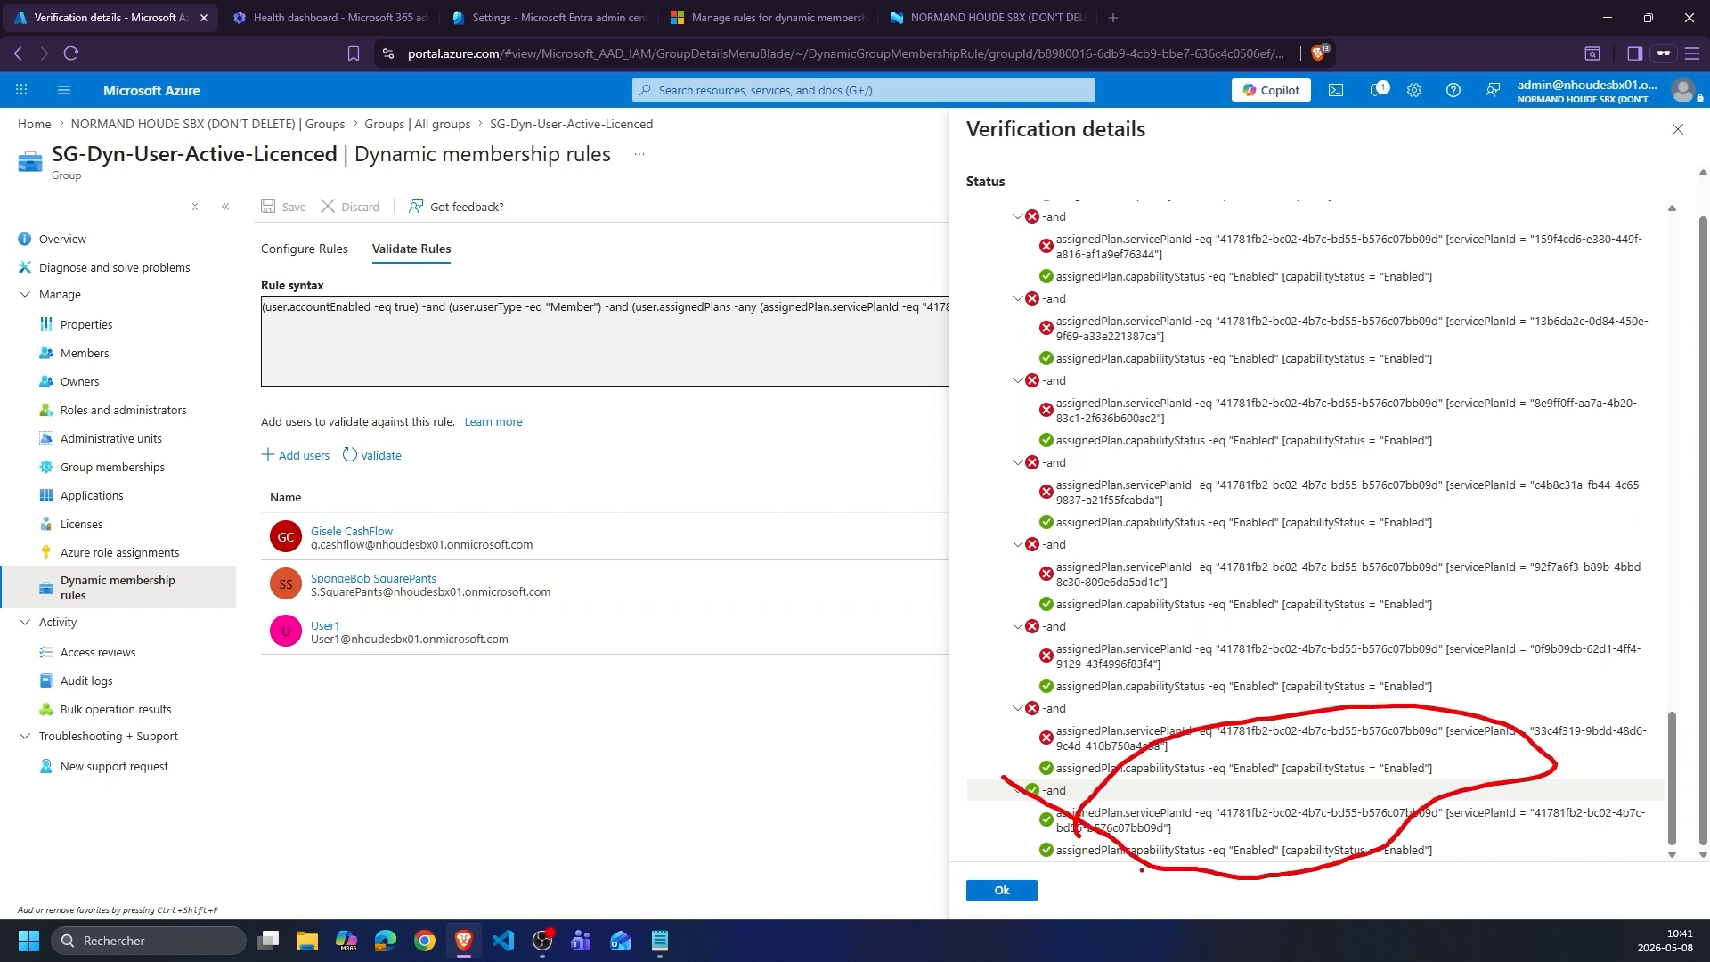
key("Escape")
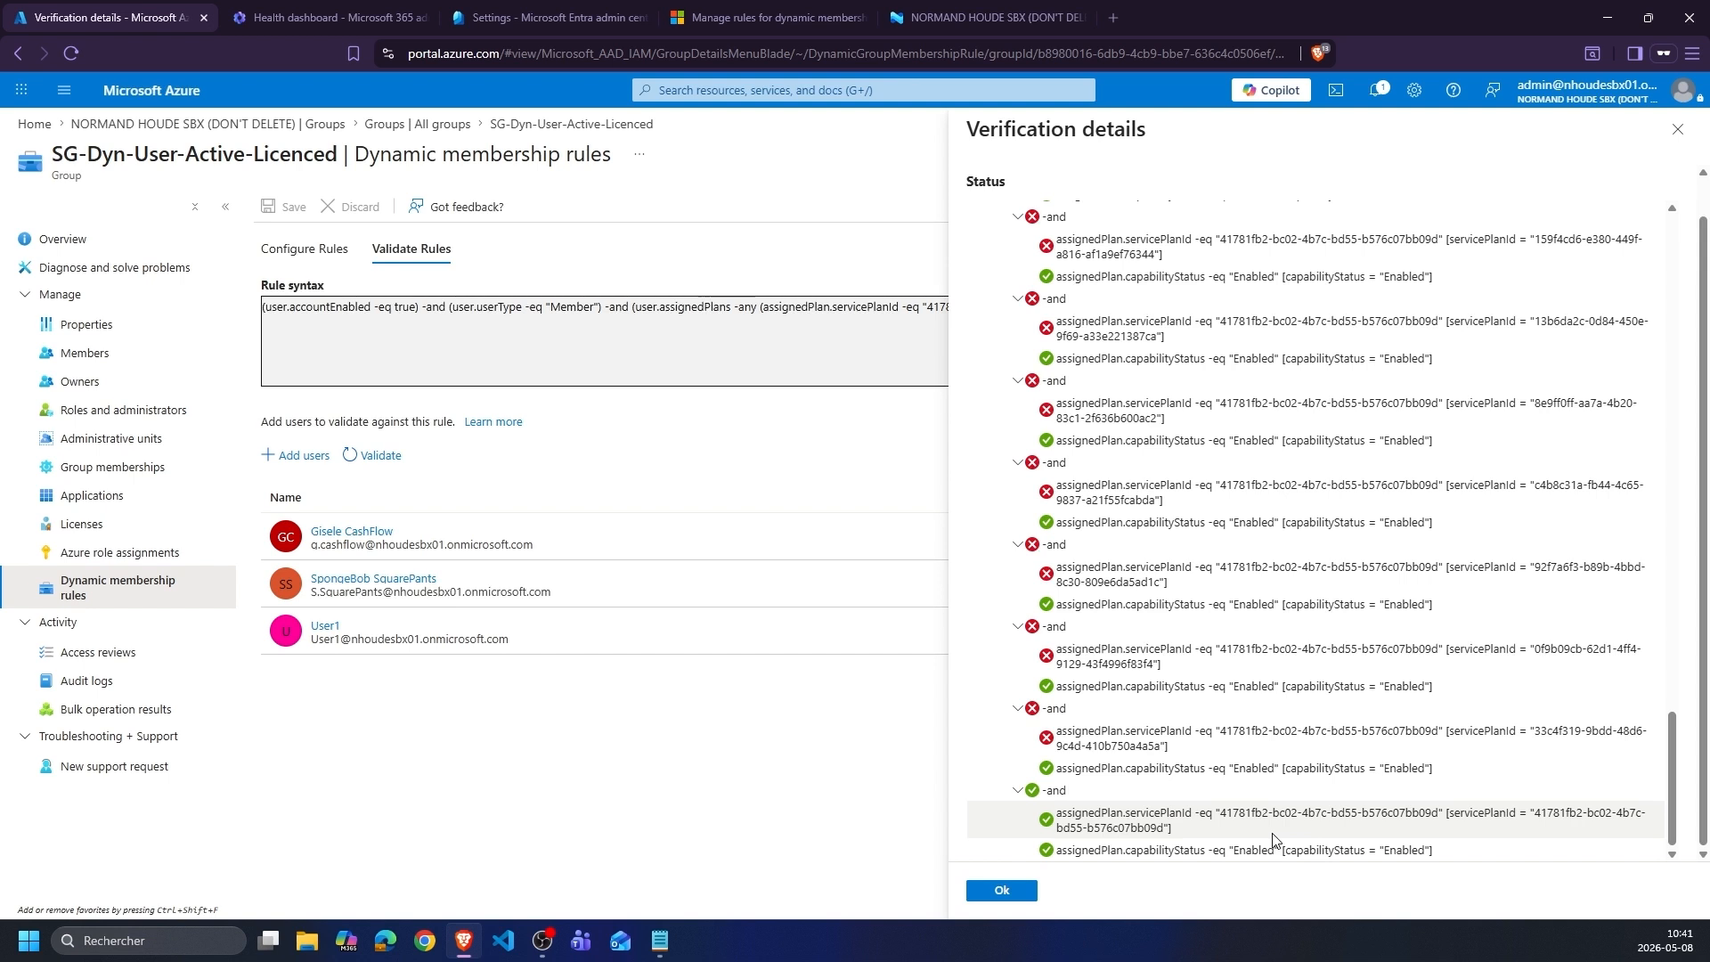
left_click_drag(1218, 825, 1305, 838)
key("Escape")
left_click(1004, 891)
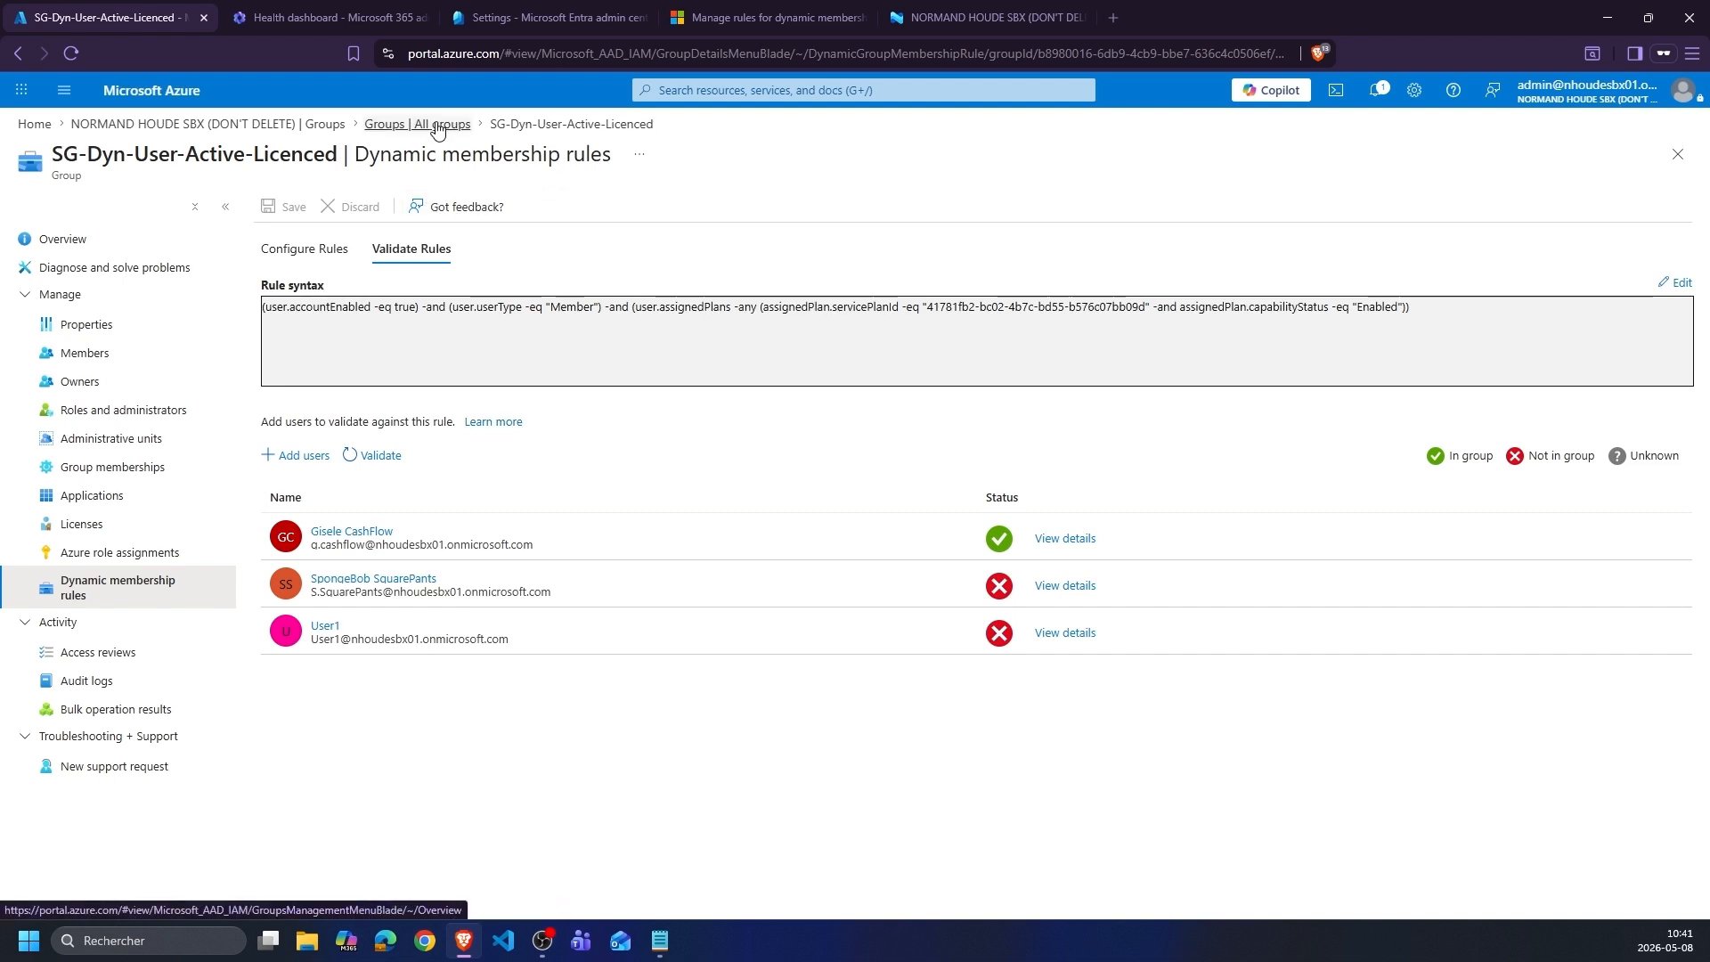
- Refresh the group list filtered by "sg" and review the members and license assignments of Sg-Dyn-Licences-BusinessPremium
left_click(468, 129)
left_click(388, 286)
left_click(511, 207)
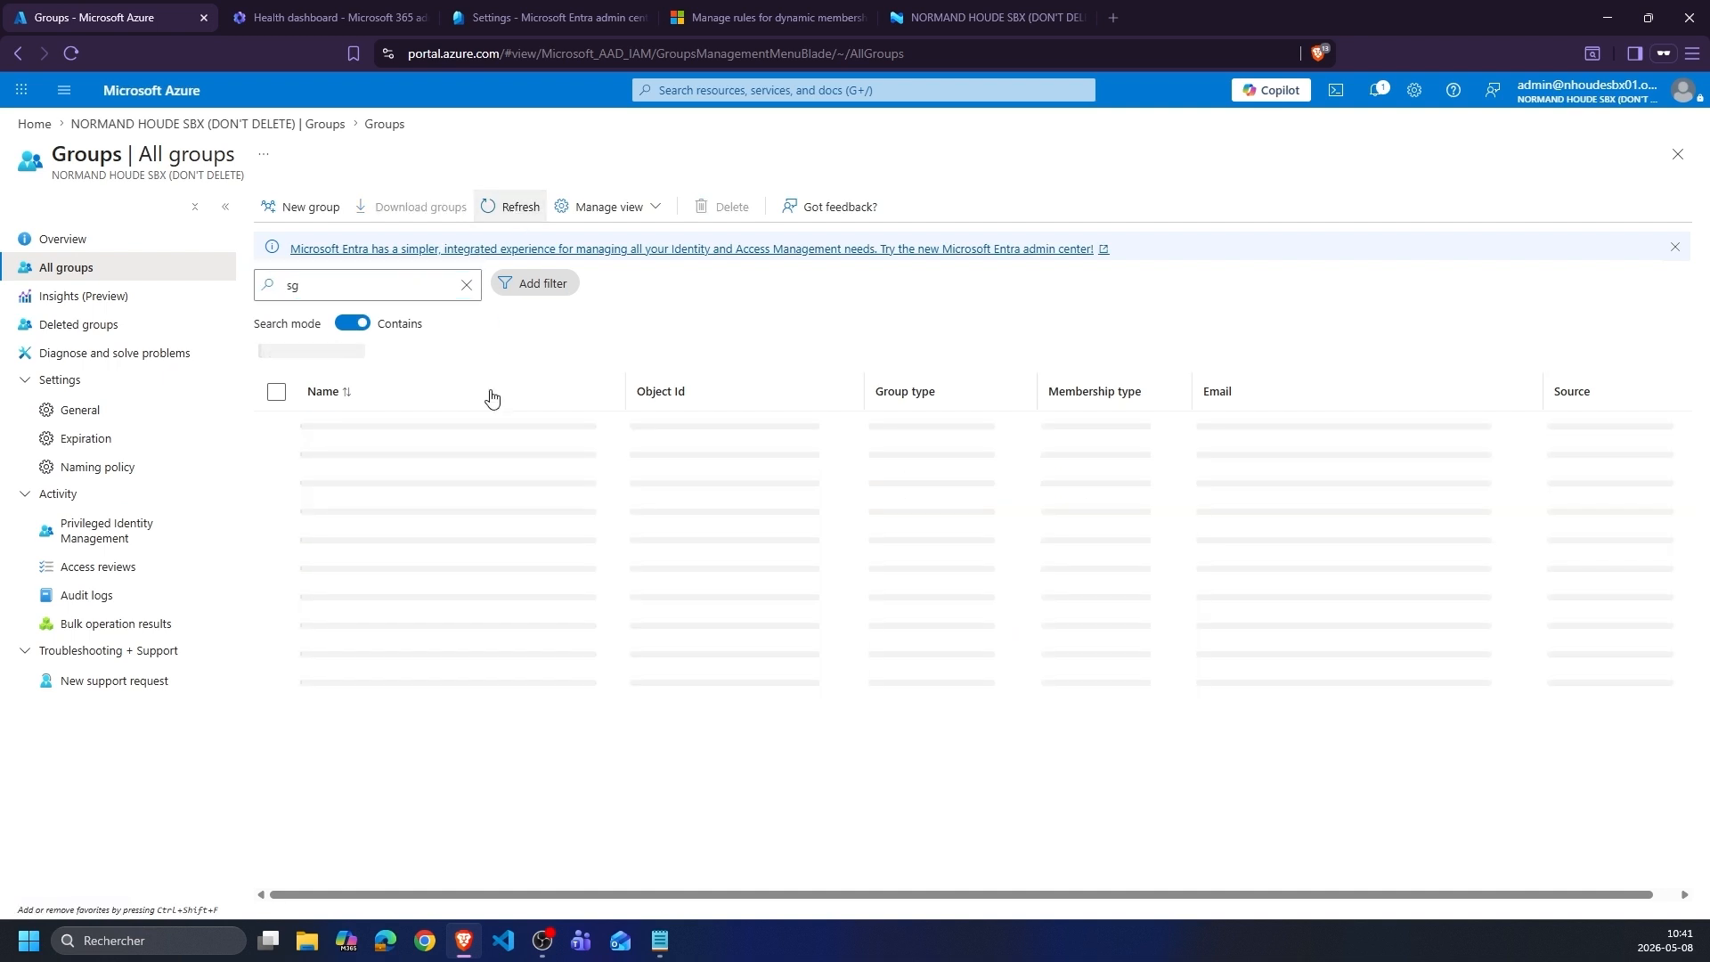
left_click(384, 552)
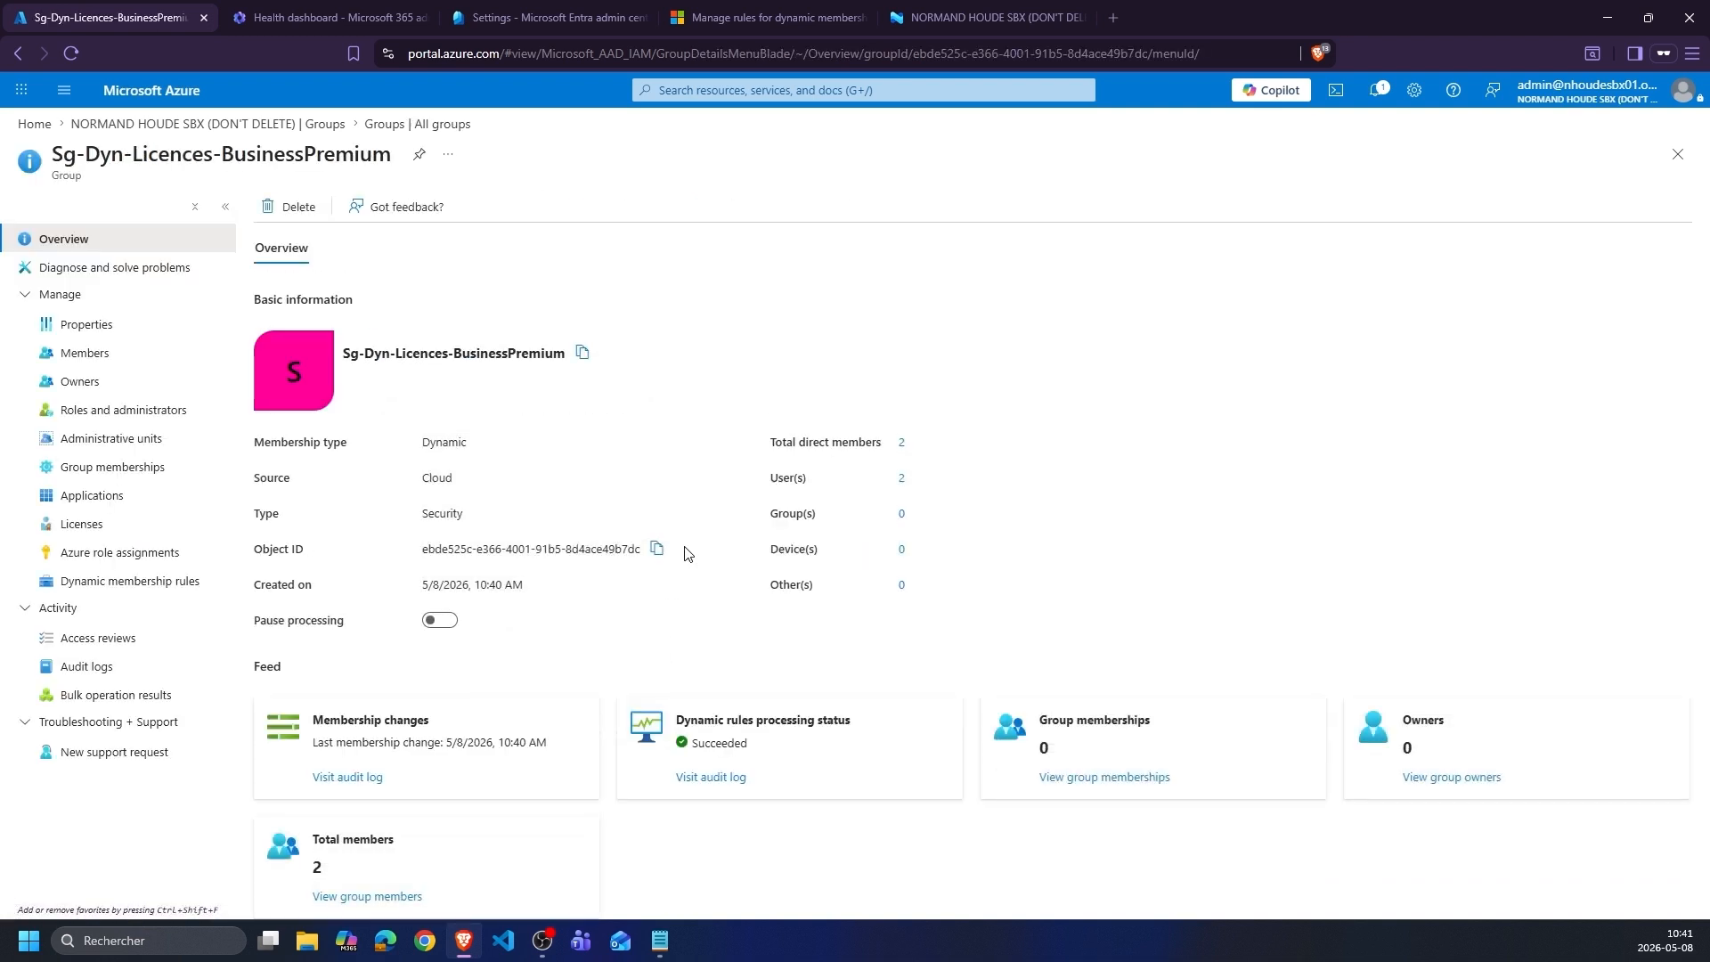
left_click(98, 355)
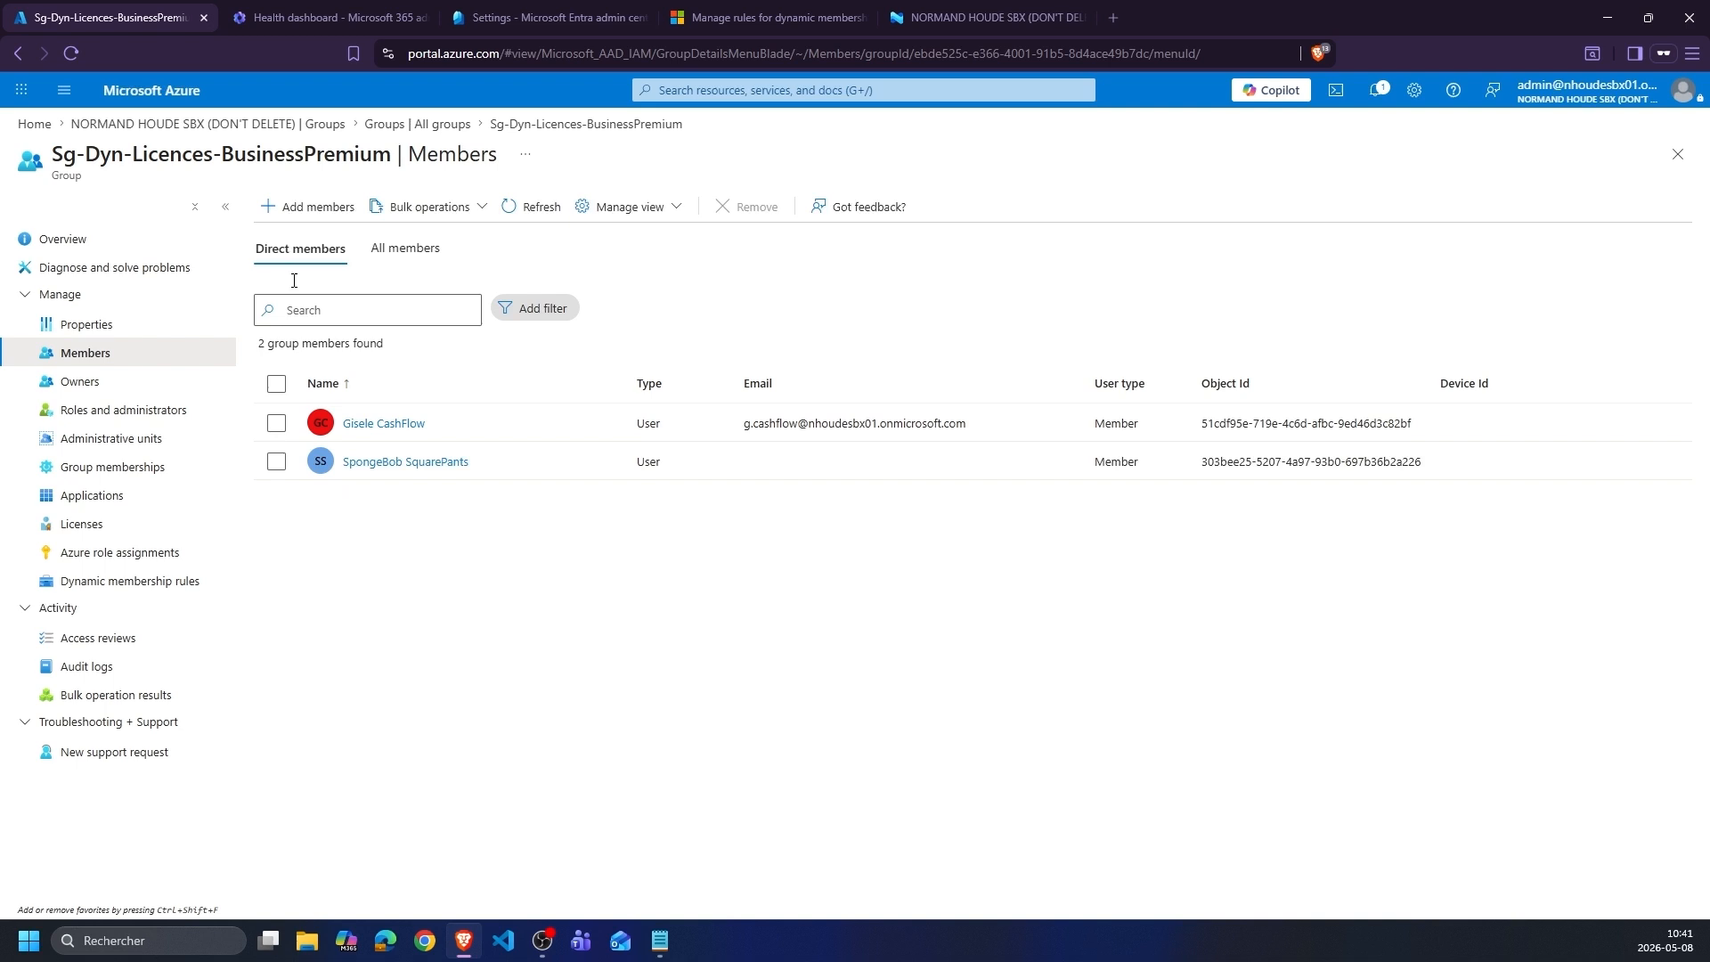
left_click_drag(218, 158, 389, 159)
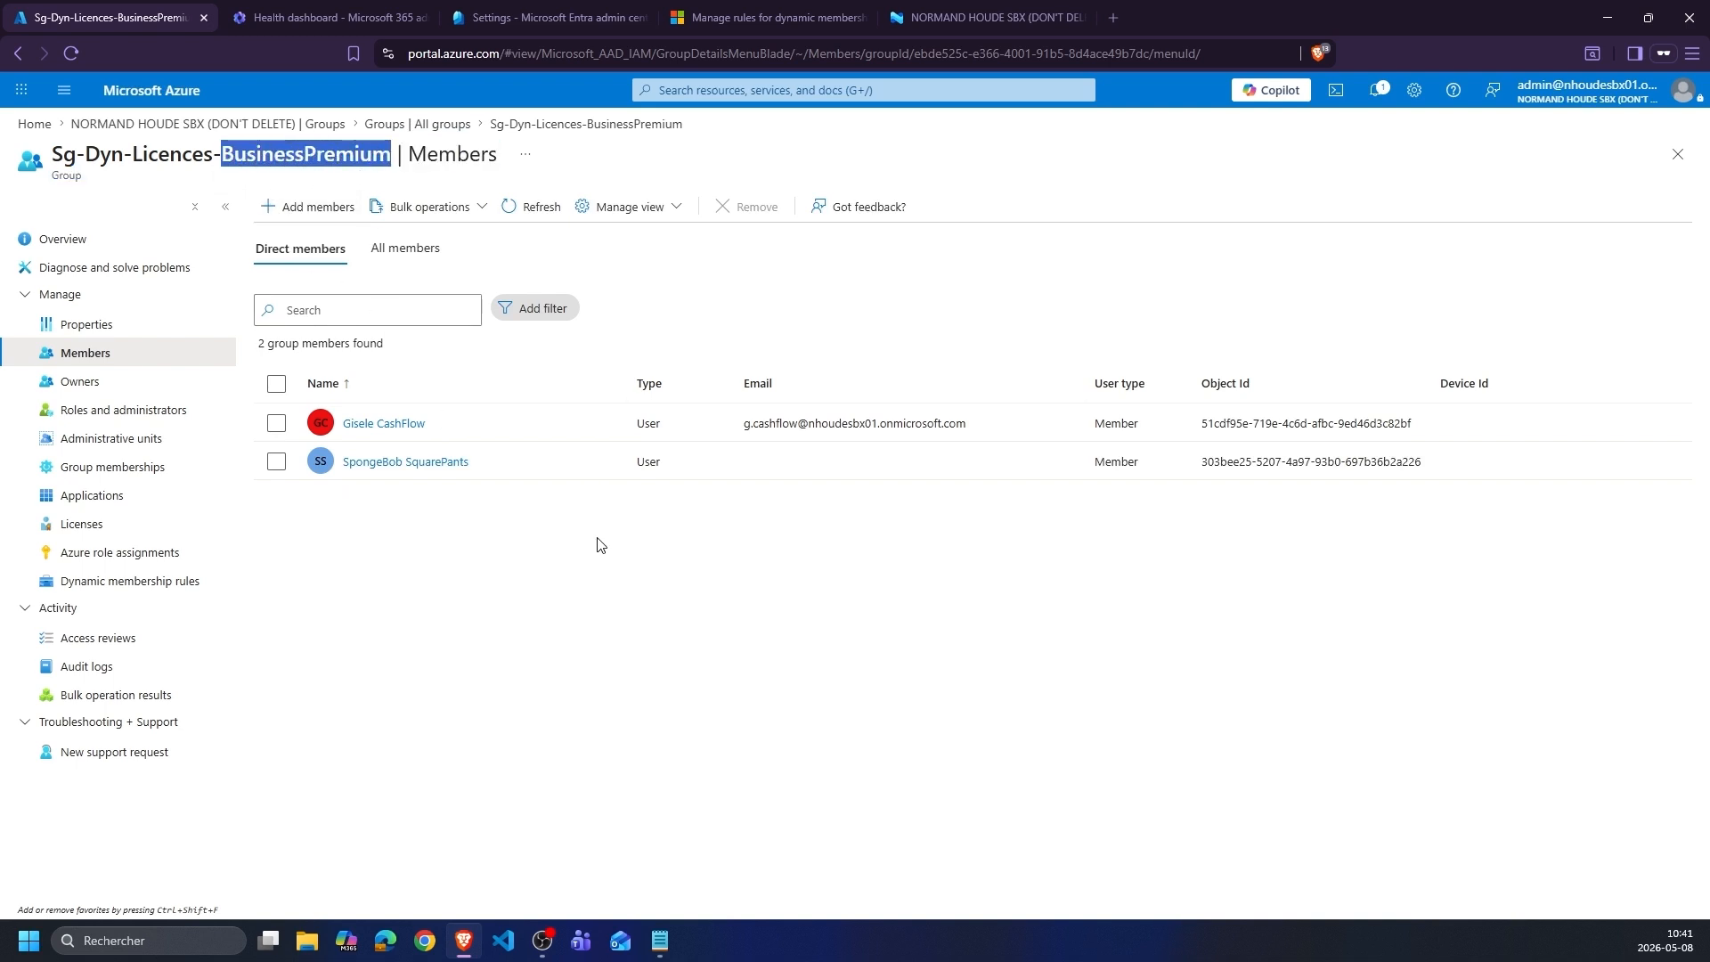
left_click(584, 568)
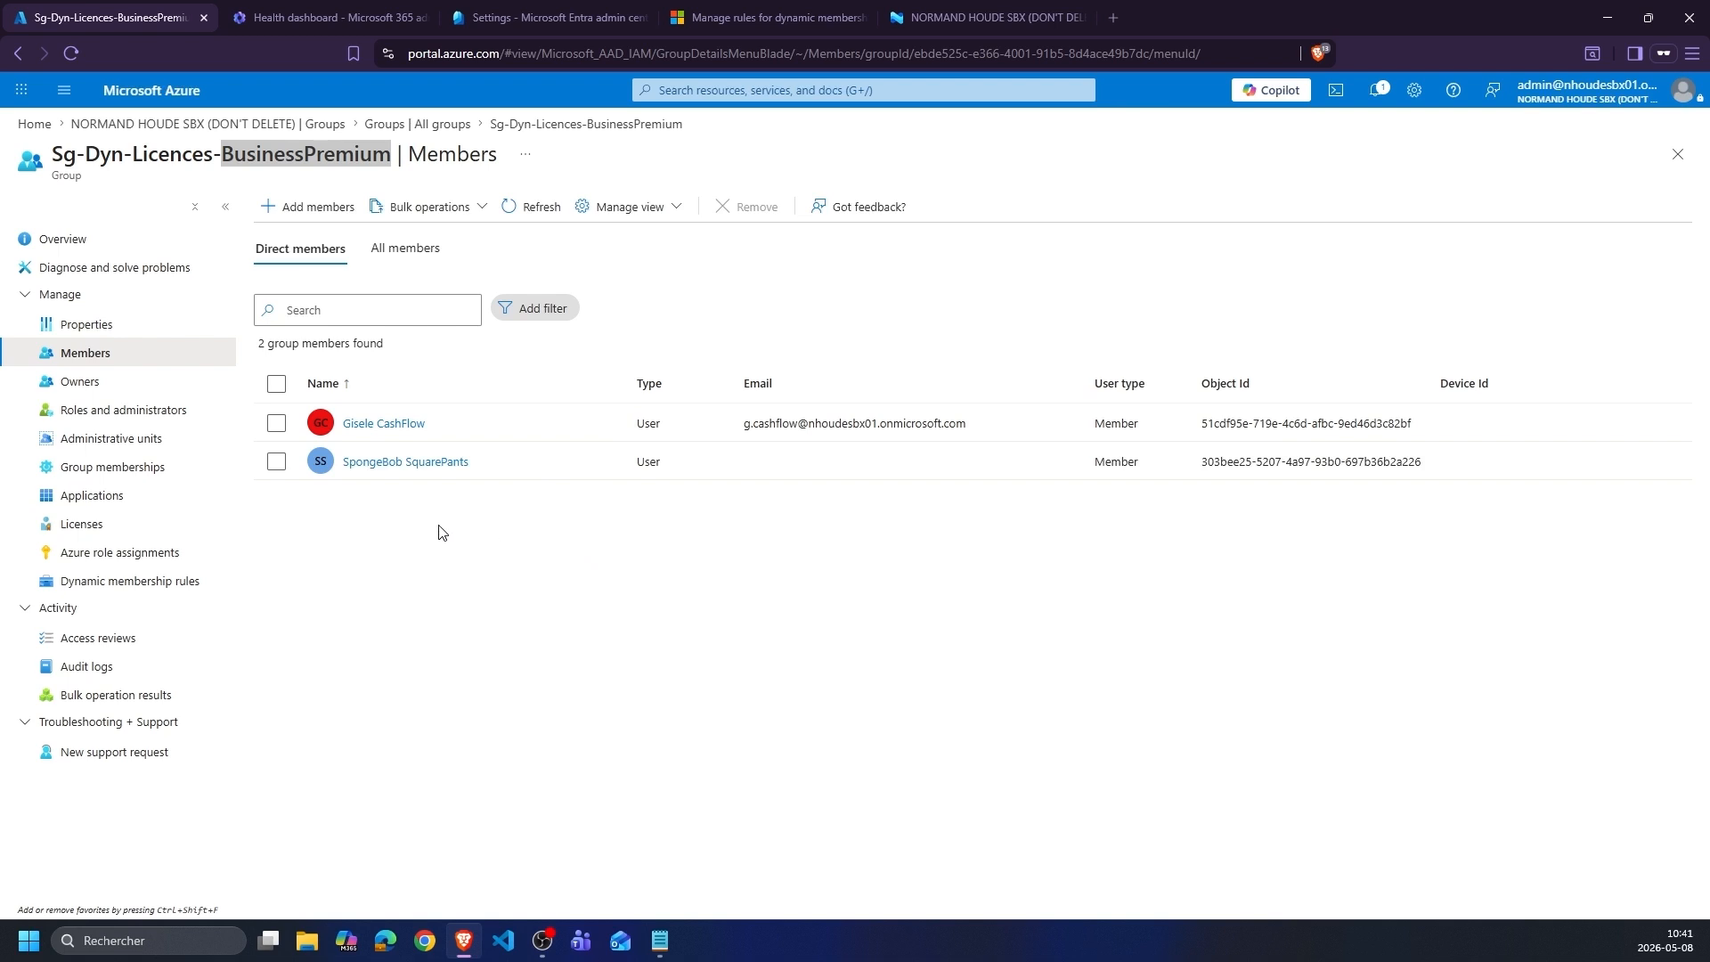
left_click(105, 535)
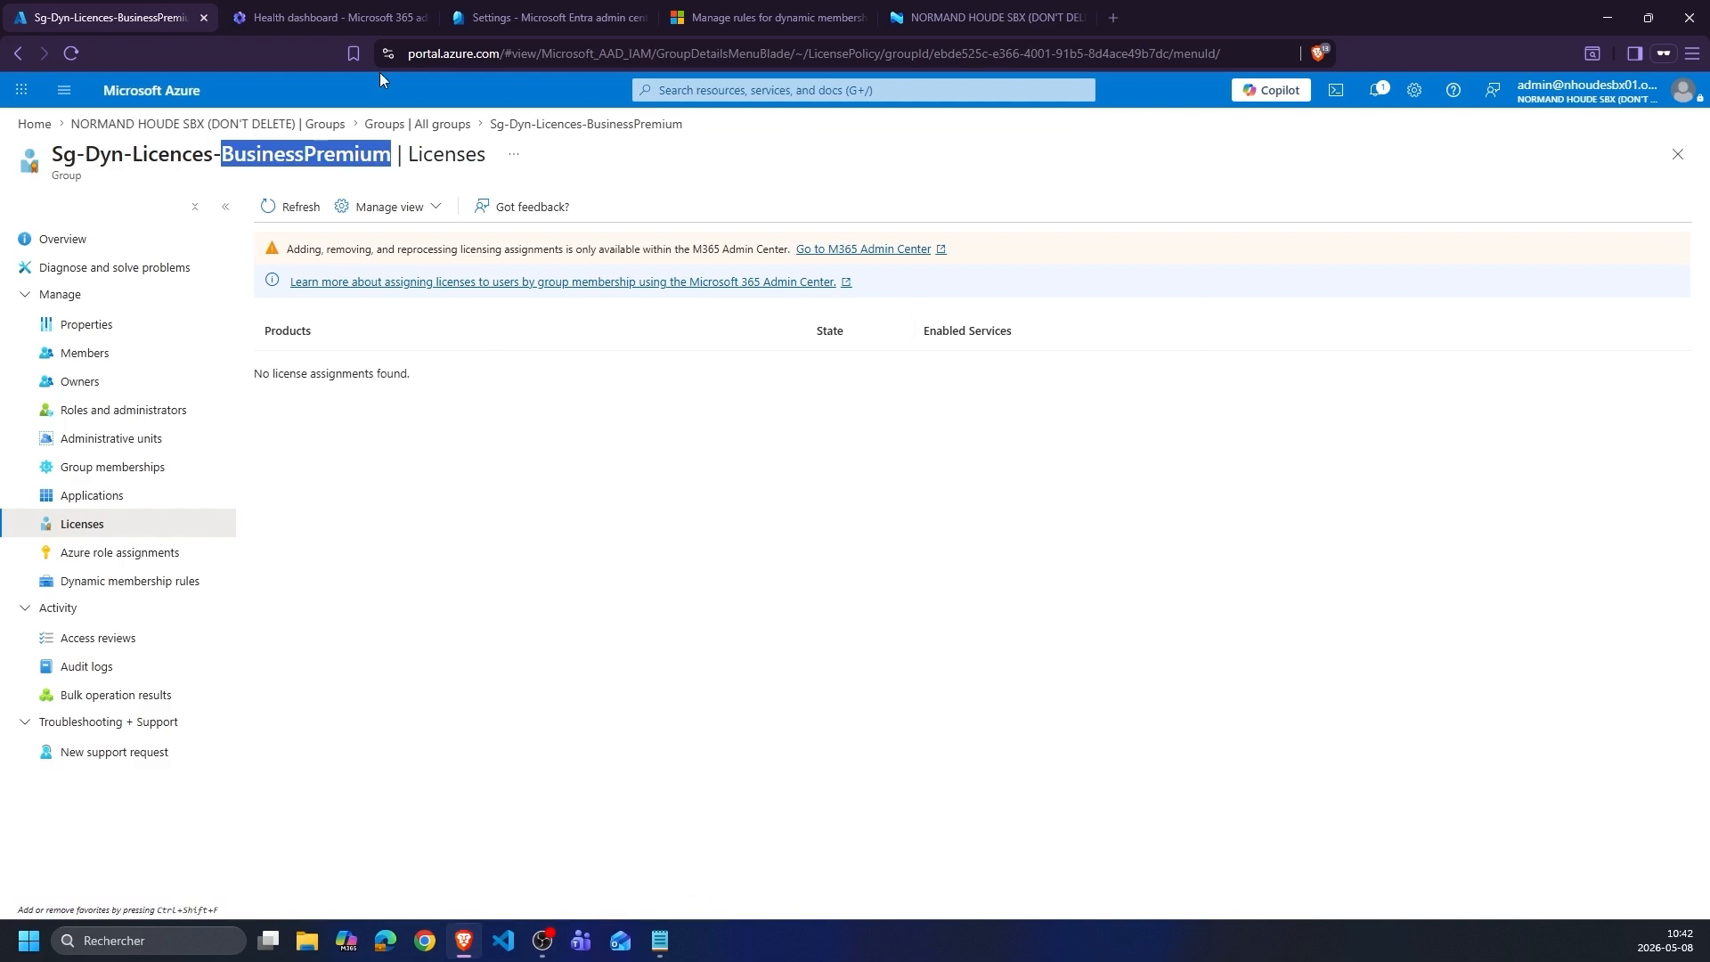
- Switch to the Microsoft 365 admin center and open the licenses and apps settings of the security group Sg-Dyn-Licences-BusinessPremium
left_click(335, 19)
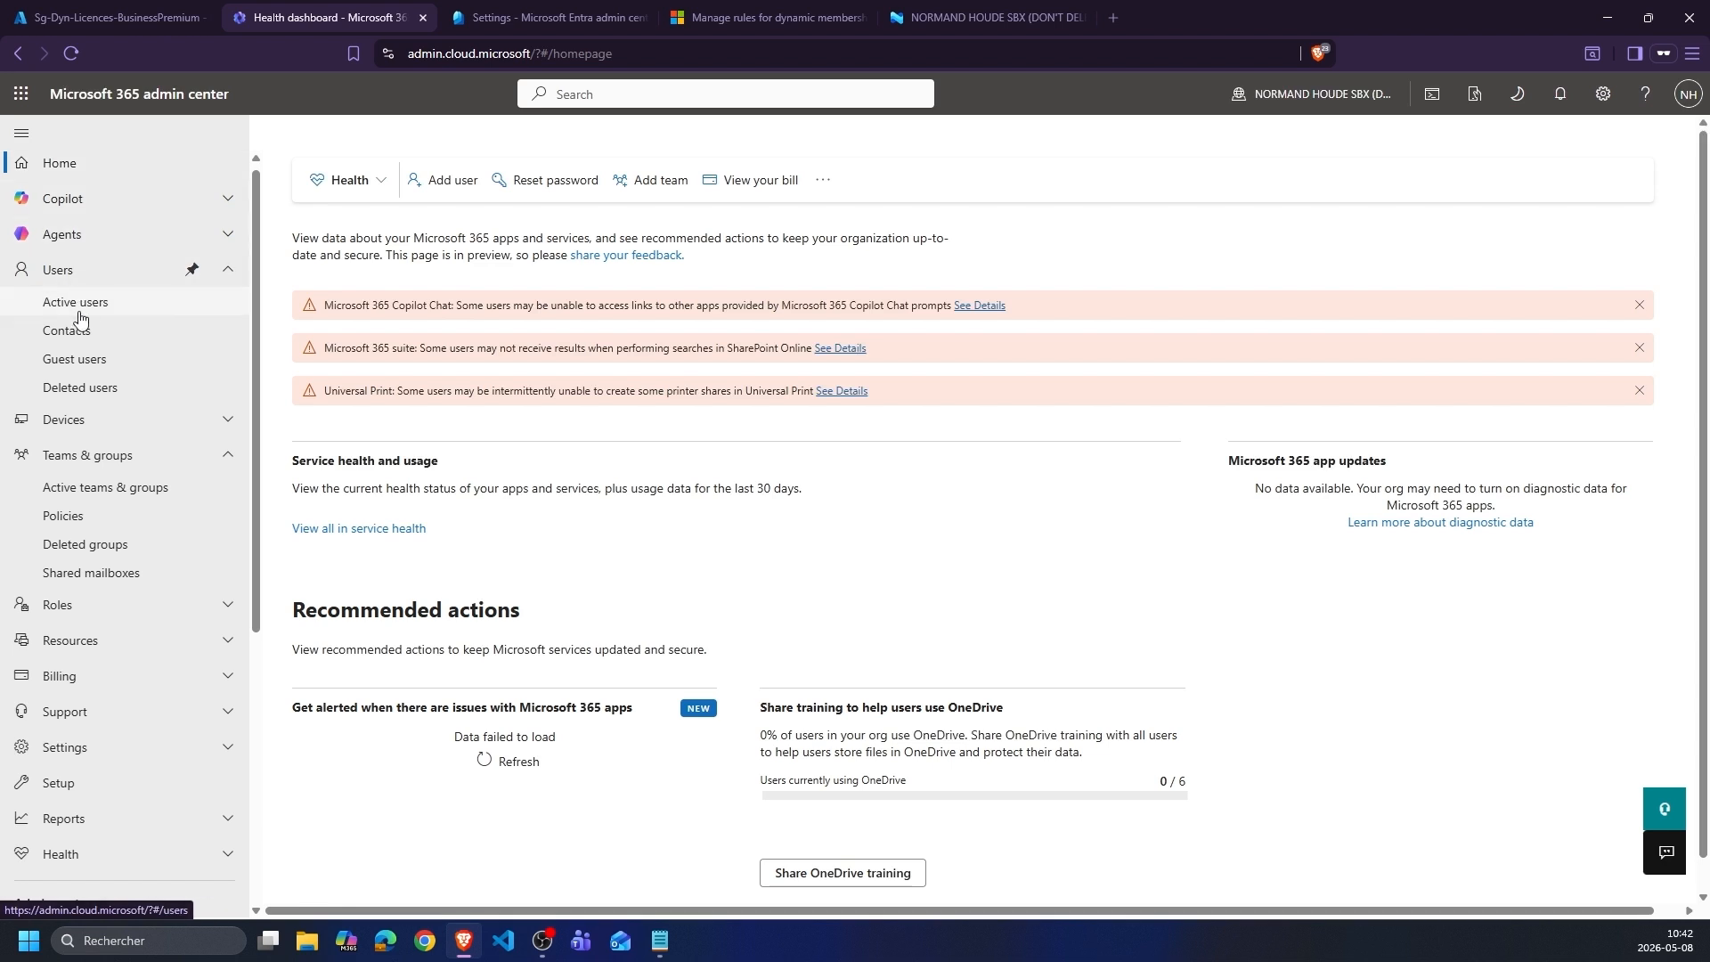
left_click(113, 493)
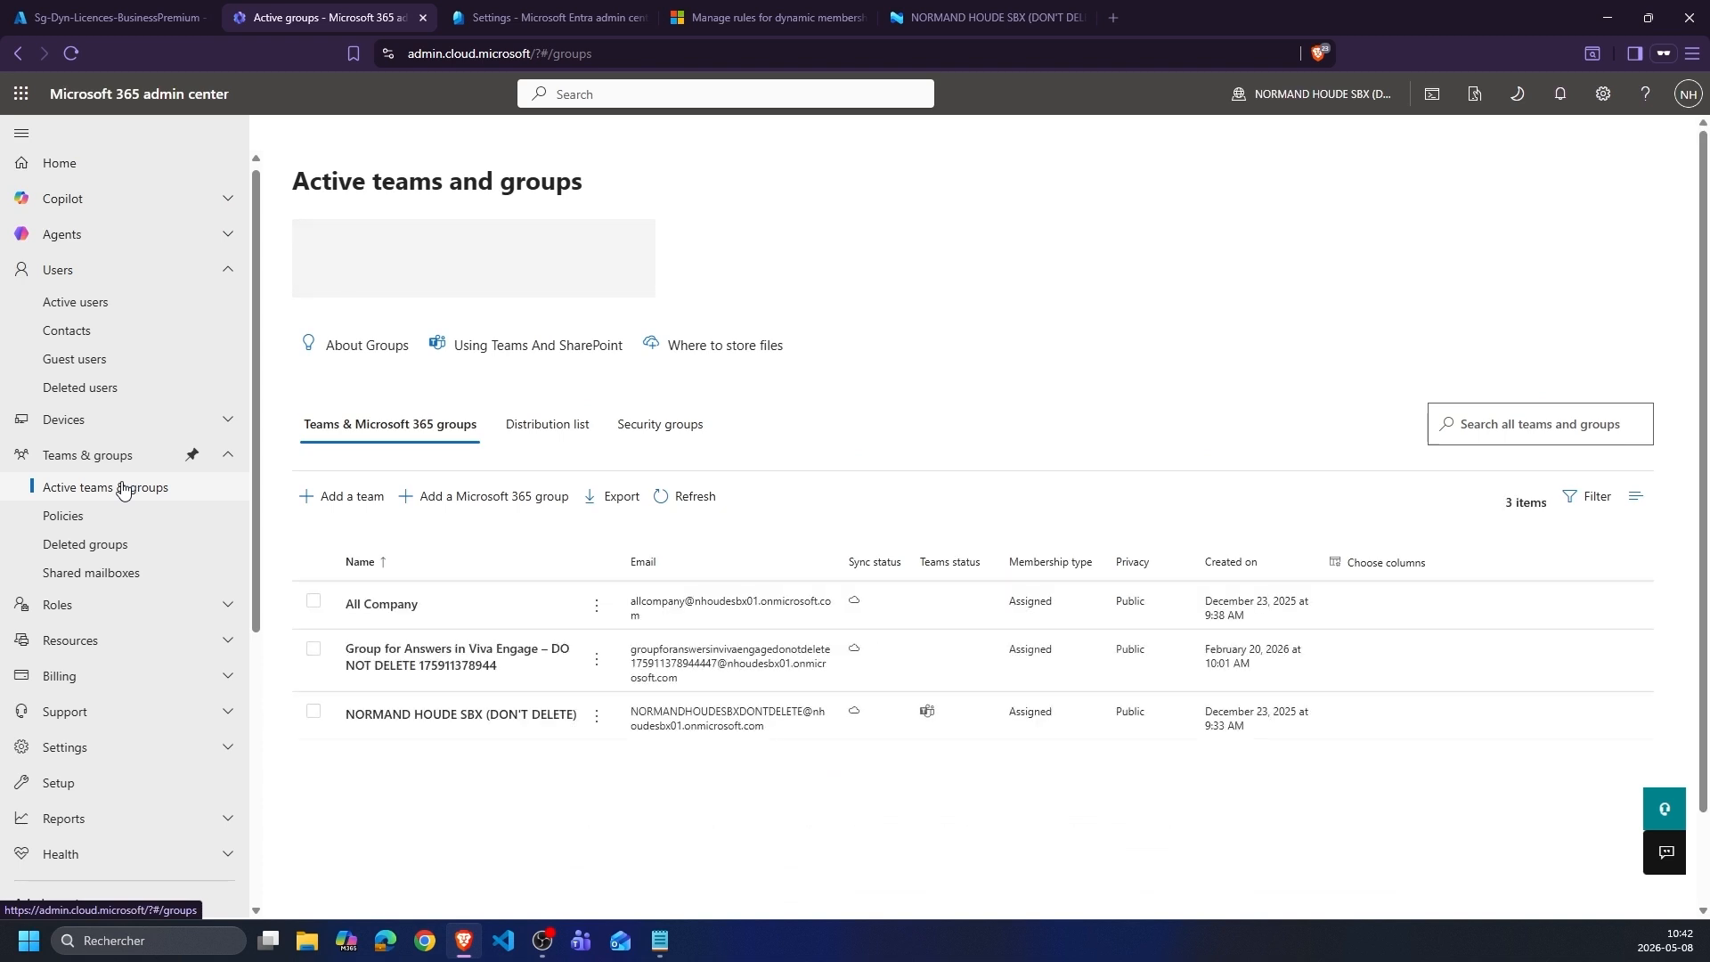
left_click(682, 427)
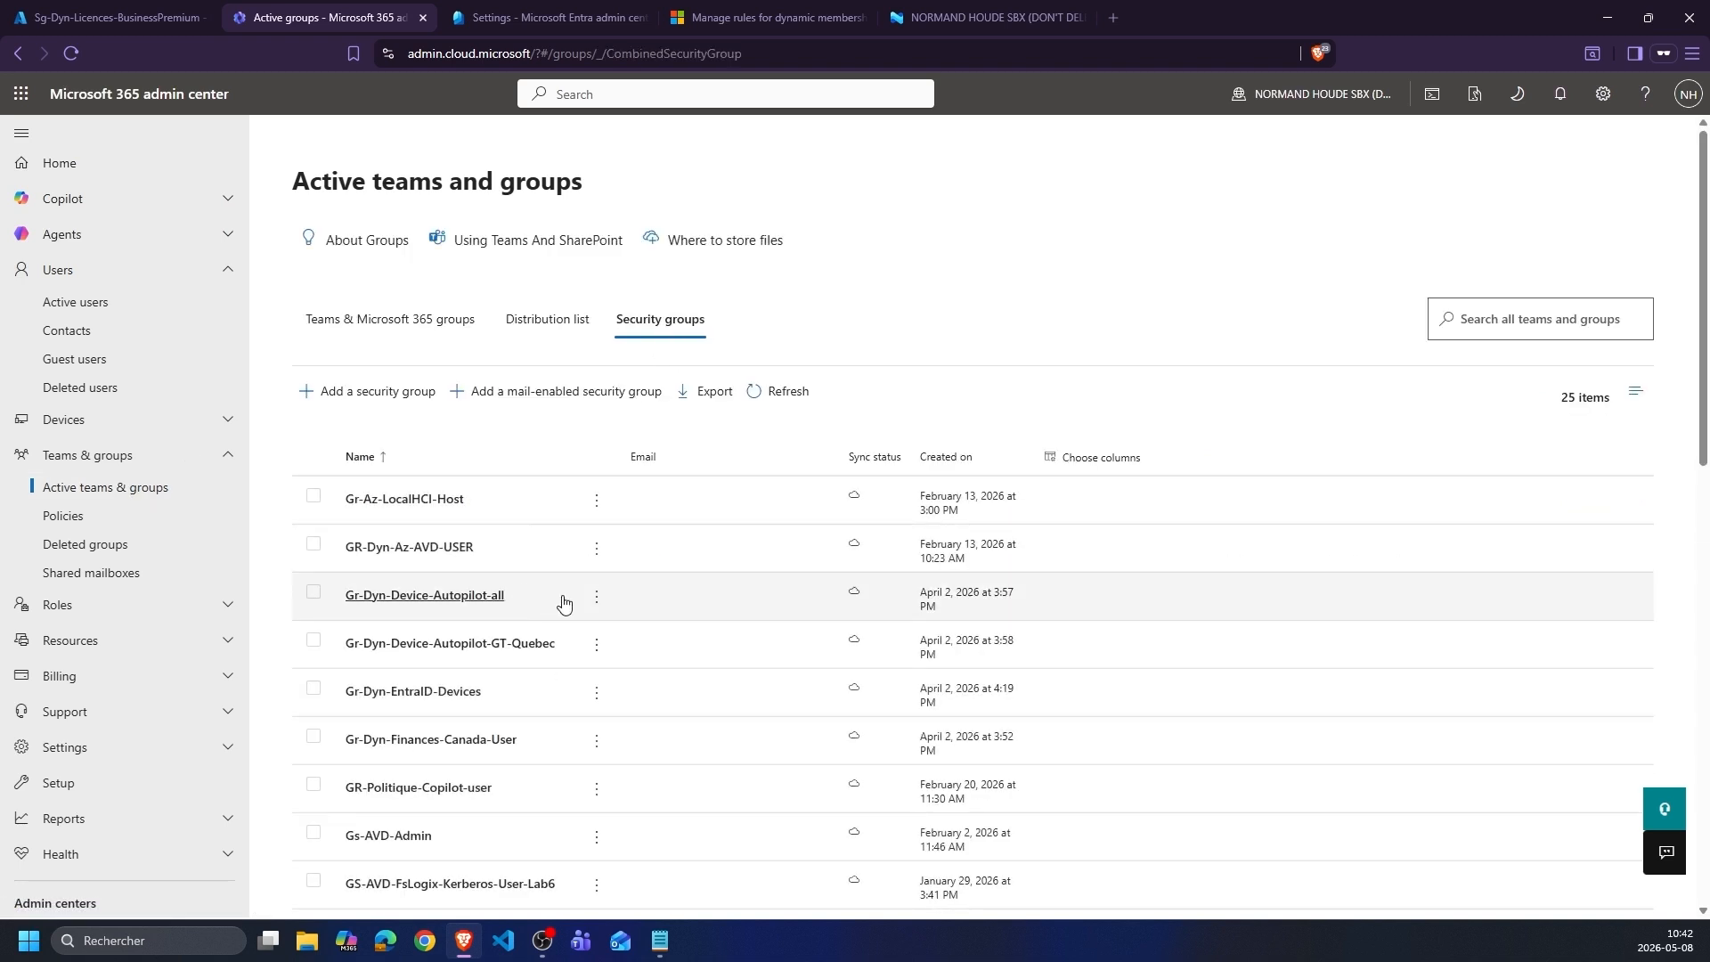
scroll(546, 599, "down", 9)
scroll(567, 591, "down", 1)
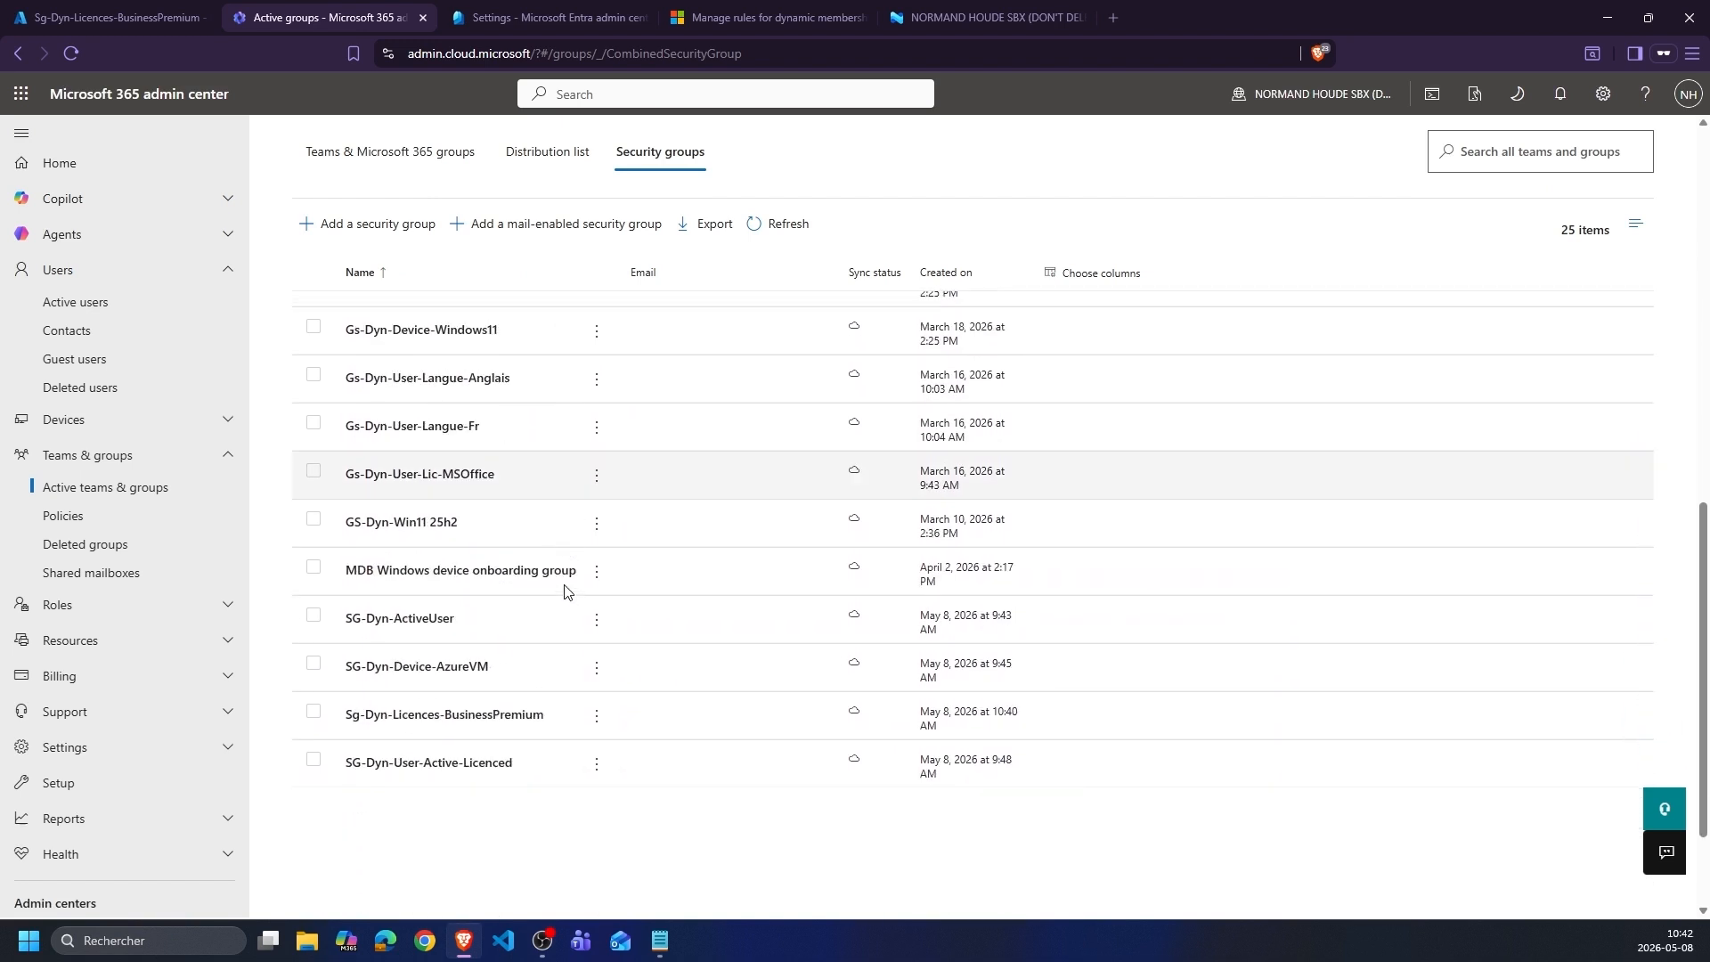
left_click(453, 715)
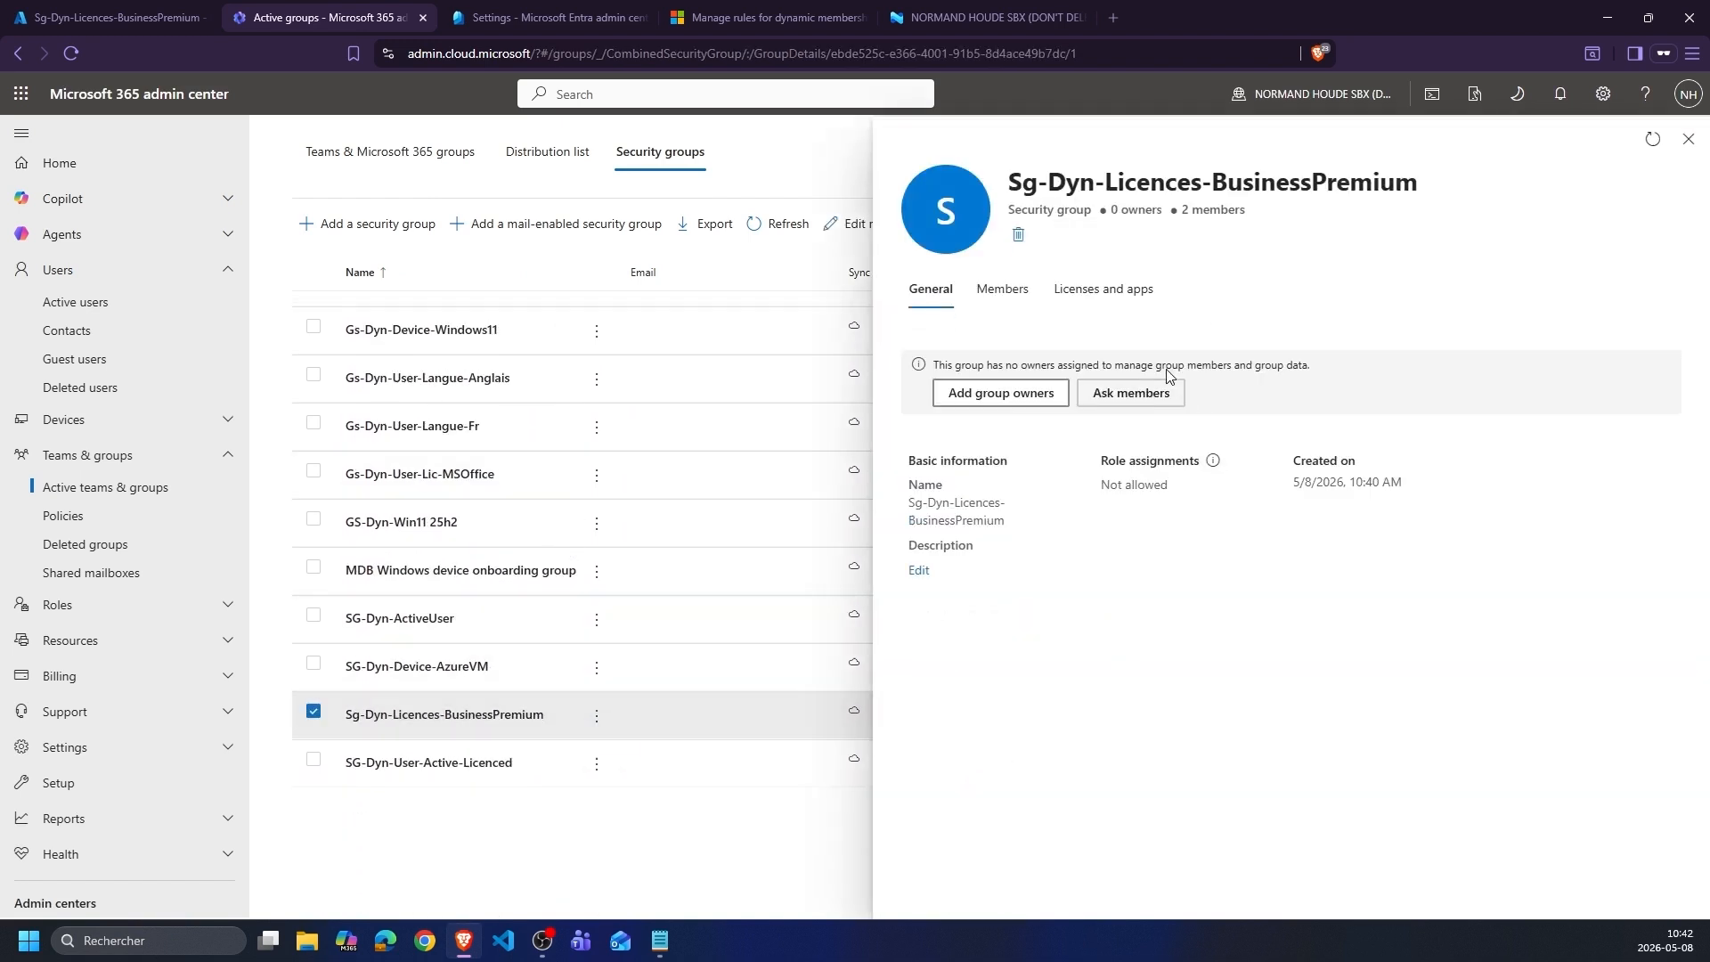
left_click(1134, 297)
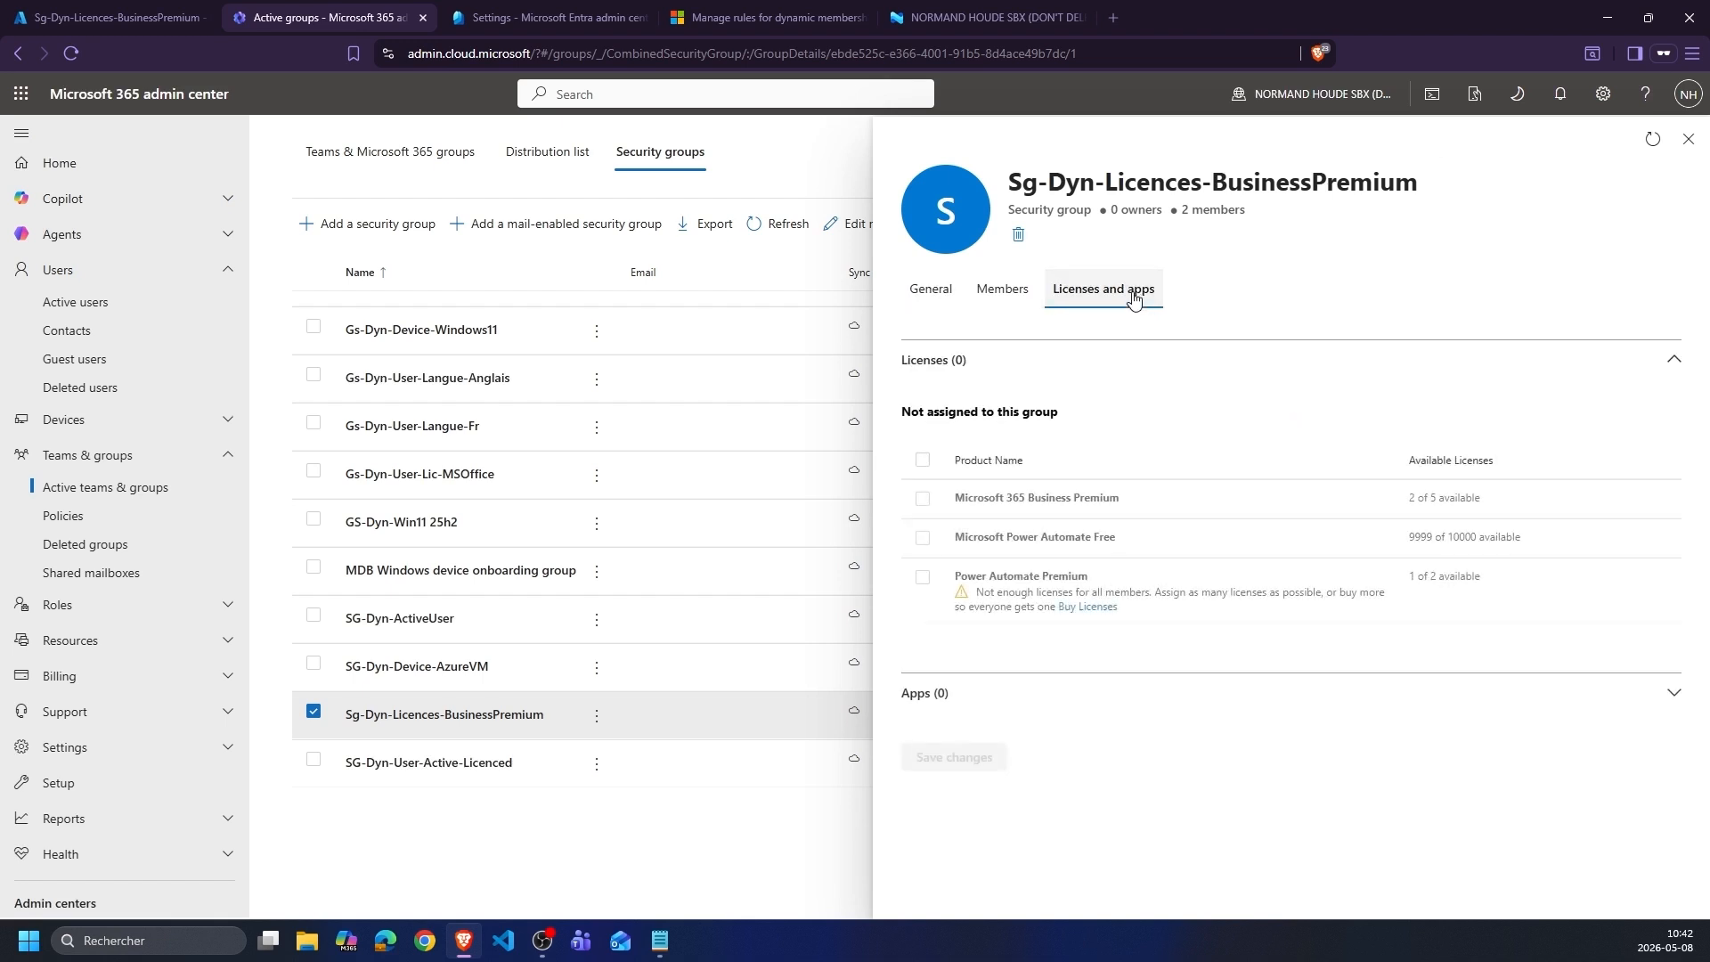
- Assign the Microsoft 365 Business Premium license to the group Sg-Dyn-Licences-BusinessPremium and save the change
left_click_drag(1203, 244, 1120, 252)
mouse_move(1076, 478)
left_mouse_down()
mouse_move(1162, 615)
mouse_move(1157, 485)
left_mouse_up()
key("Escape")
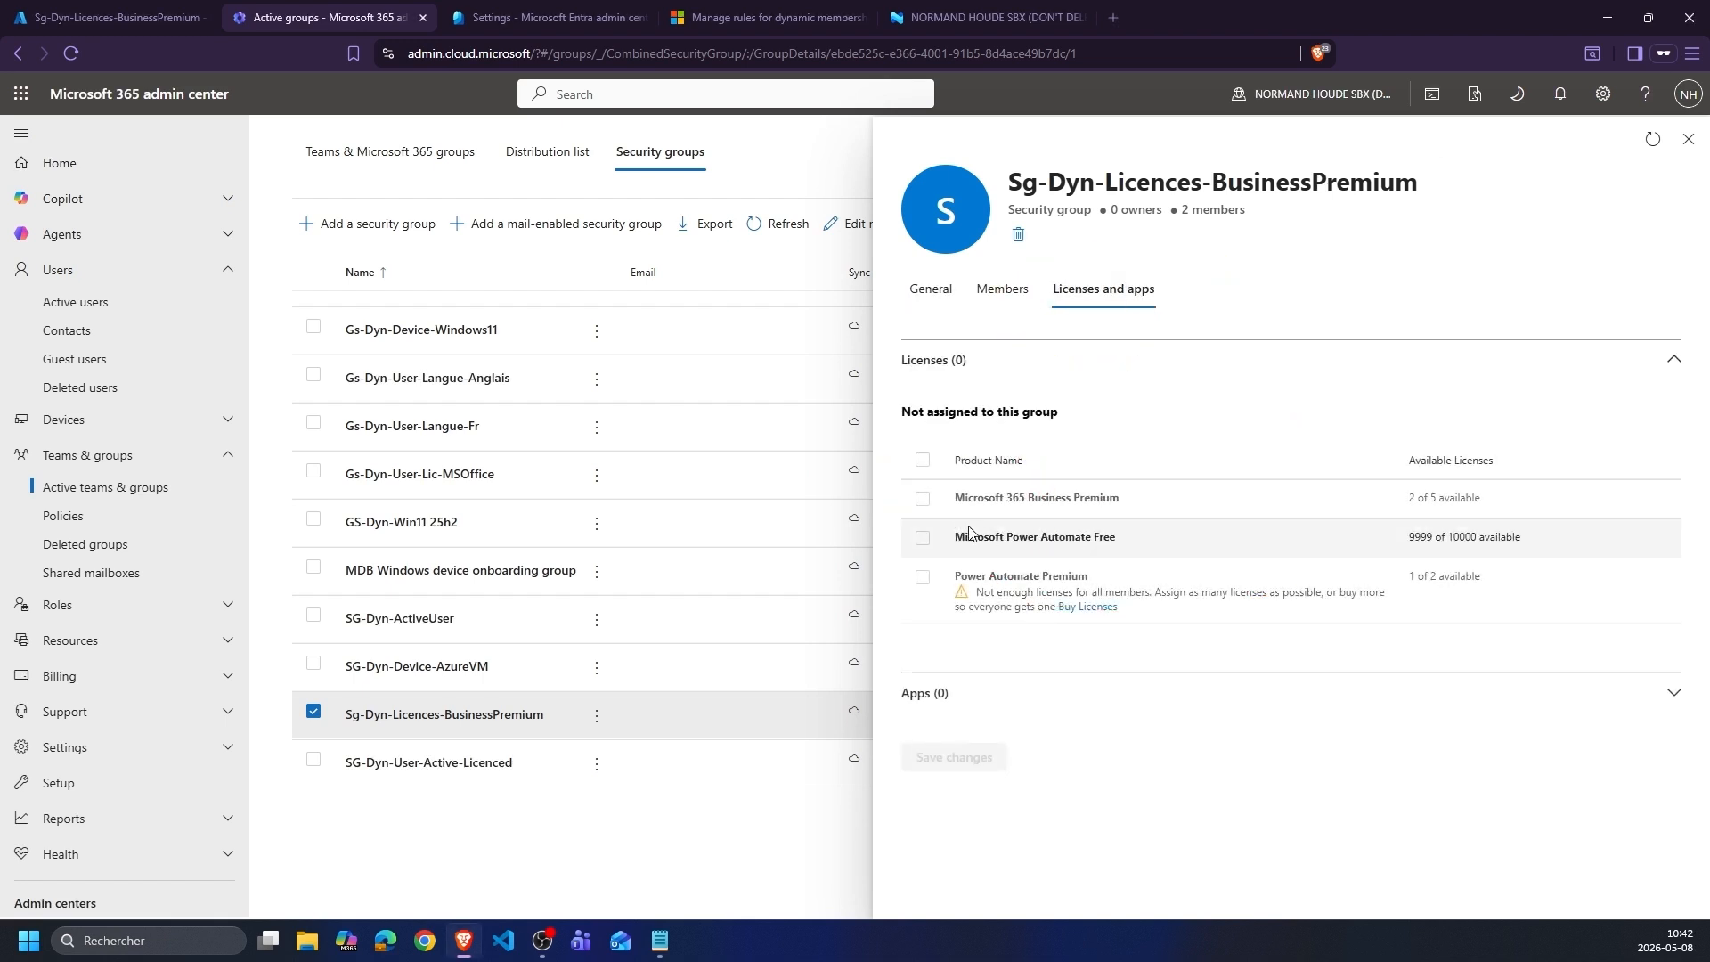
left_click(926, 502)
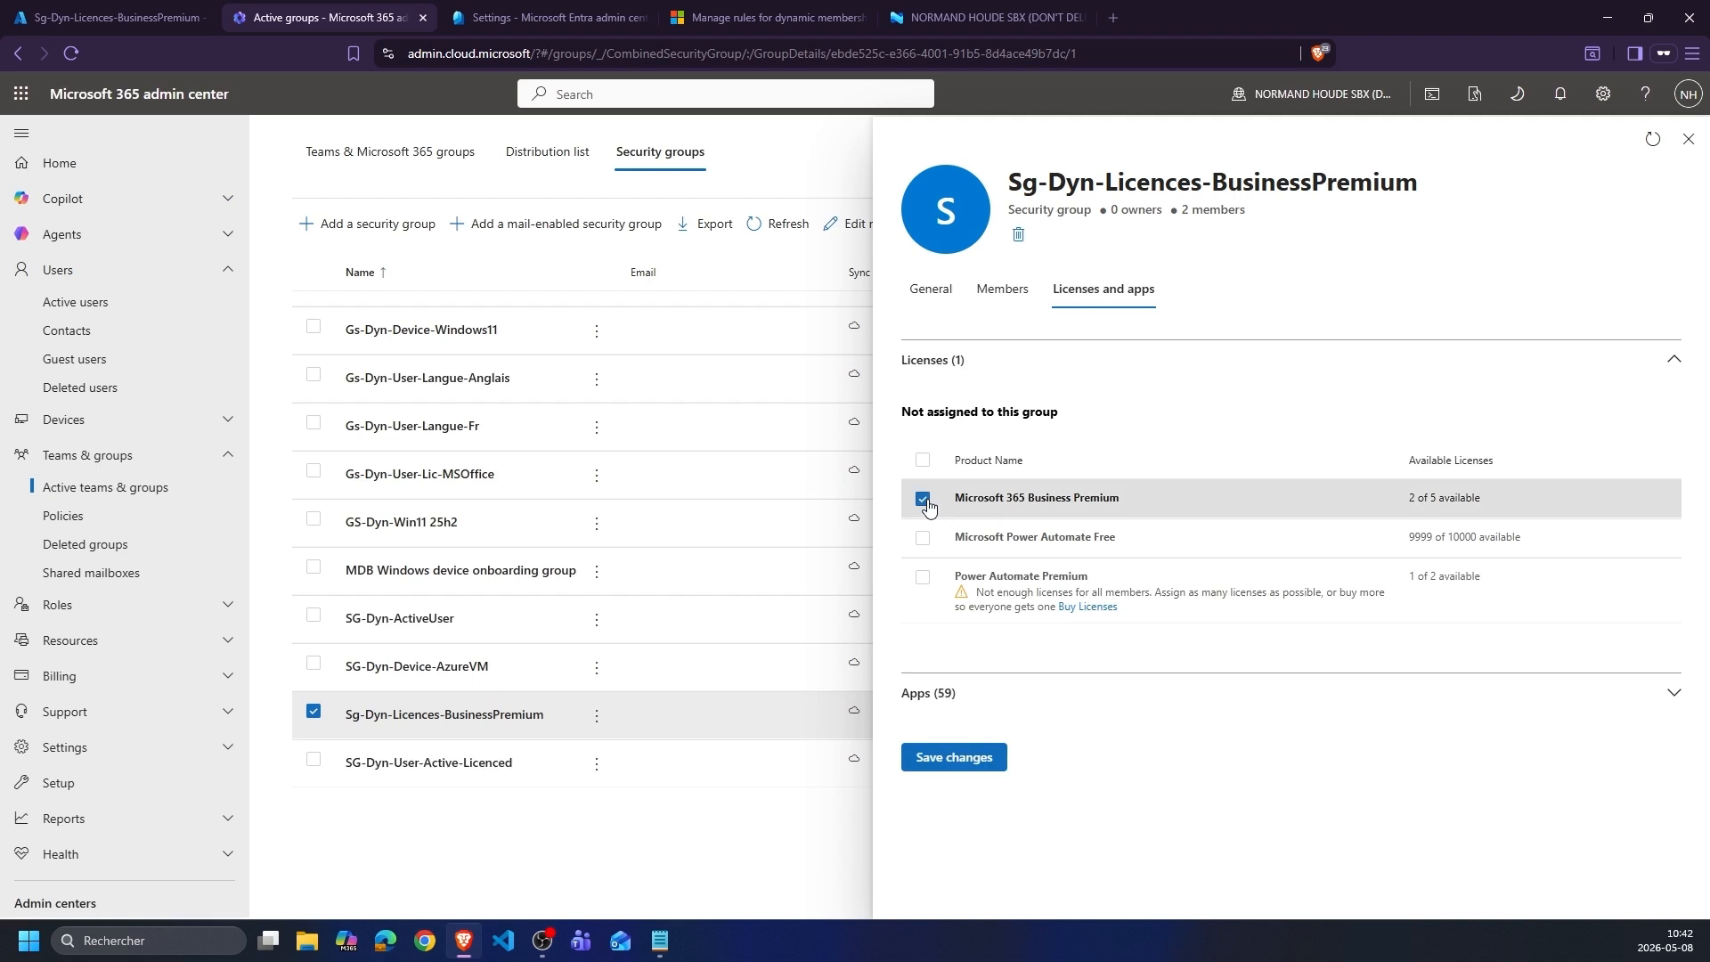
left_click(954, 758)
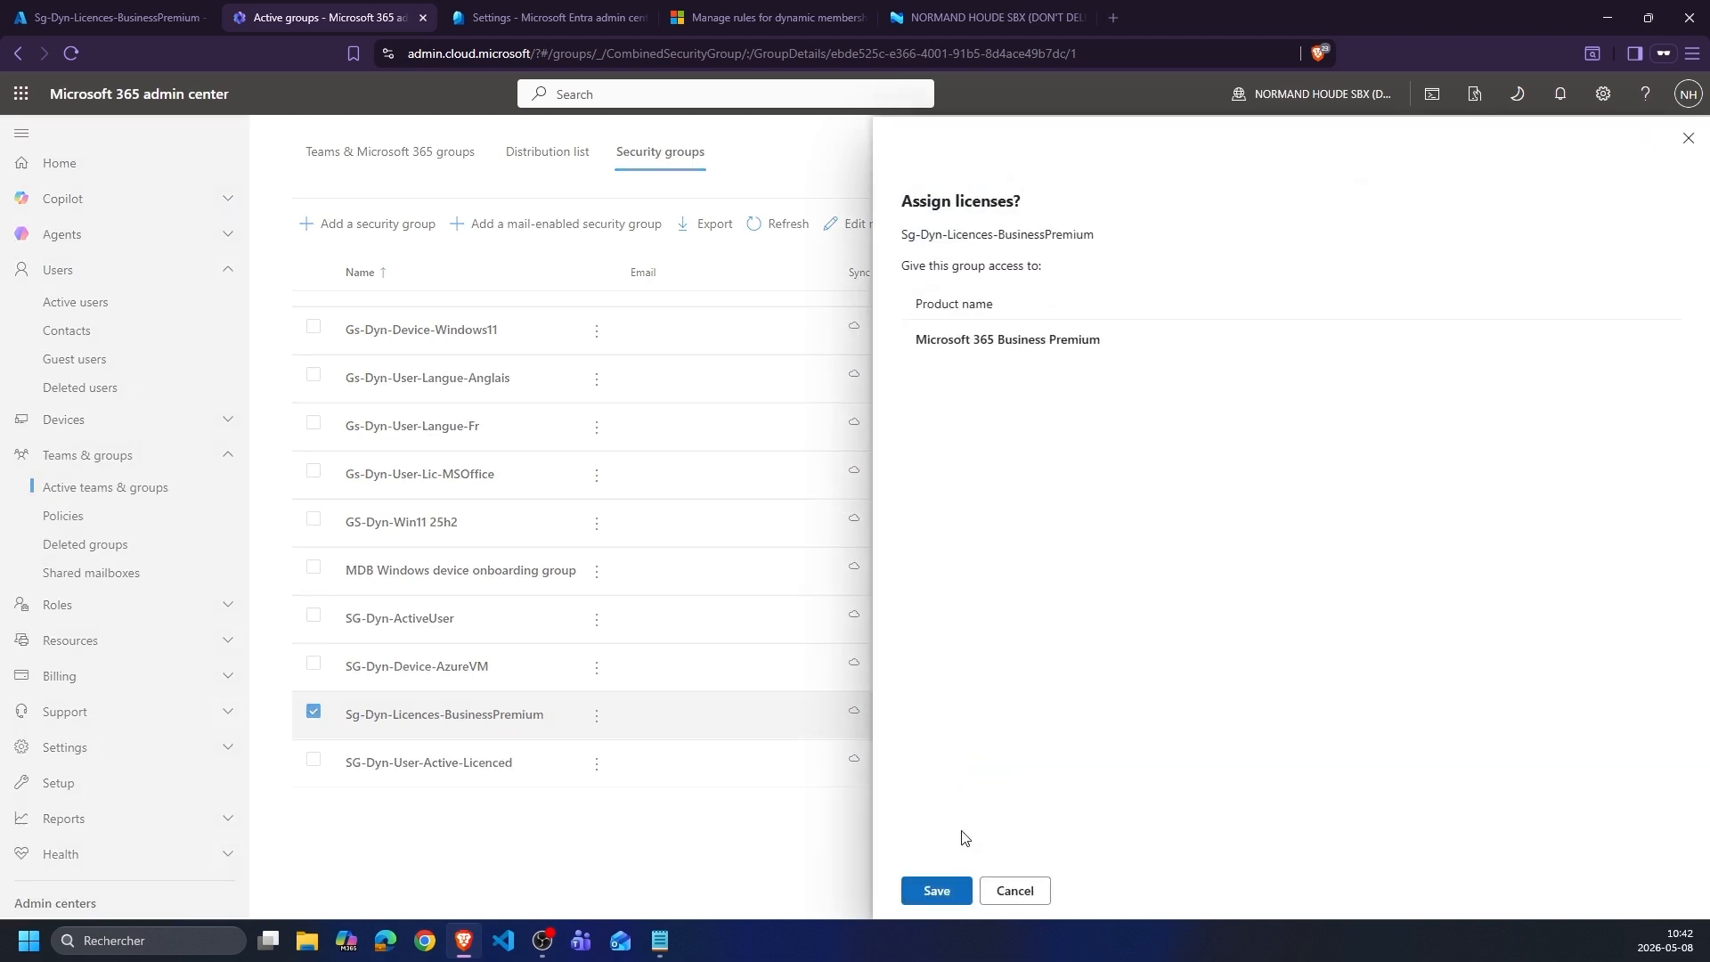
left_click(938, 891)
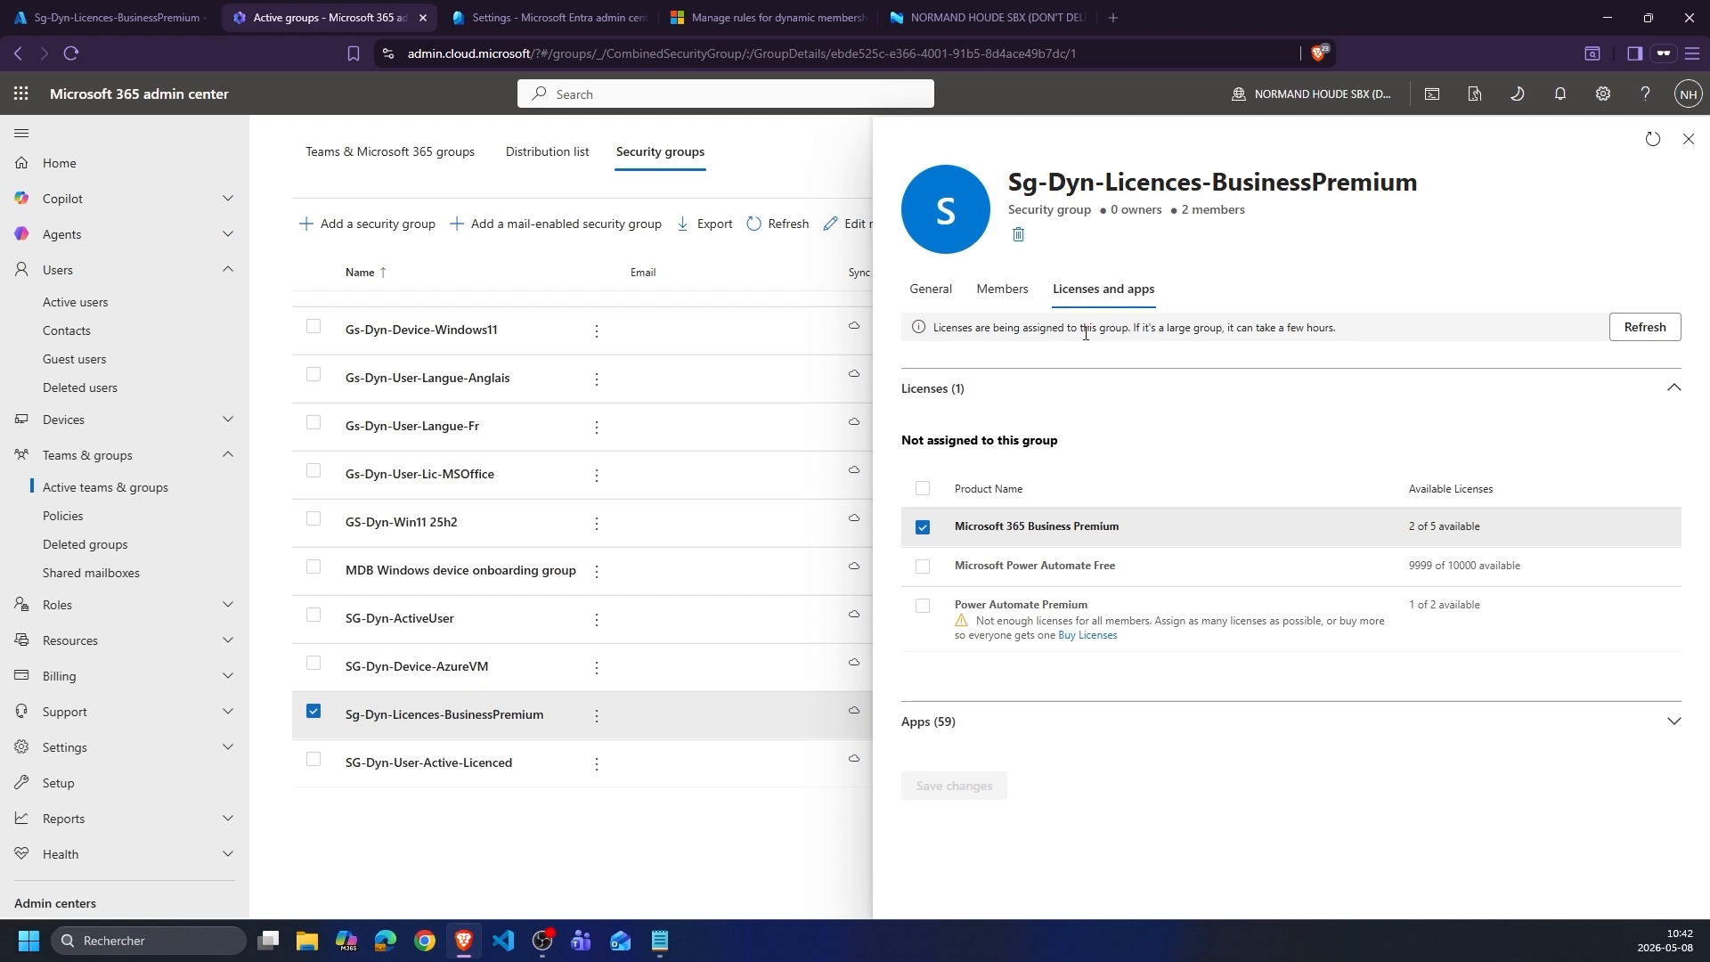
left_click_drag(1404, 191, 1102, 187)
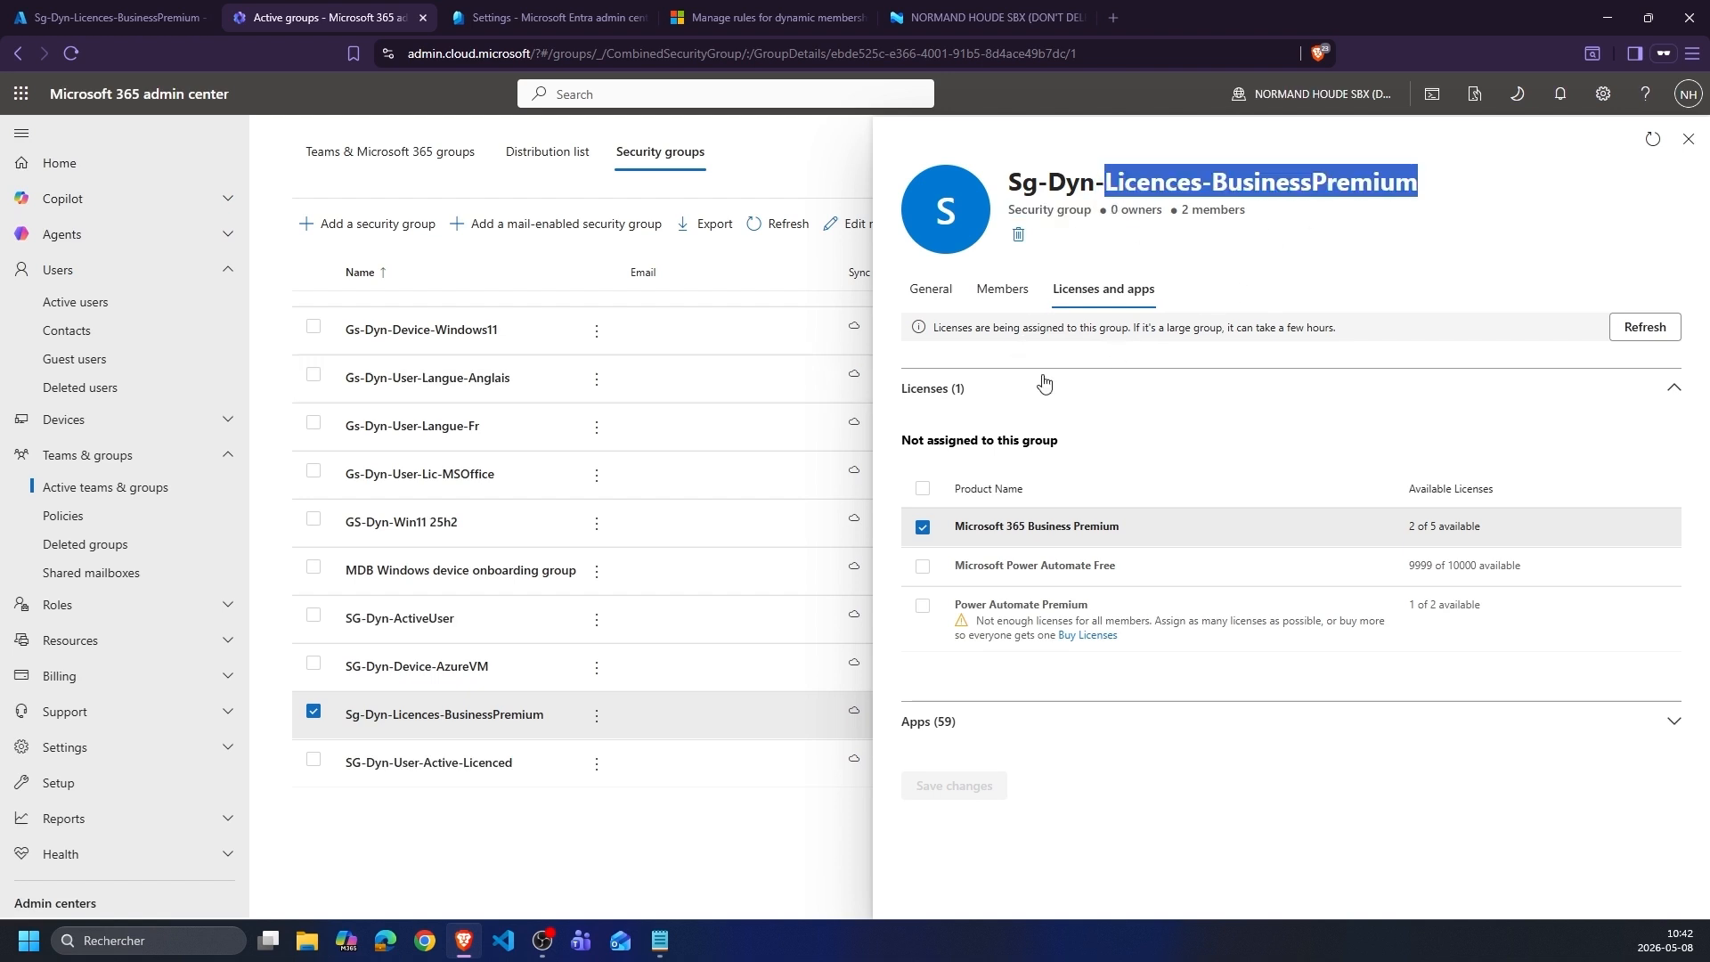
left_click(1248, 295)
- Switch to the Azure portal, view the members of the group SG-Dyn-User-Active-Licenced, refresh the list and check for a newly added user
left_click(164, 18)
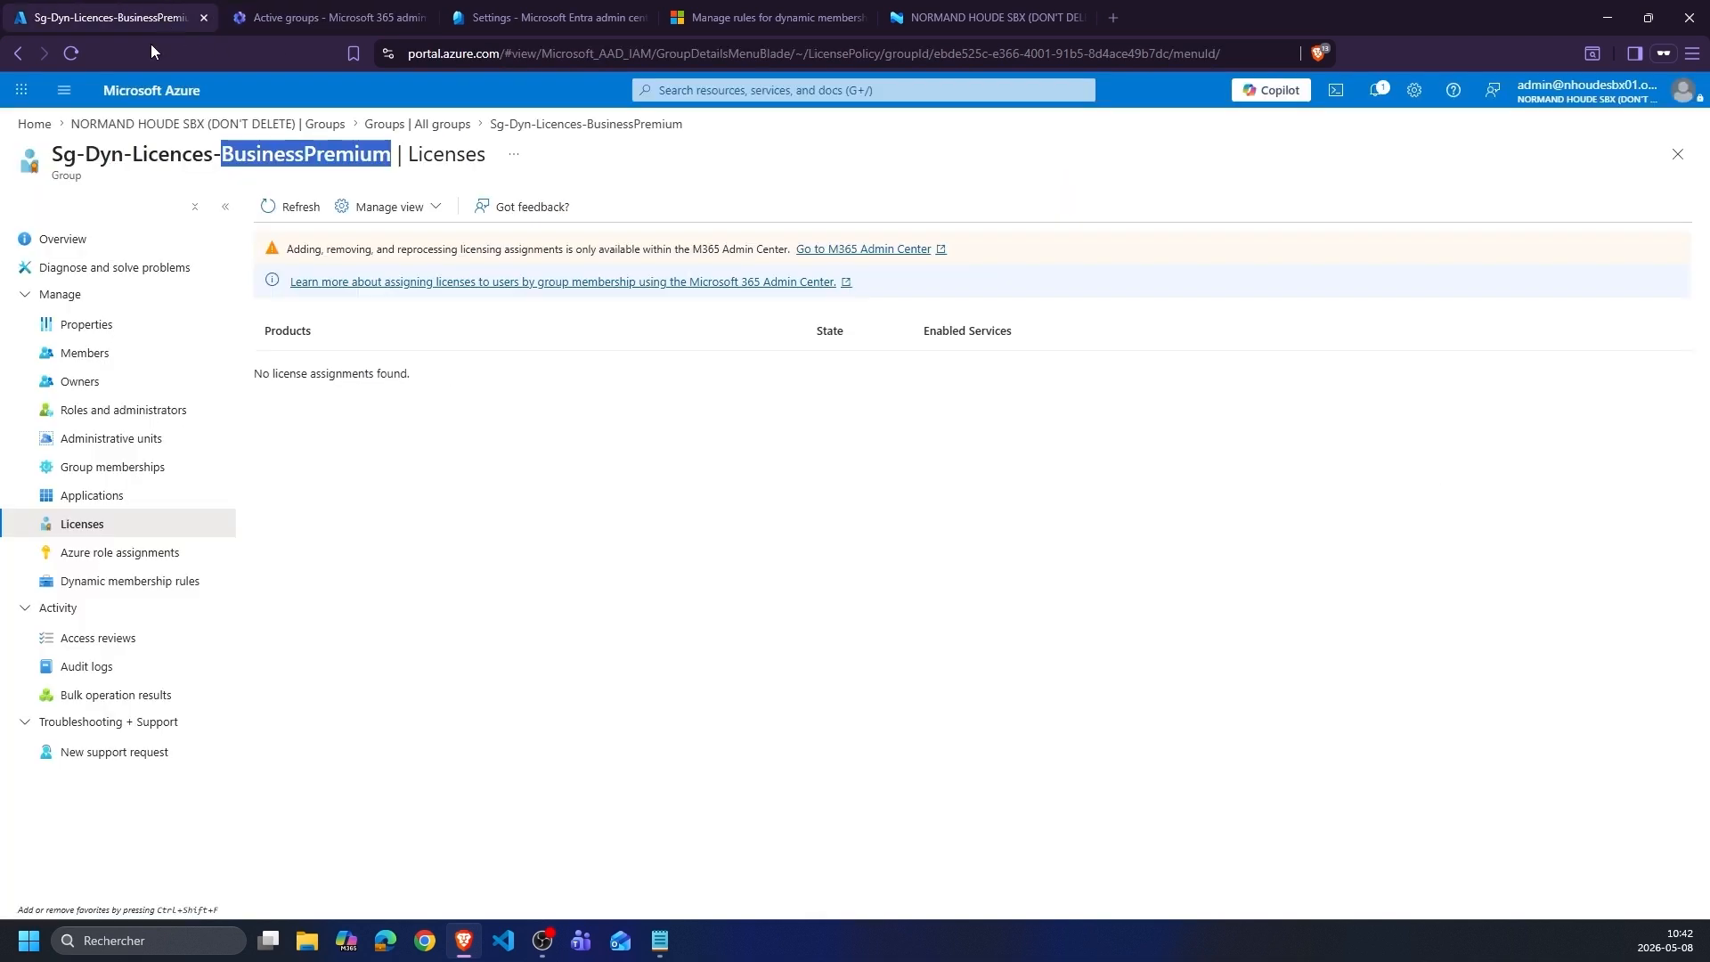
left_click(469, 126)
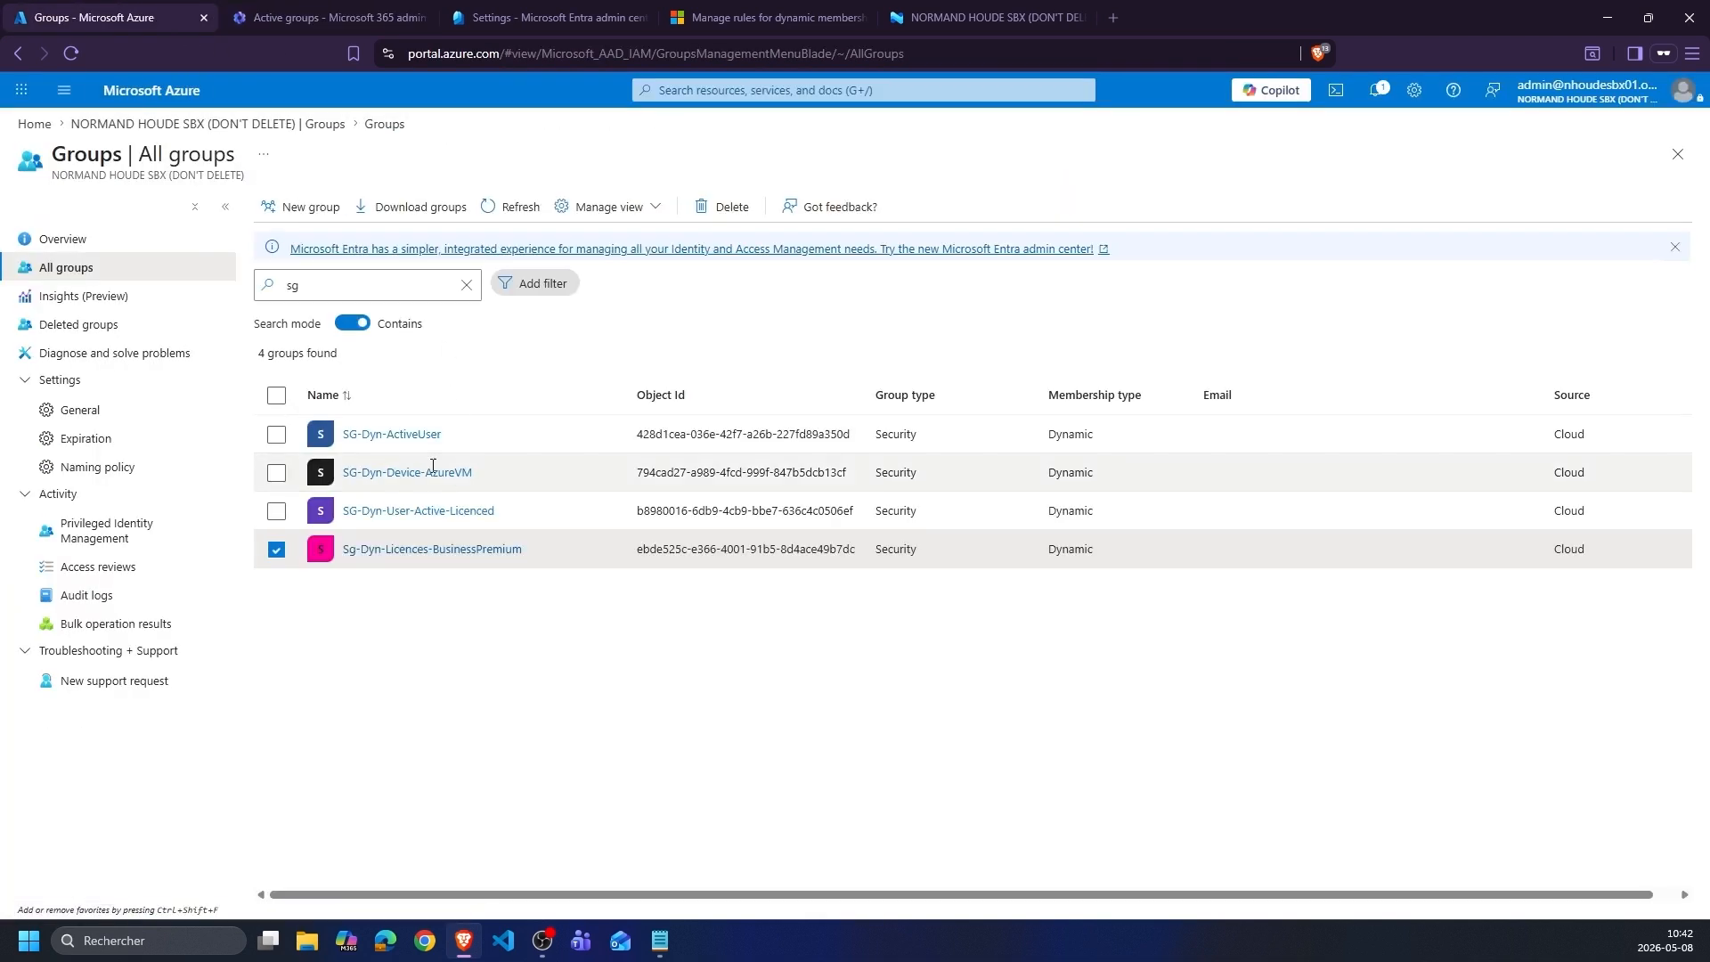
left_click(468, 511)
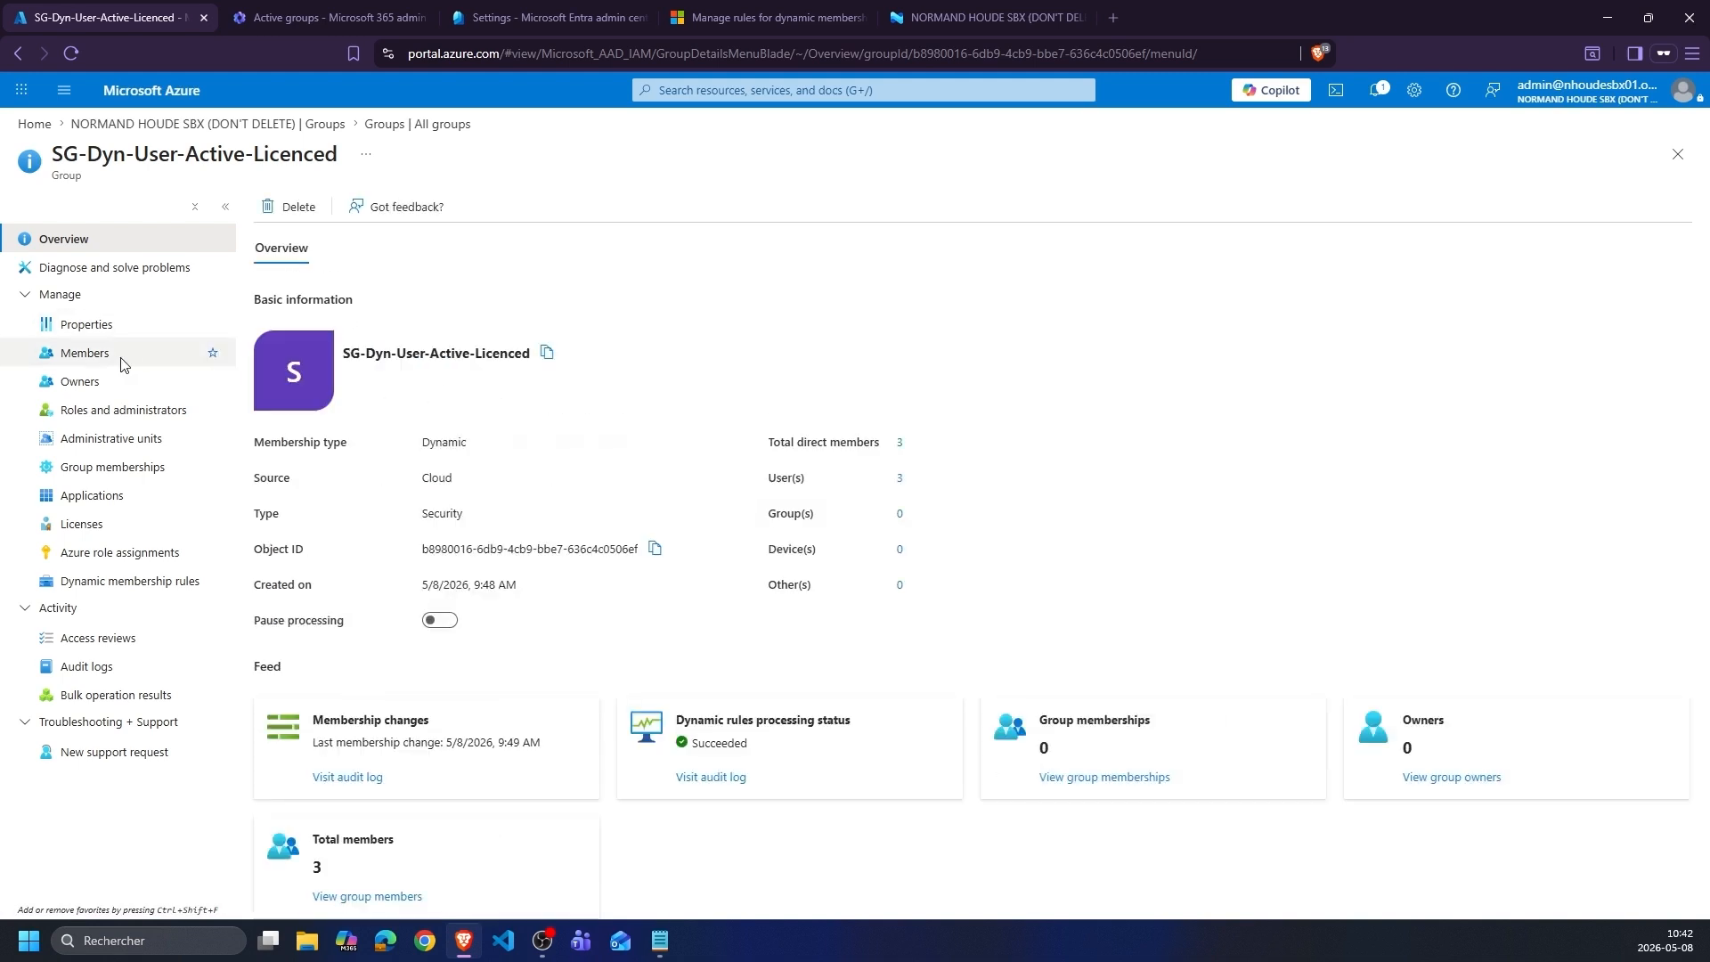
left_click(89, 354)
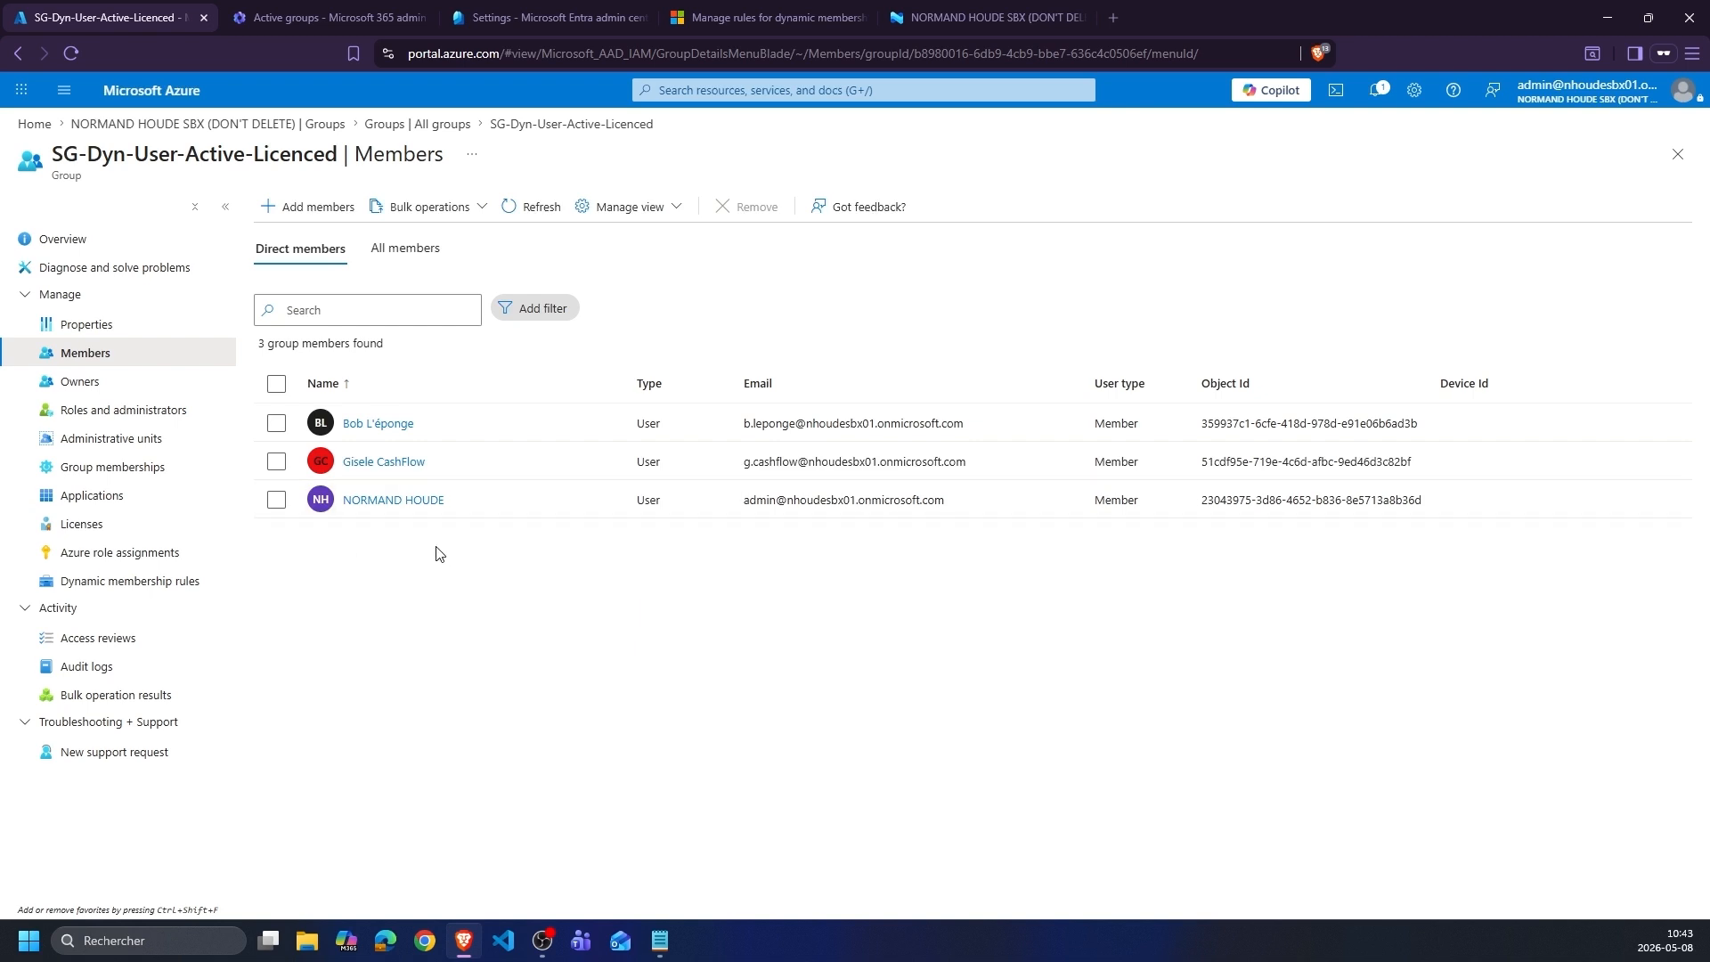
left_click(539, 207)
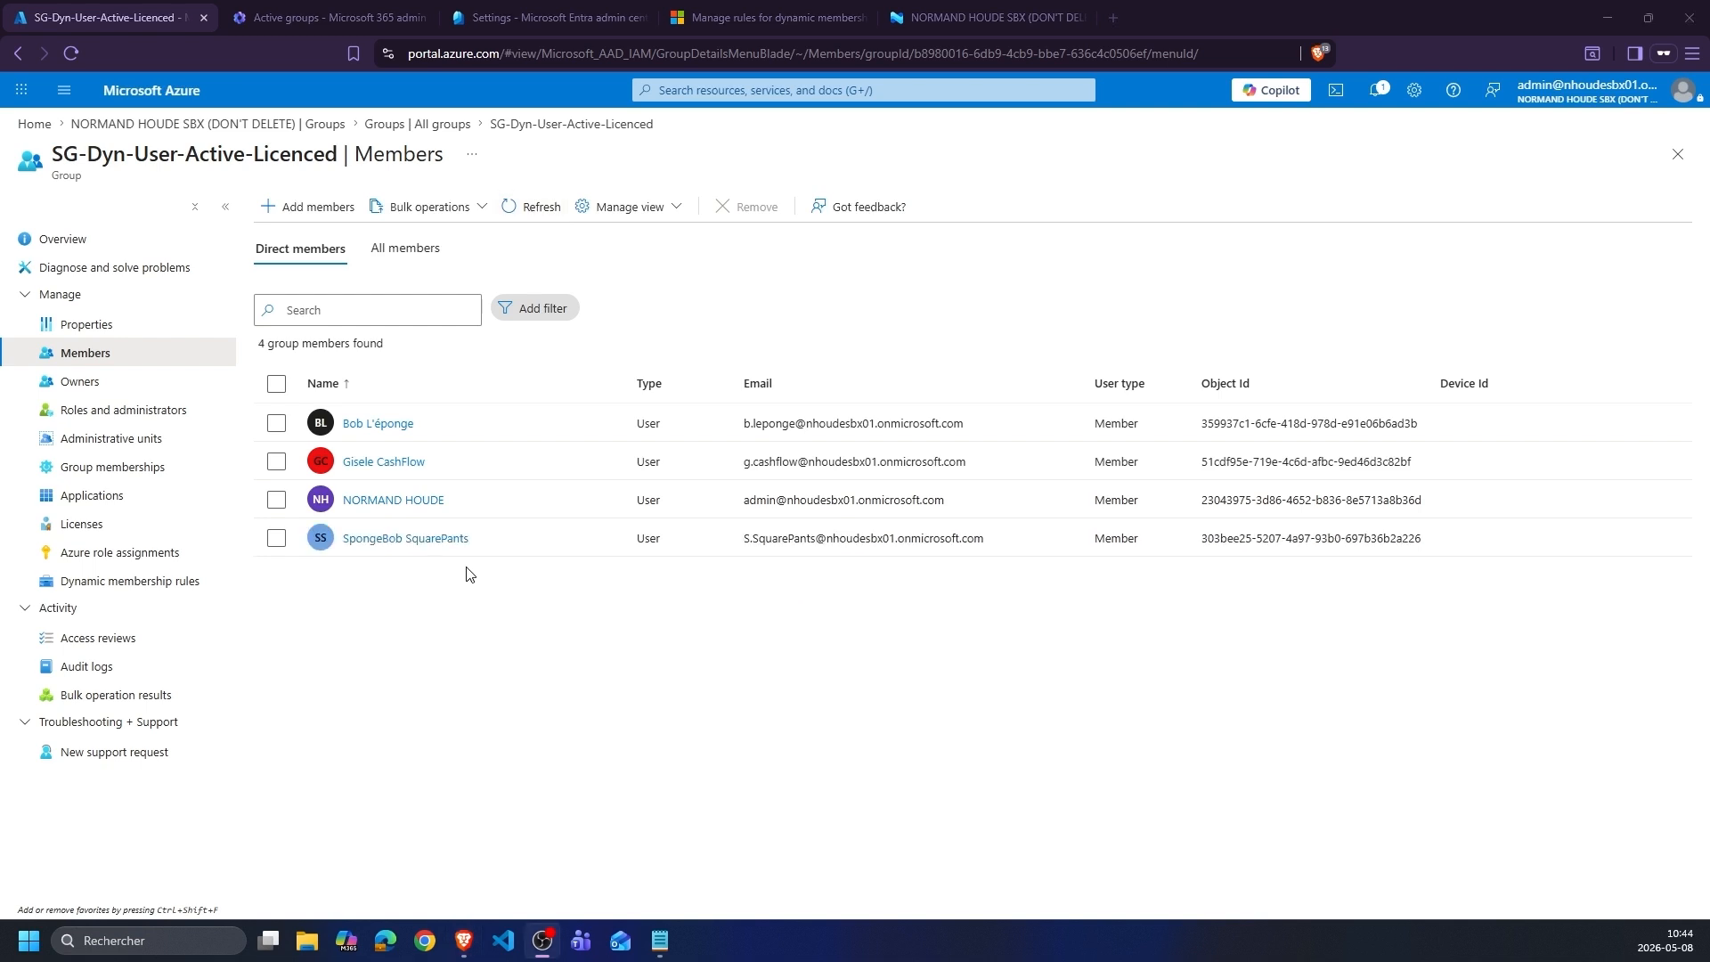
mouse_move(296, 574)
left_mouse_down()
mouse_move(465, 577)
mouse_move(258, 510)
mouse_move(571, 581)
left_mouse_up()
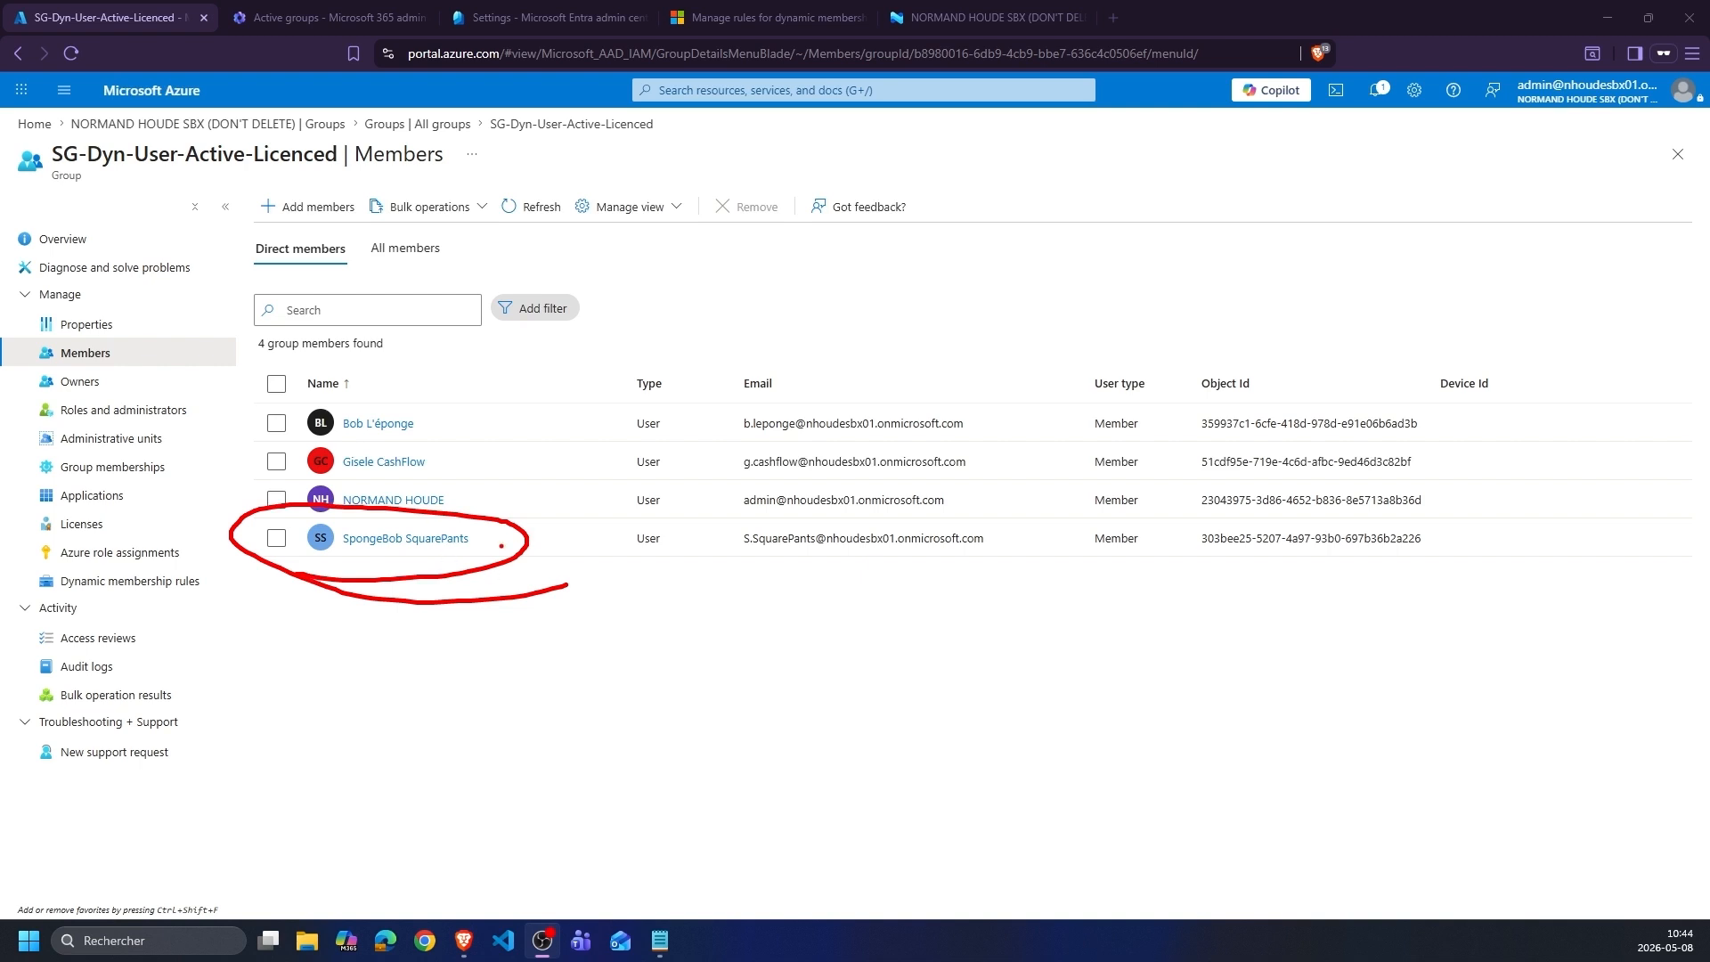
key("Escape")
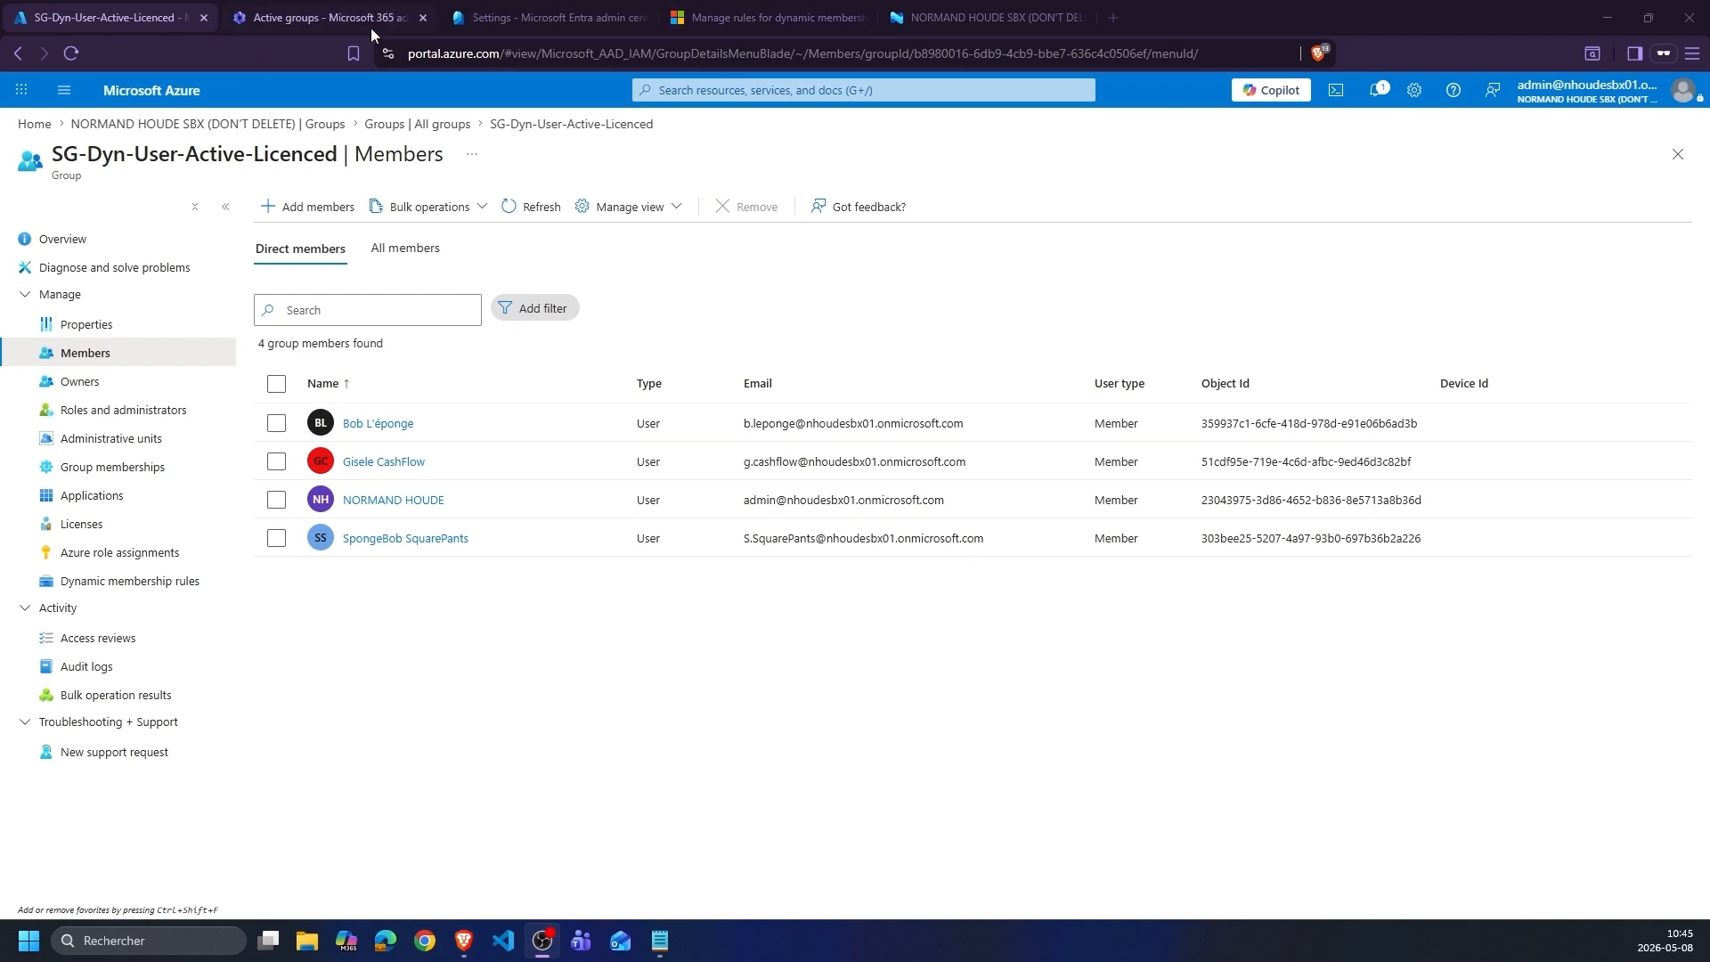
- Switch to the Microsoft Intune admin center at intune.microsoft.com and open the list of Windows apps
left_click(477, 55)
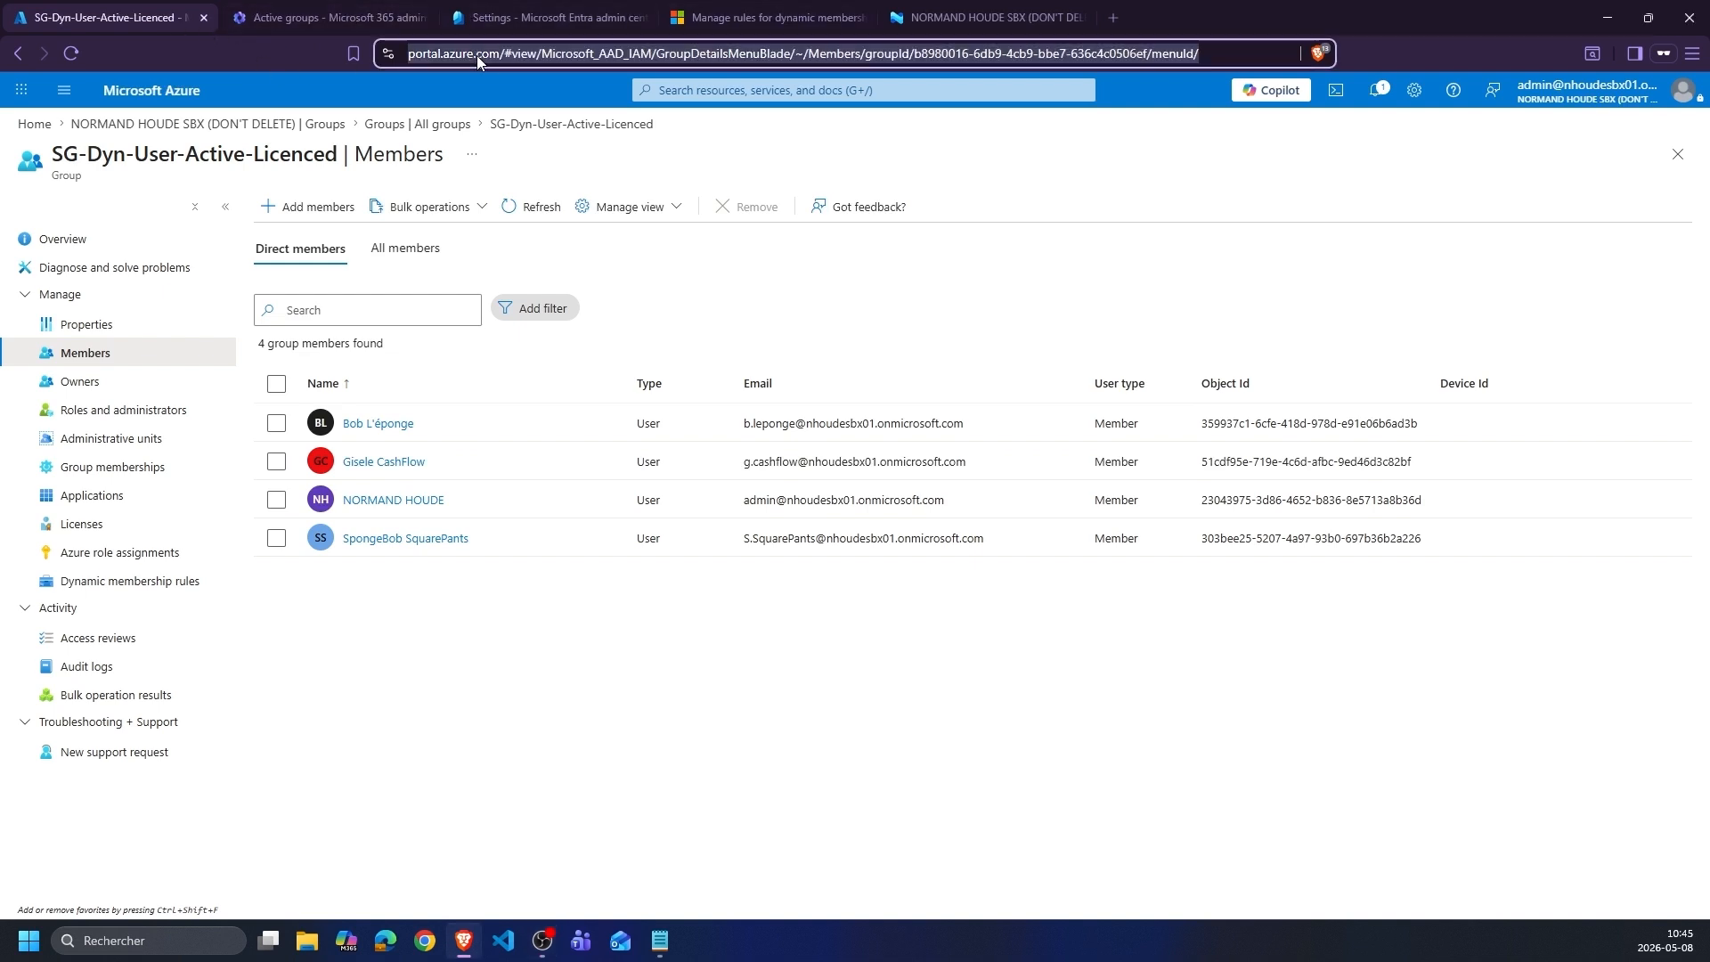
type("intune,")
key("BackSpace")
type(".microso")
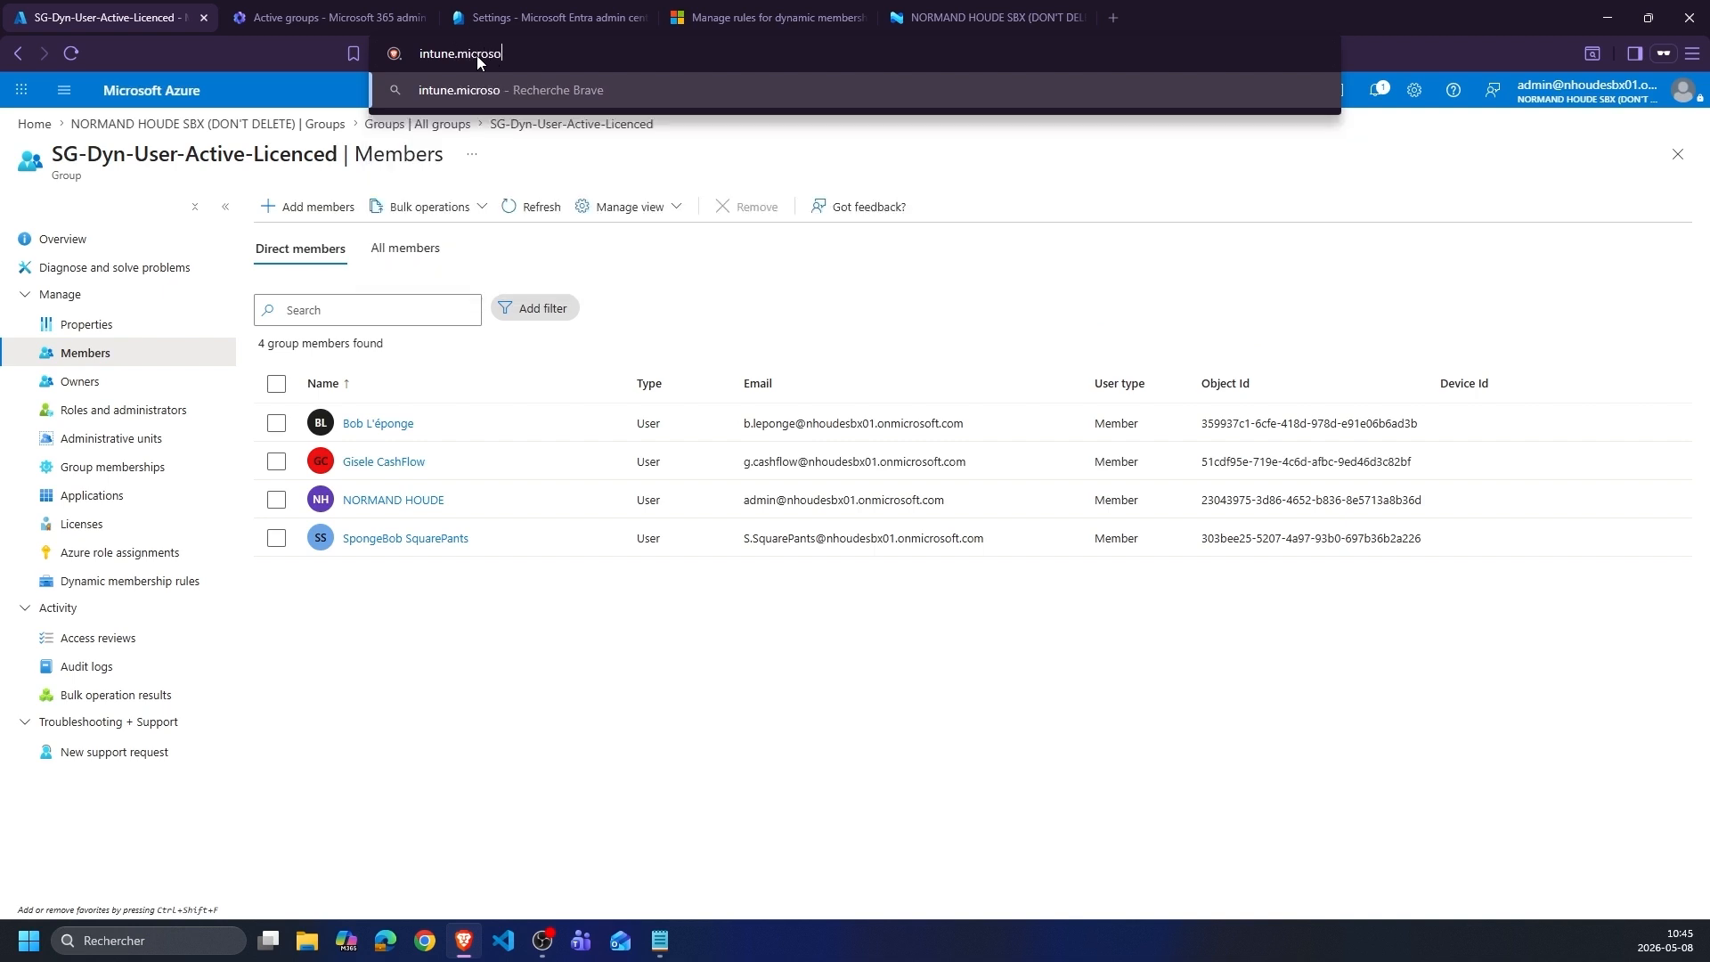
type("ft.com")
key("Return")
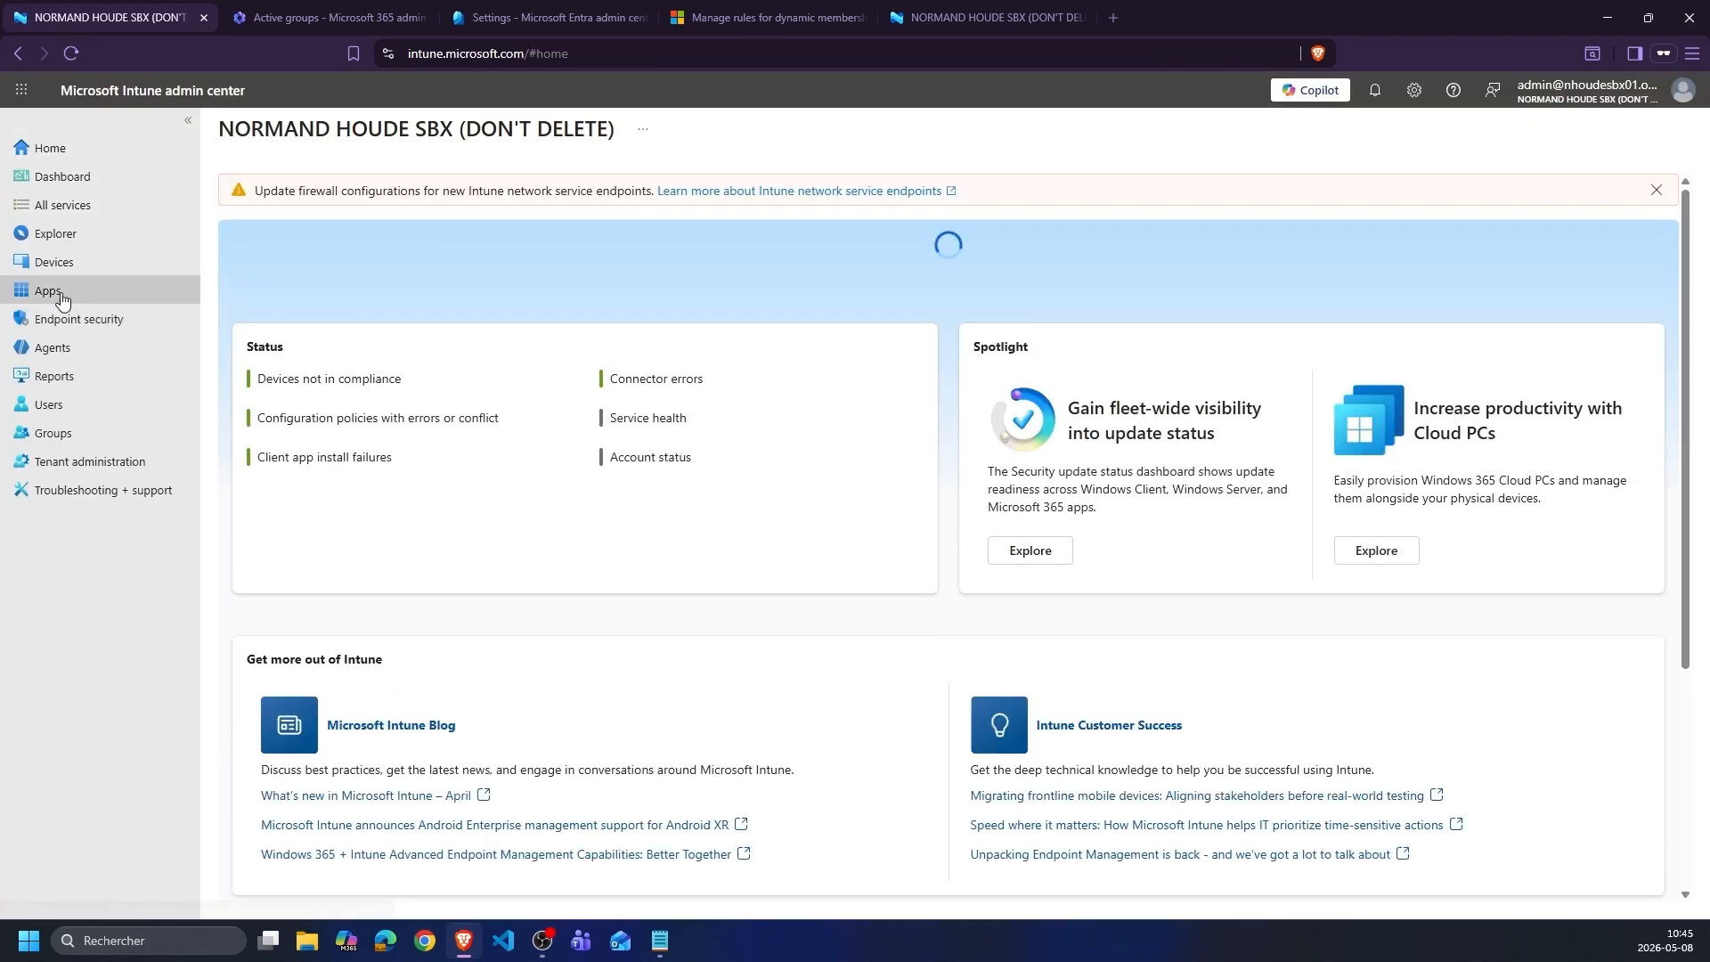
left_click(55, 292)
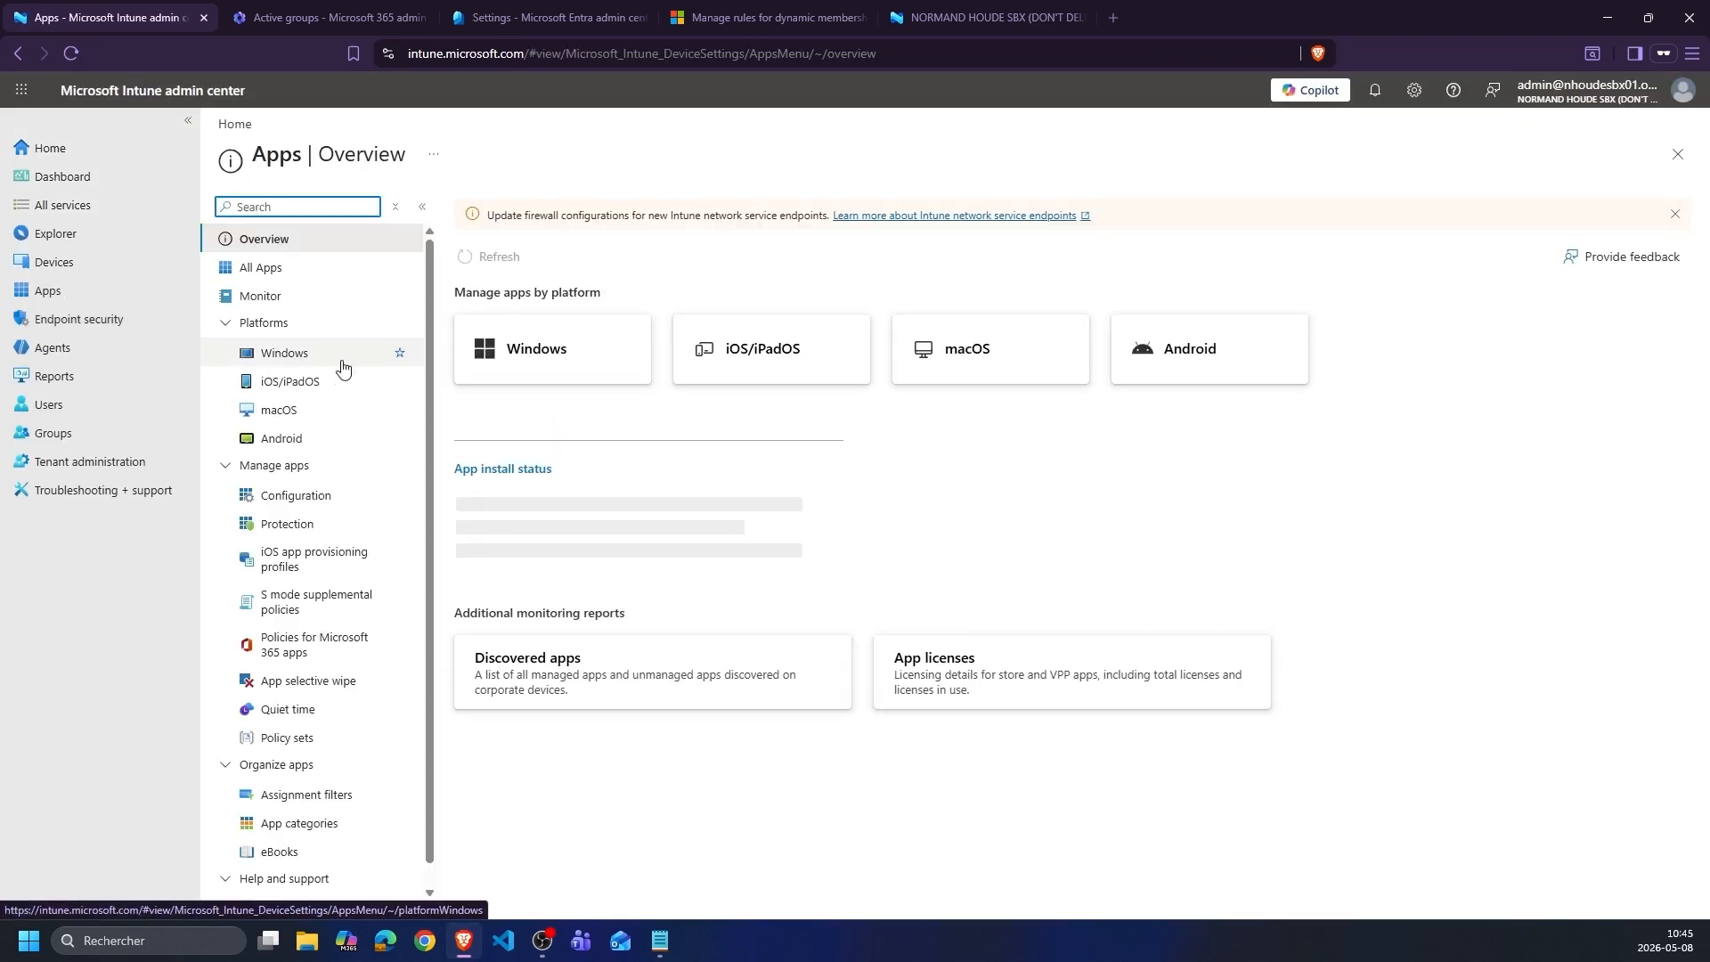
left_click(297, 354)
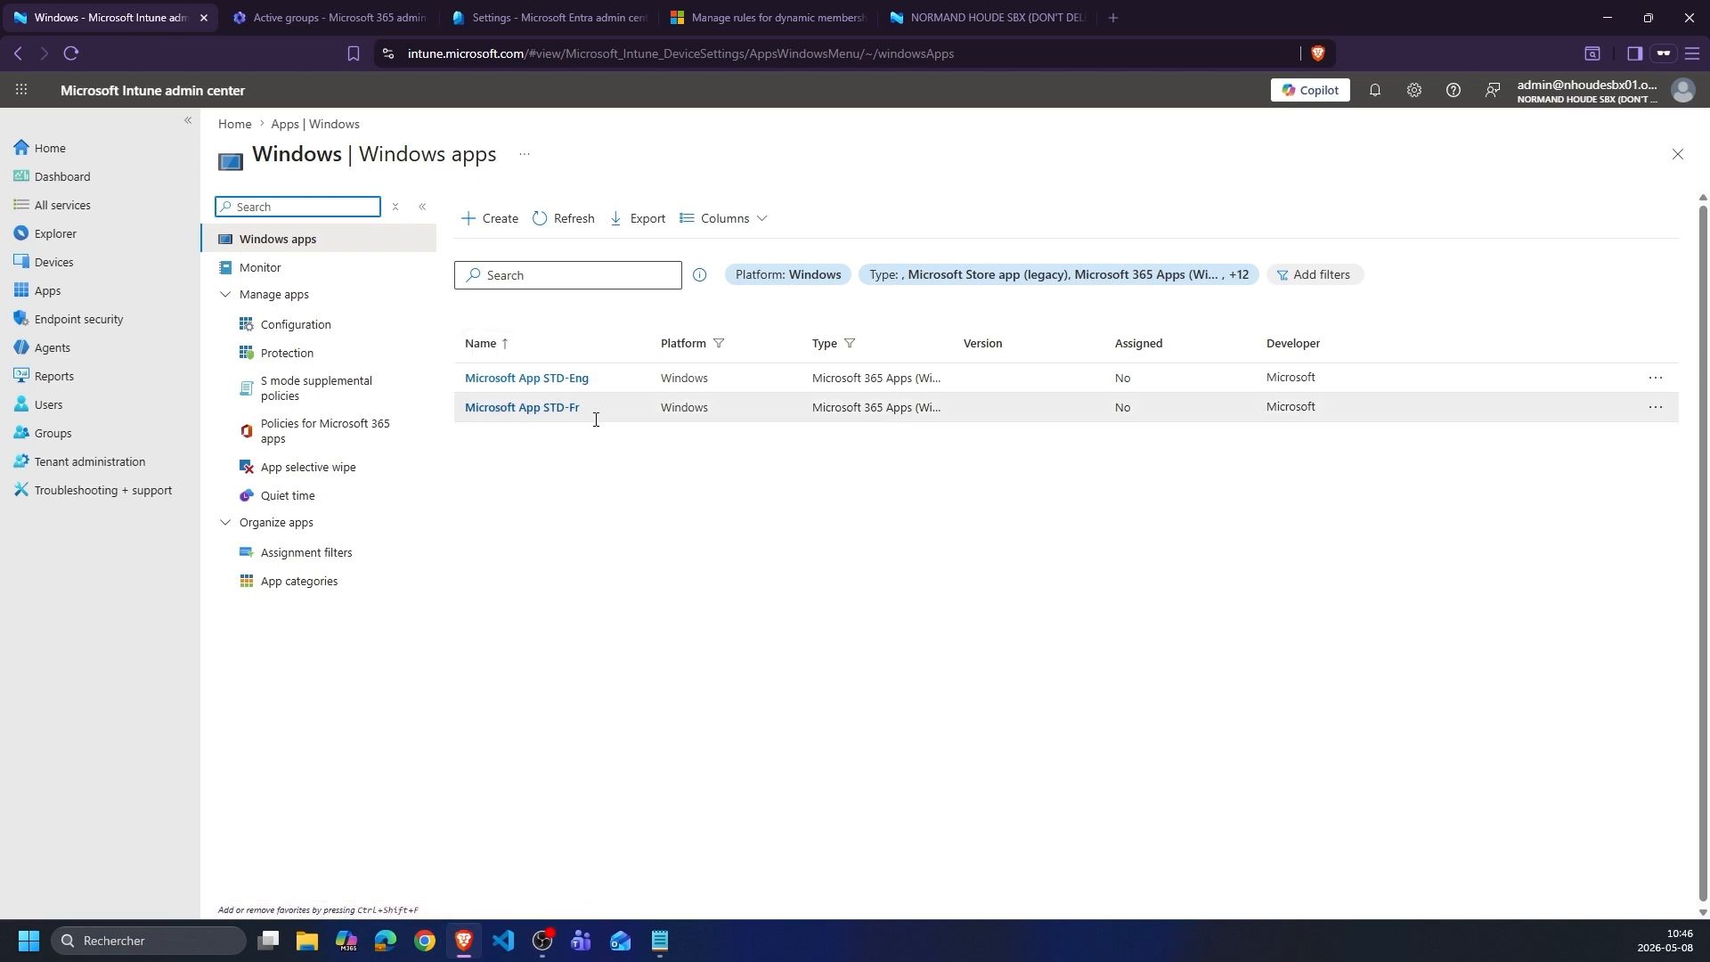
- Open the properties of the app Microsoft App STD-Eng and review its app suite language setting and assignments
left_click(525, 381)
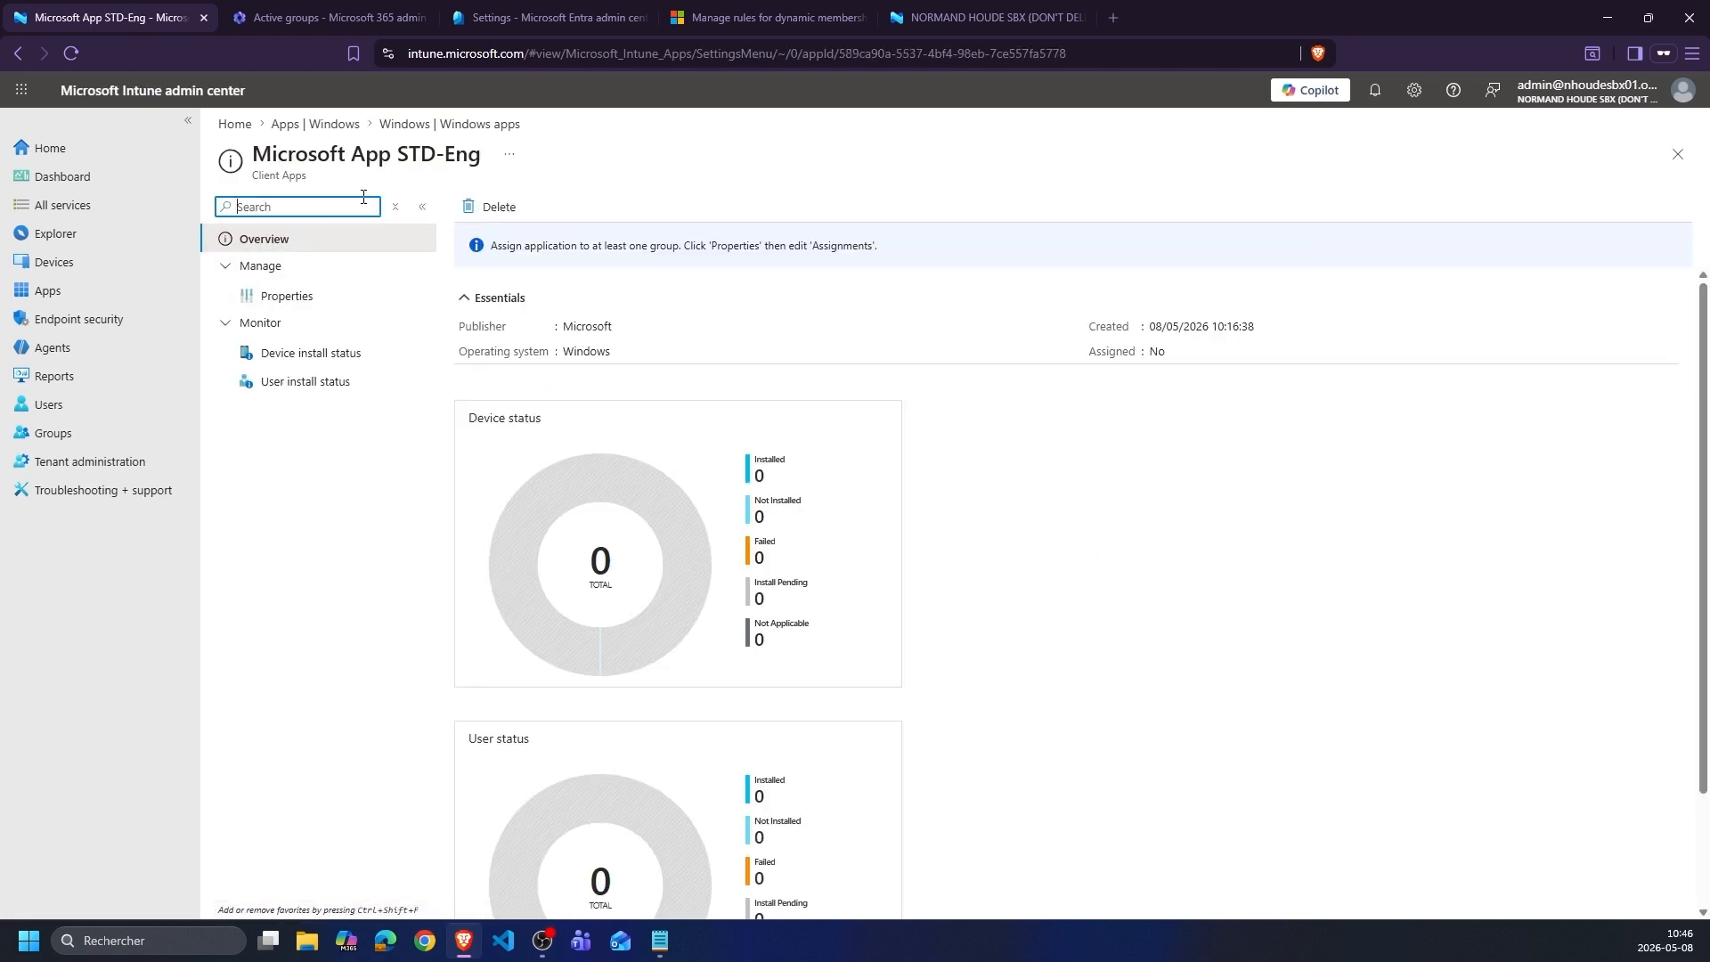
left_click(278, 296)
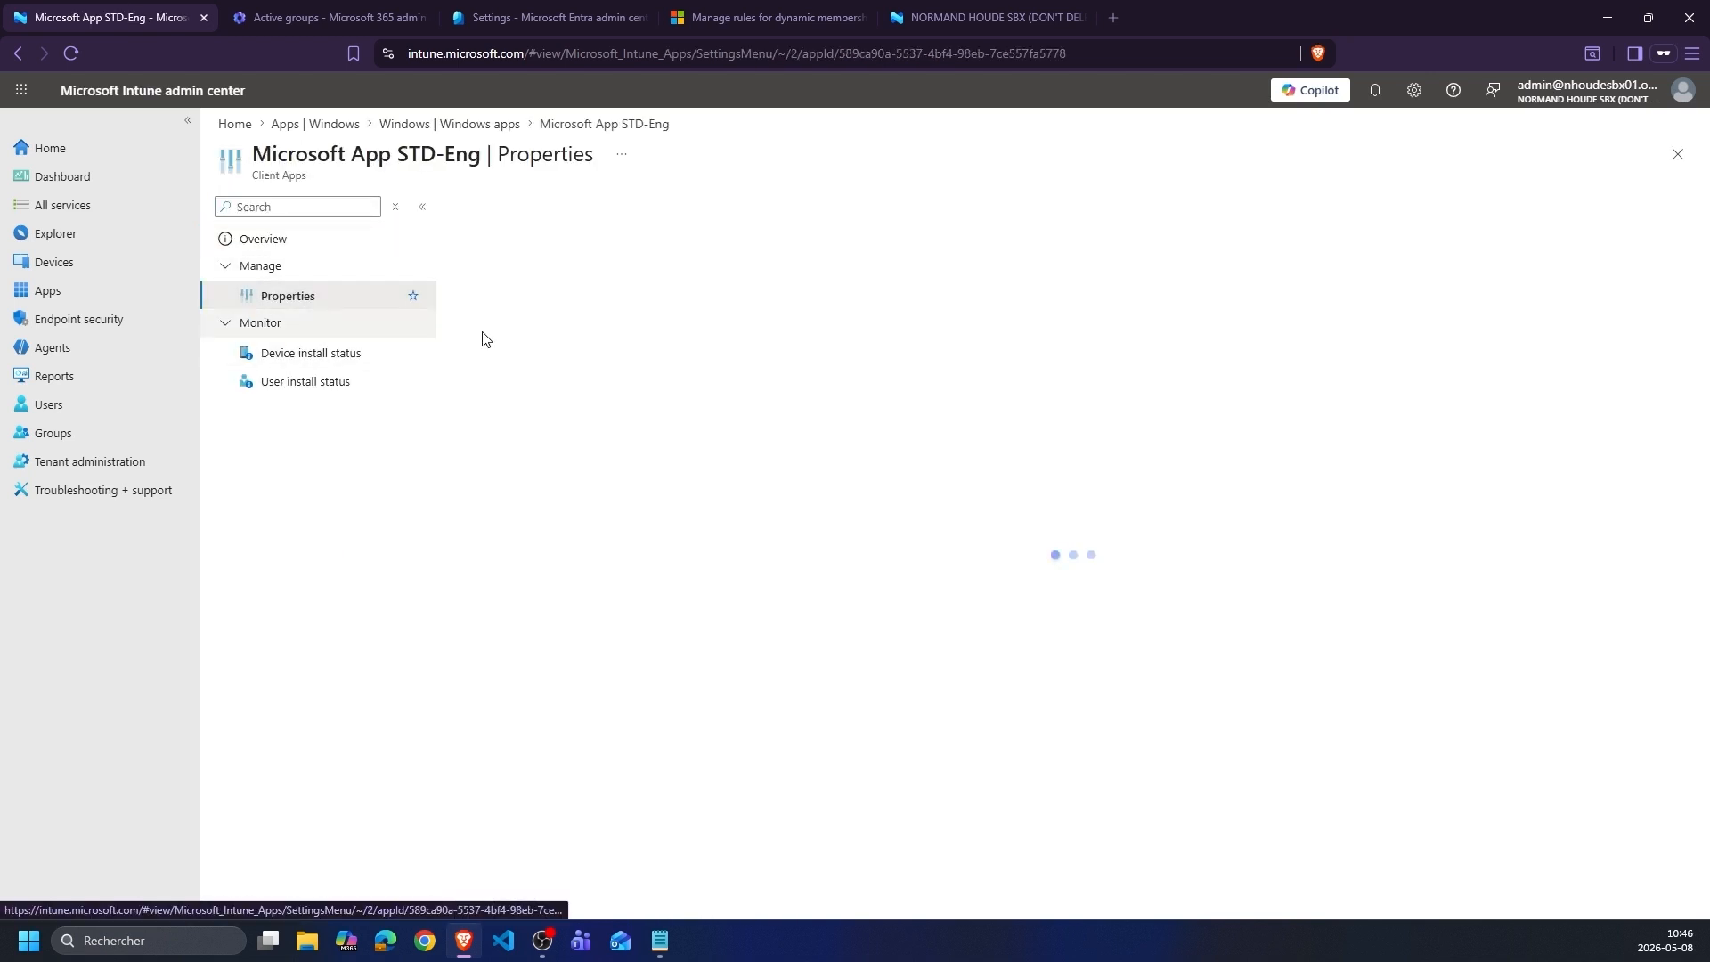
scroll(631, 841, "down", 3)
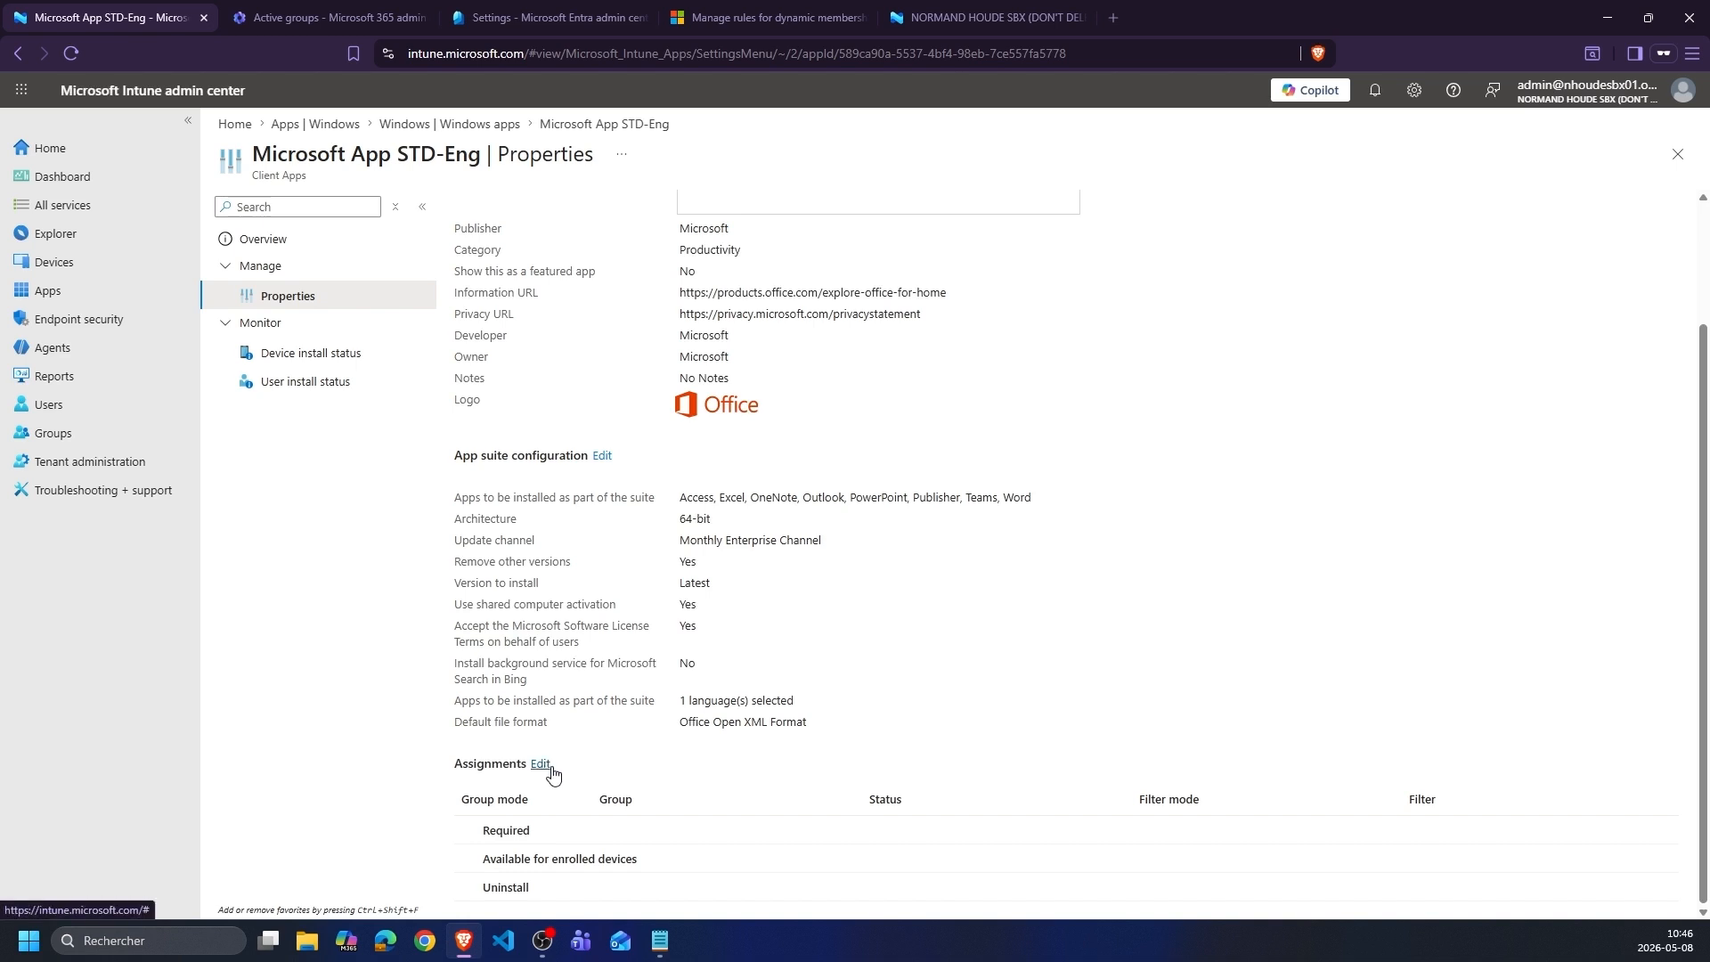
key("ctrl+2")
mouse_move(782, 693)
left_mouse_down()
mouse_move(644, 695)
mouse_move(709, 742)
mouse_move(657, 729)
left_mouse_up()
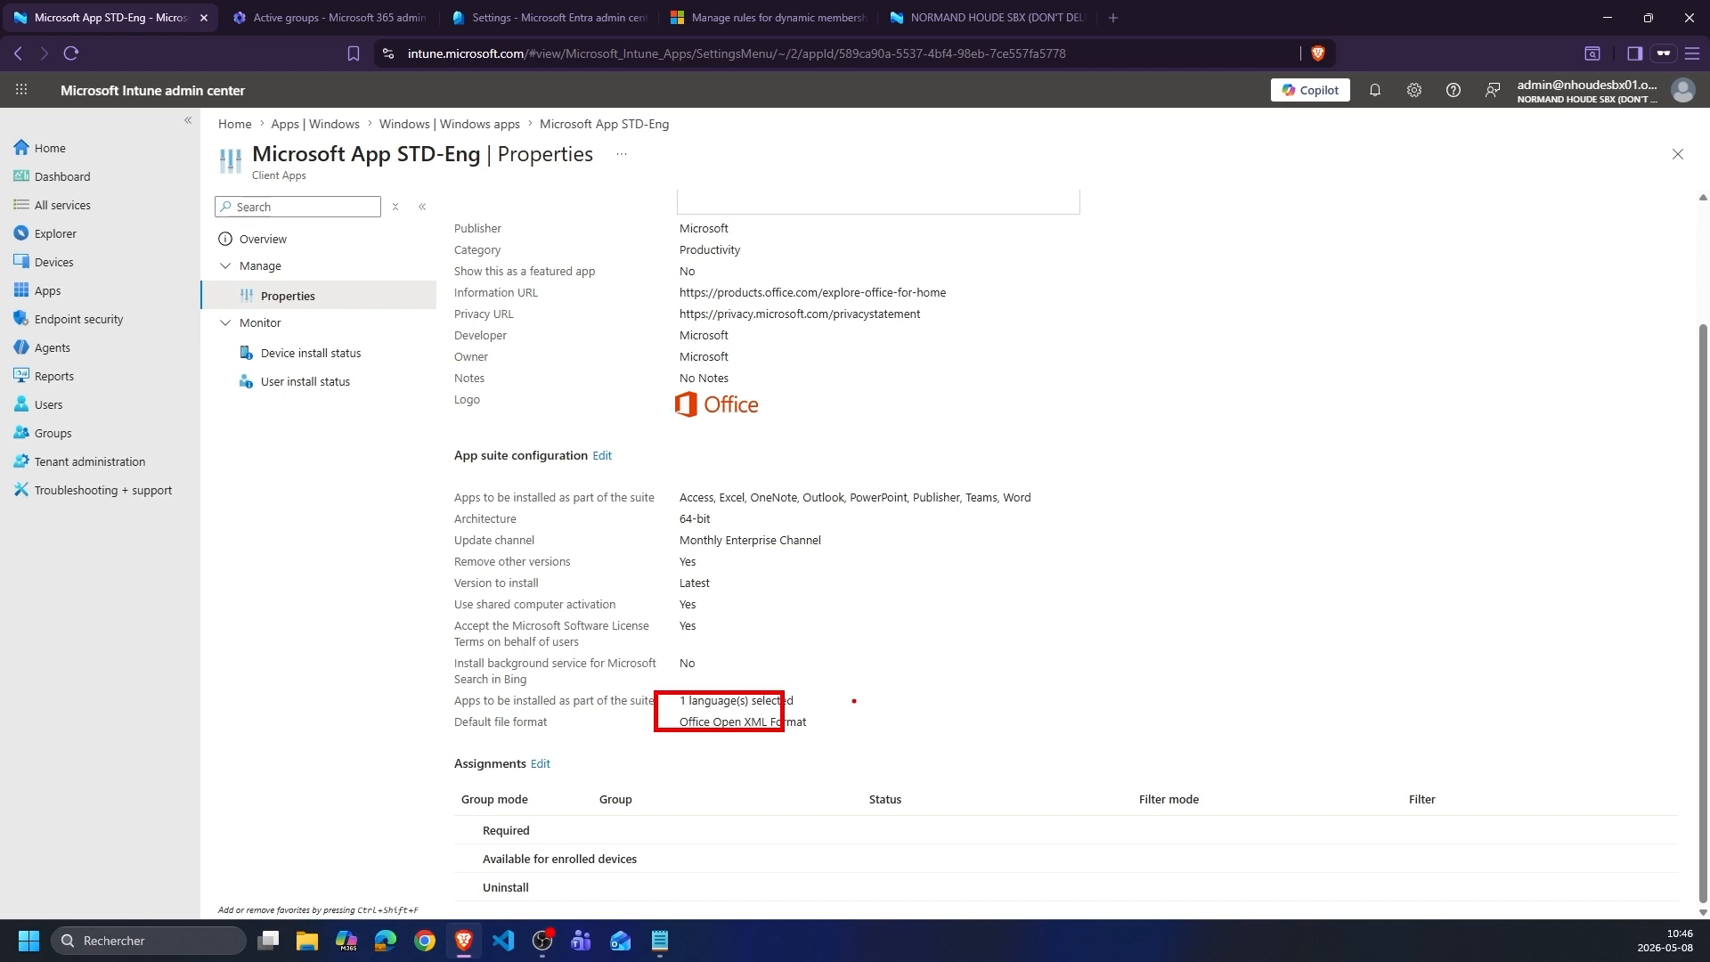
key("Escape")
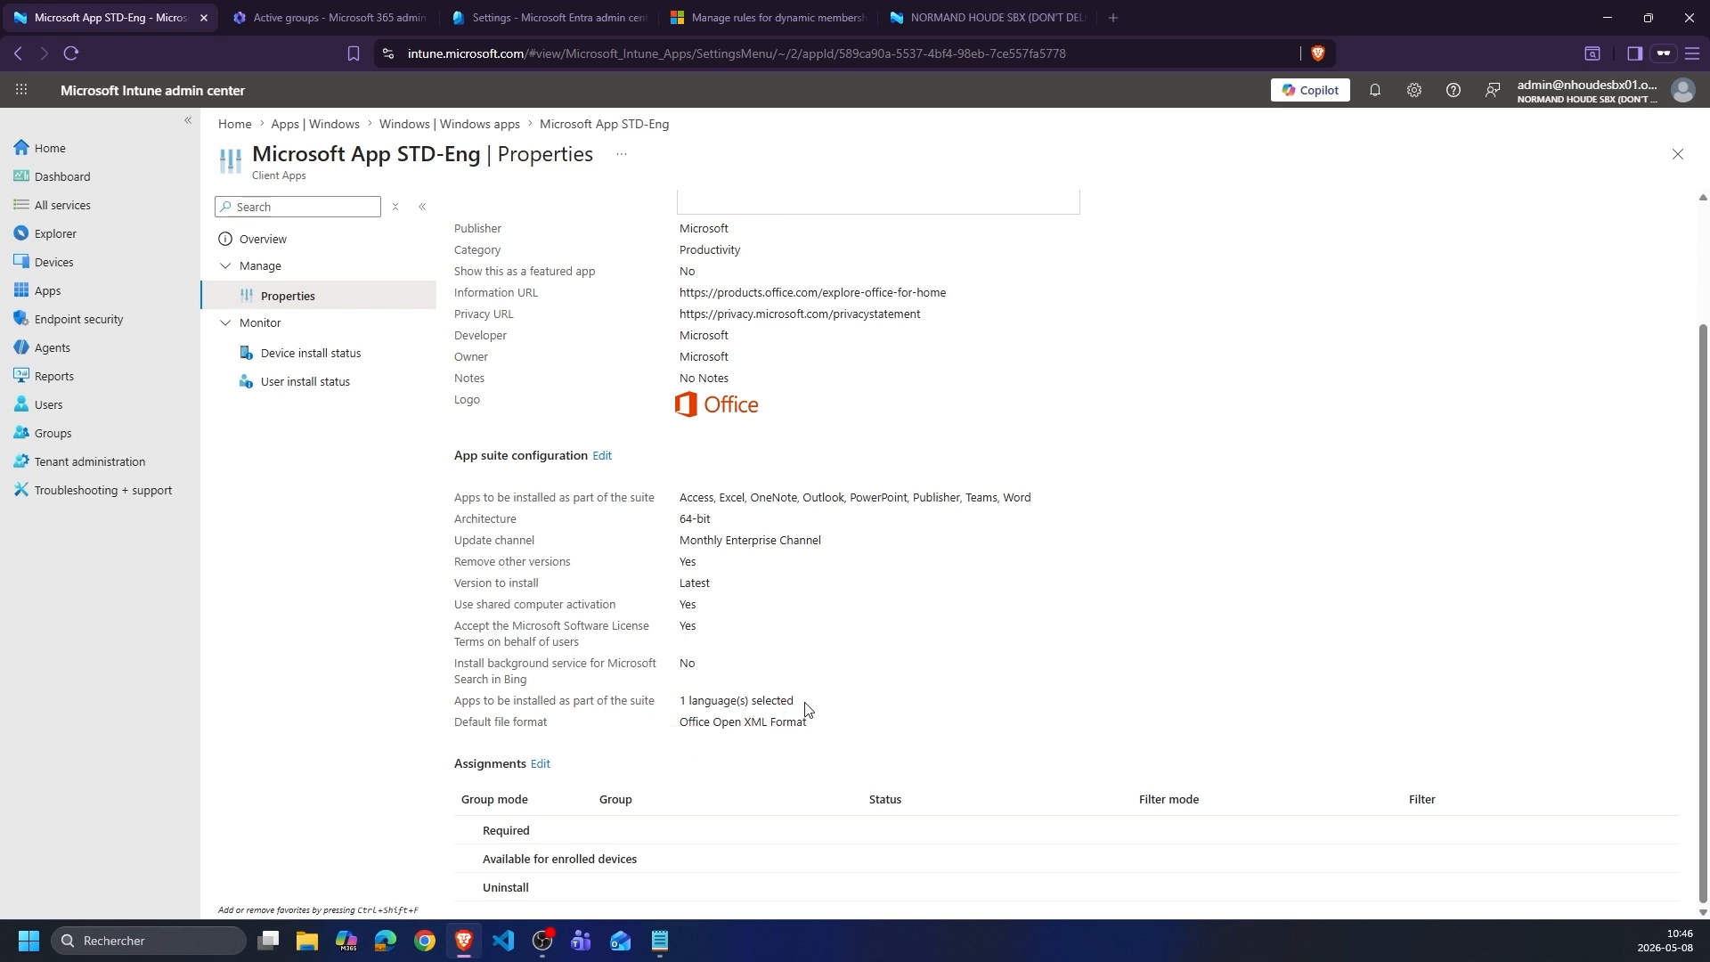
- Add the group SG-Dyn-User-Active-Licenced as a required assignment of Microsoft App STD-Eng and save the app
left_click(539, 764)
left_click(258, 378)
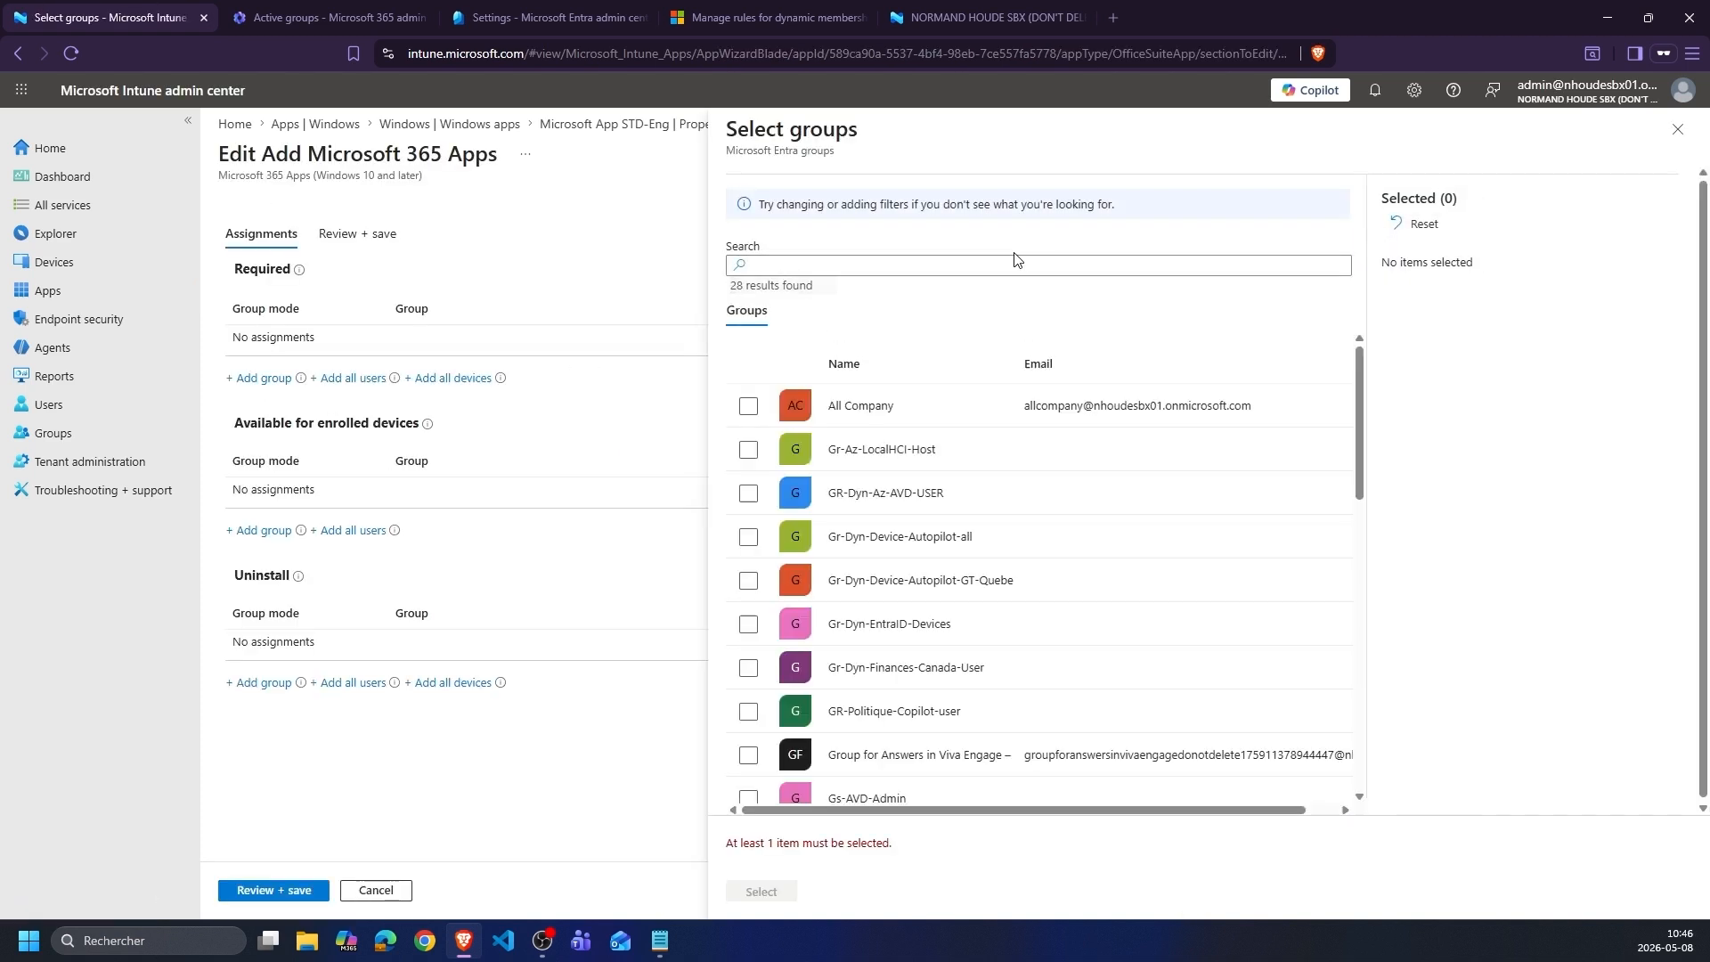
left_click(946, 263)
type("sg")
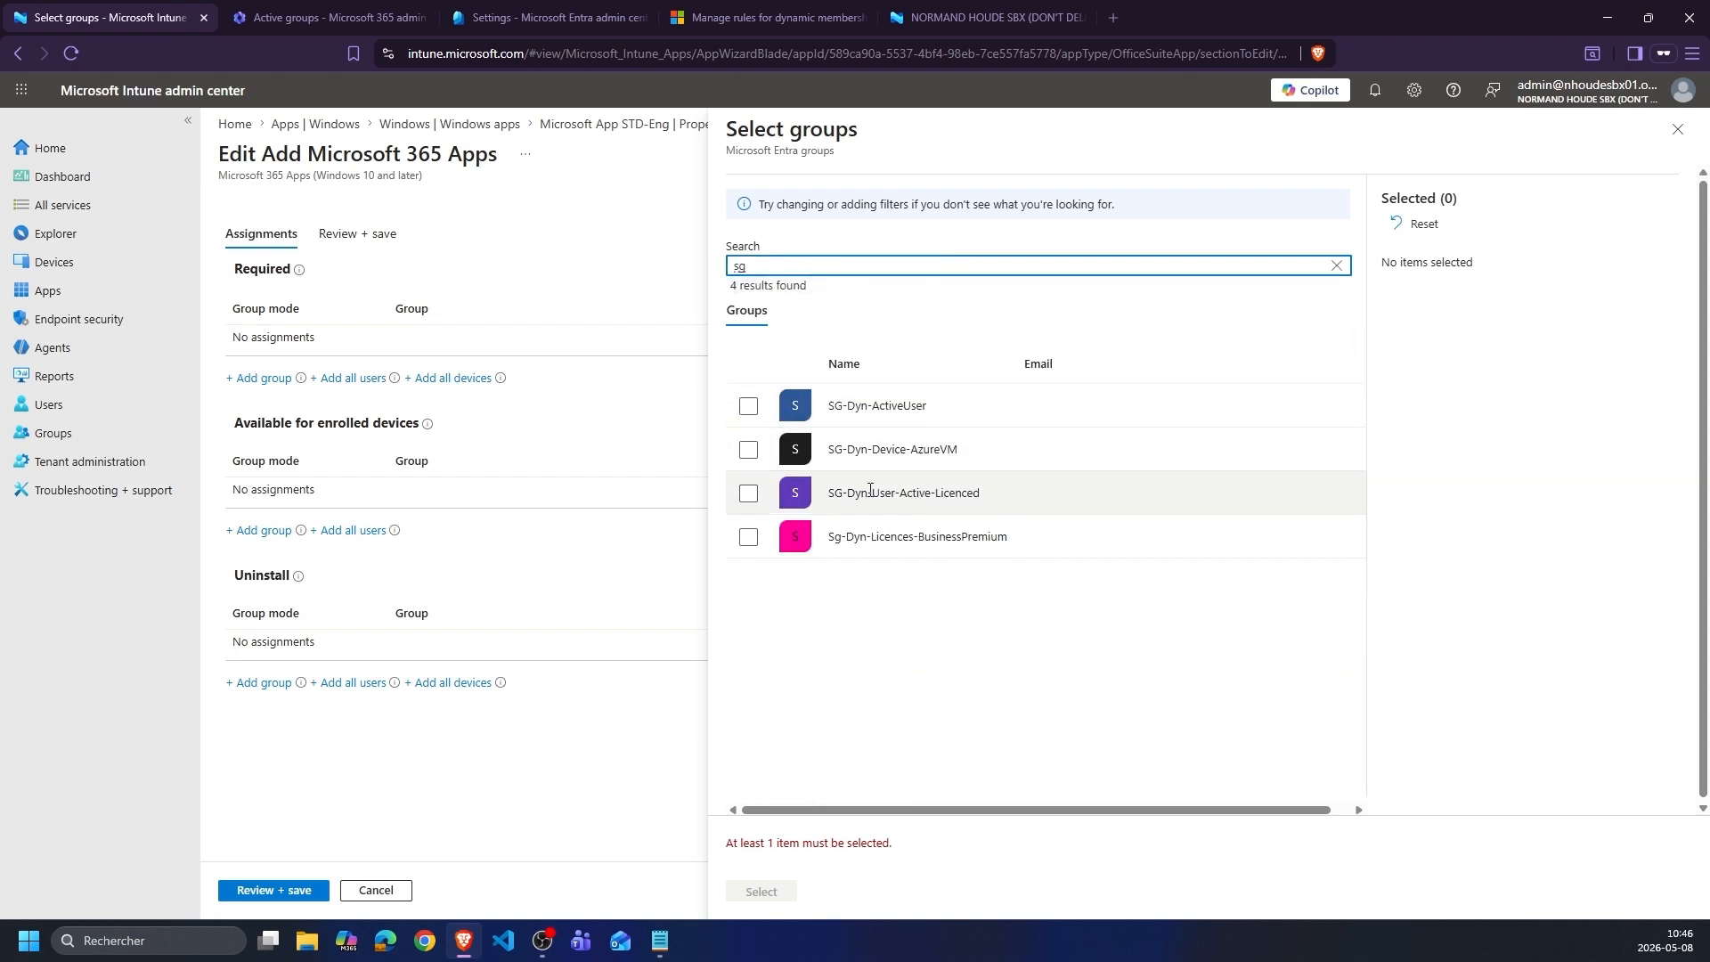
left_click(748, 492)
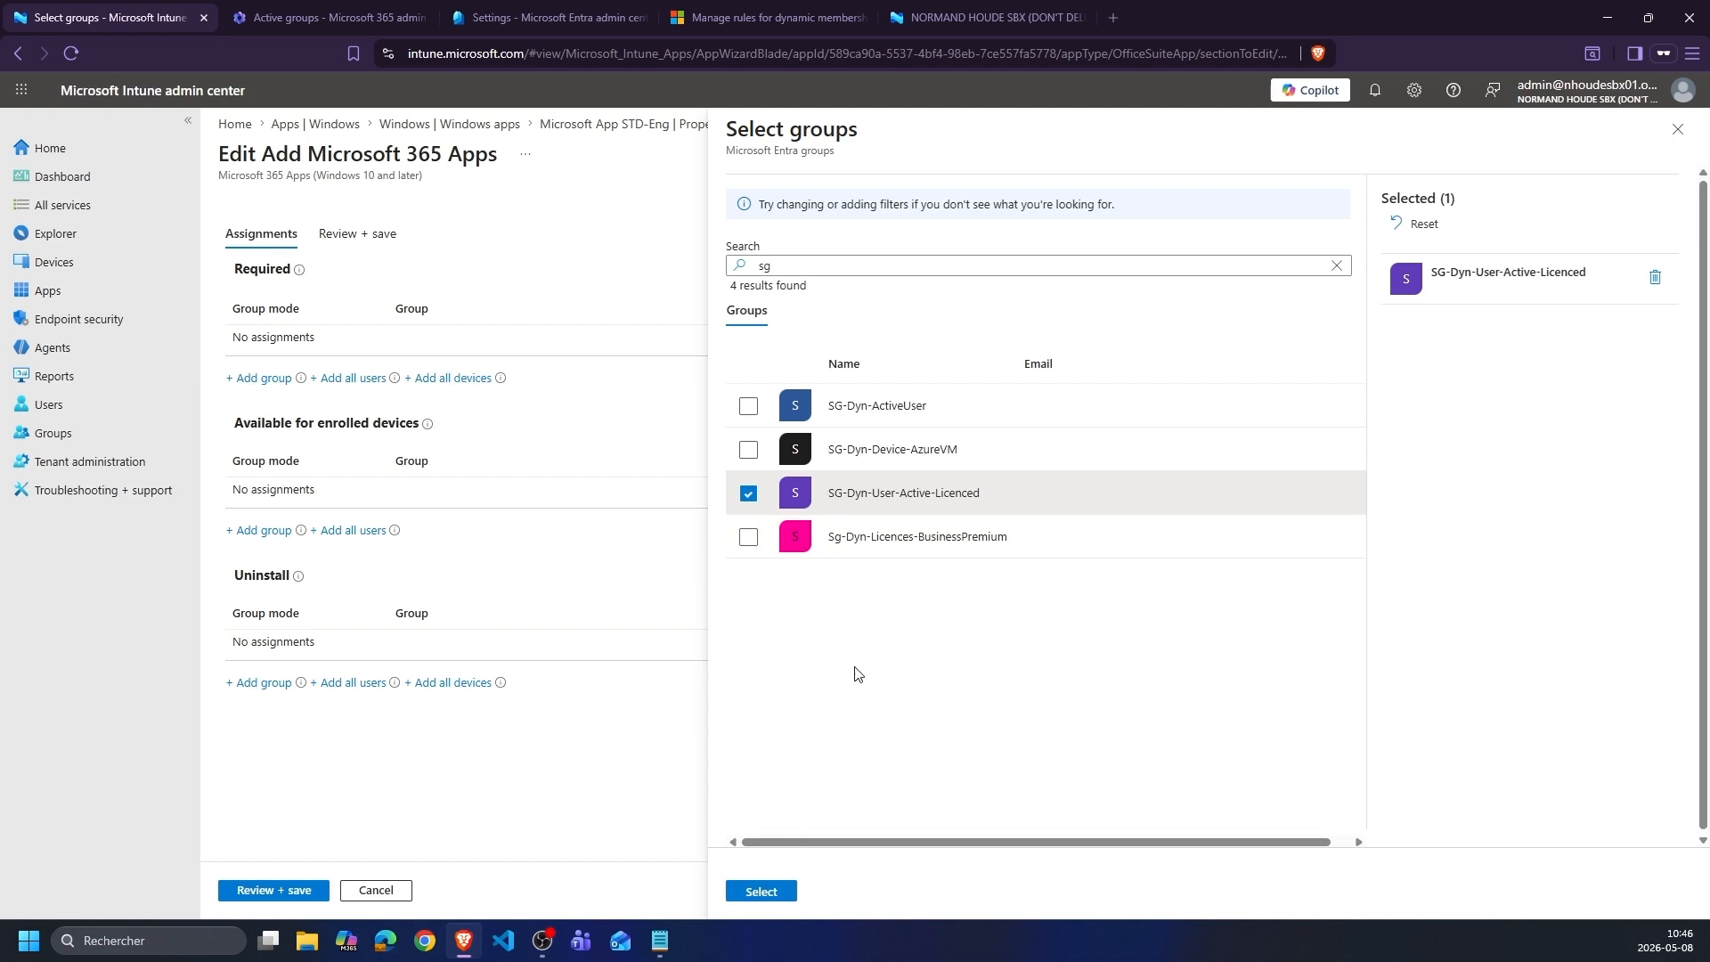
left_click(780, 890)
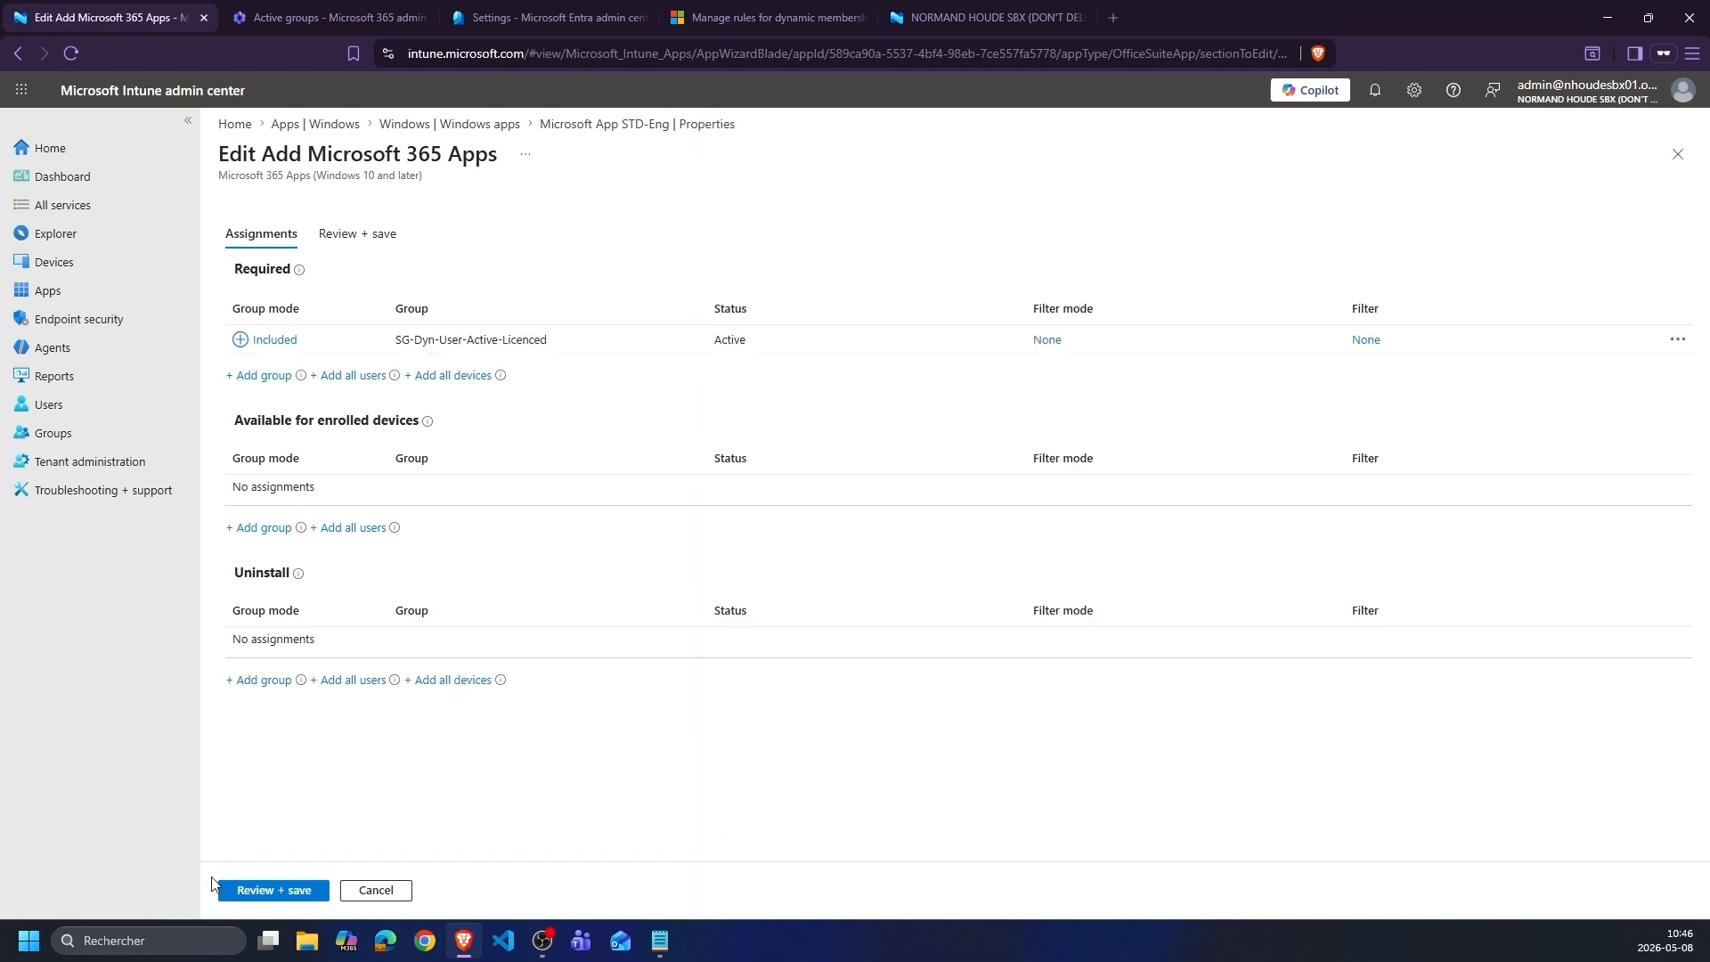
left_click(243, 890)
left_click(249, 893)
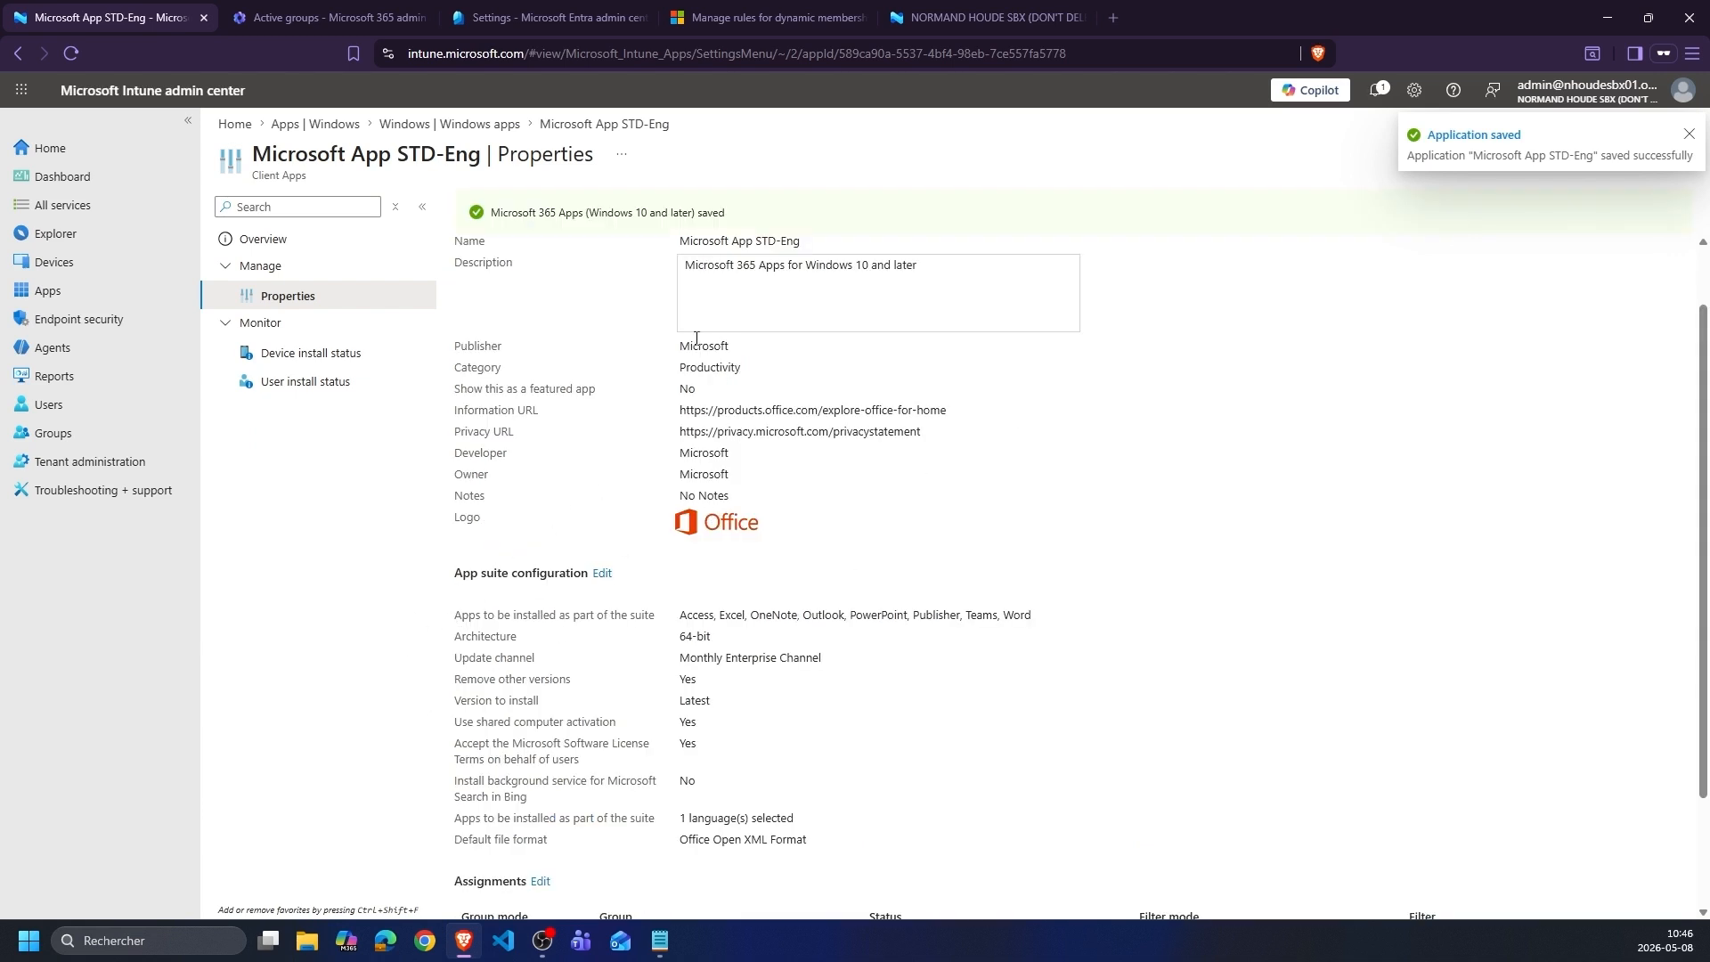
- Leave the app properties and switch to the Azure portal home page at portal.azure.com
left_click(236, 125)
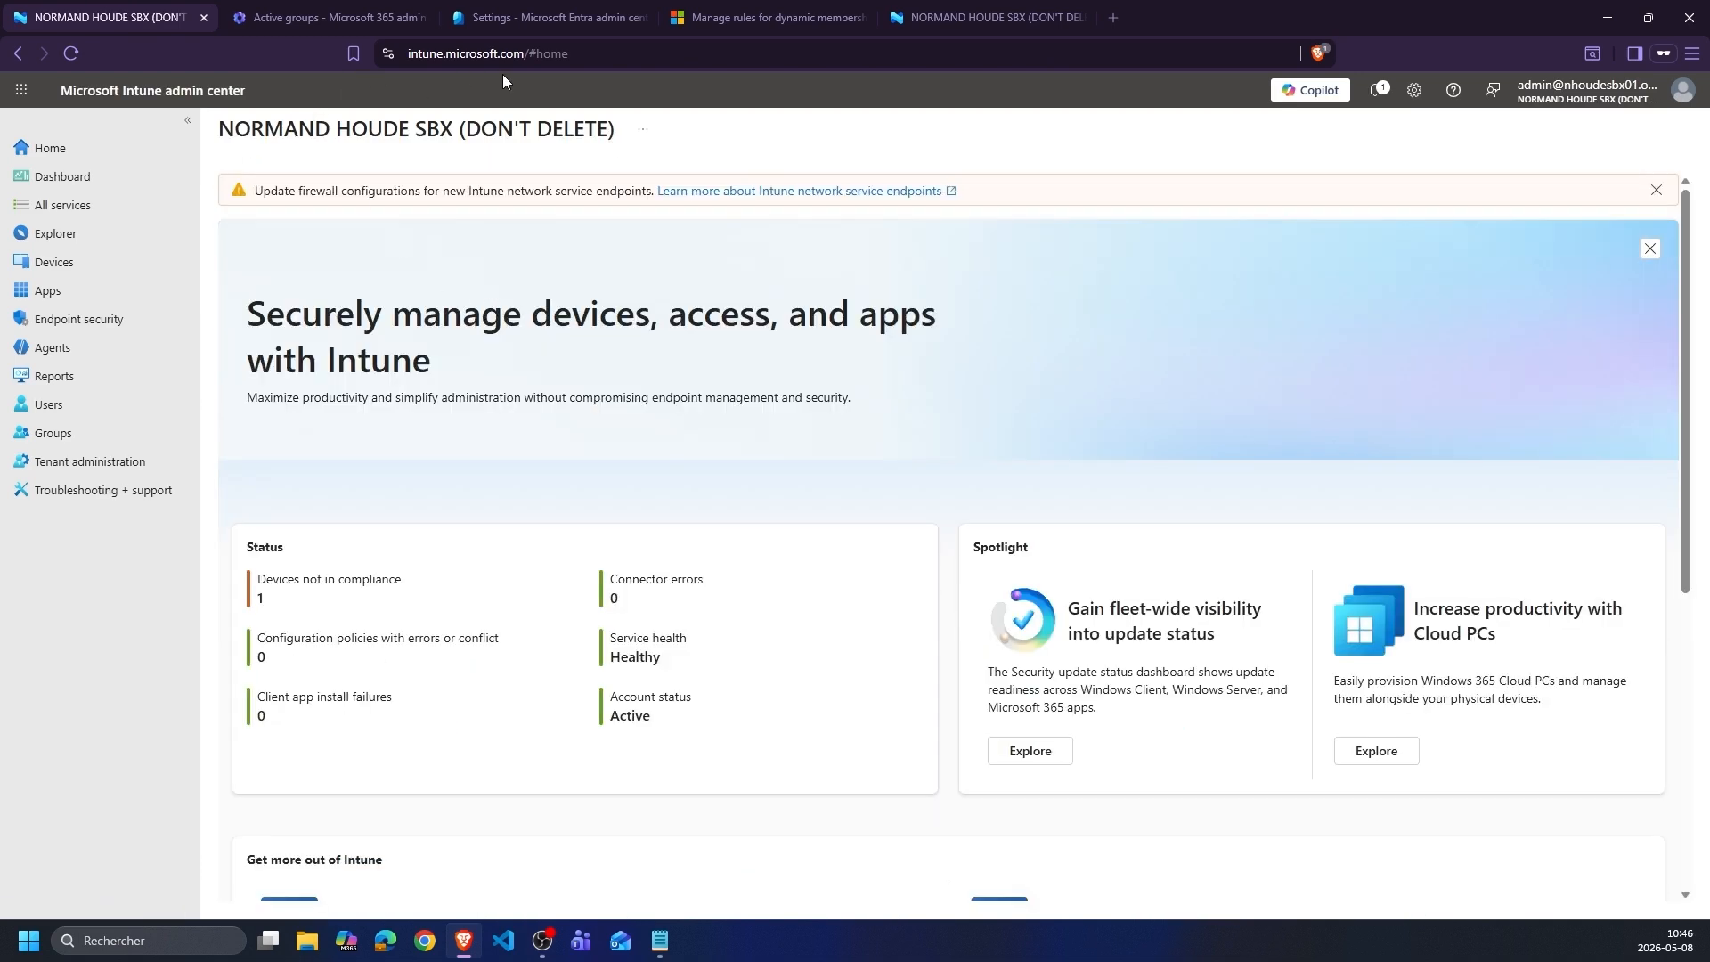
left_click(520, 58)
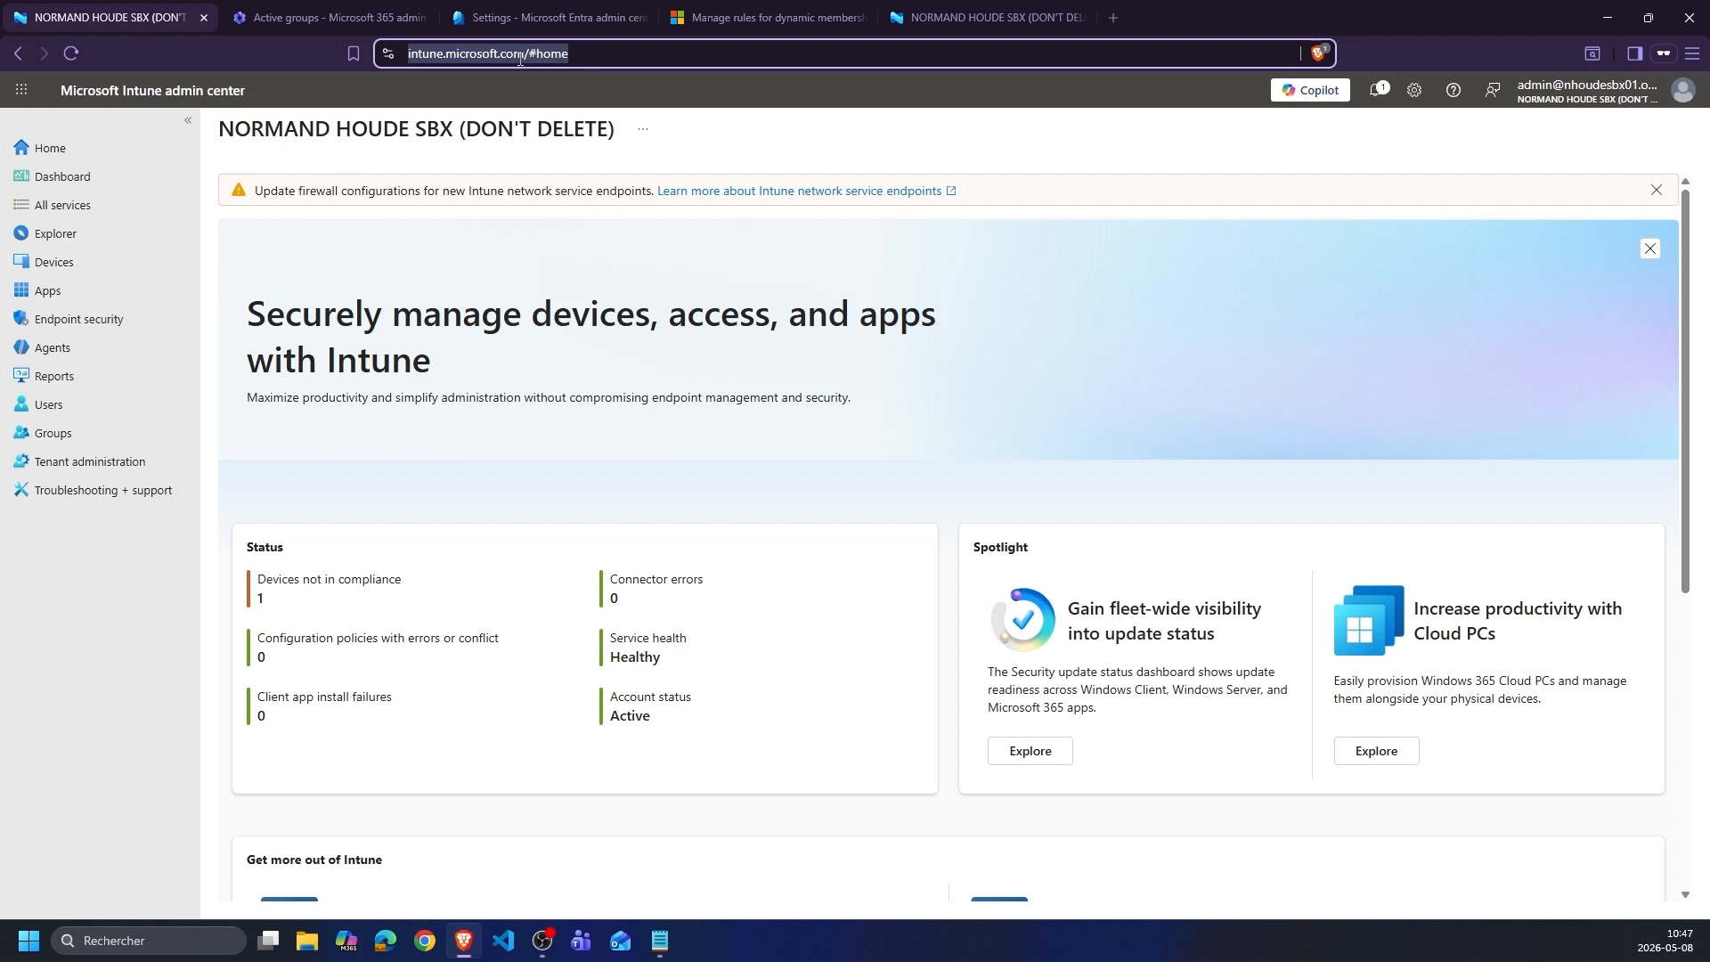
type("po")
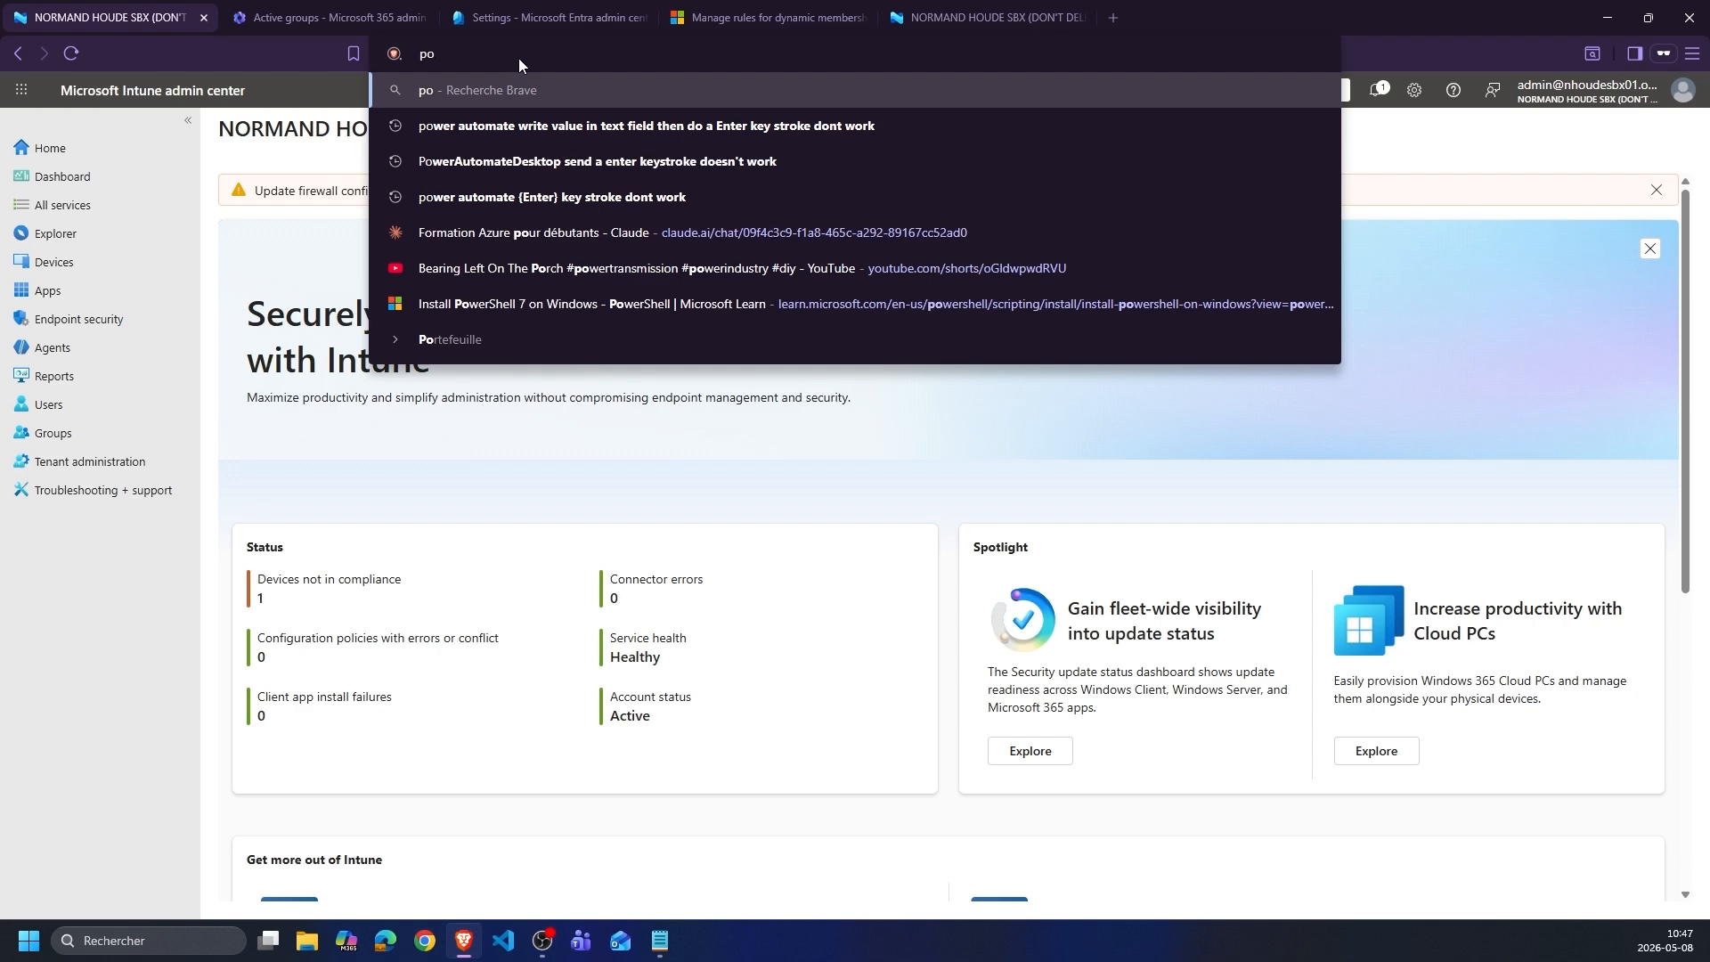
type("rtal.azu")
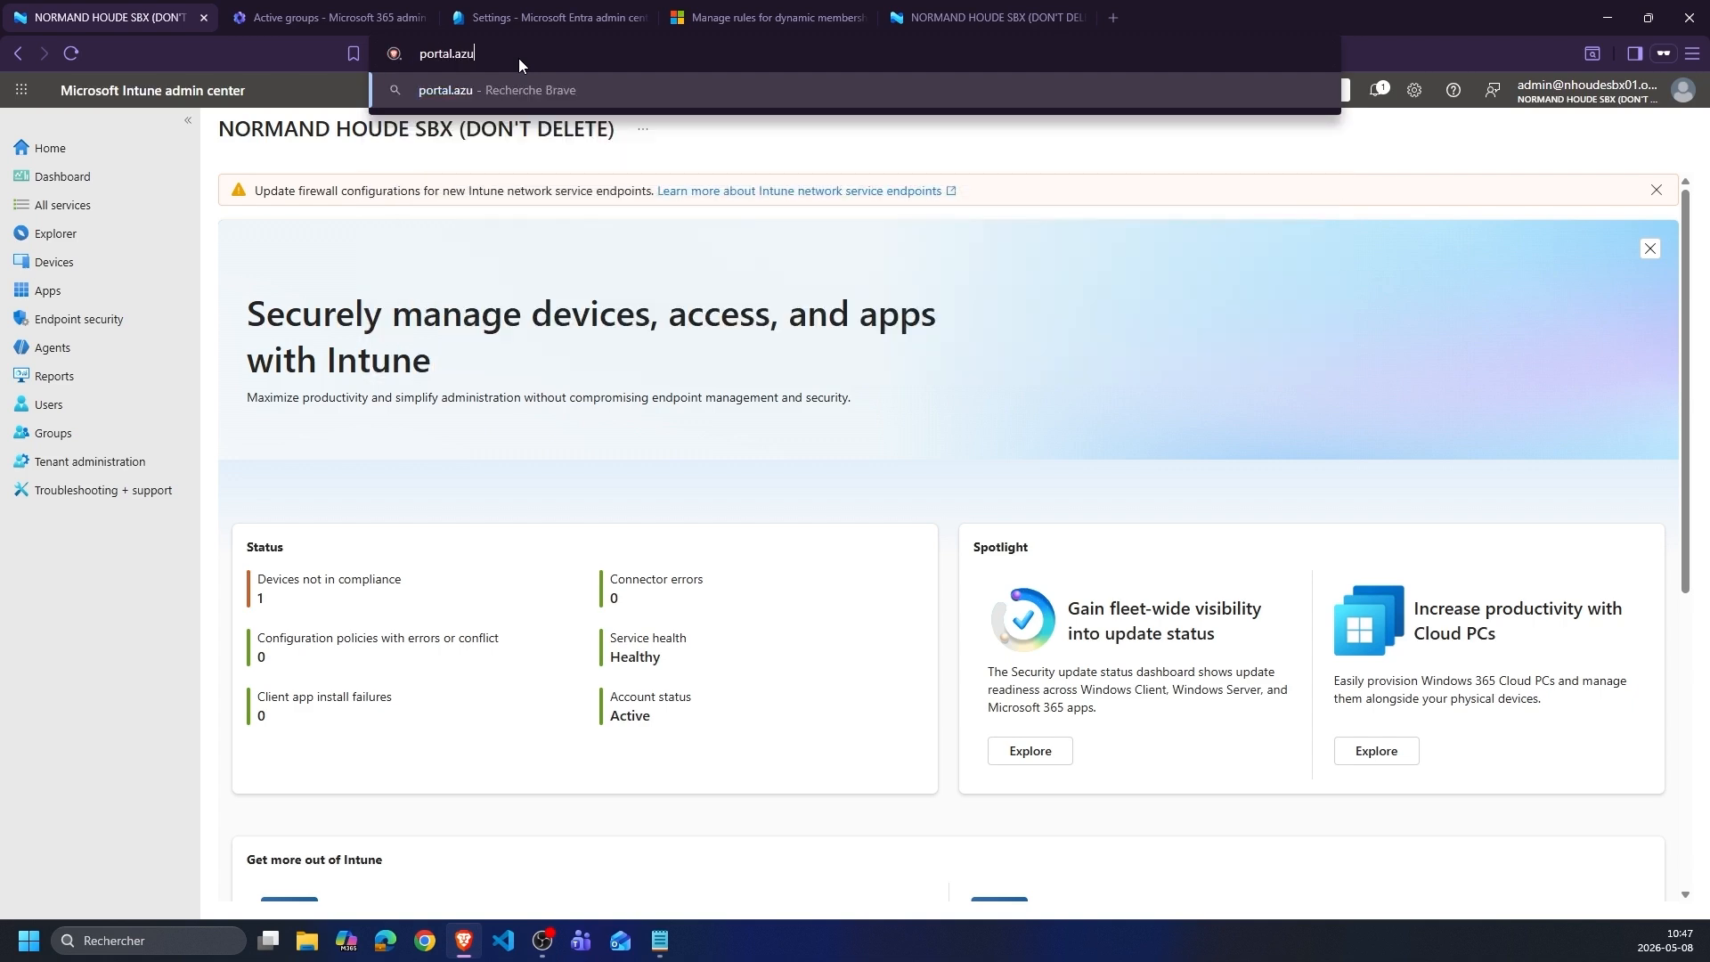
type("re.com")
key("Return")
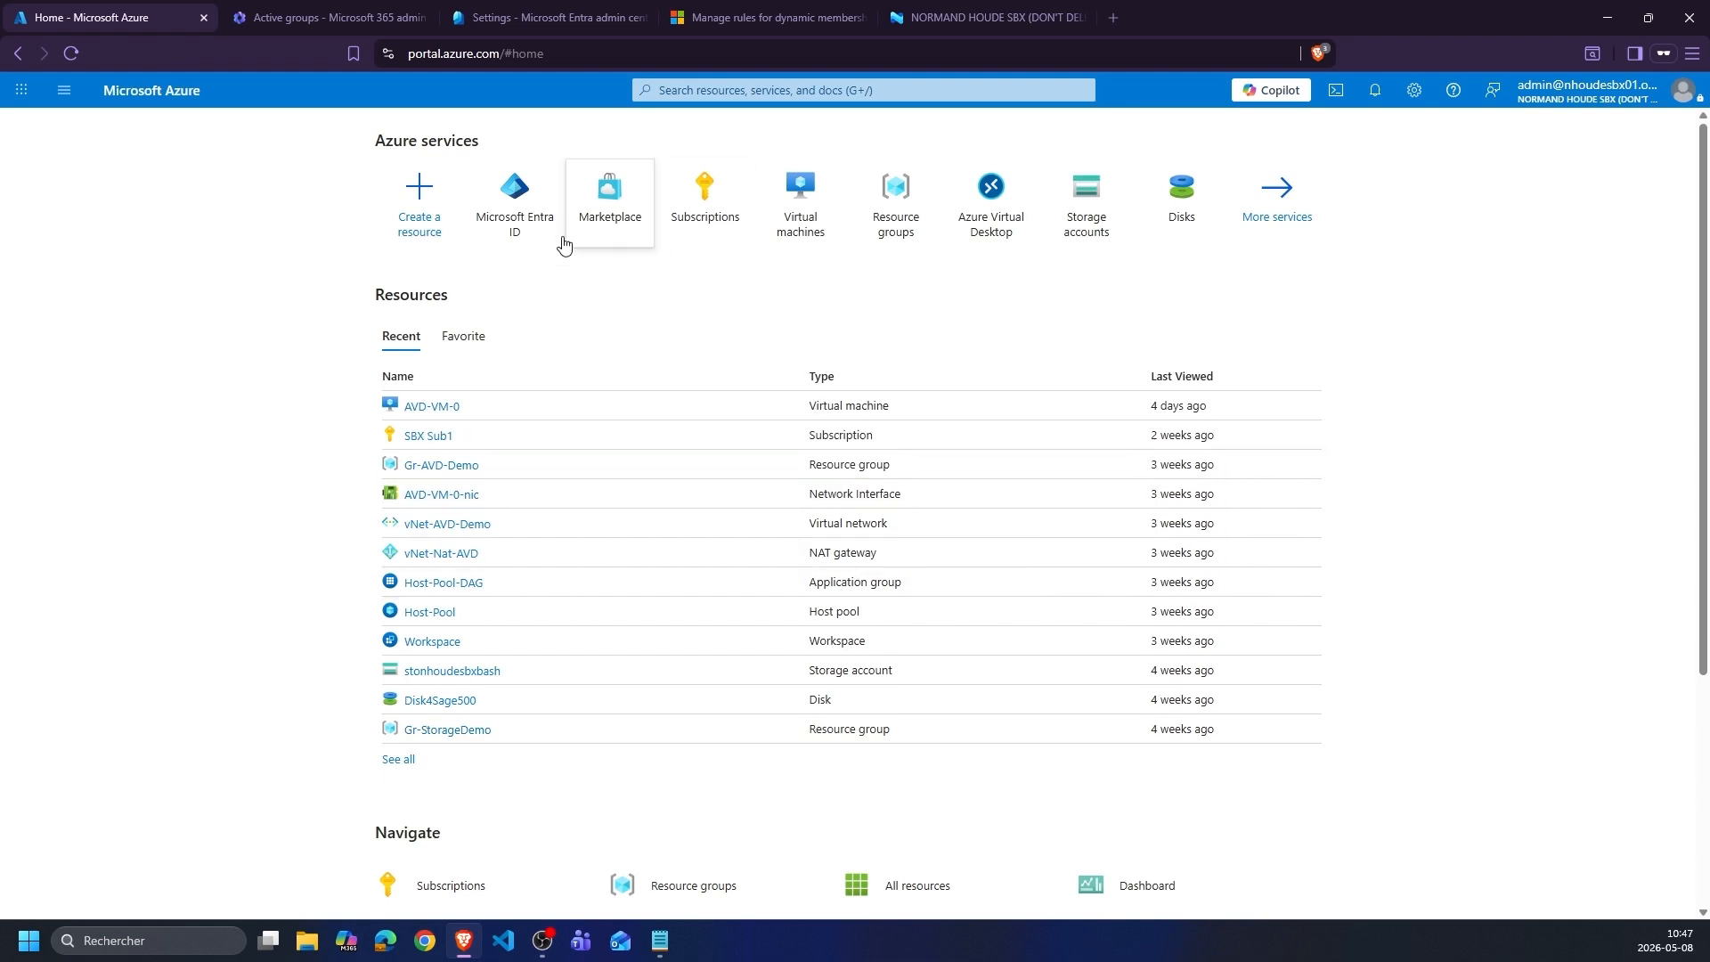
- Open Microsoft Entra ID and go to the tenant's groups overview
mouse_move(548, 169)
left_mouse_down()
mouse_move(512, 298)
mouse_move(549, 166)
left_mouse_up()
mouse_move(710, 67)
left_mouse_down()
mouse_move(649, 67)
mouse_move(891, 89)
mouse_move(712, 61)
left_mouse_up()
key("Escape")
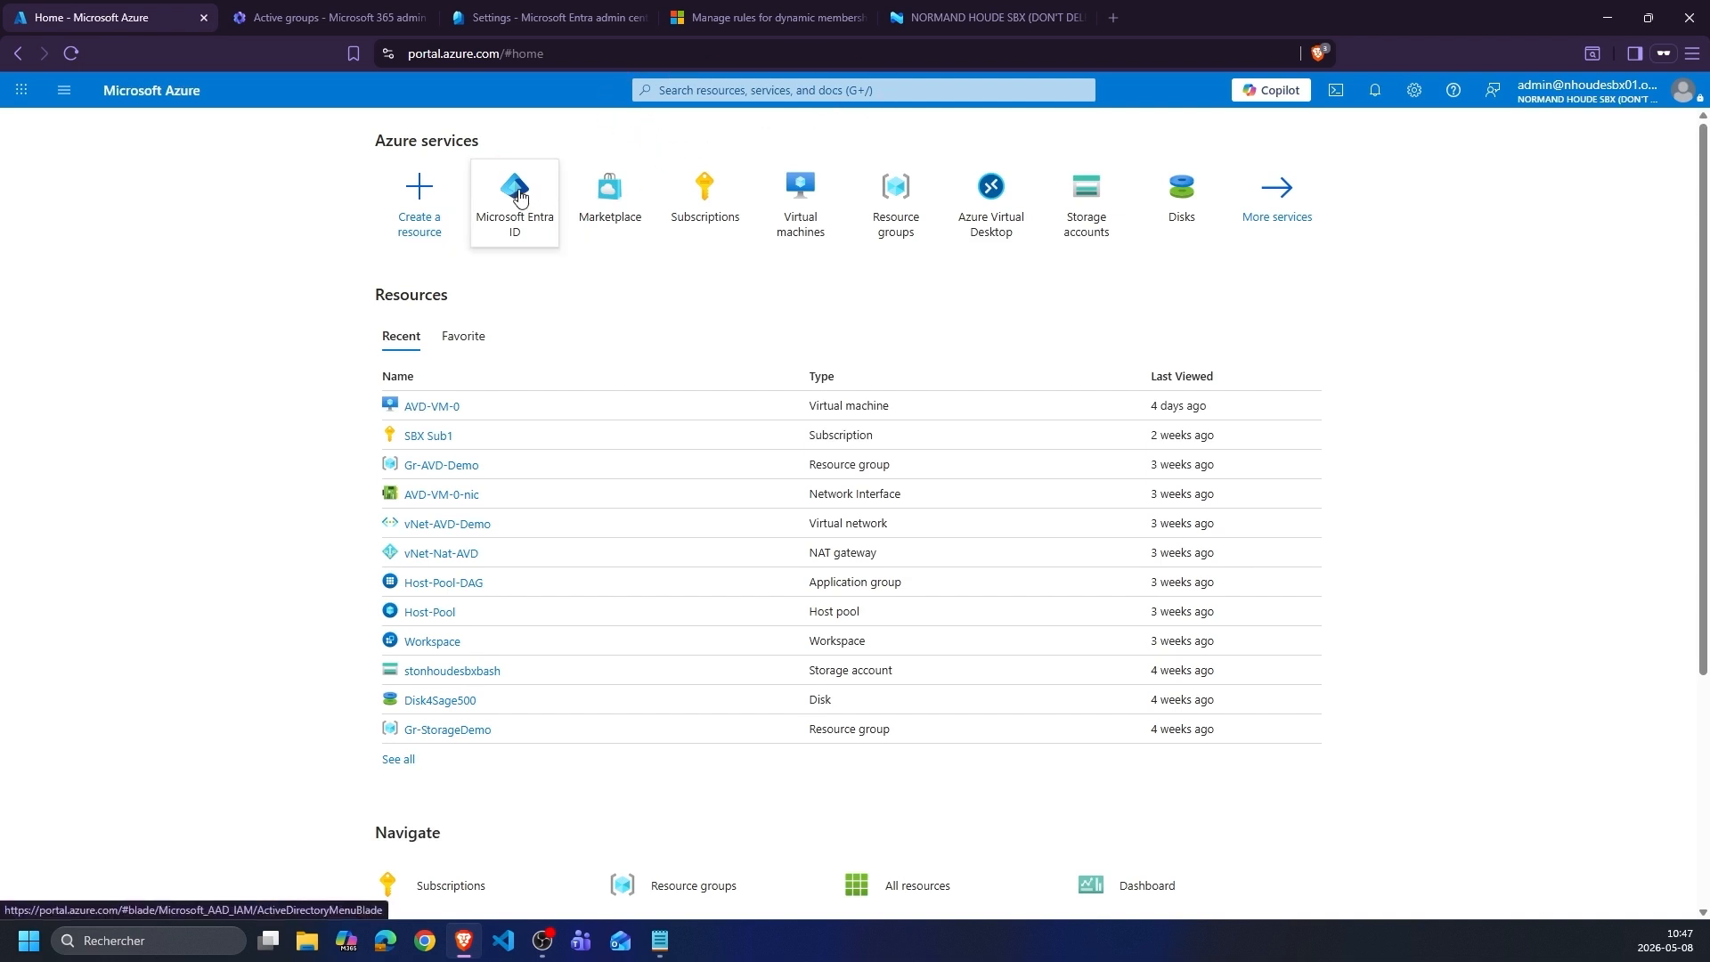
left_click(532, 204)
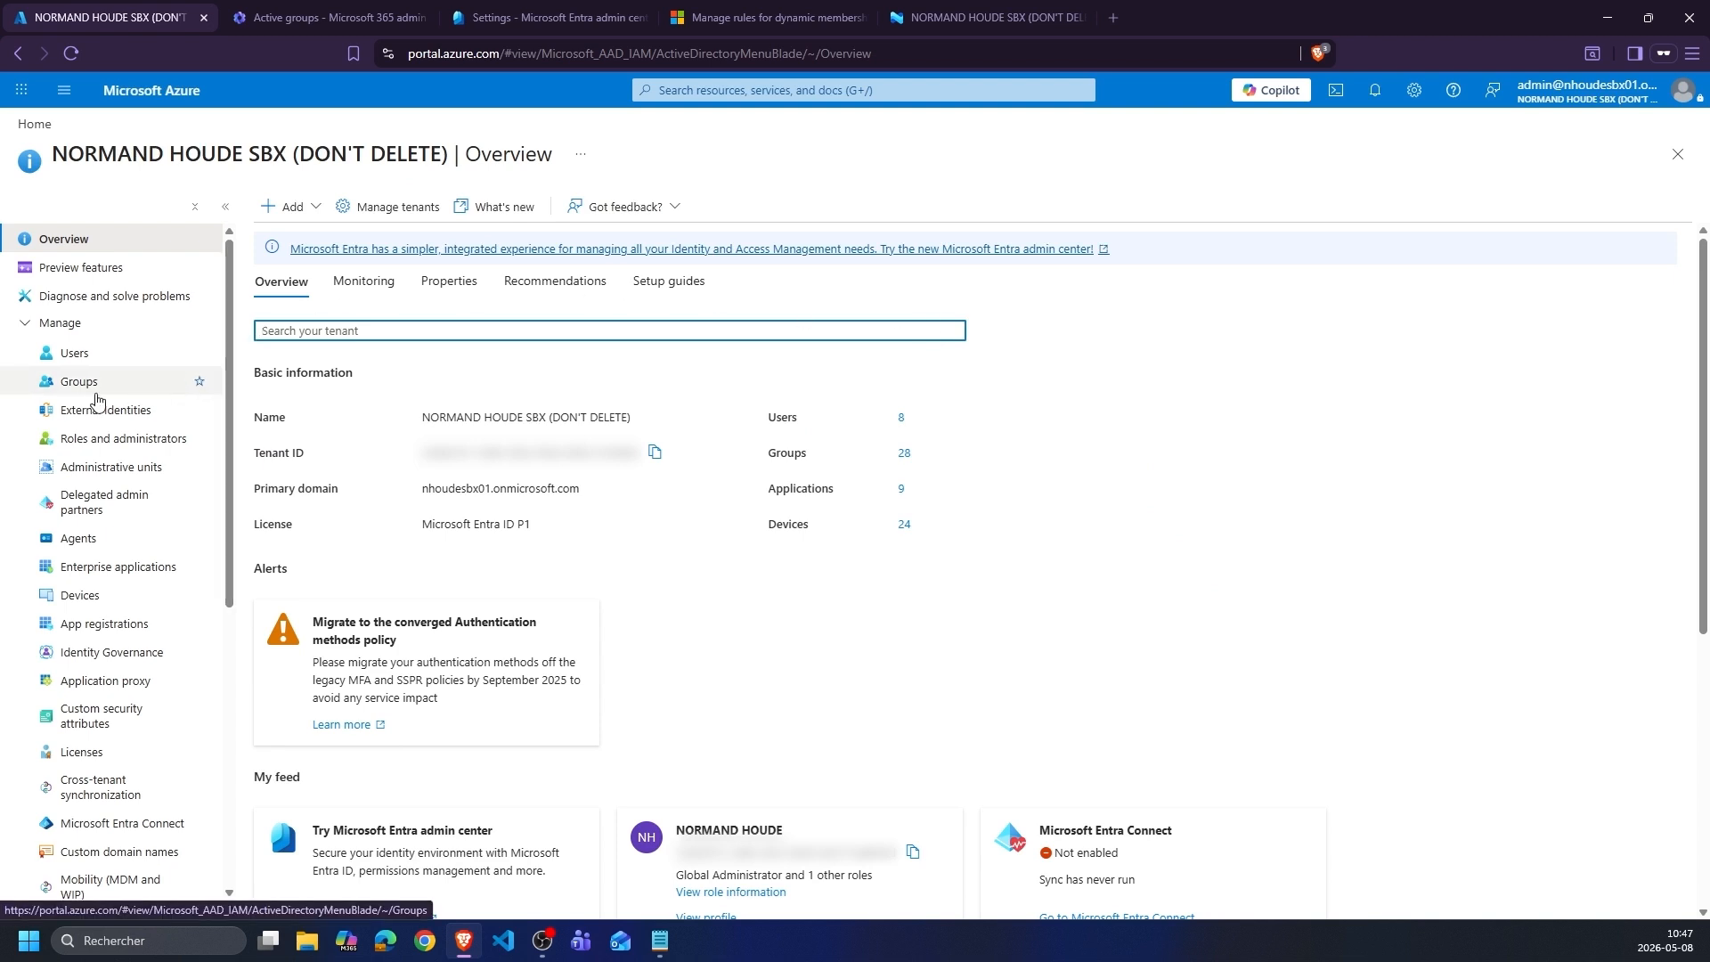
left_click(80, 383)
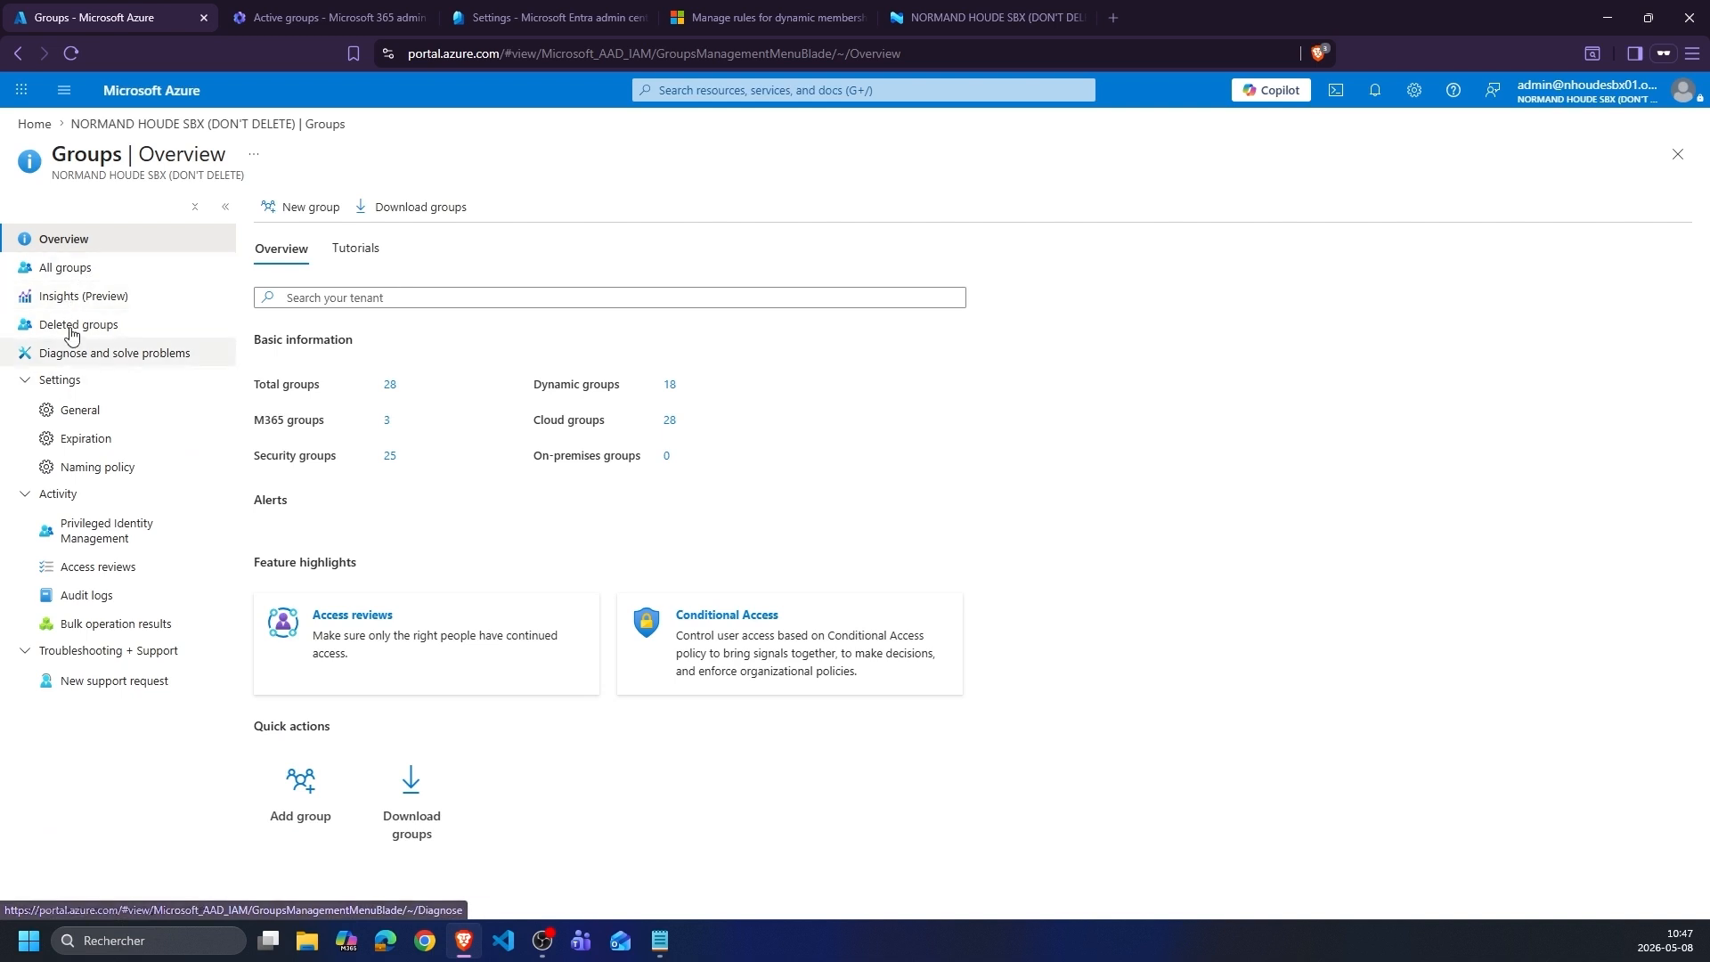
left_click(65, 269)
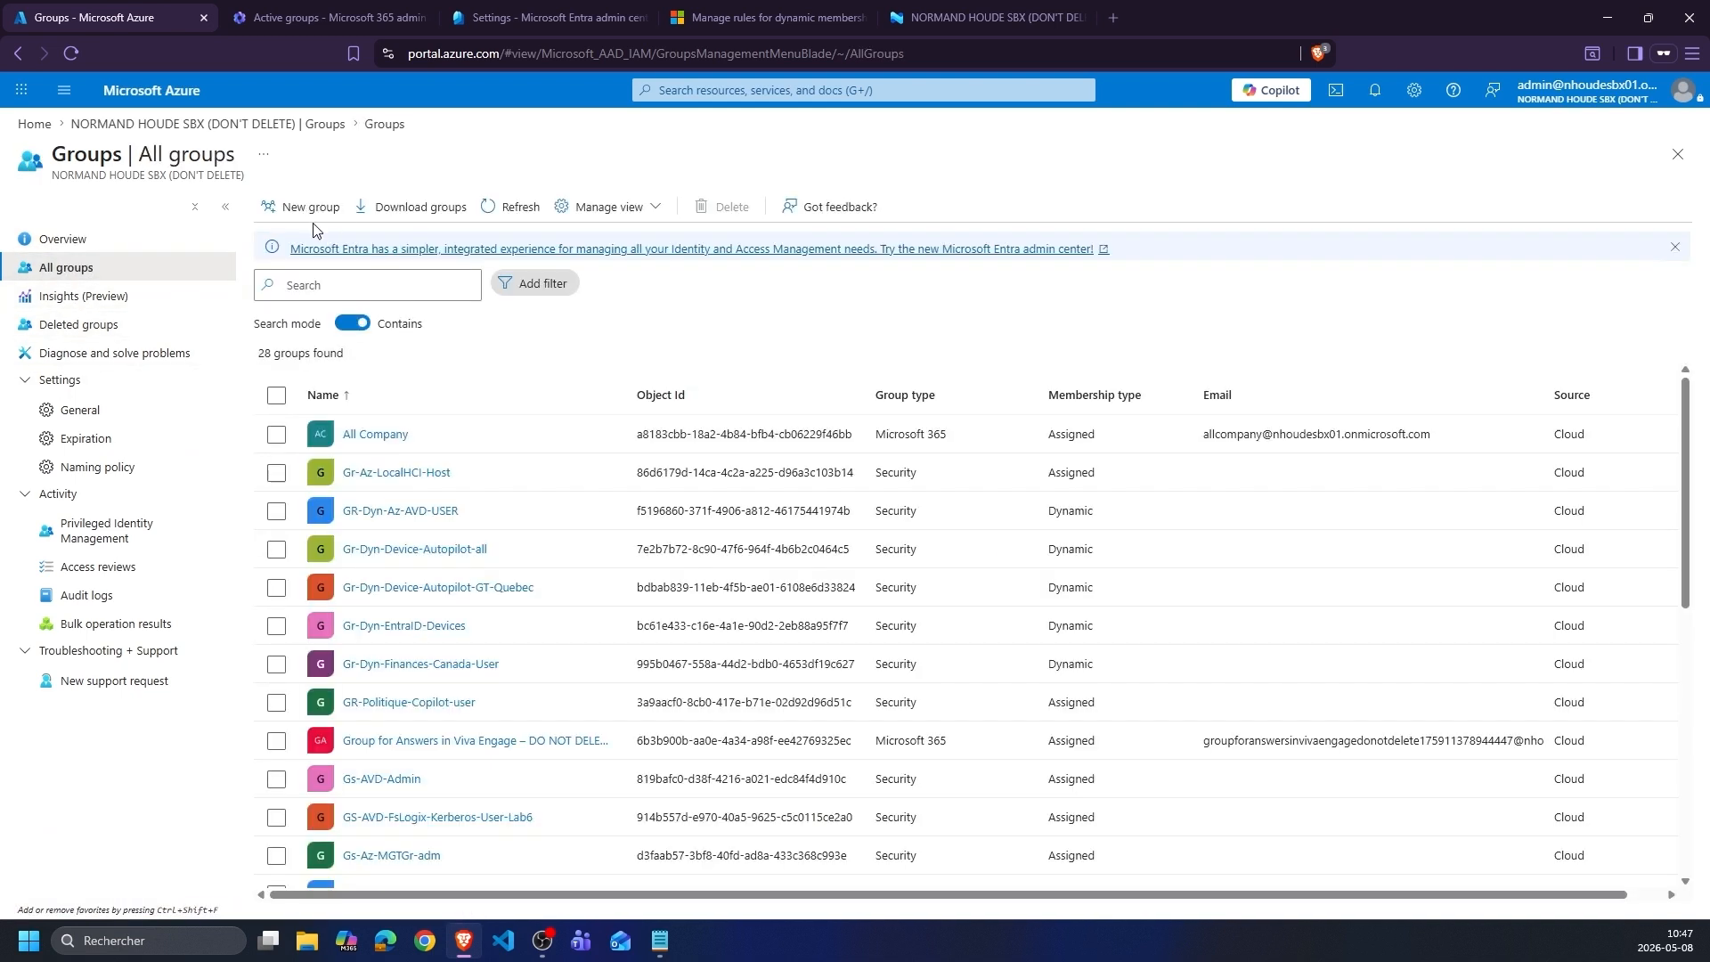
left_click(301, 208)
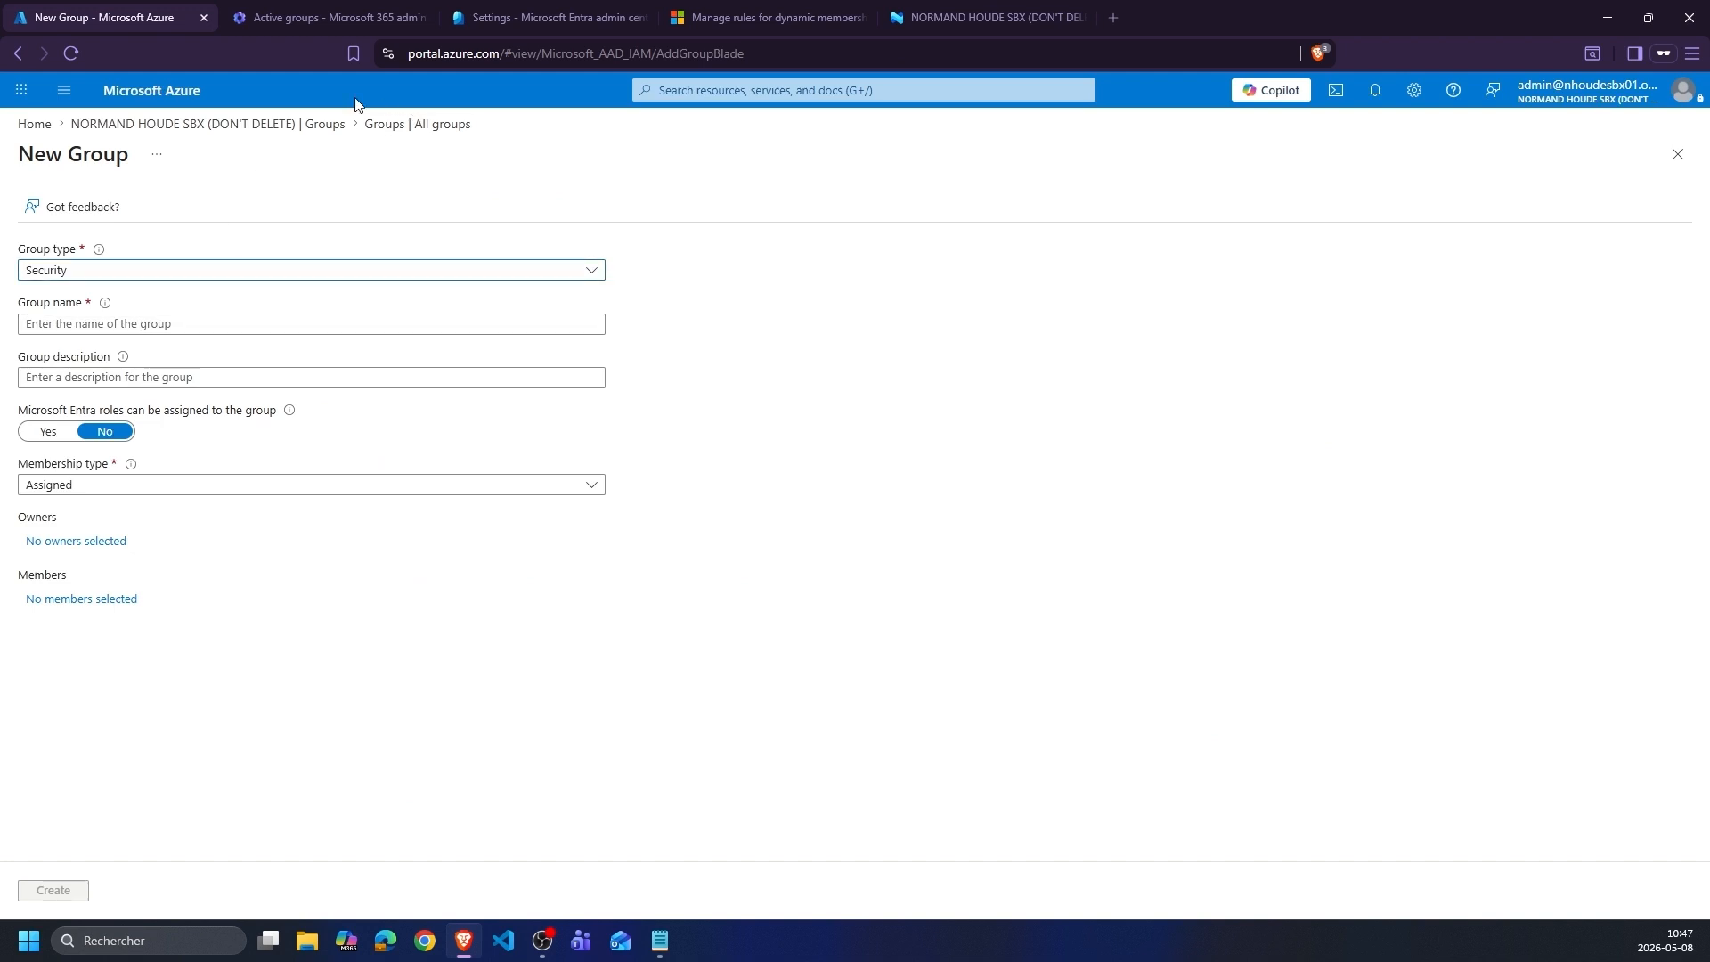
left_click(286, 125)
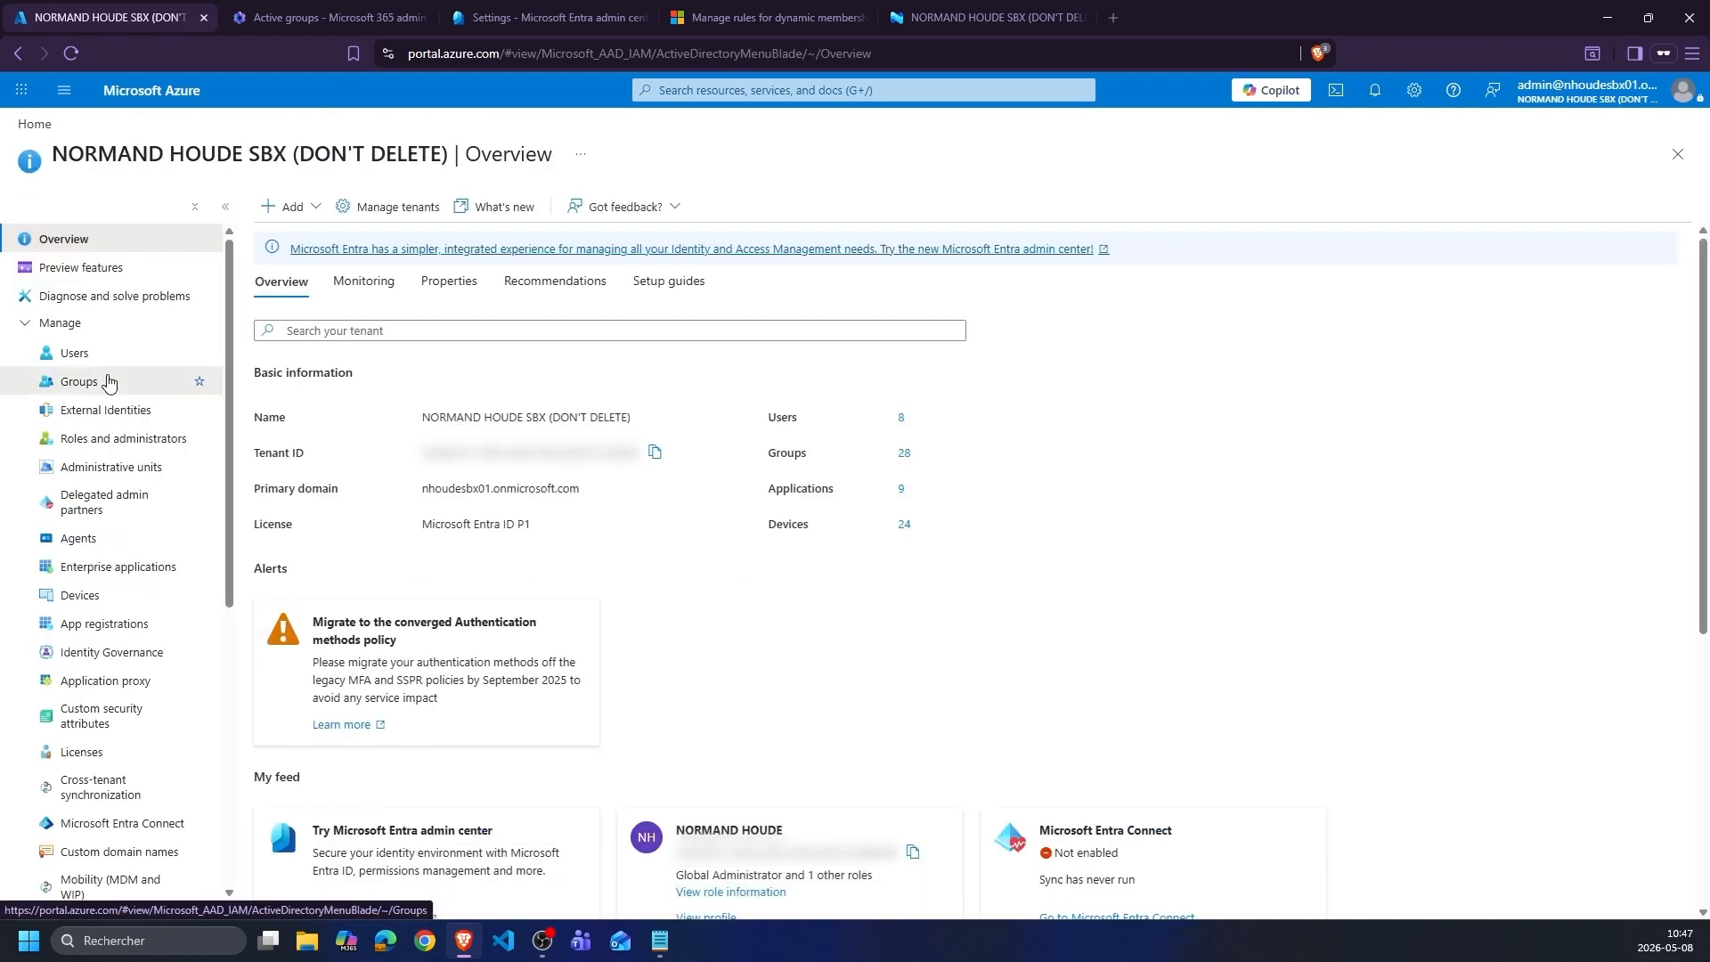
- Open the group Gs-Dyn-User-Langue-Fr from the tenant's full group list and review its dynamic membership rule syntax
left_click(108, 382)
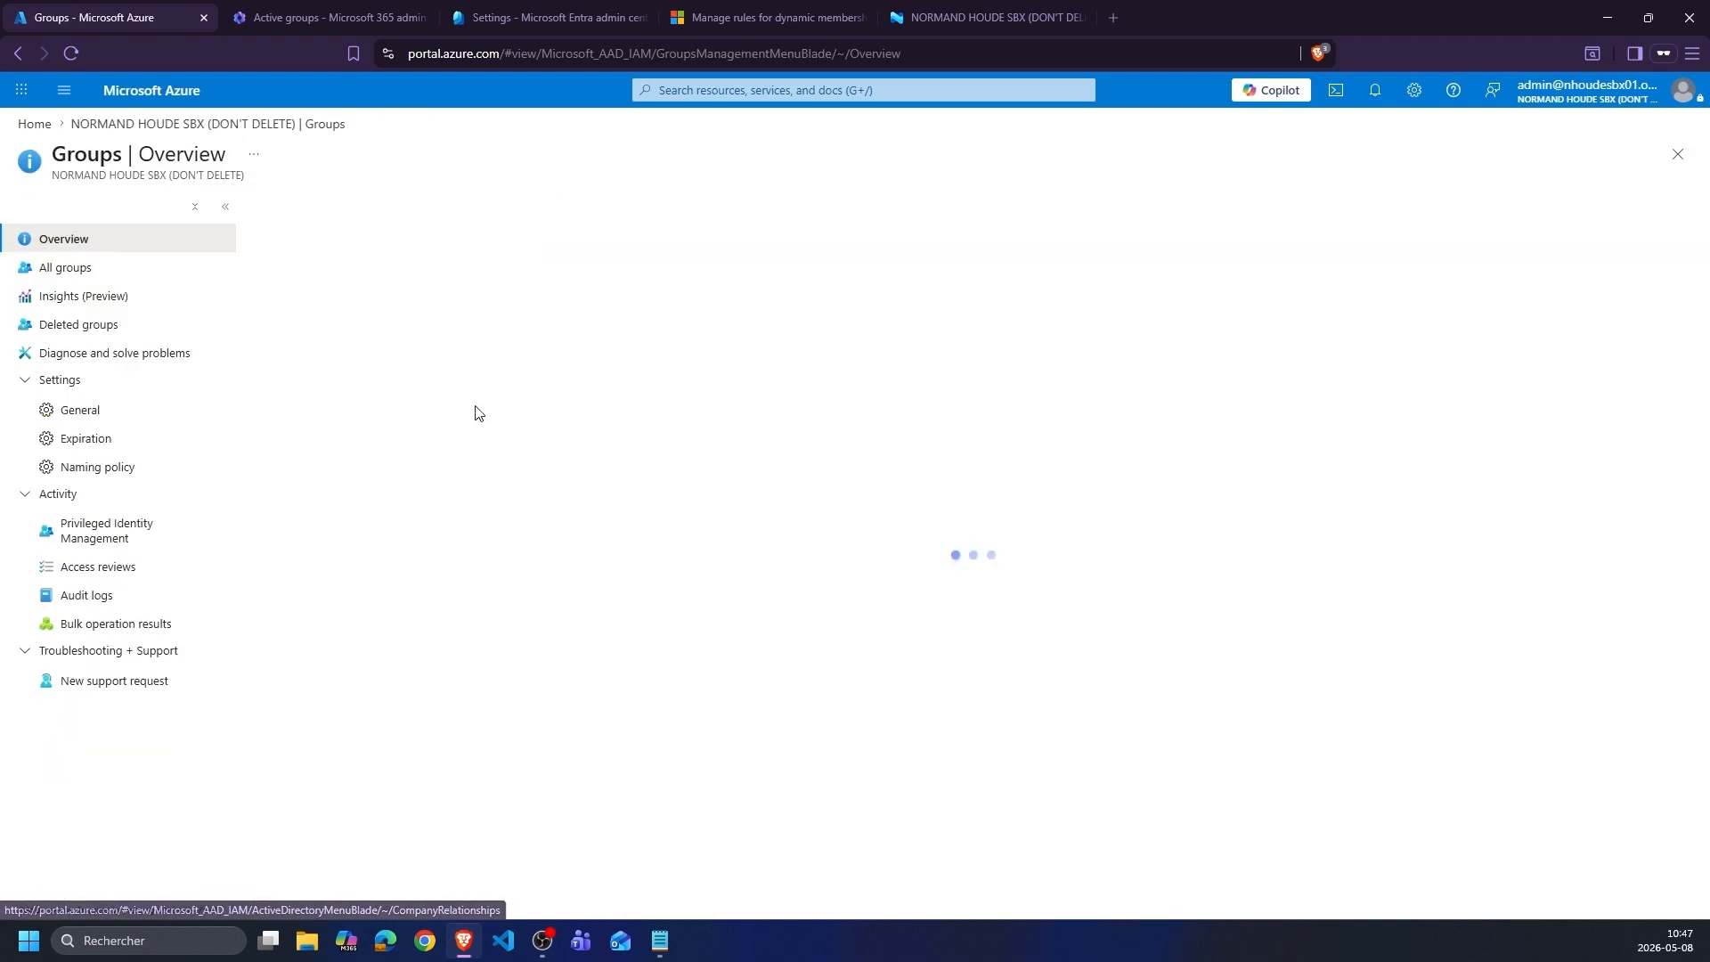
left_click(55, 268)
scroll(489, 507, "down", 5)
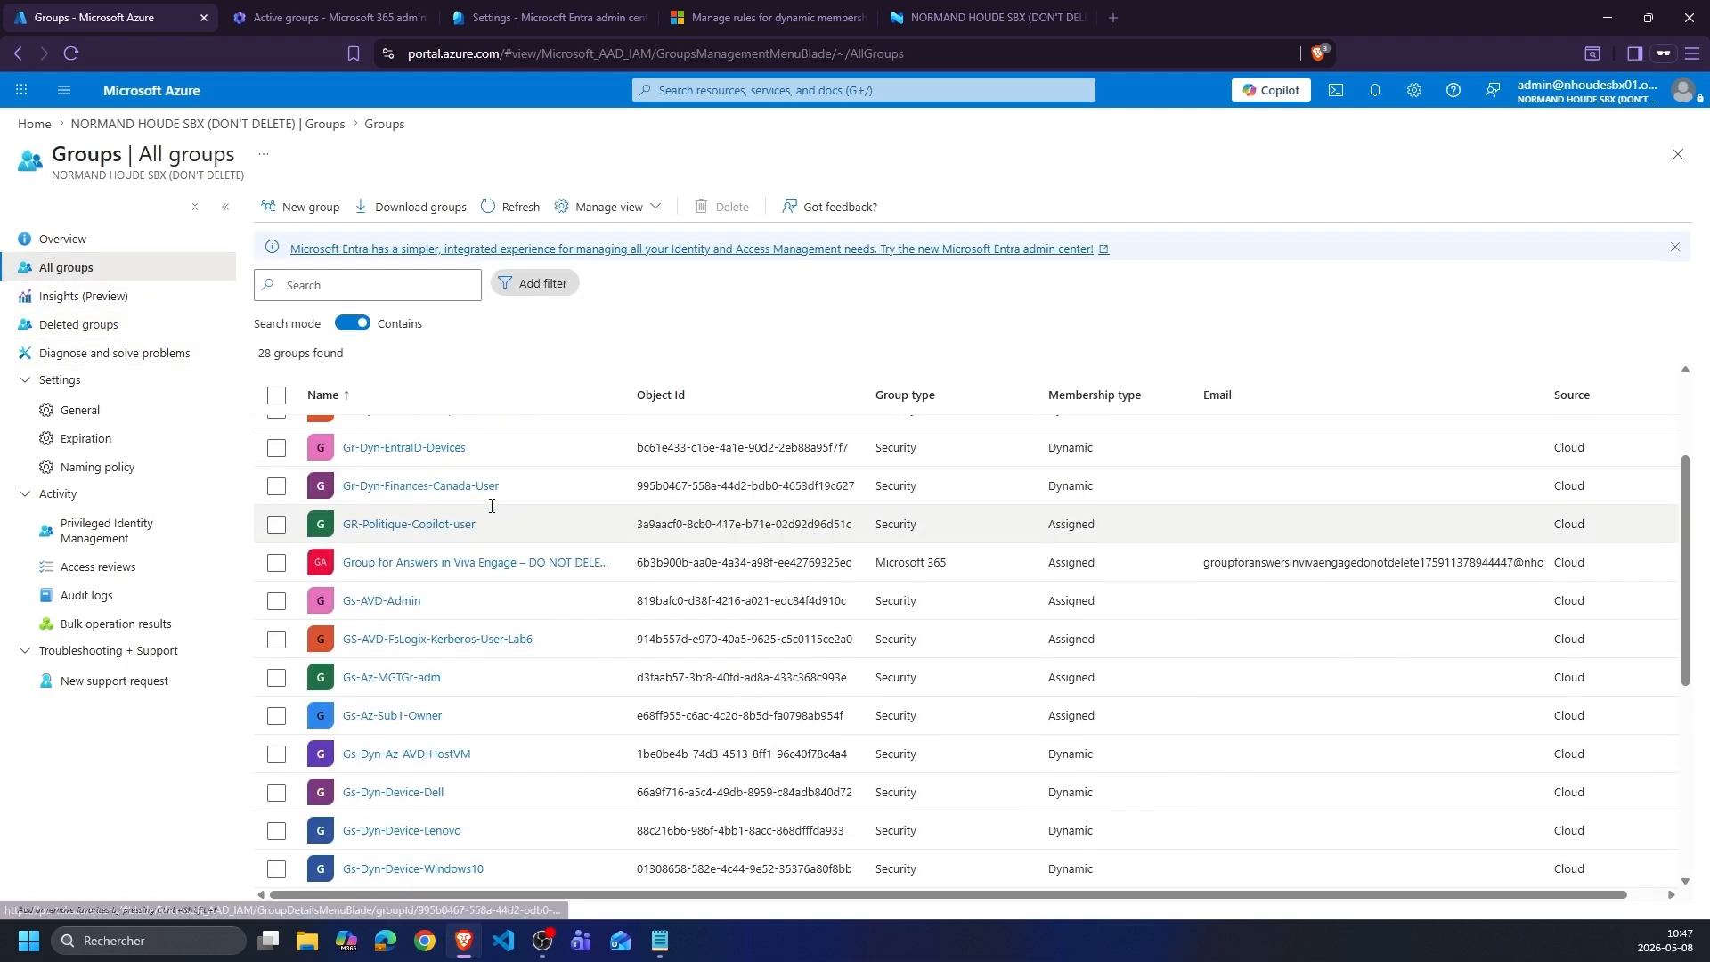
scroll(491, 503, "down", 3)
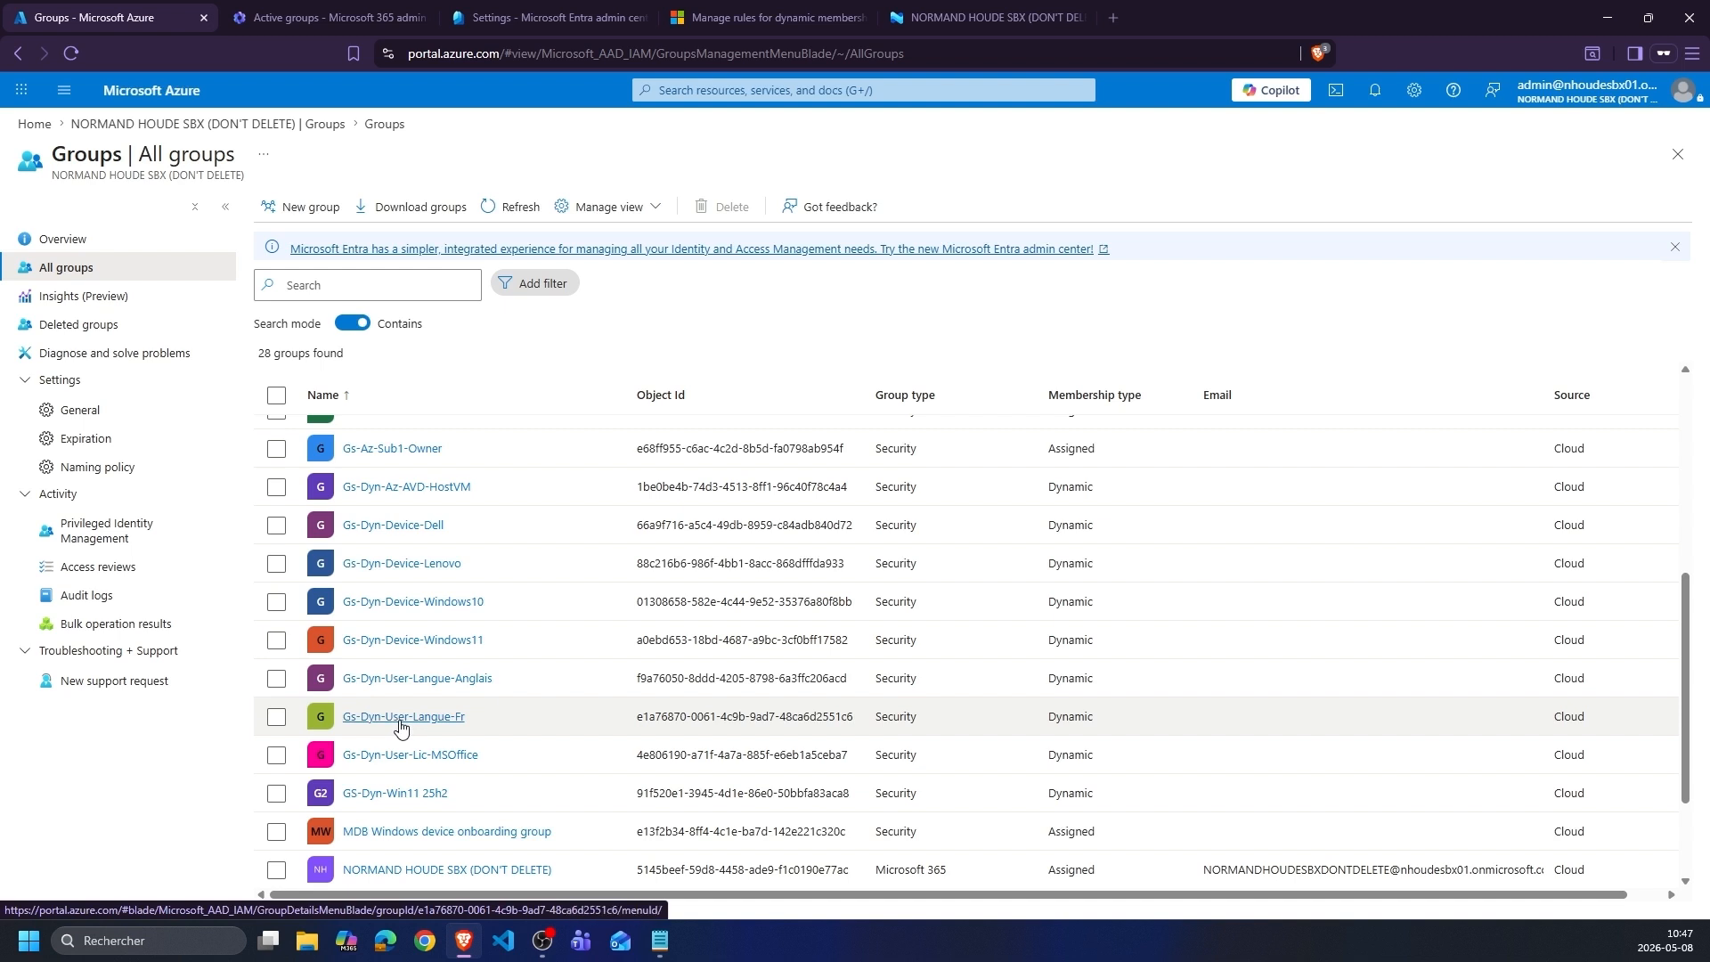
left_click(401, 723)
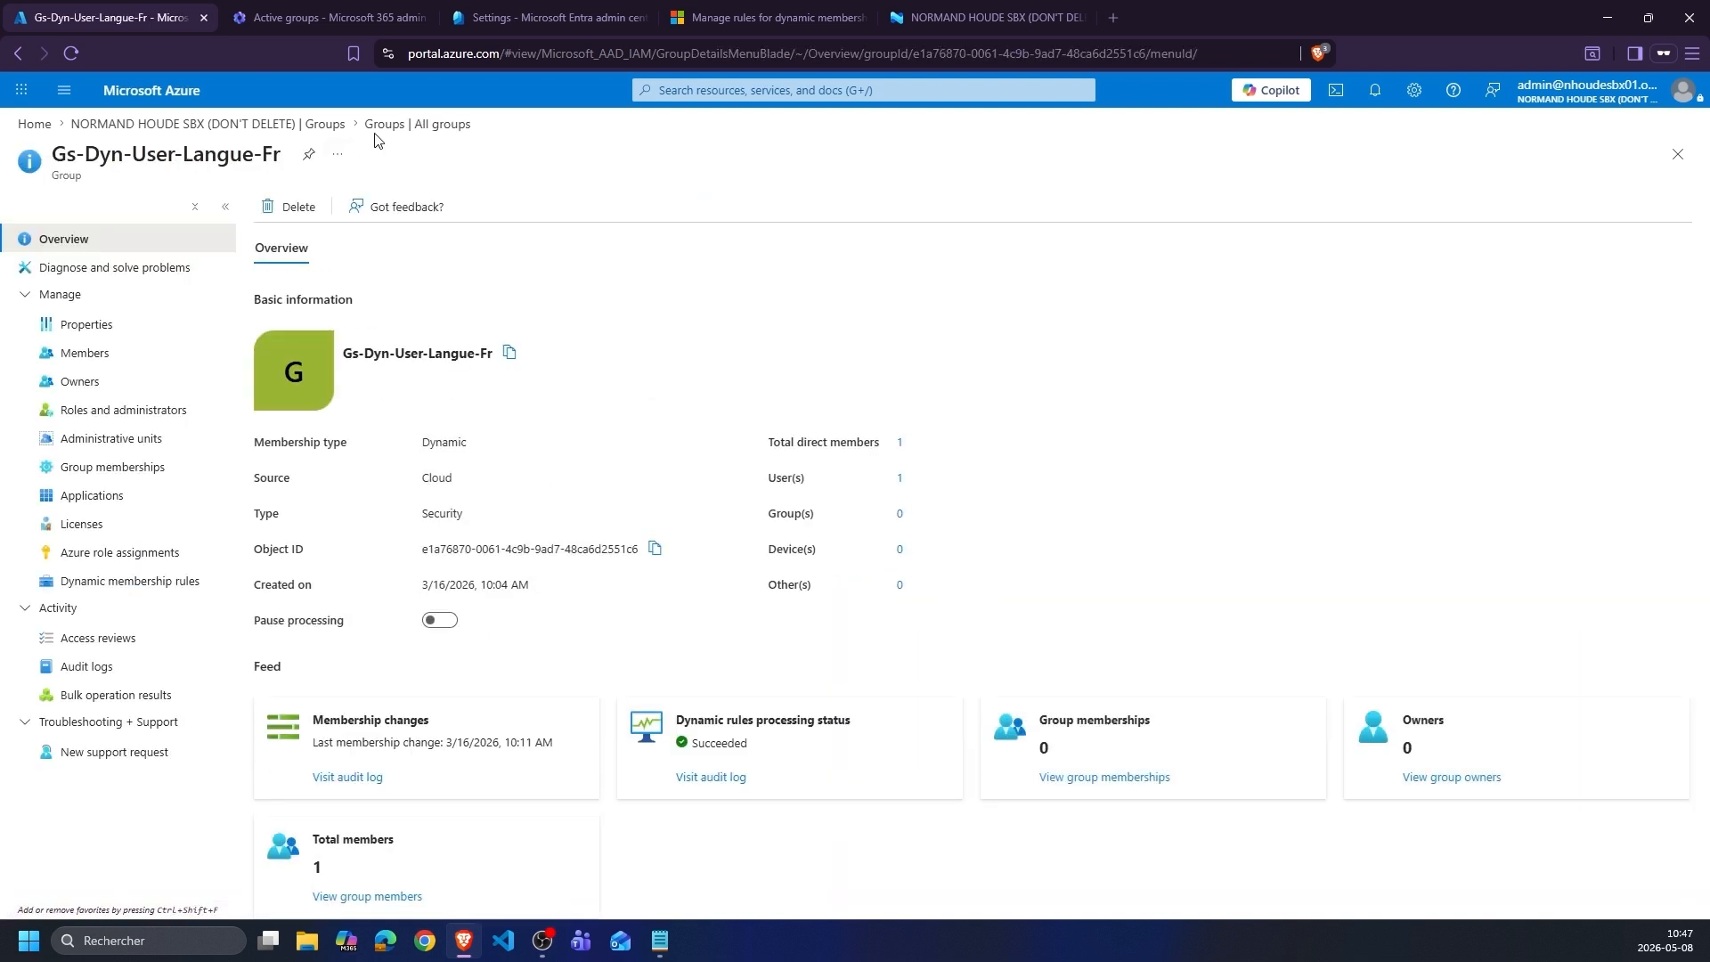
left_click(134, 588)
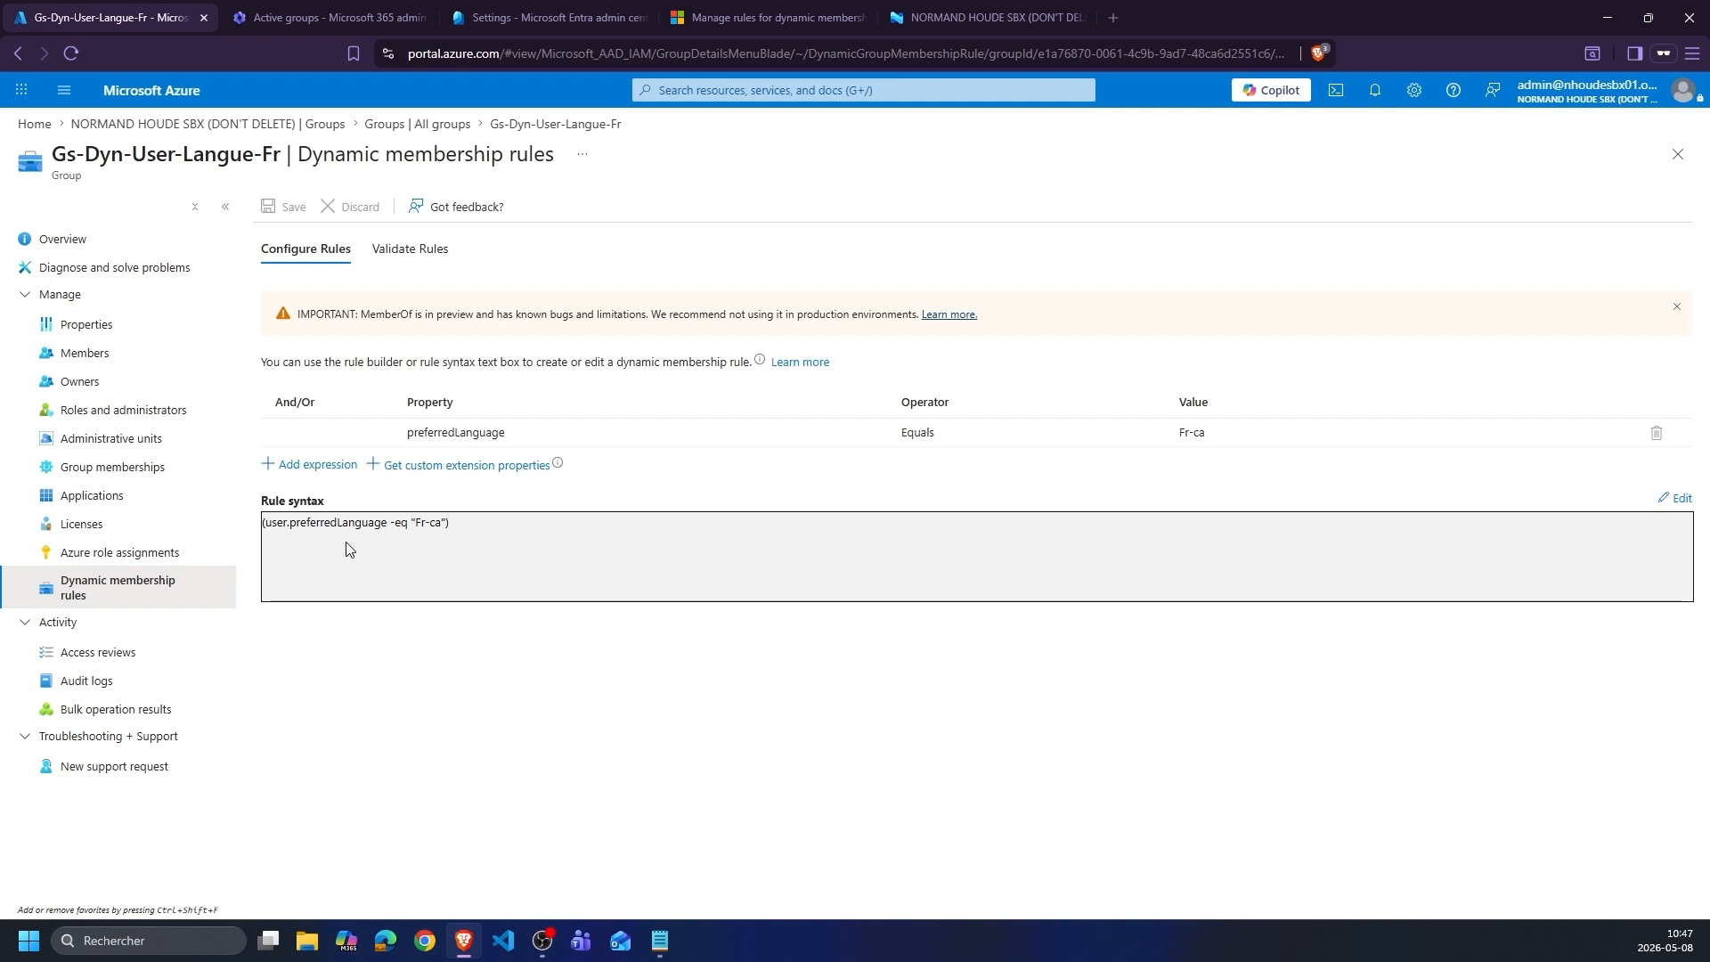
mouse_move(335, 473)
left_mouse_down()
mouse_move(218, 521)
mouse_move(468, 490)
mouse_move(285, 461)
left_mouse_up()
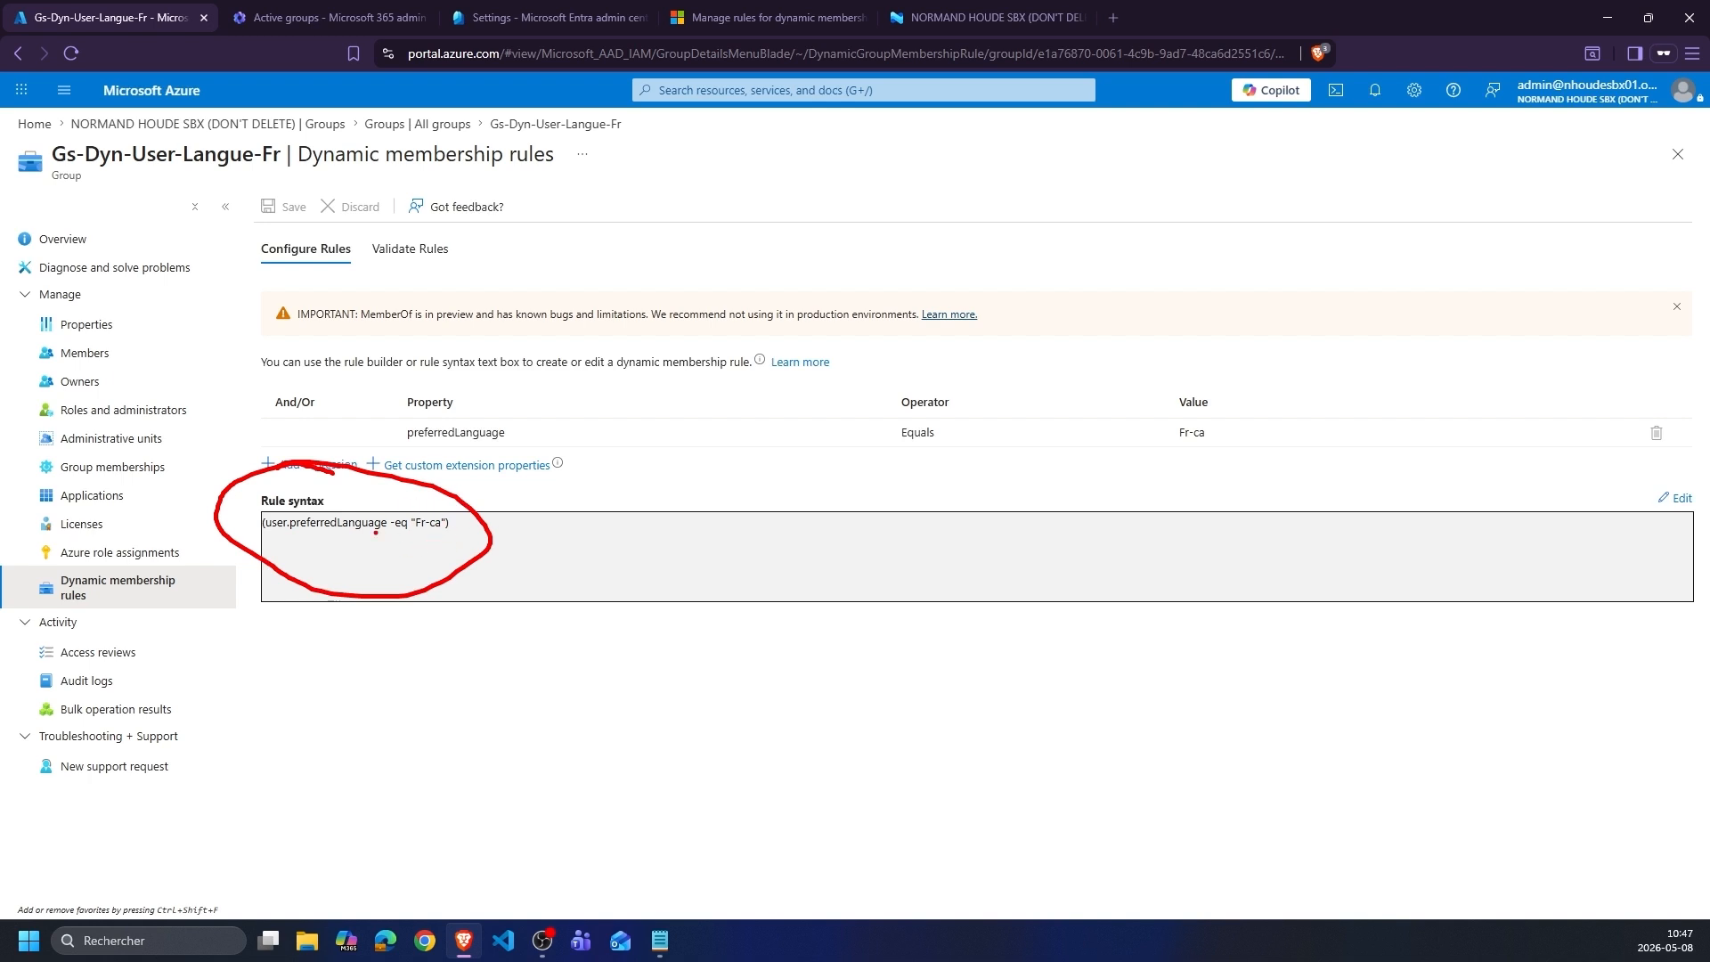
key("Escape")
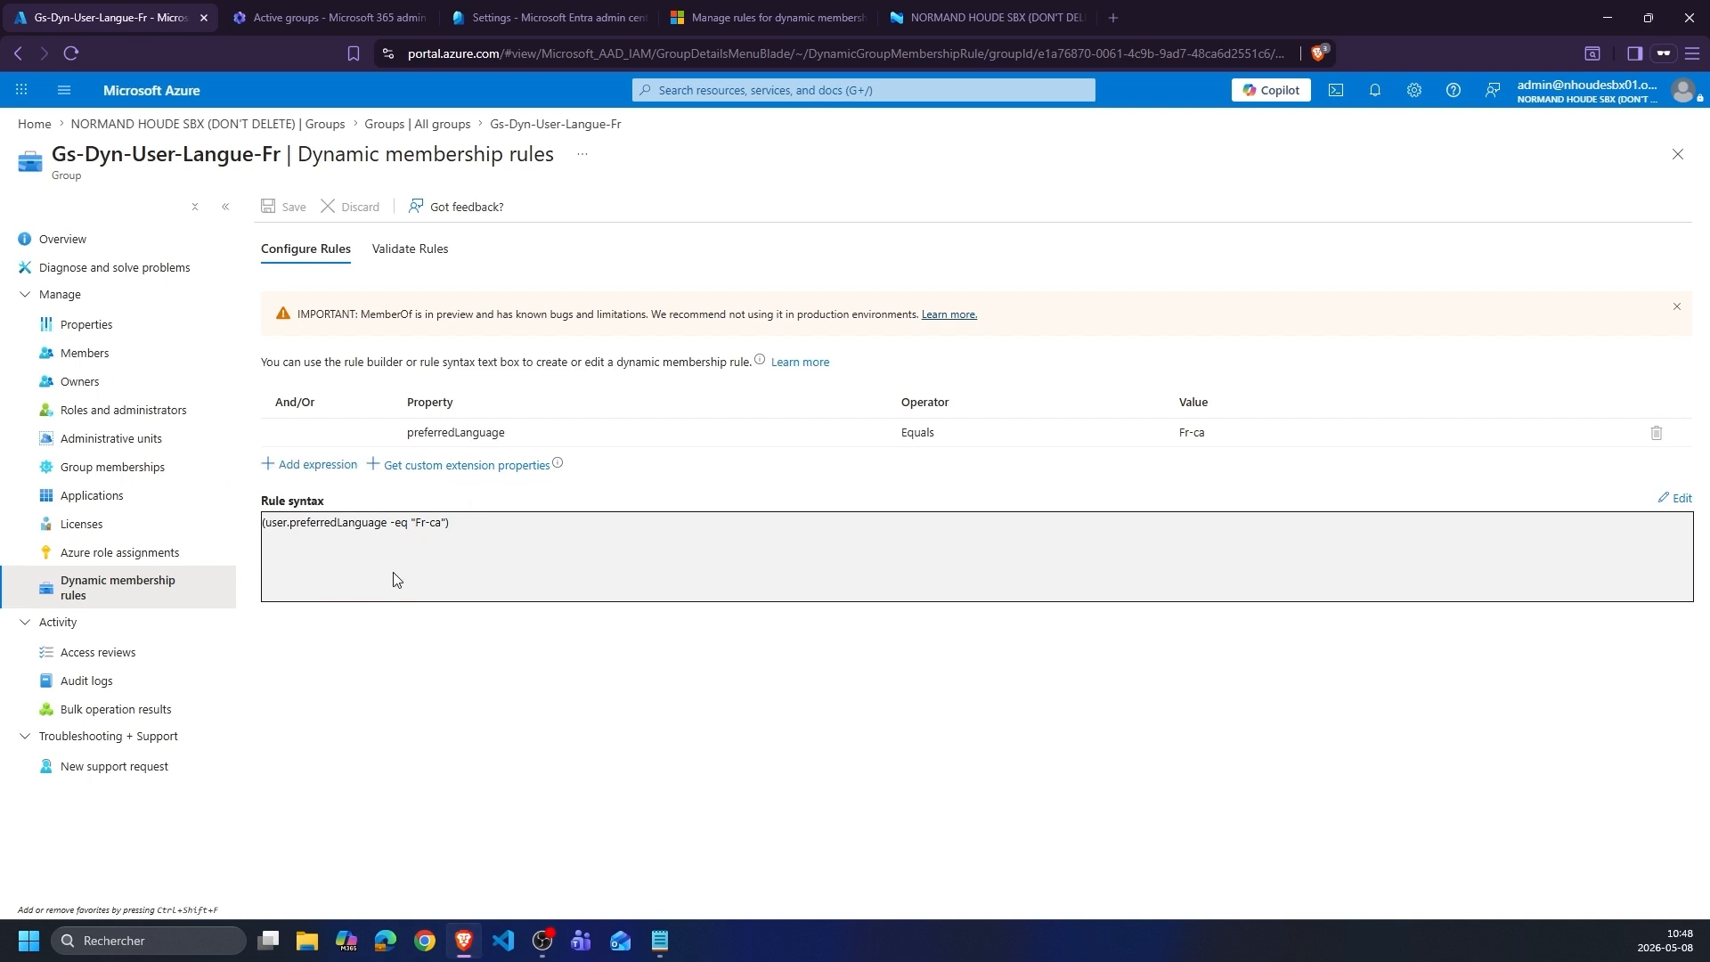
left_click_drag(475, 533, 312, 491)
- Copy the group name Gs-Dyn-User-Langue-Fr from the page title
left_click_drag(289, 157, 51, 157)
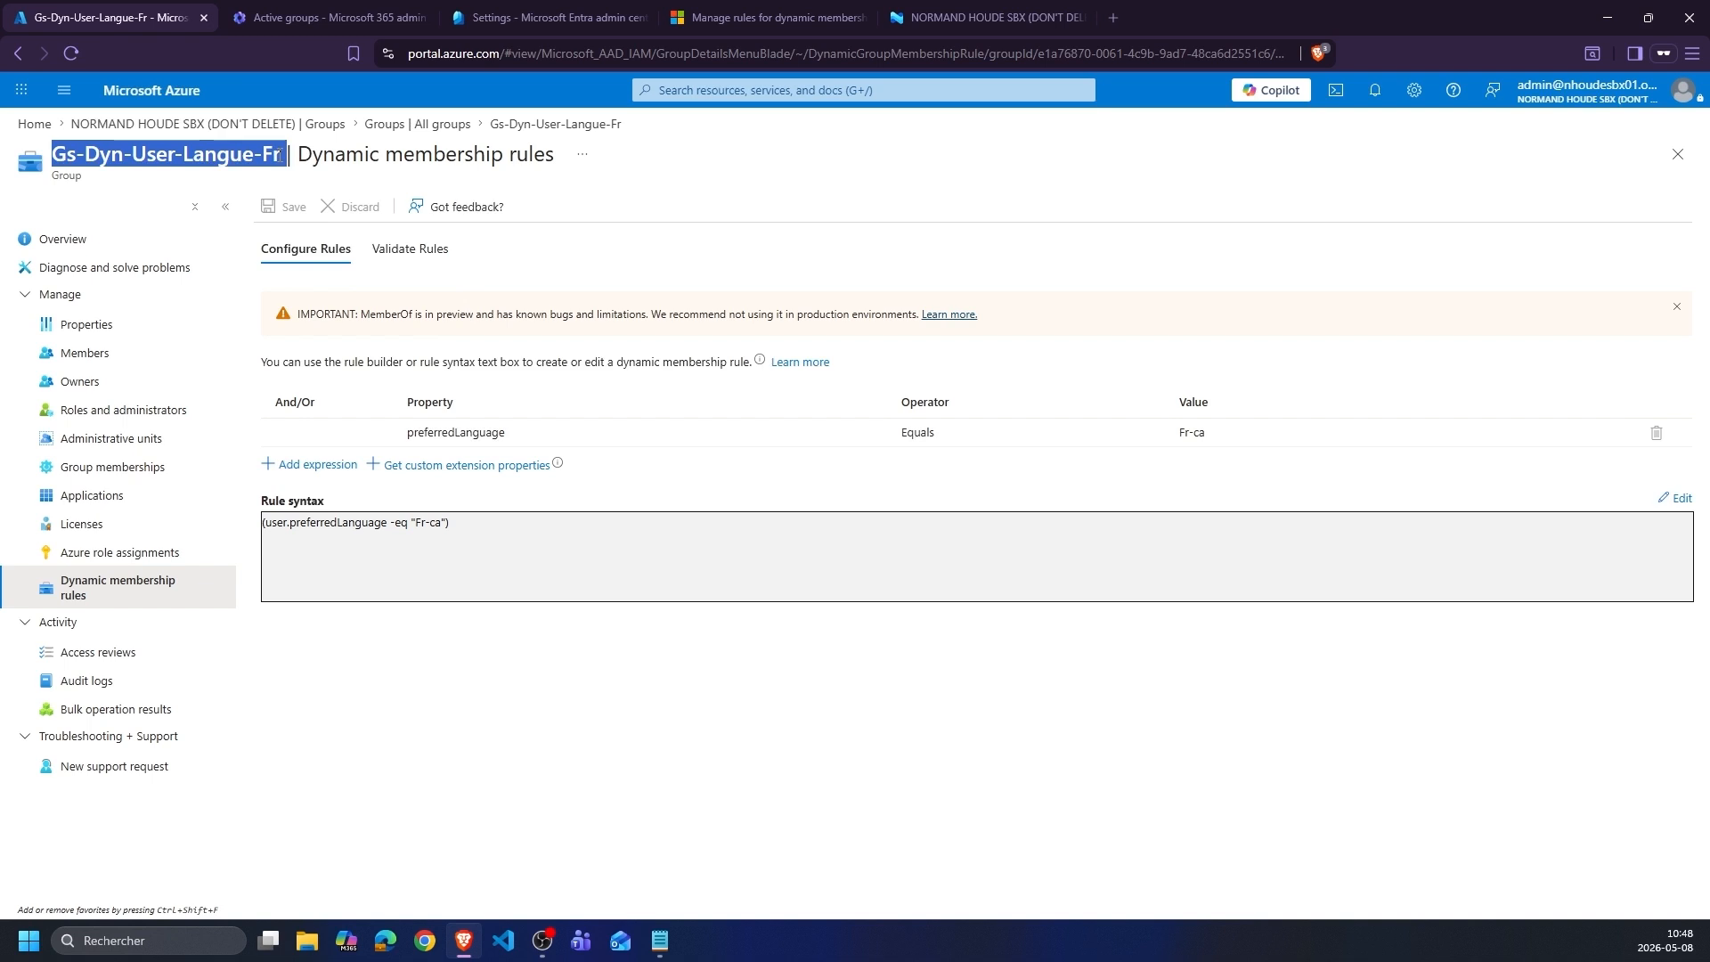
double_click(220, 156)
triple_click(225, 156)
left_click_drag(287, 157, 70, 157)
right_click(78, 157)
left_click(157, 181)
- Return to the Microsoft Intune admin center and open the properties of the Windows app Microsoft App STD-Fr
right_click(18, 53)
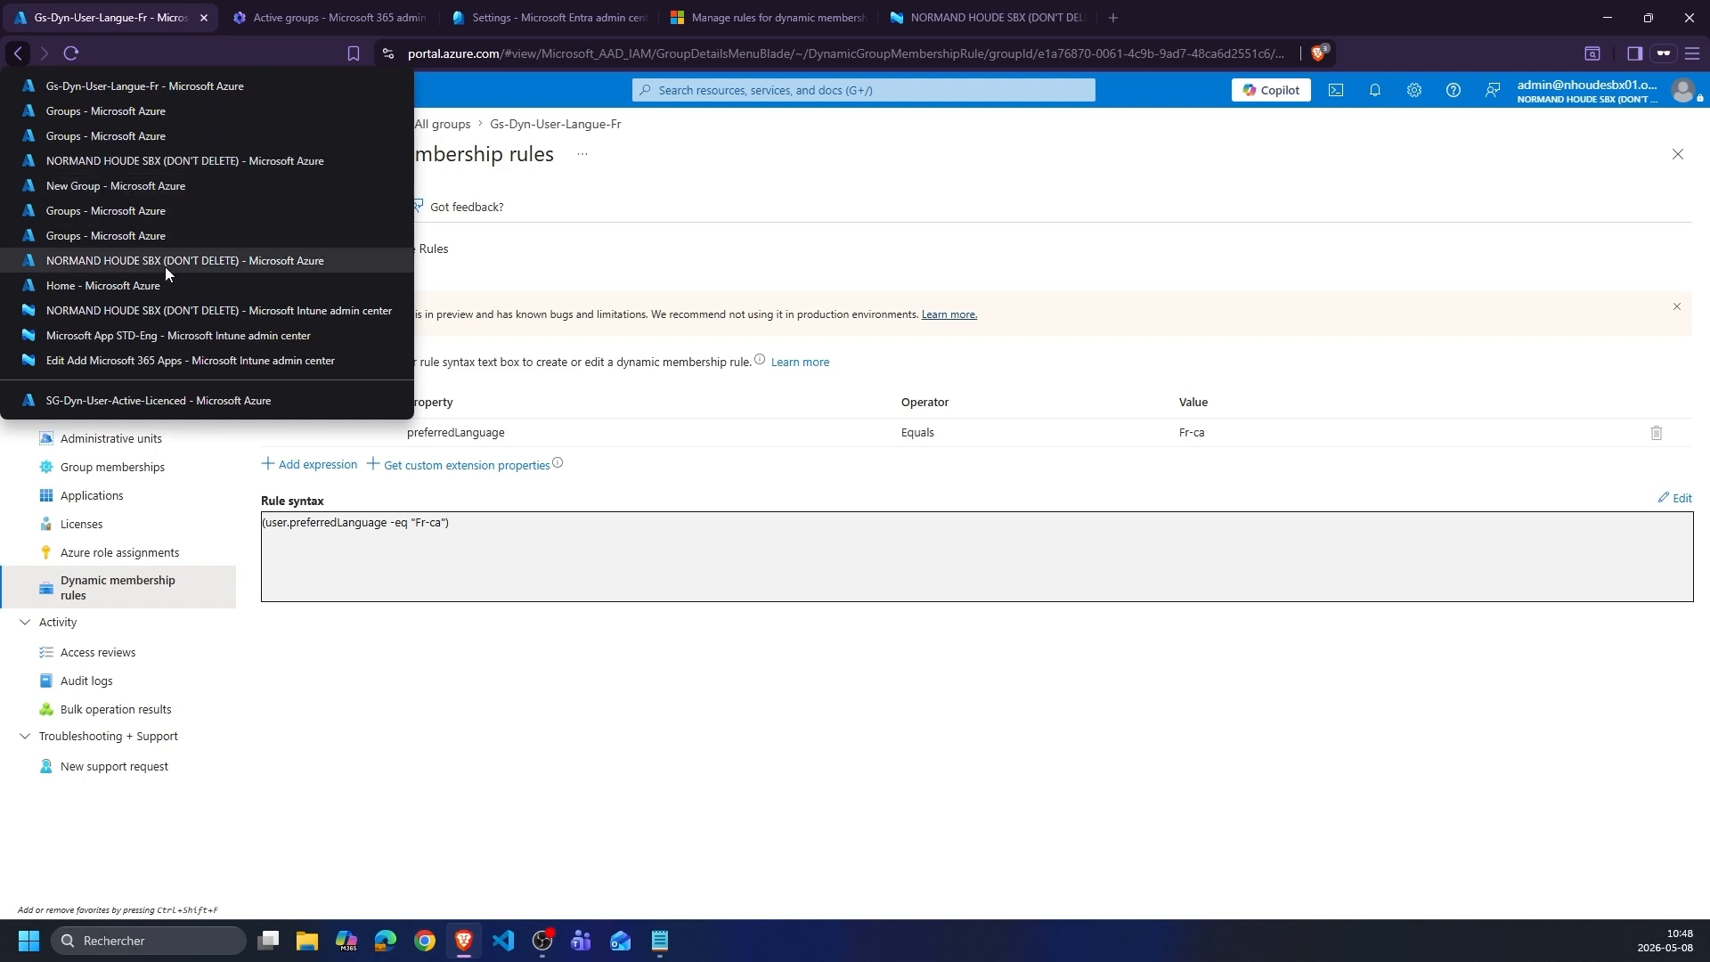
left_click(173, 315)
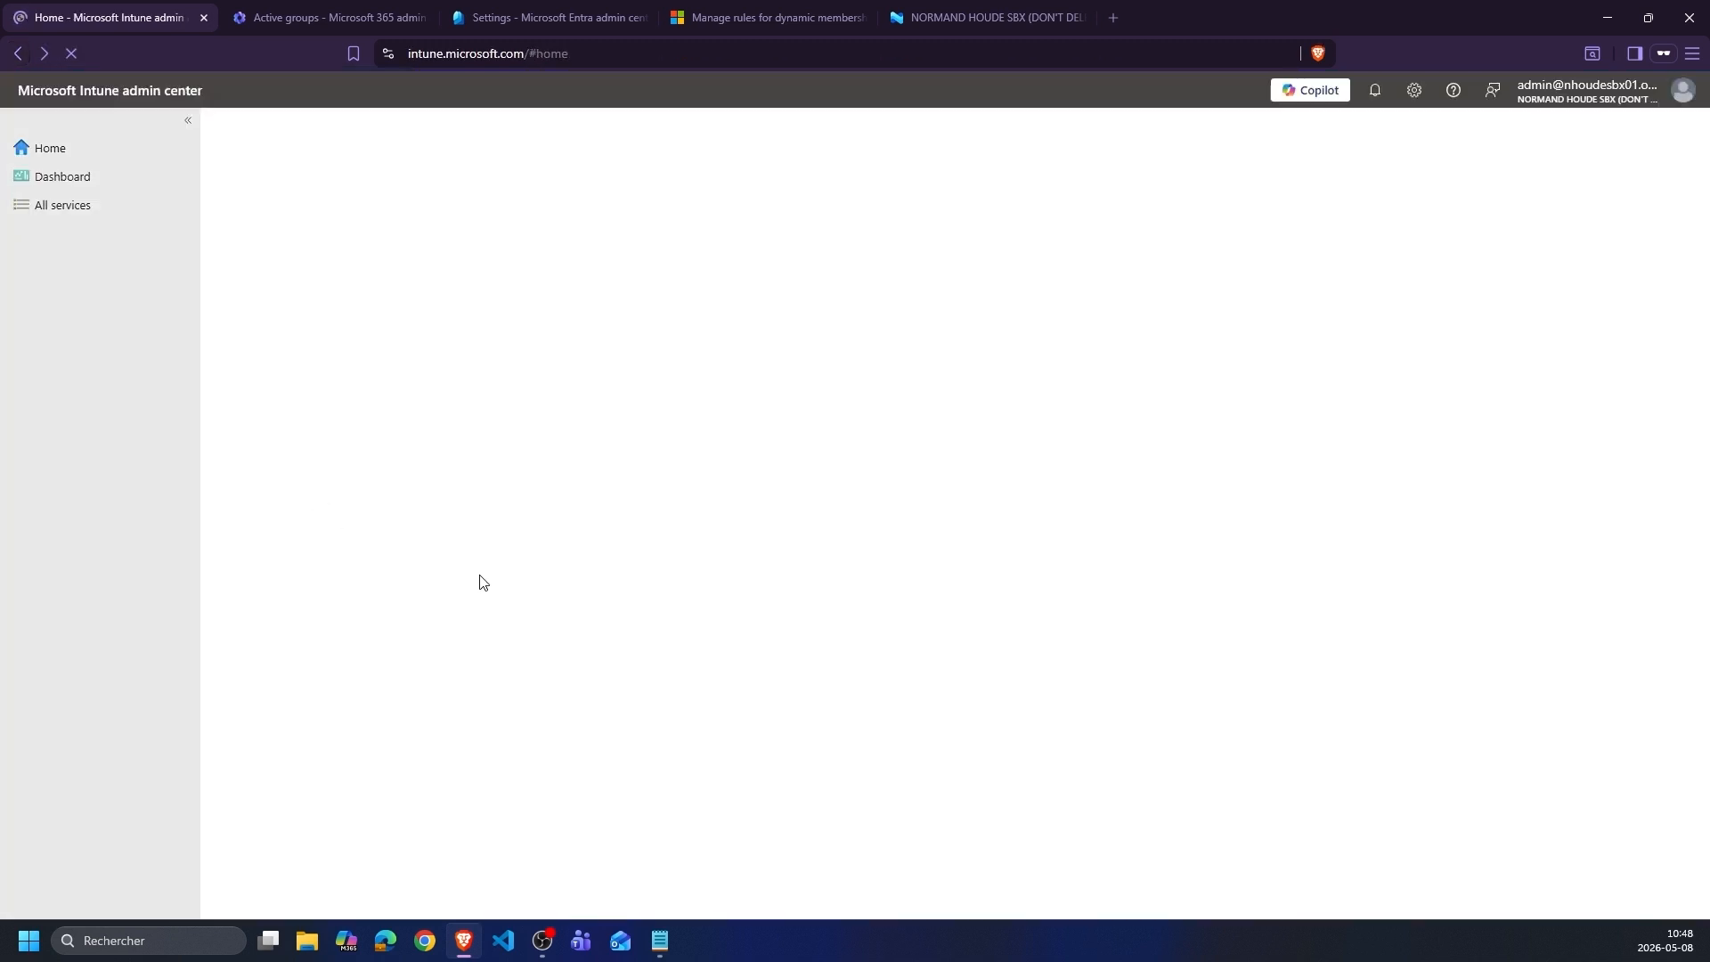
left_click(100, 292)
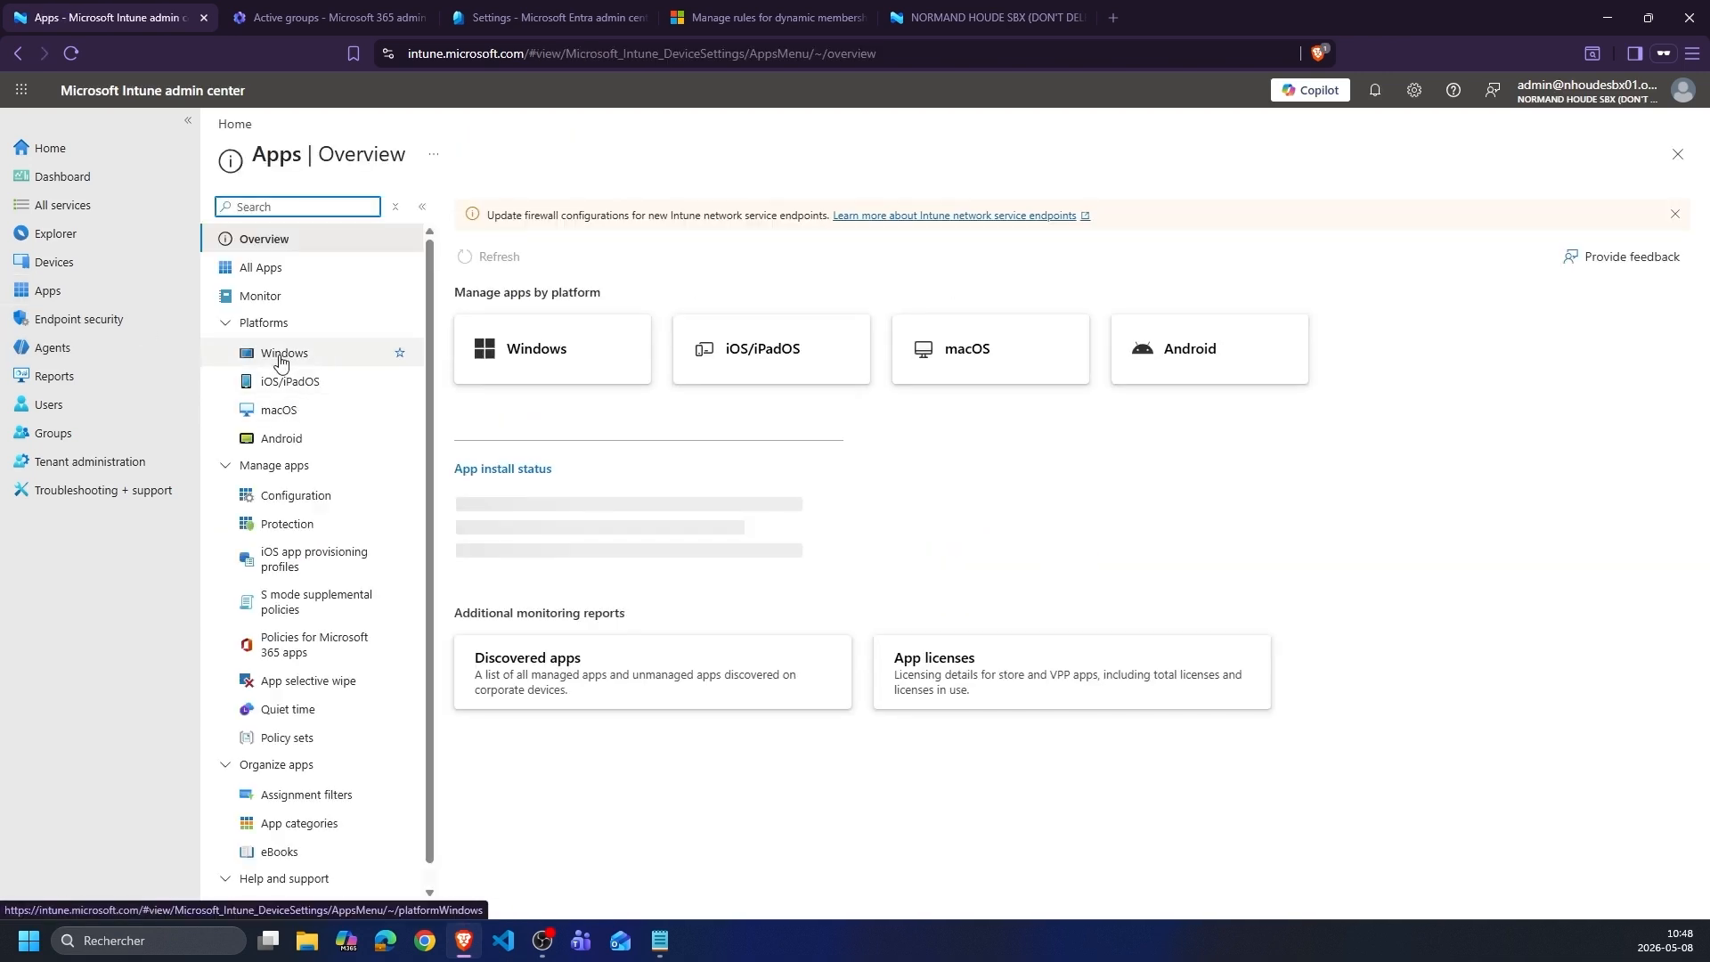
left_click(270, 350)
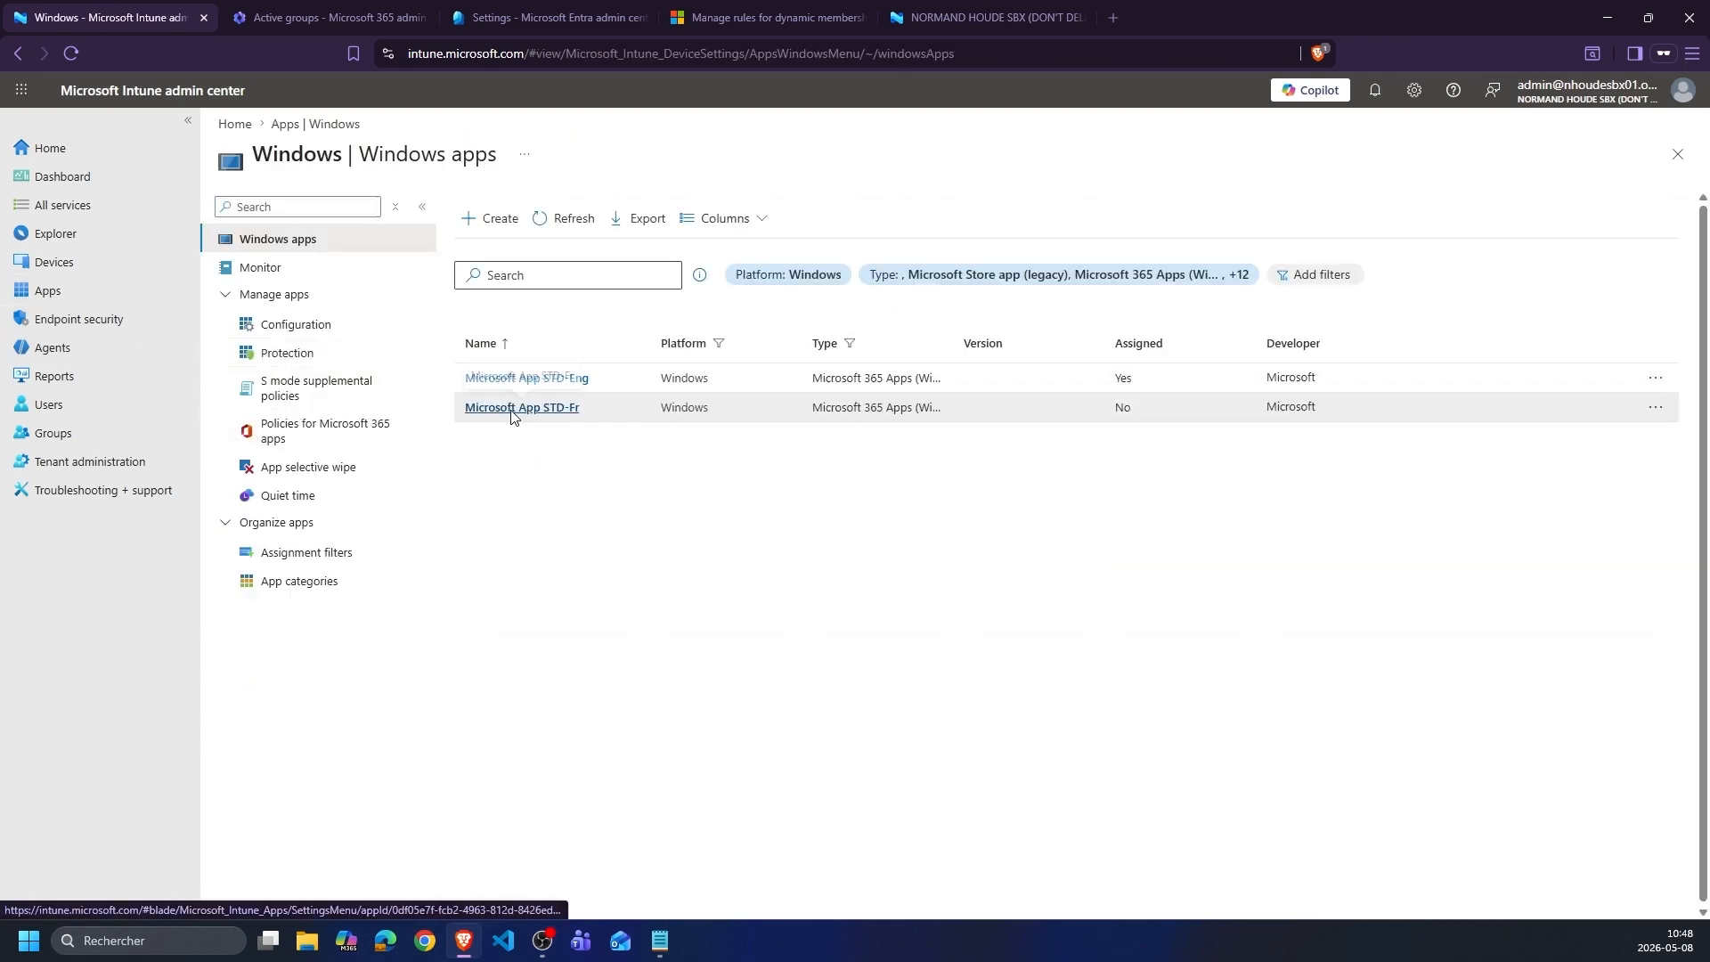
left_click(505, 407)
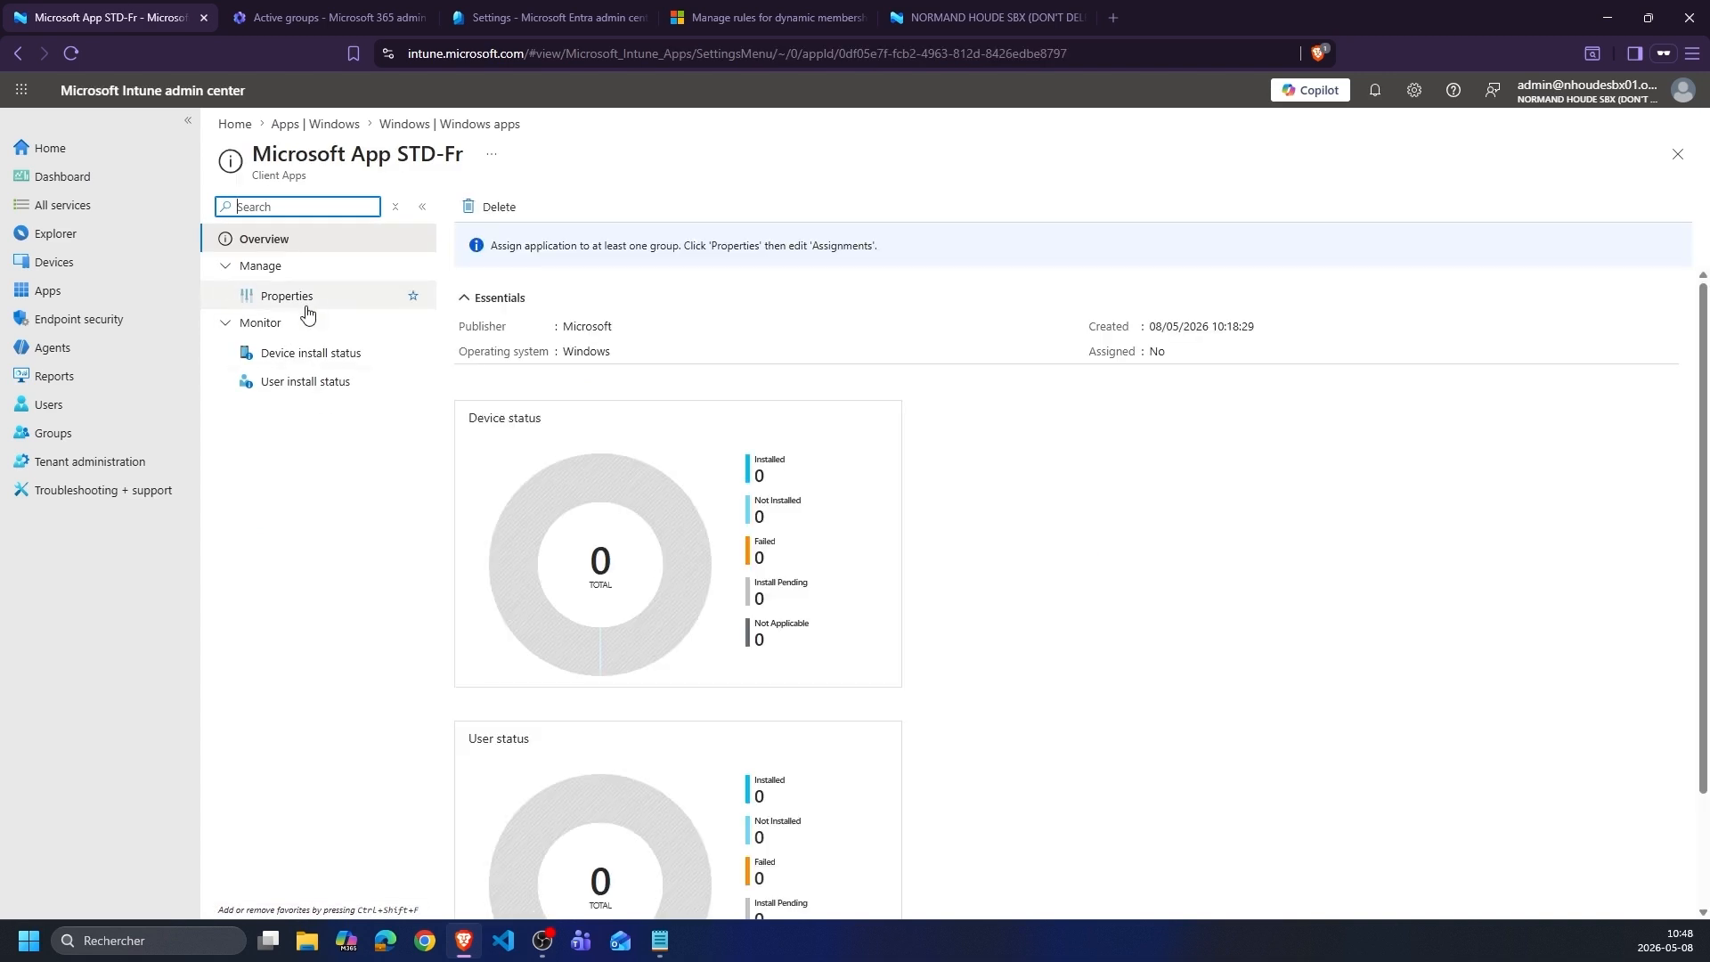
left_click(309, 311)
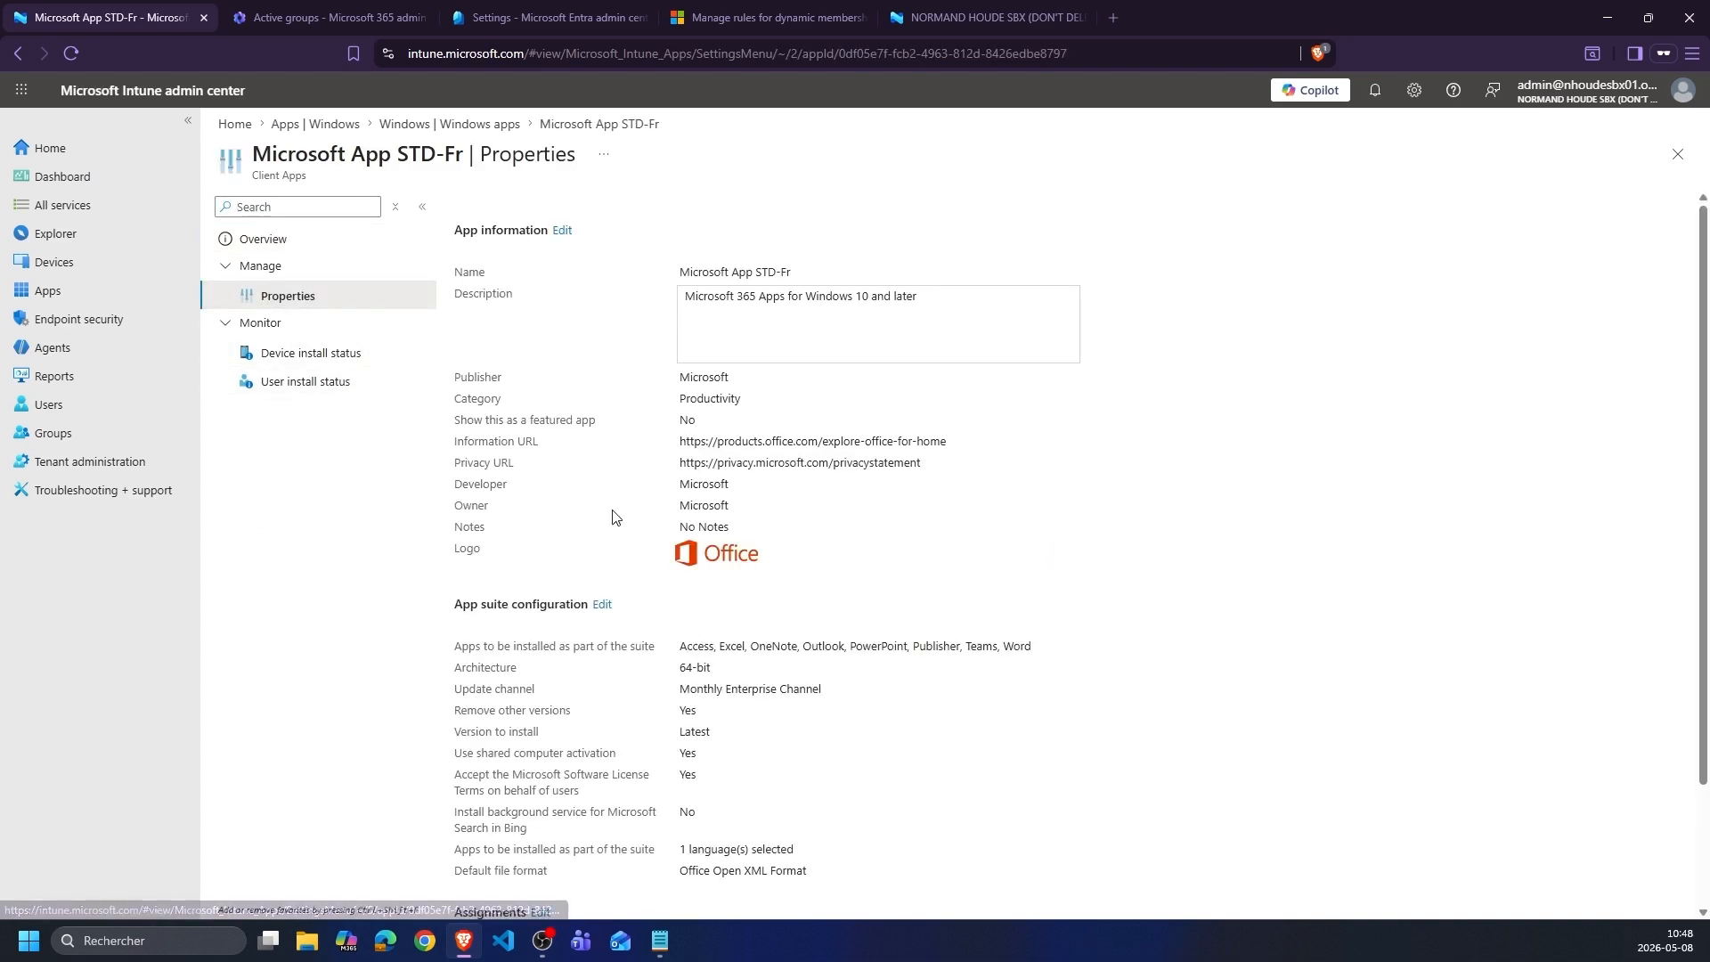
- Review the language selection in the app suite configuration of Microsoft App STD-Fr and leave without saving
scroll(680, 644, "down", 2)
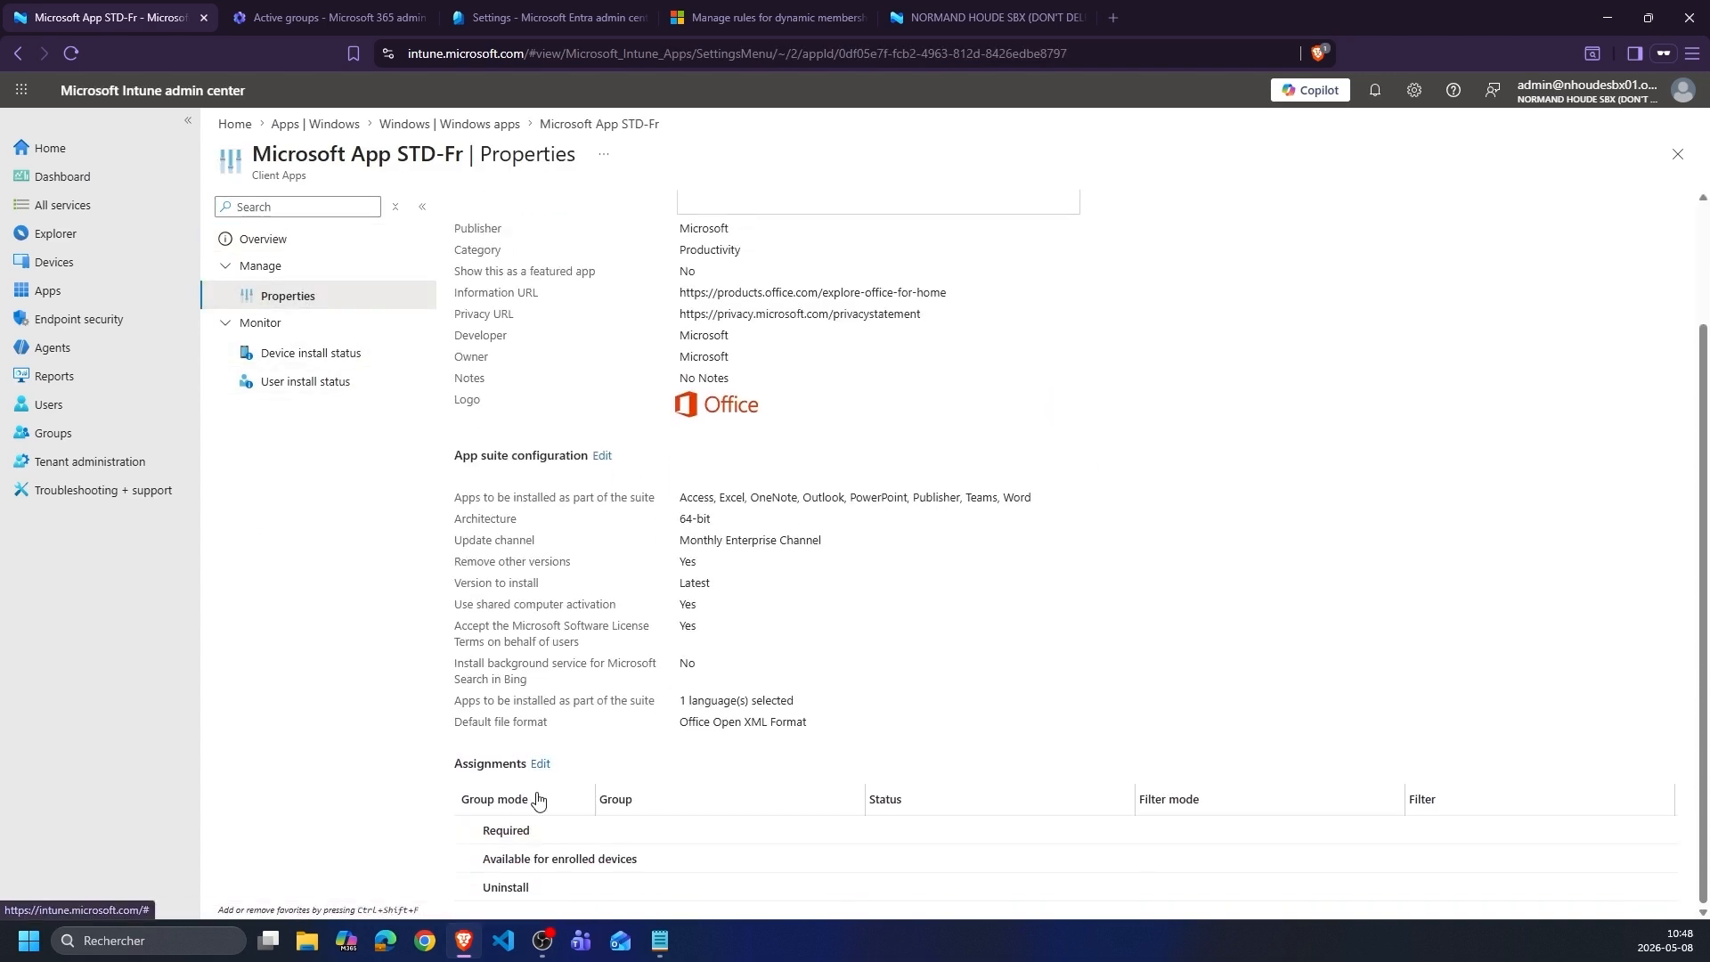
left_click(602, 456)
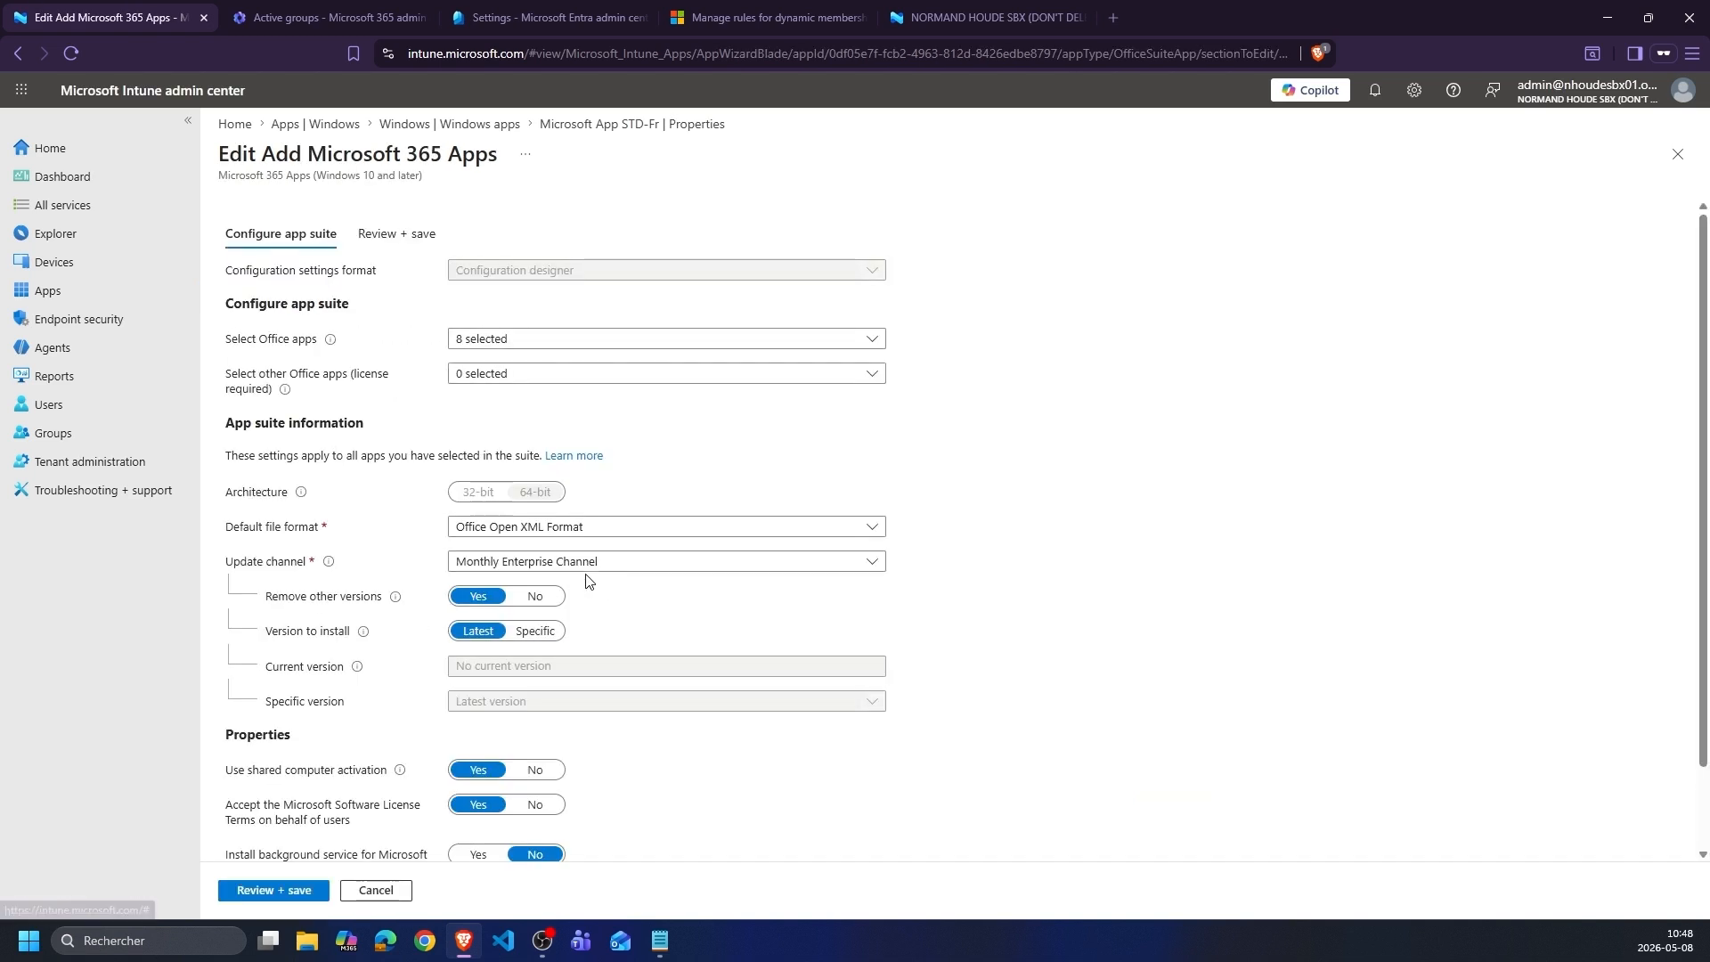
scroll(607, 571, "down", 1)
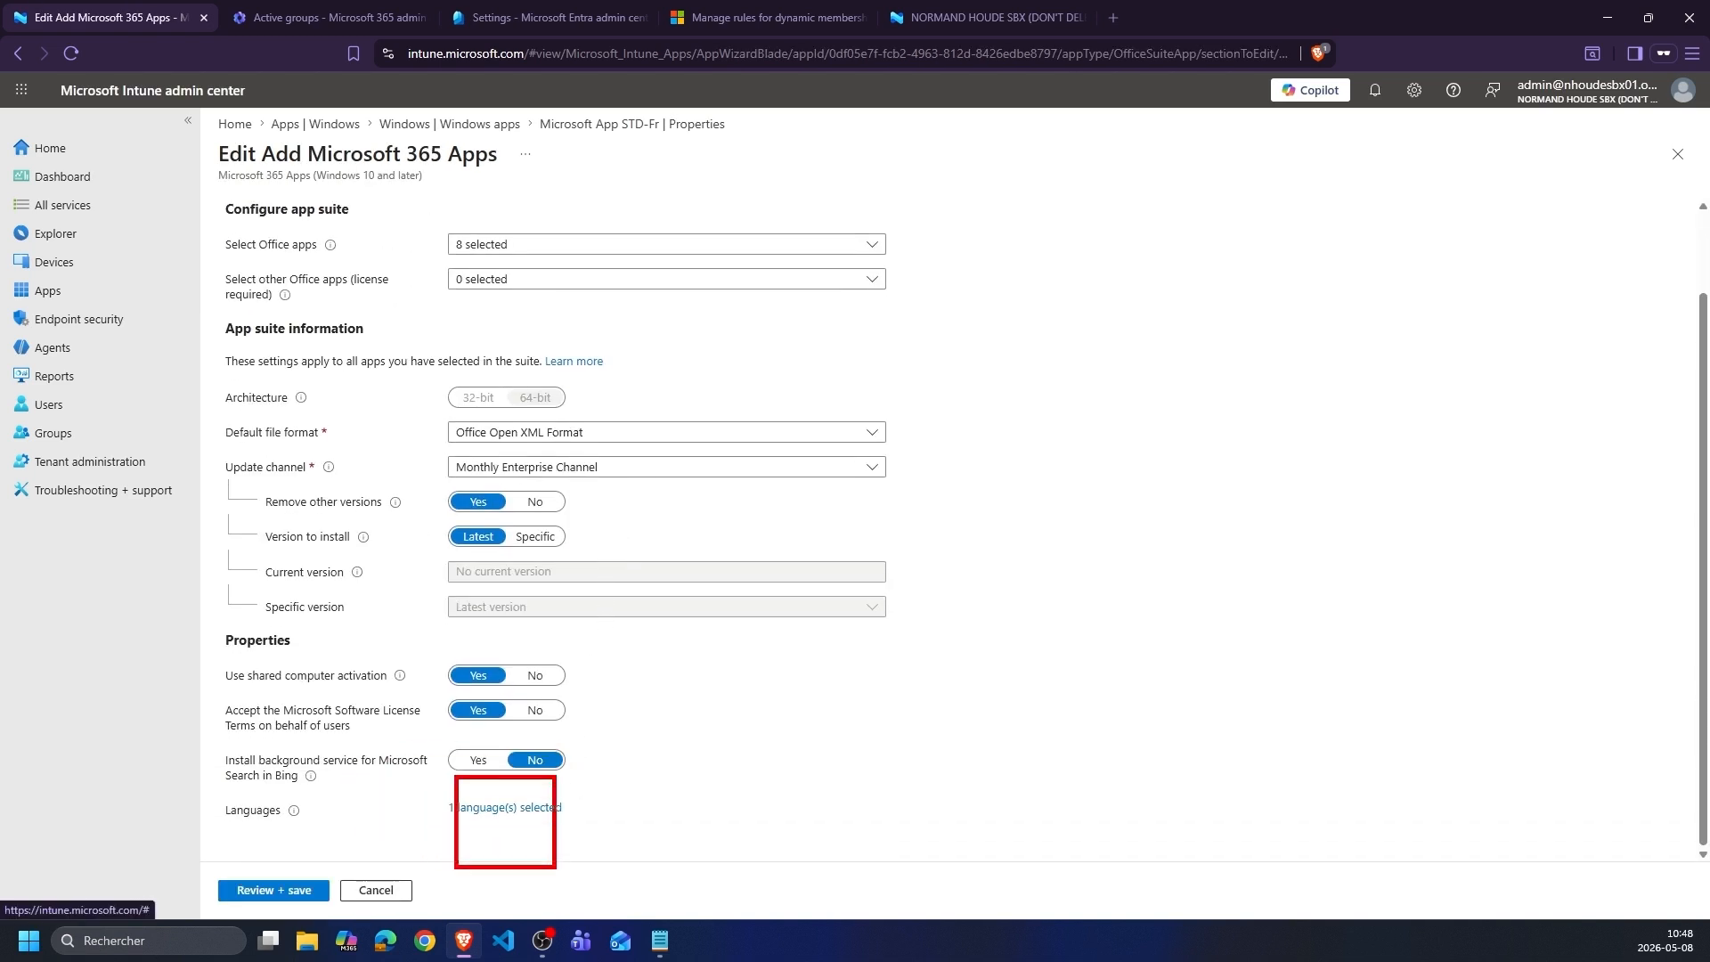
left_click(505, 808)
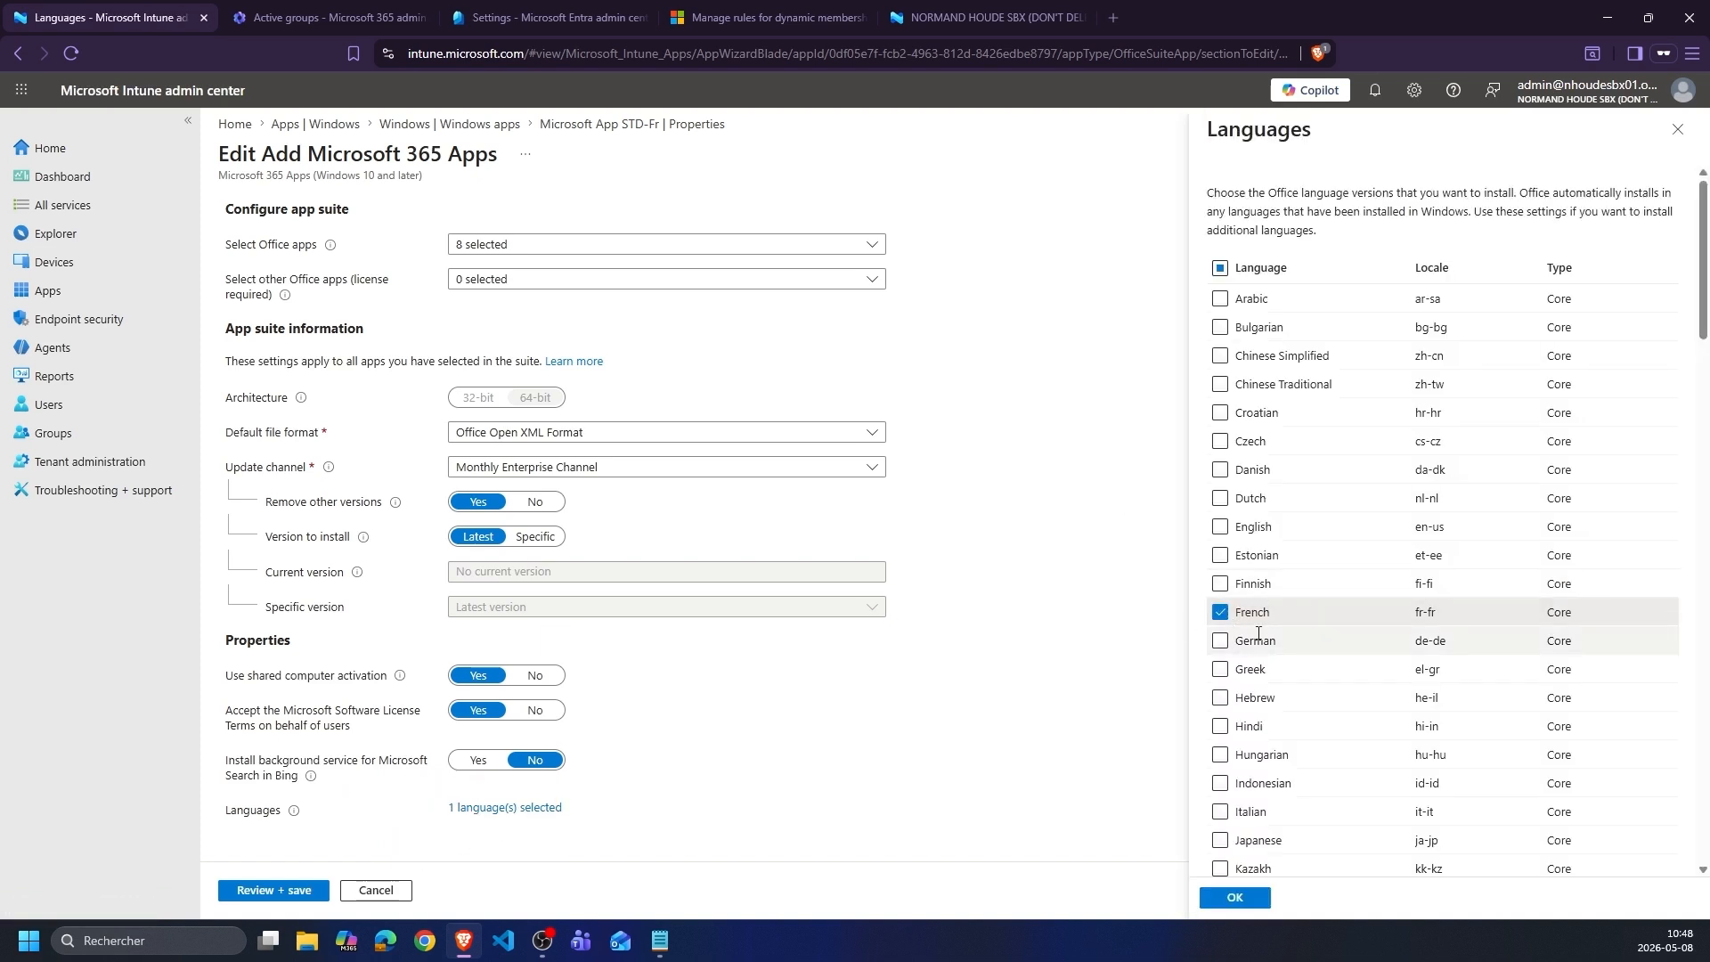
left_click(1678, 130)
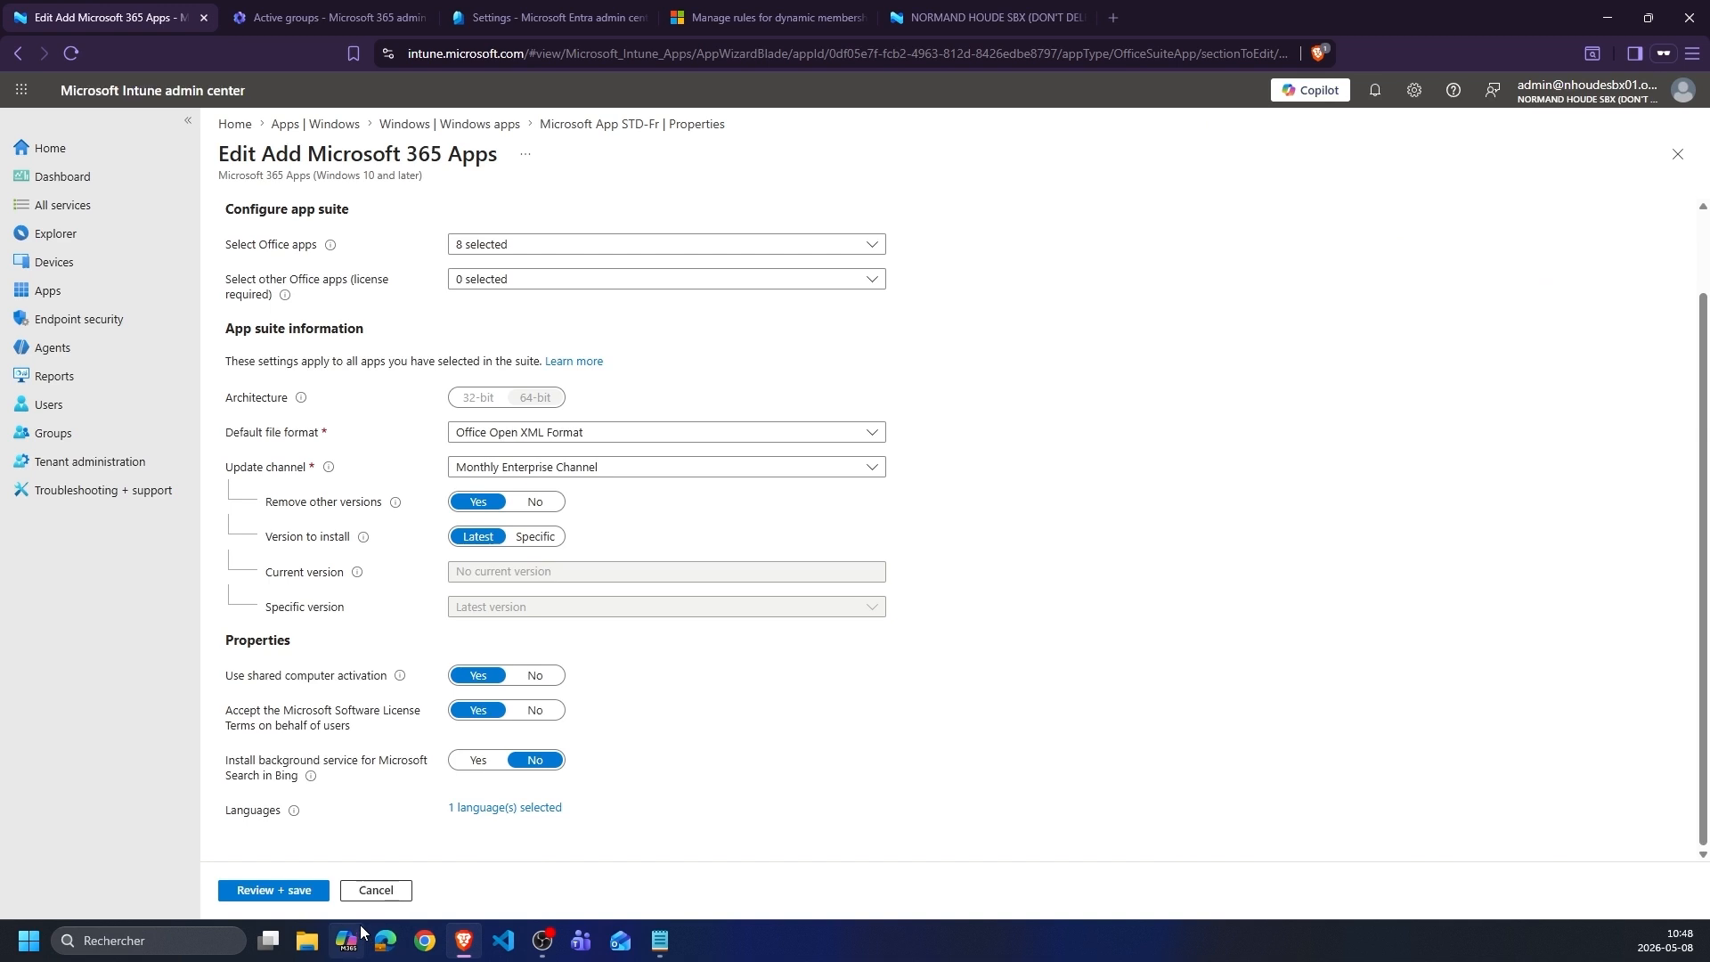
left_click(383, 889)
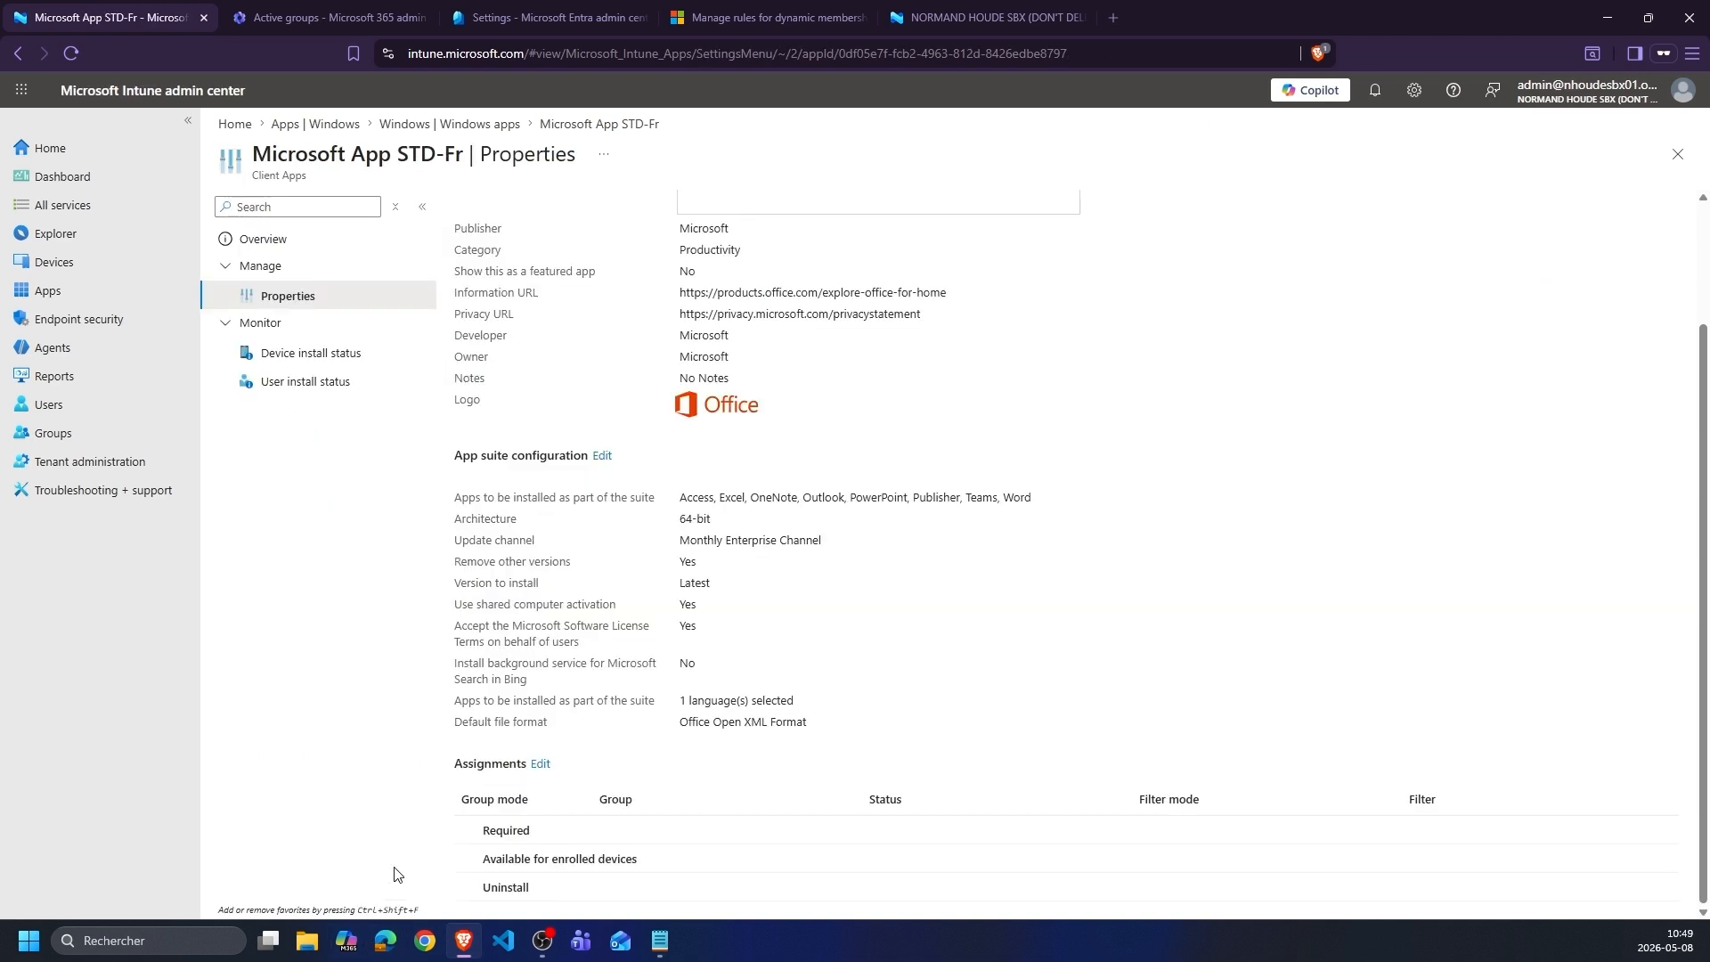
- Add the group Gs-Dyn-User-Langue-Fr as a required assignment of Microsoft App STD-Fr and save the app
left_click(539, 764)
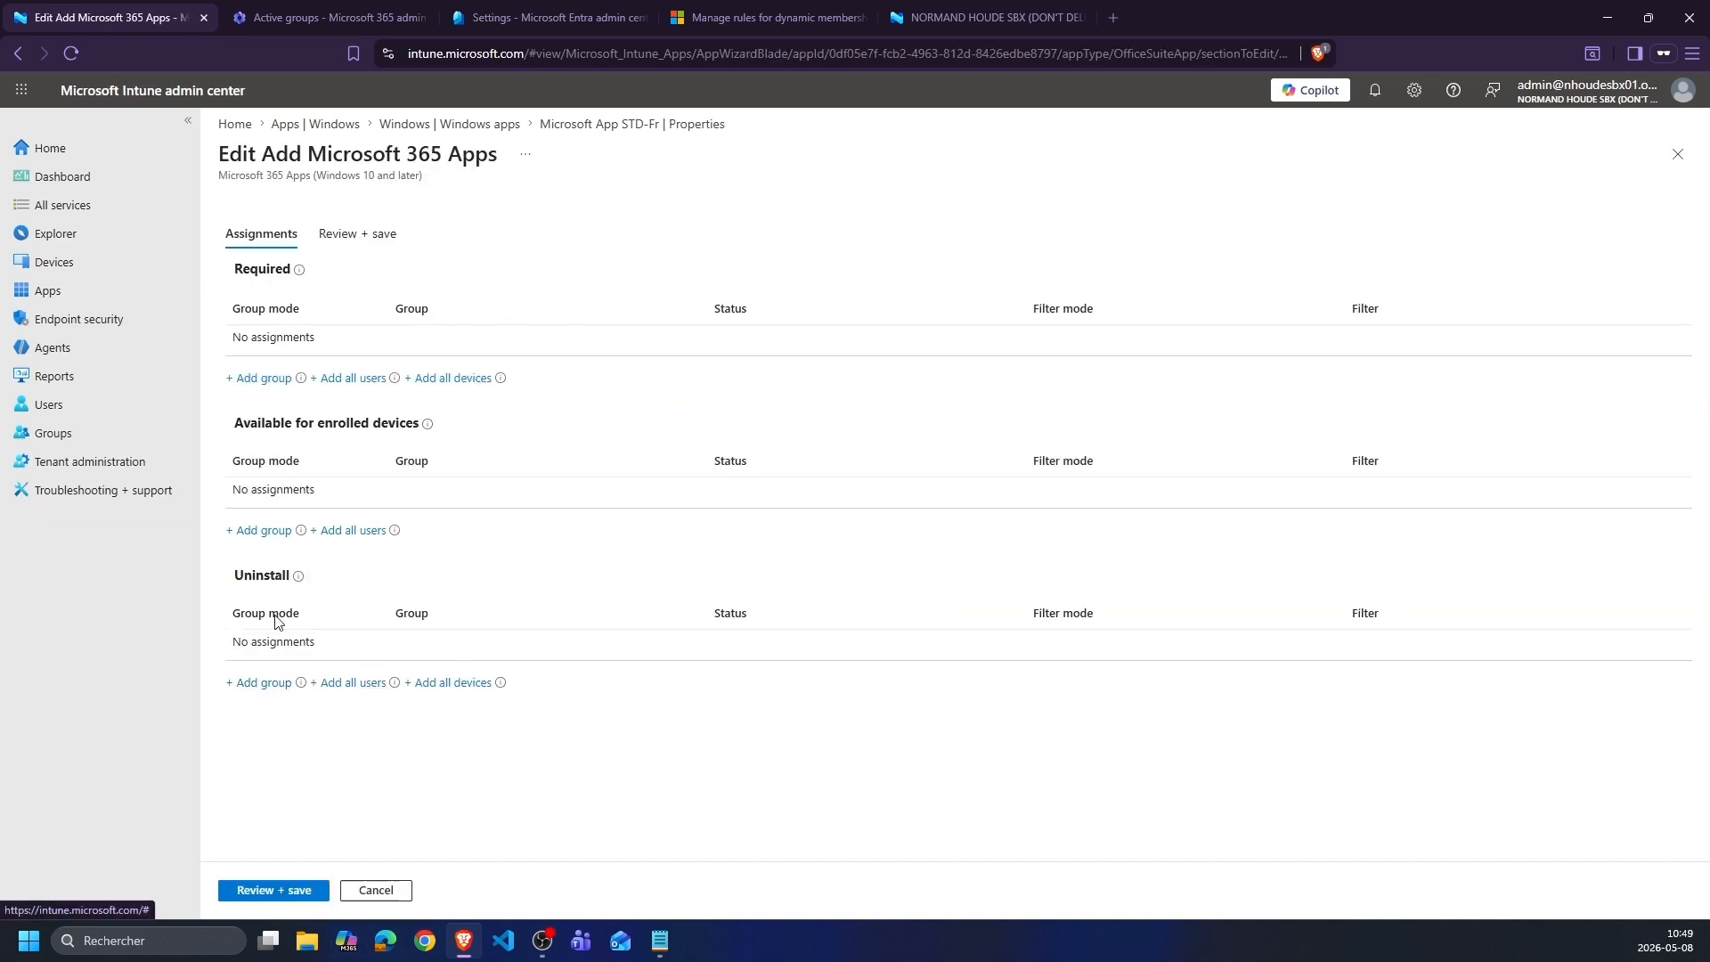
left_click(267, 379)
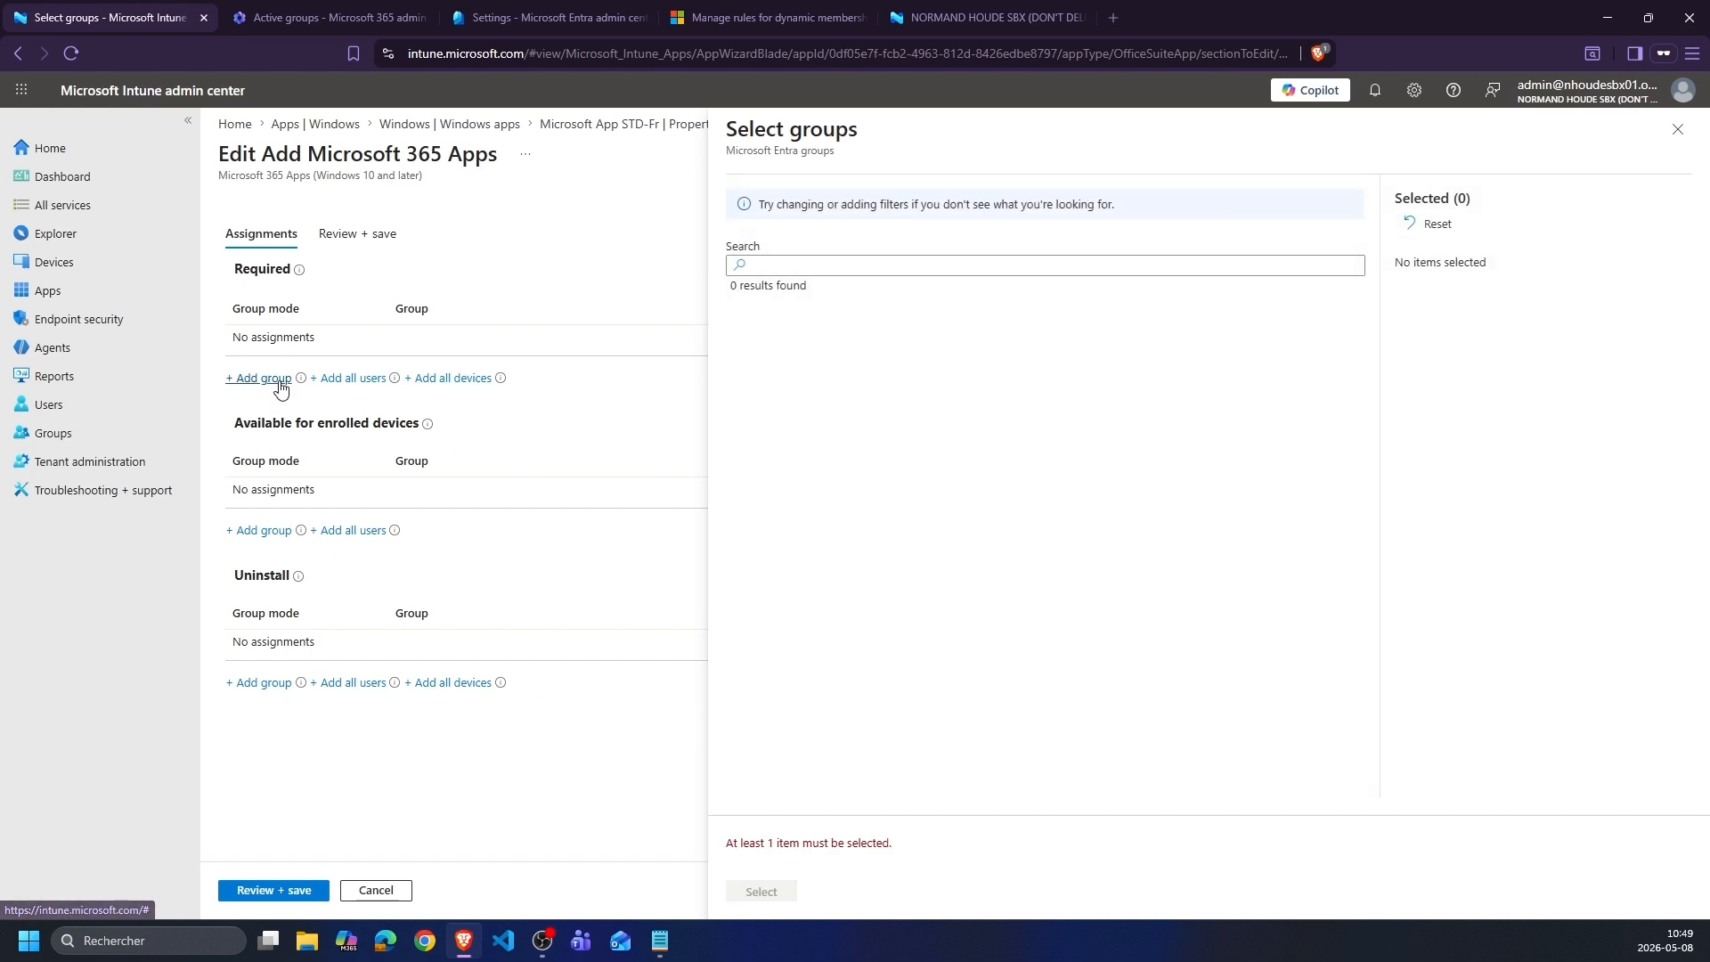
left_click(901, 266)
key("ctrl+v")
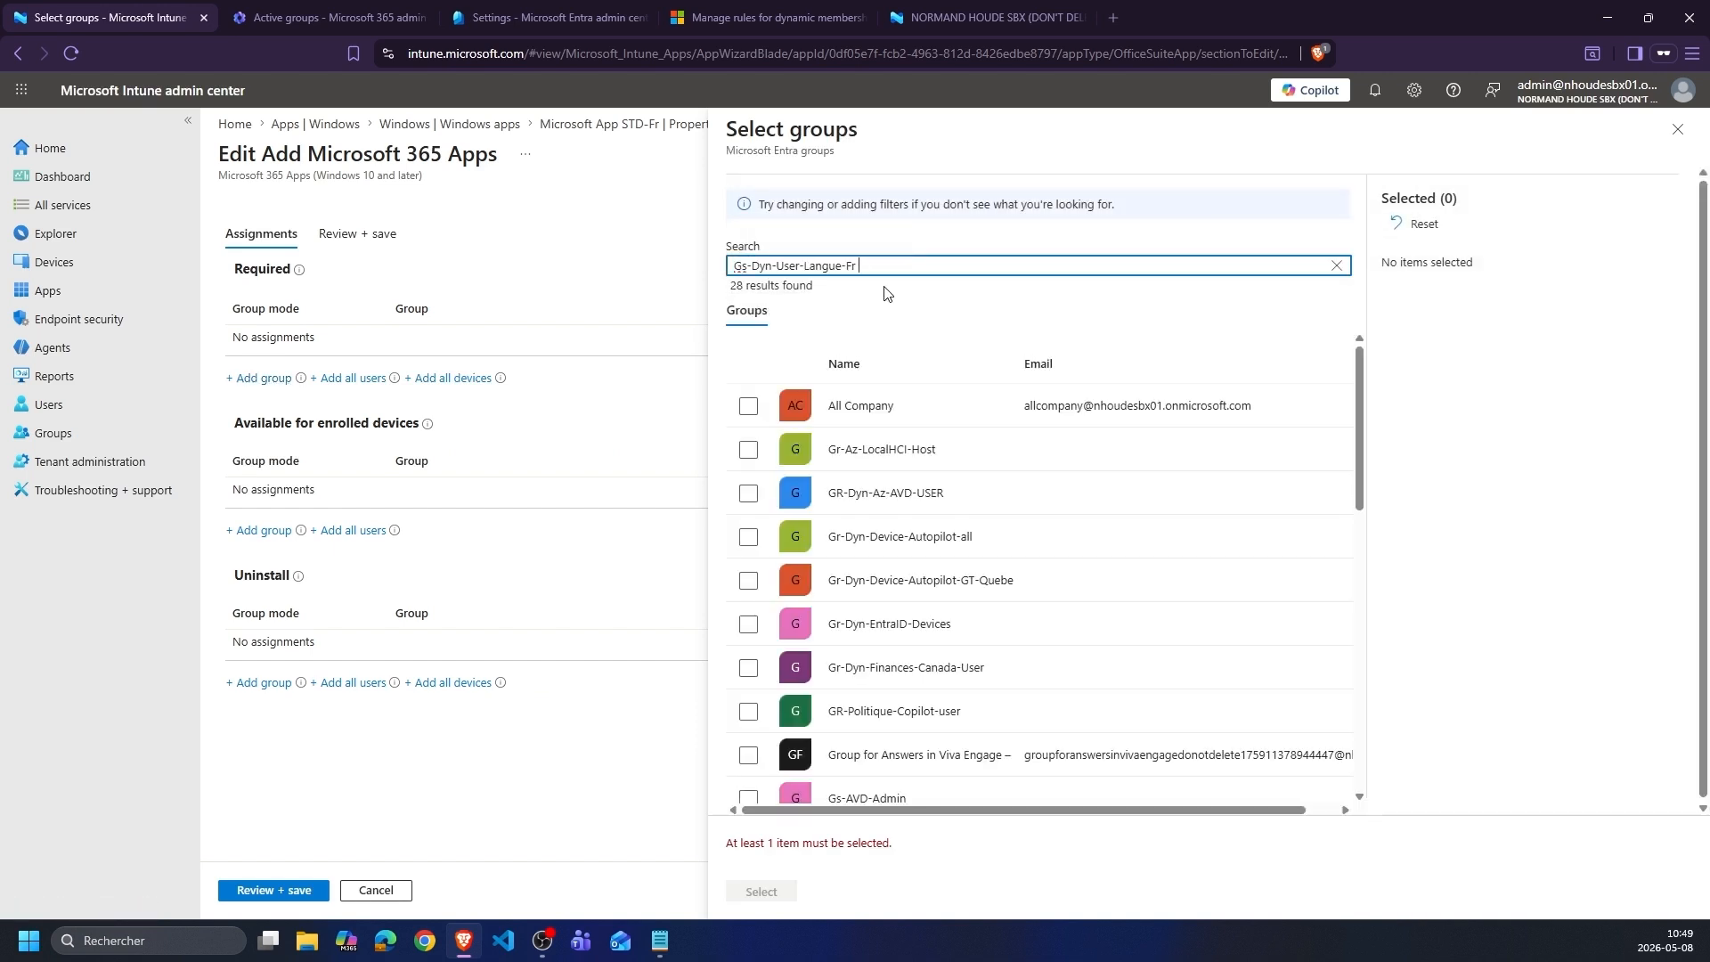
left_click(748, 406)
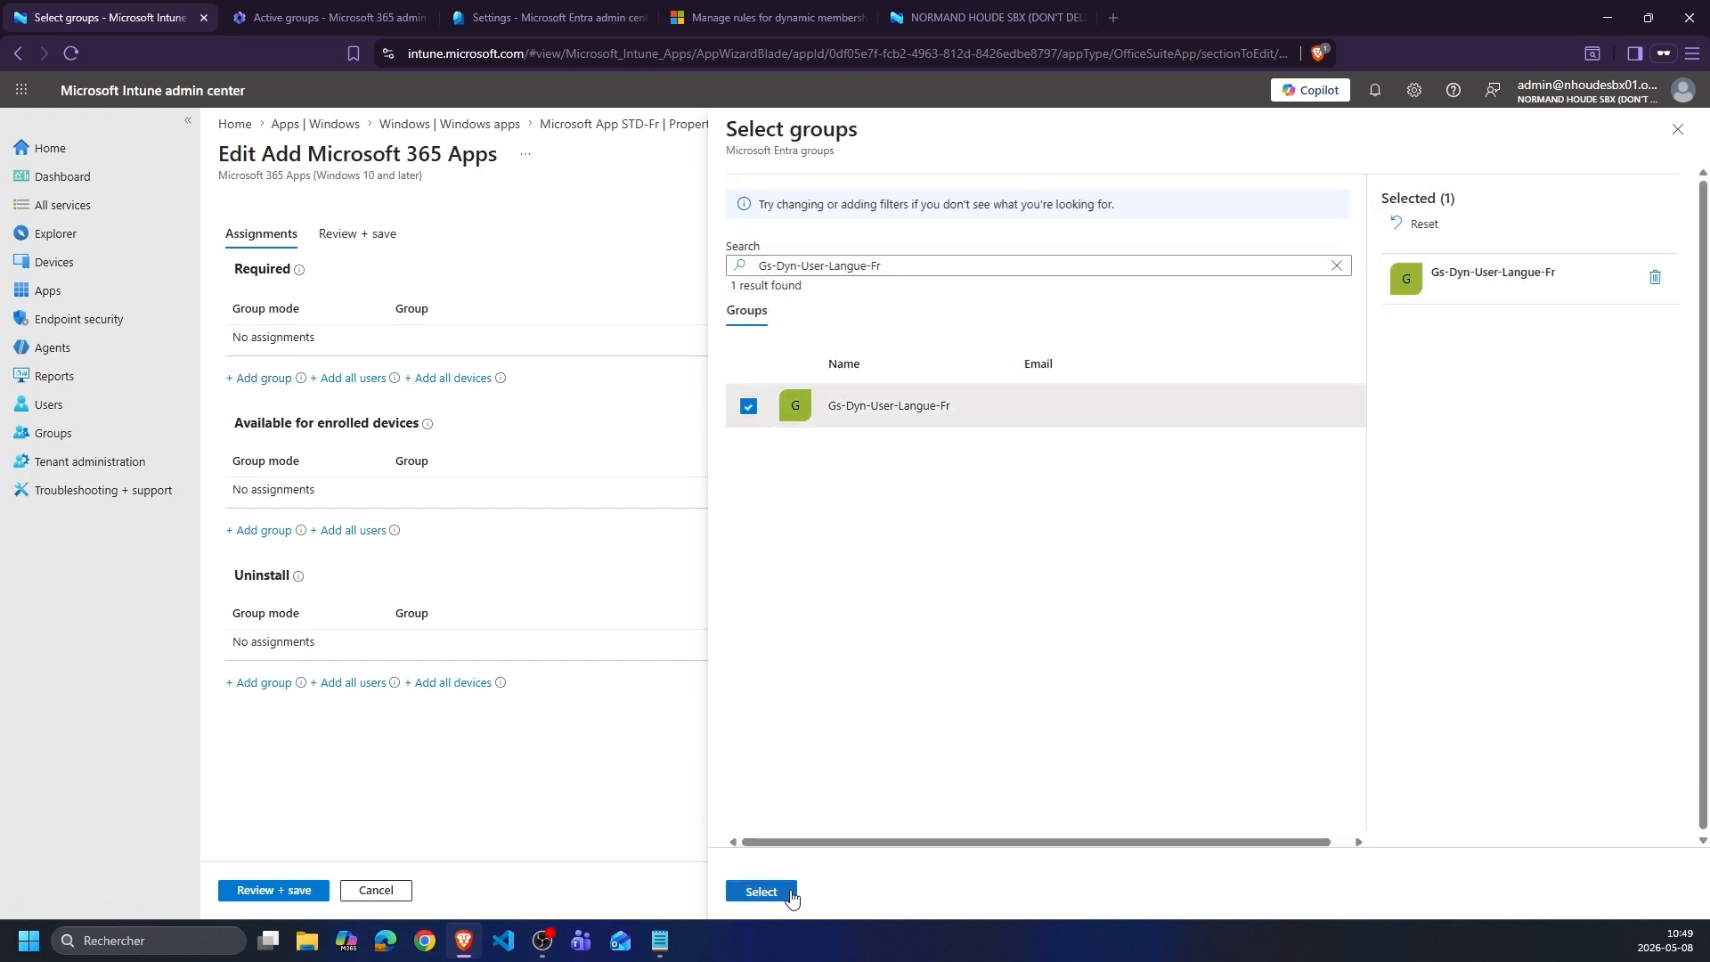
left_click(761, 891)
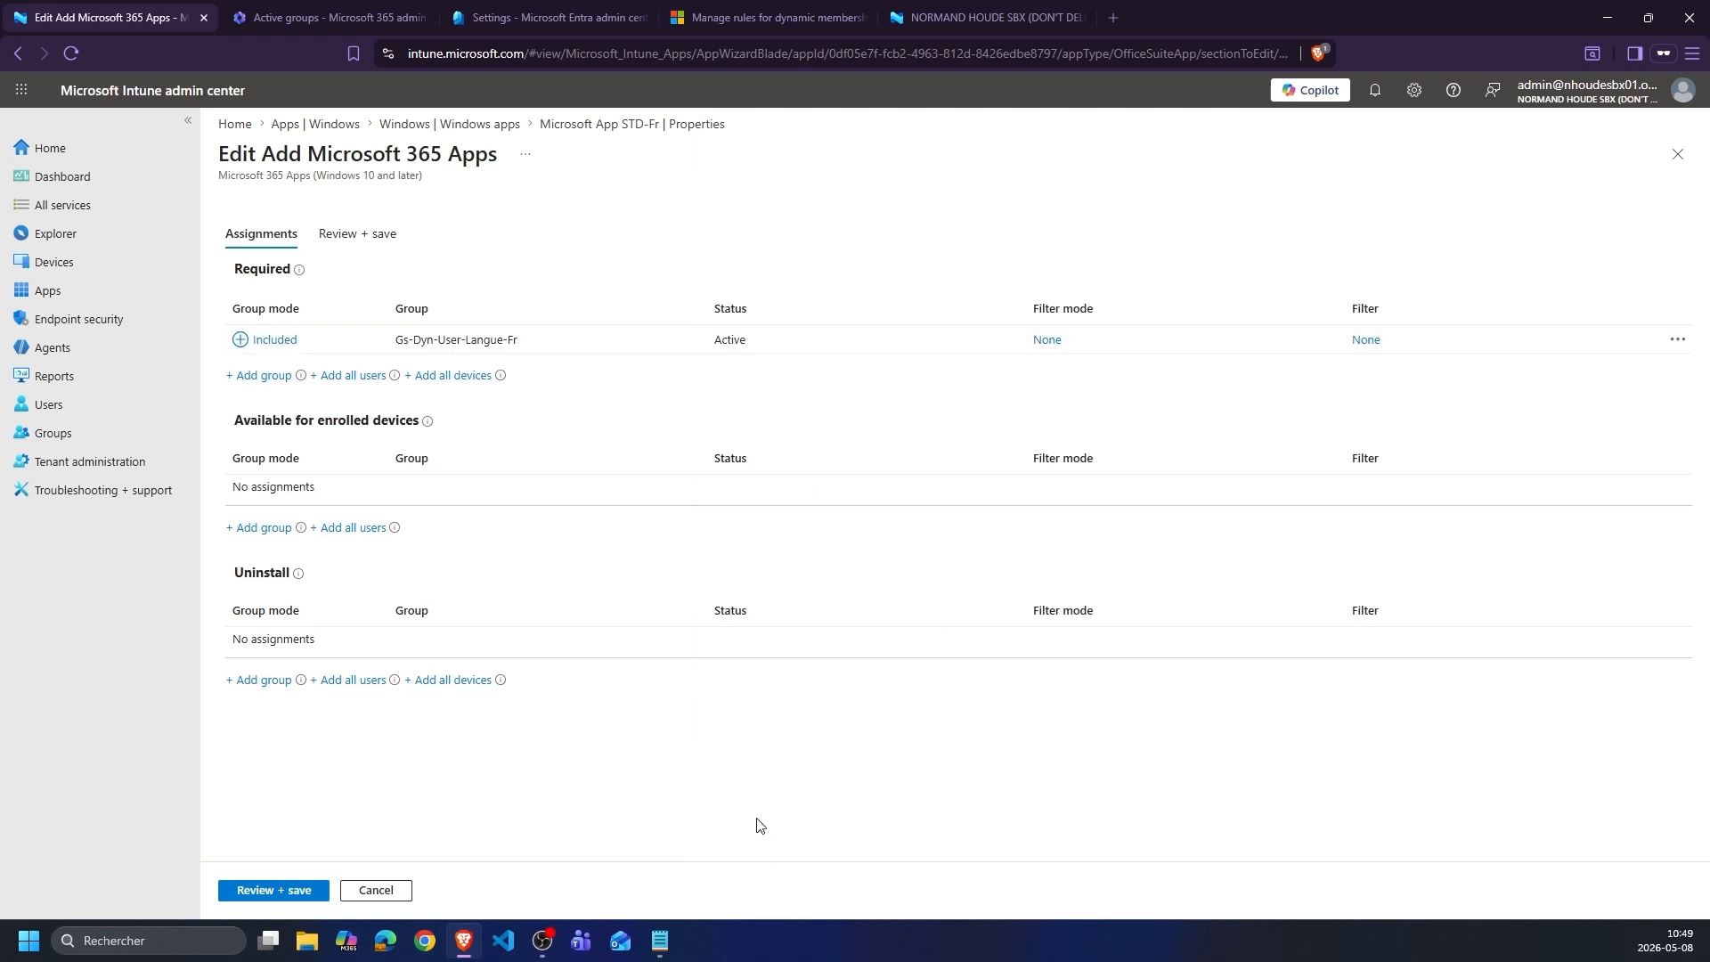
left_click(275, 891)
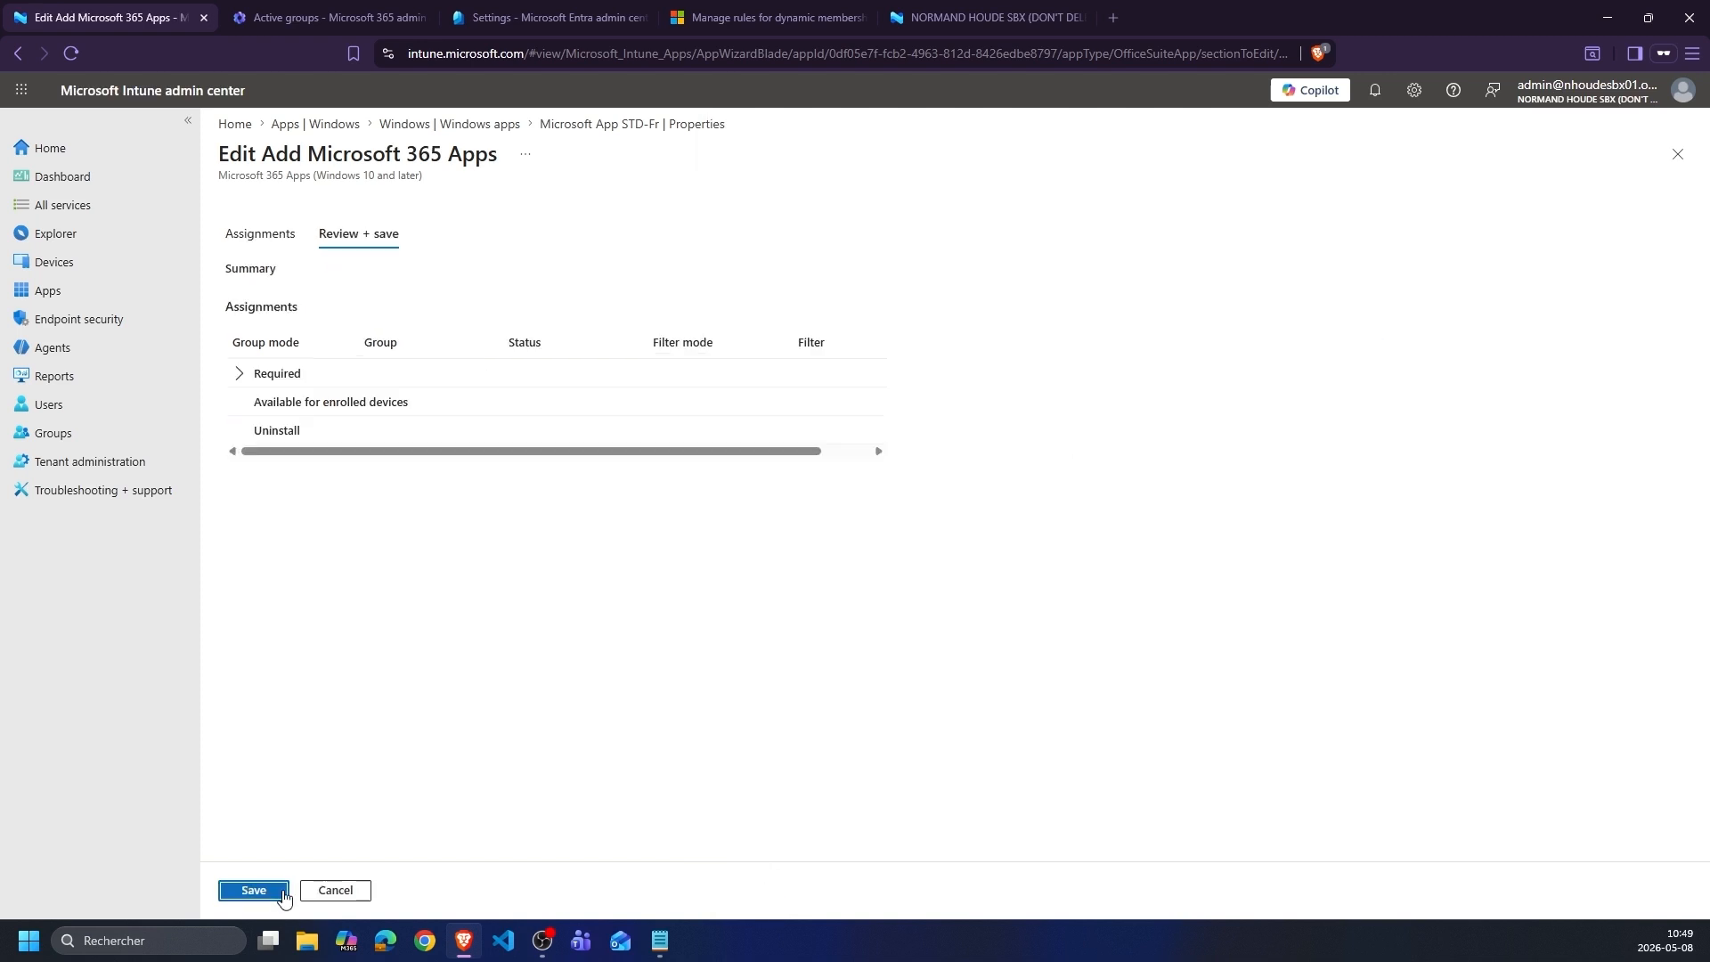
left_click(255, 891)
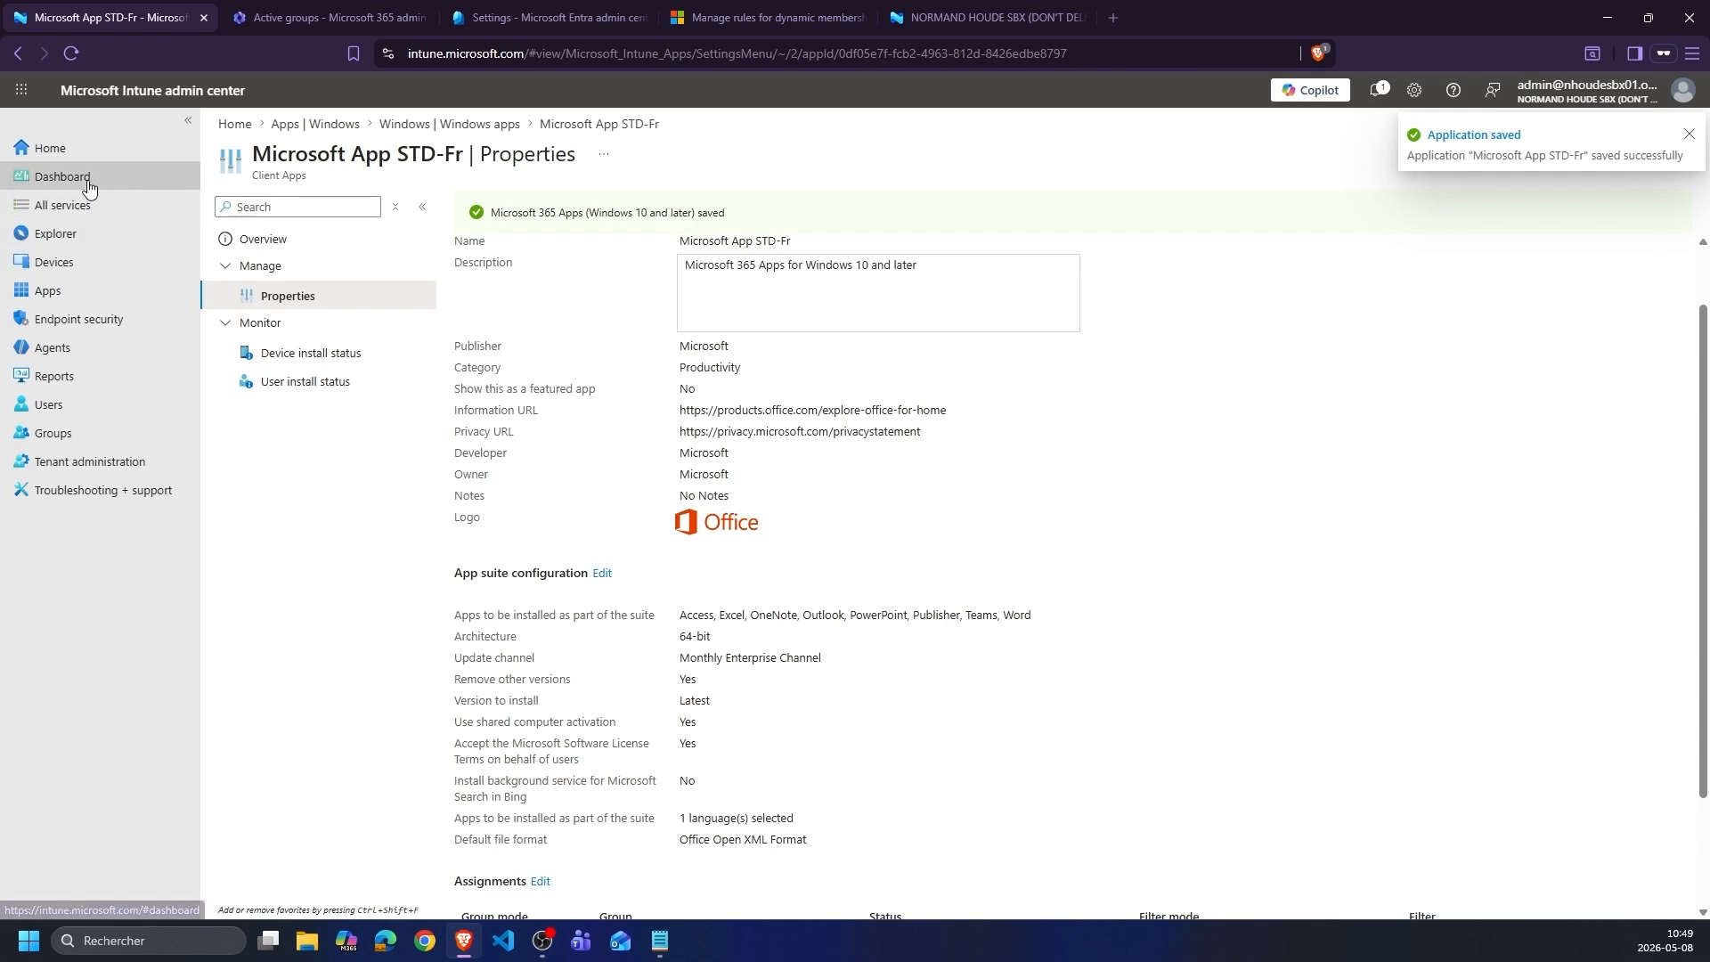
- Leave the app properties, switch to the Azure portal at portal.azure.com and open Microsoft Entra ID
left_click(77, 153)
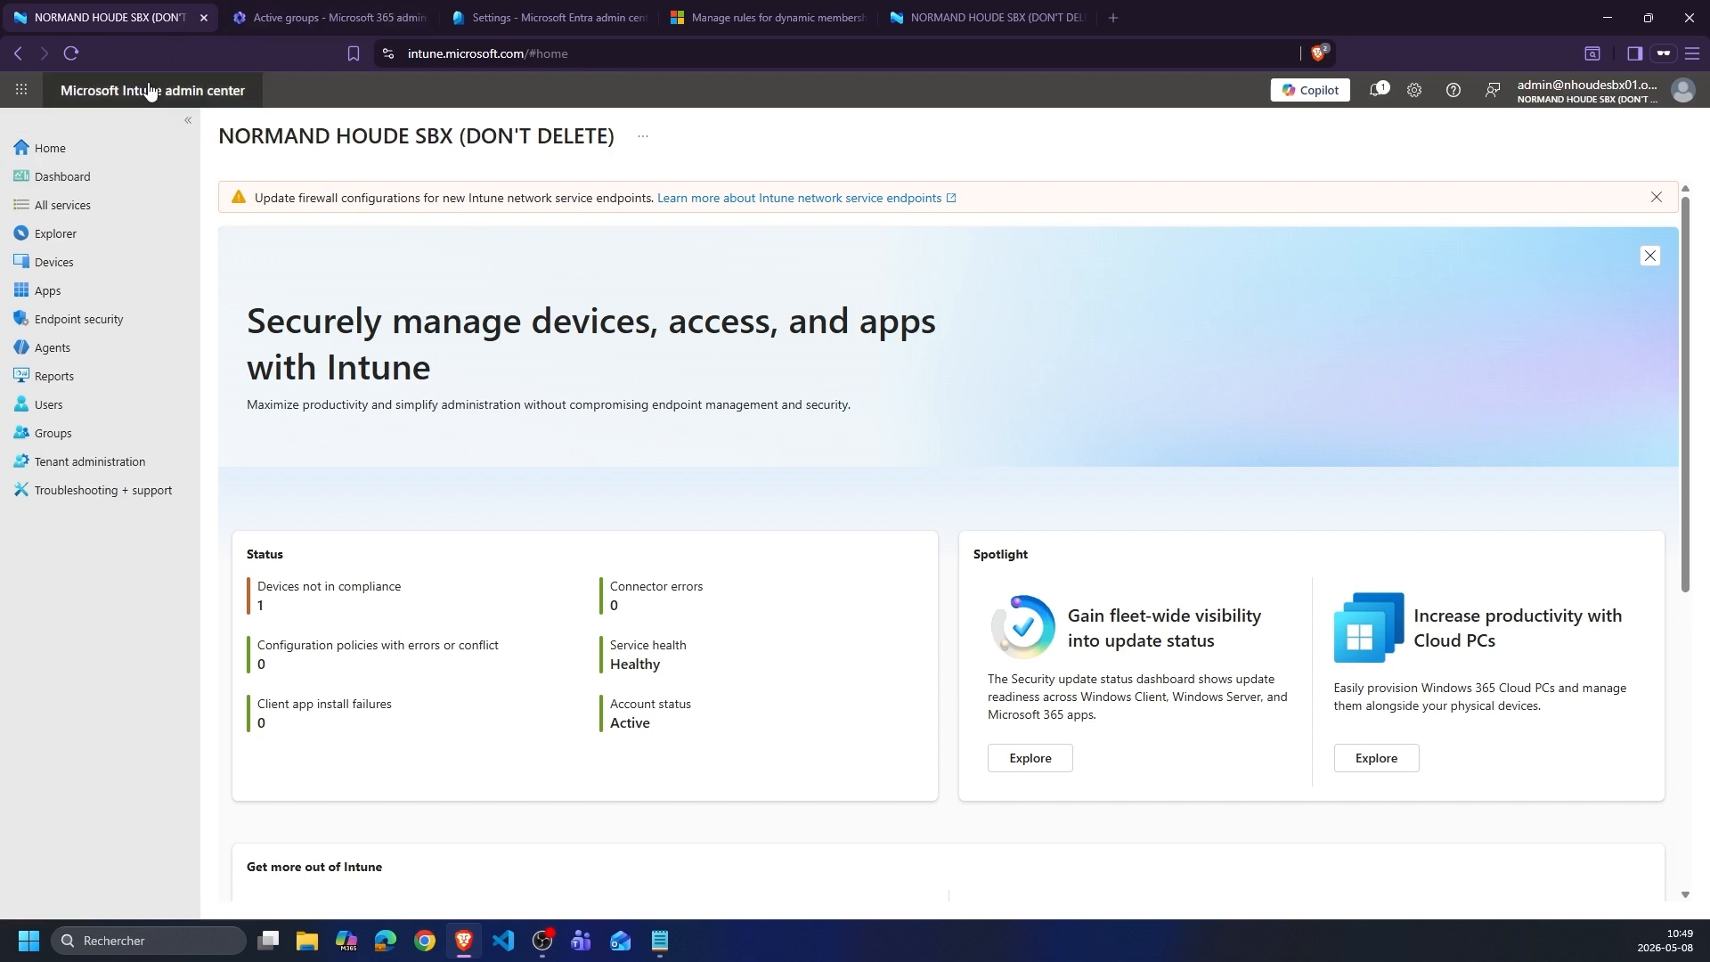
right_click(22, 49)
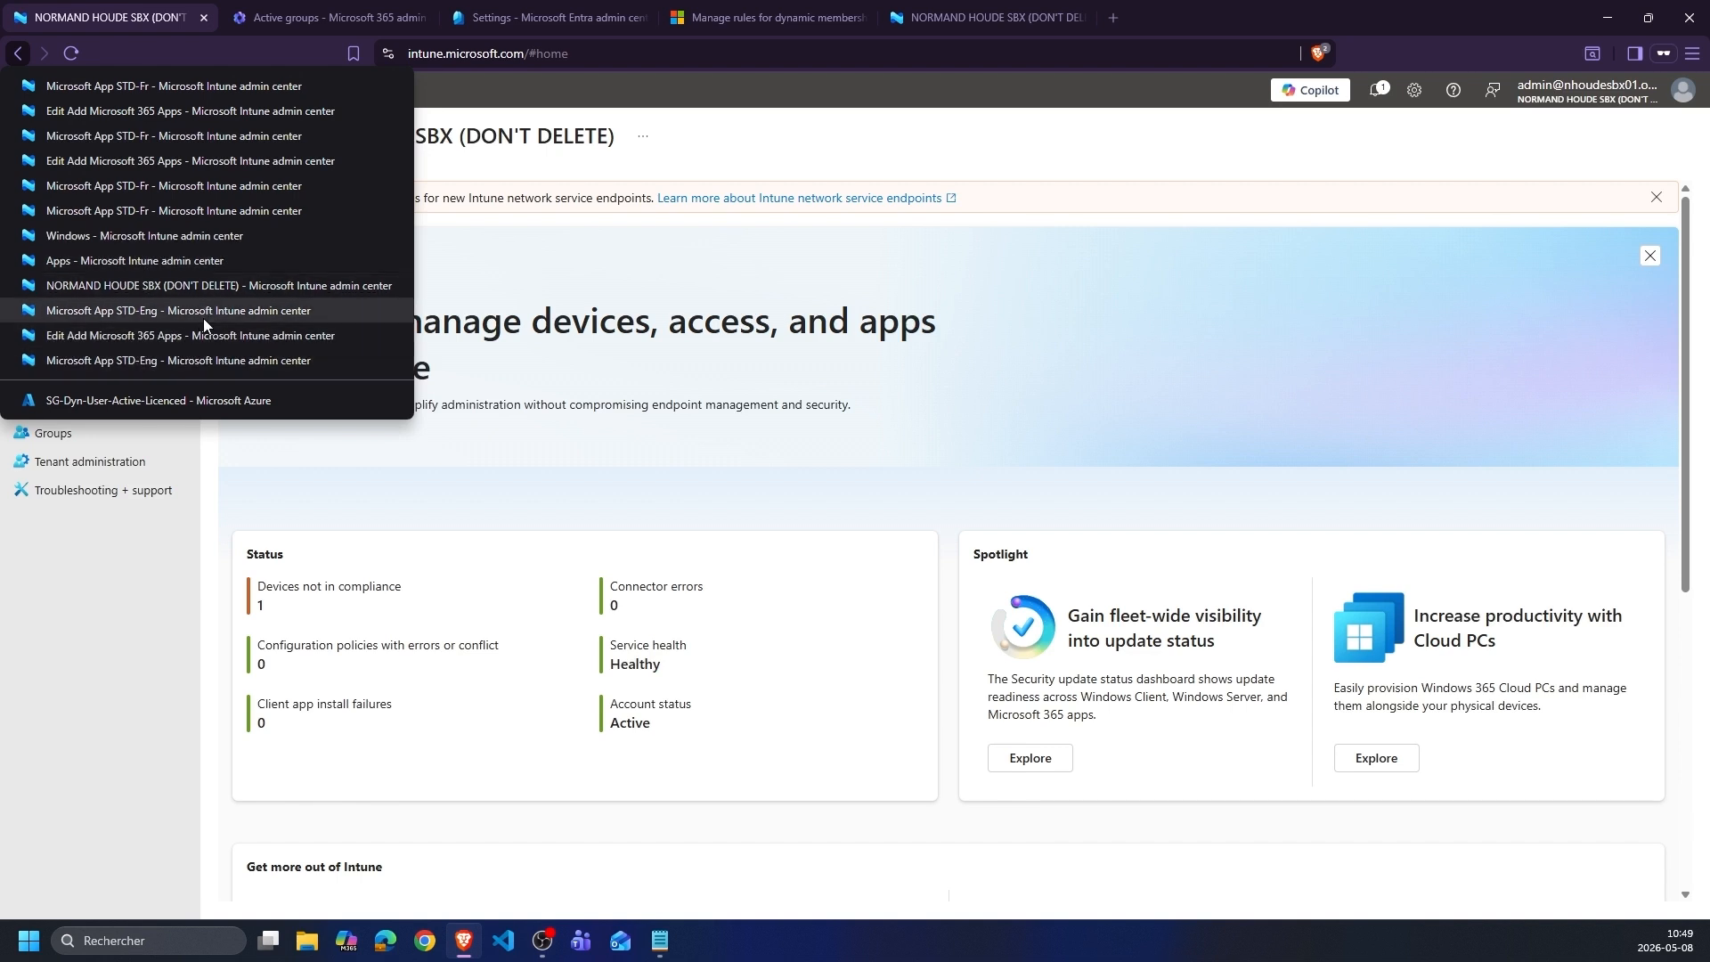
left_click(220, 258)
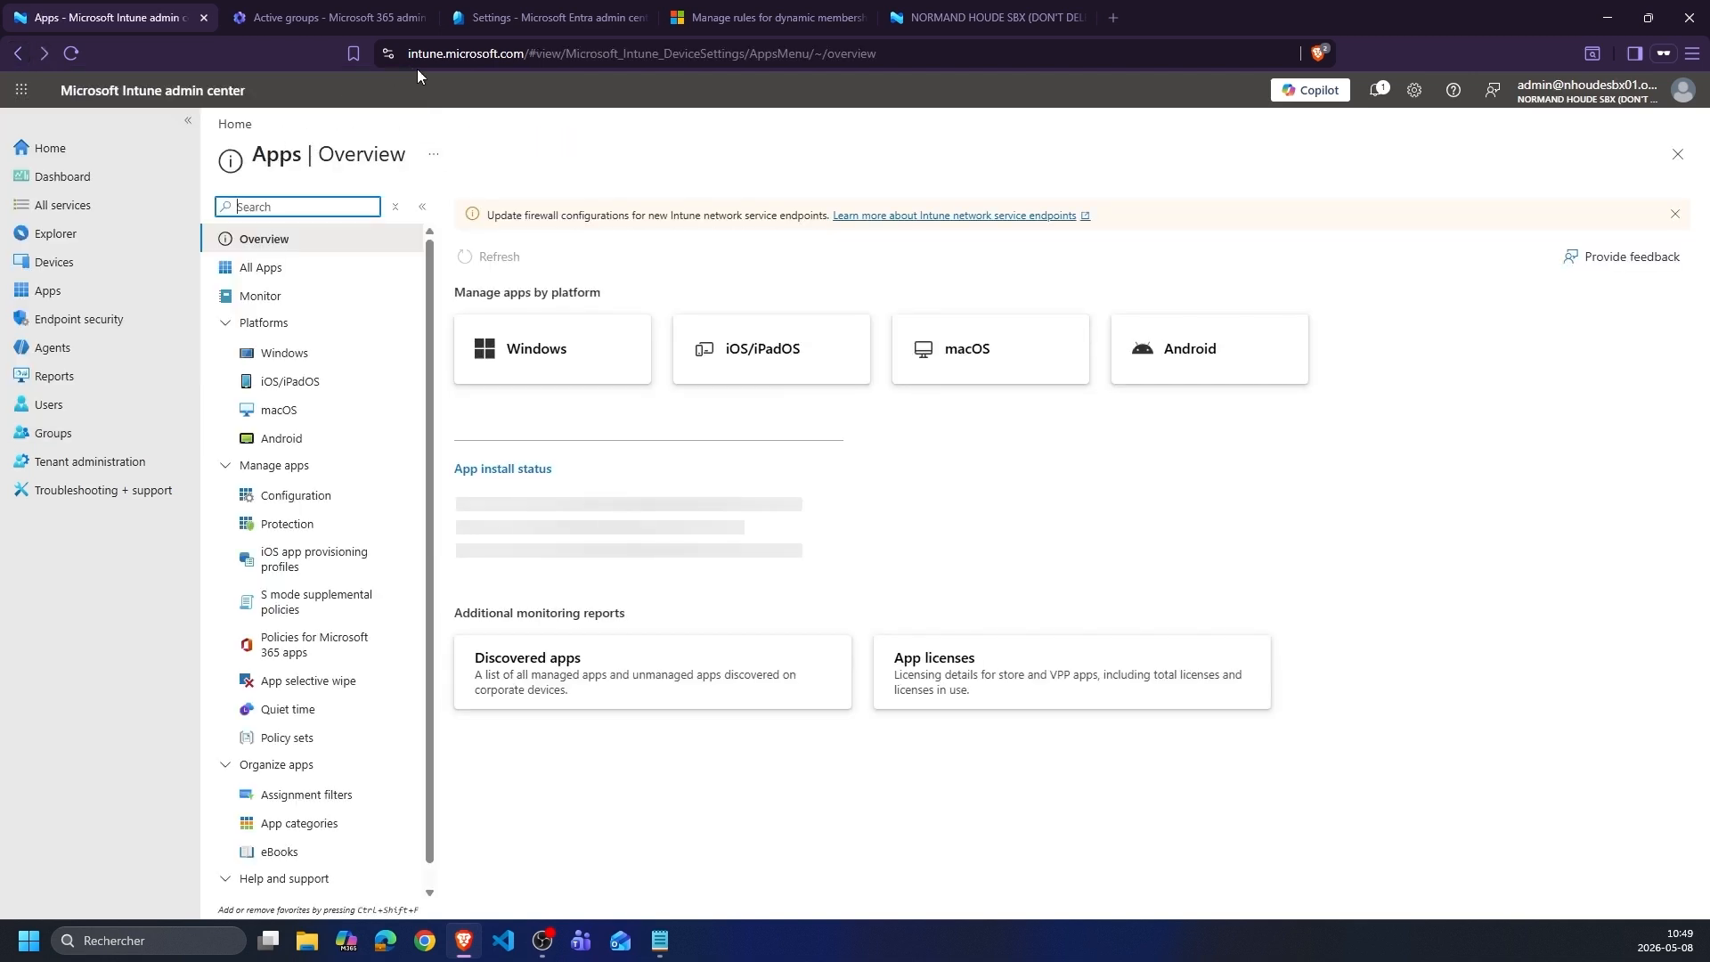
left_click(440, 53)
type("portal.azure.com")
key("Return")
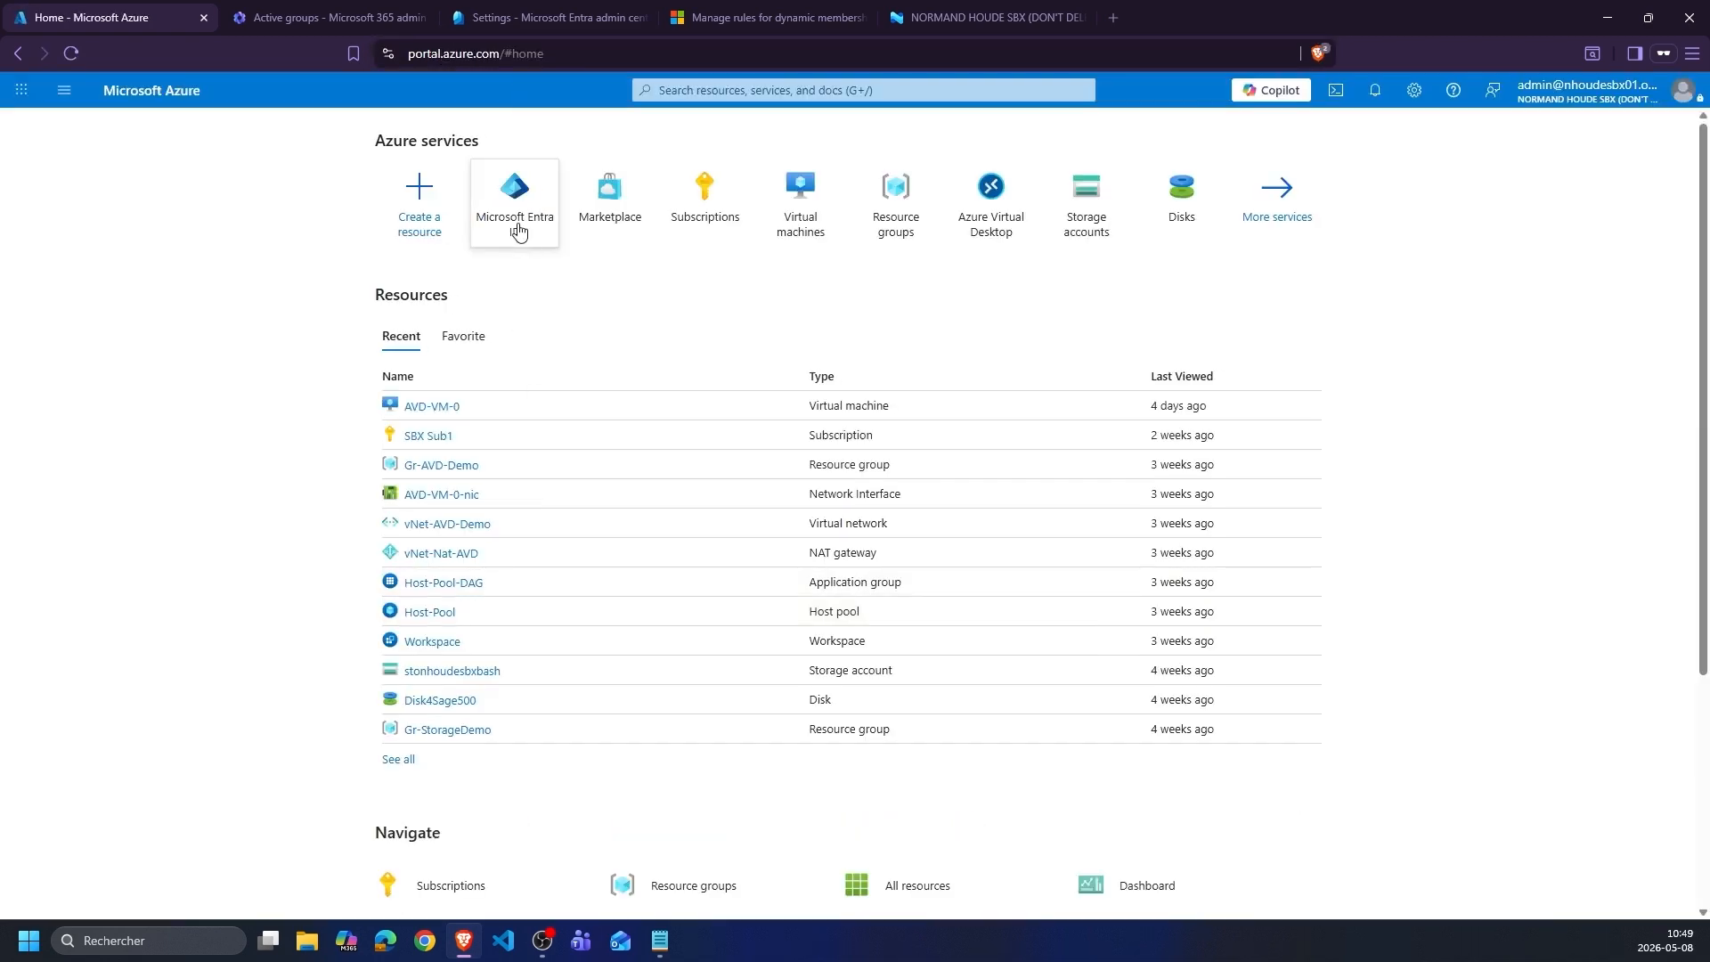
left_click(516, 224)
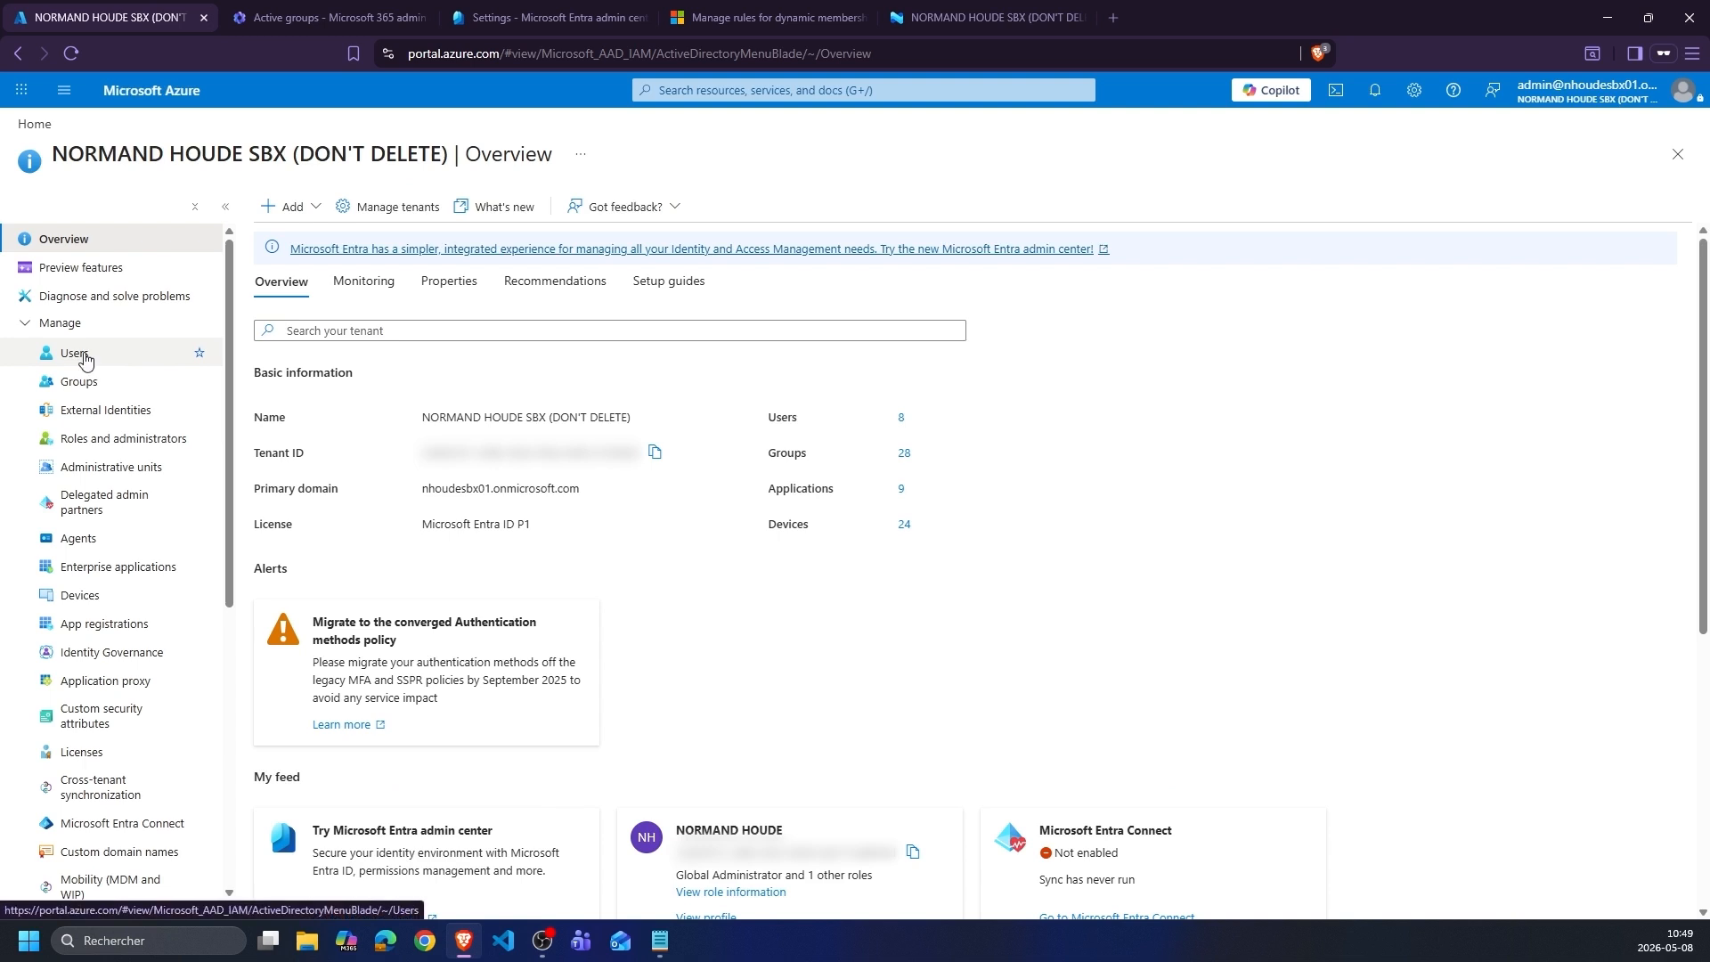
- Open the tenant's user list and display the full properties of the second user listed
left_click(74, 354)
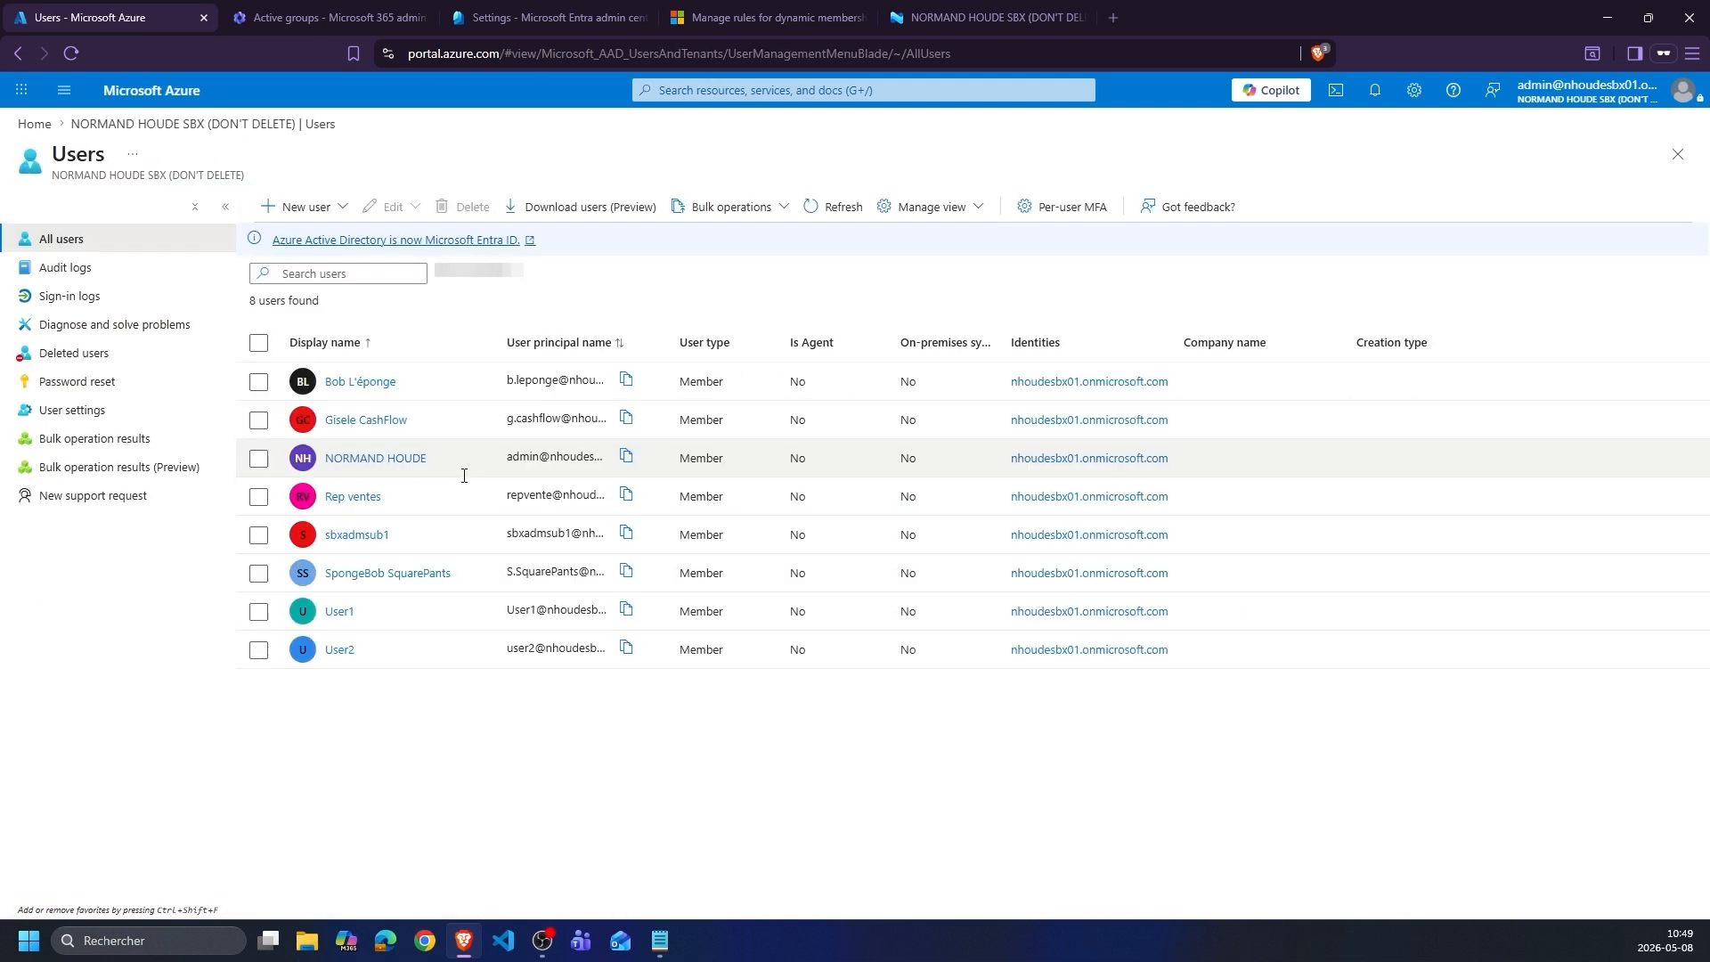
left_click(383, 429)
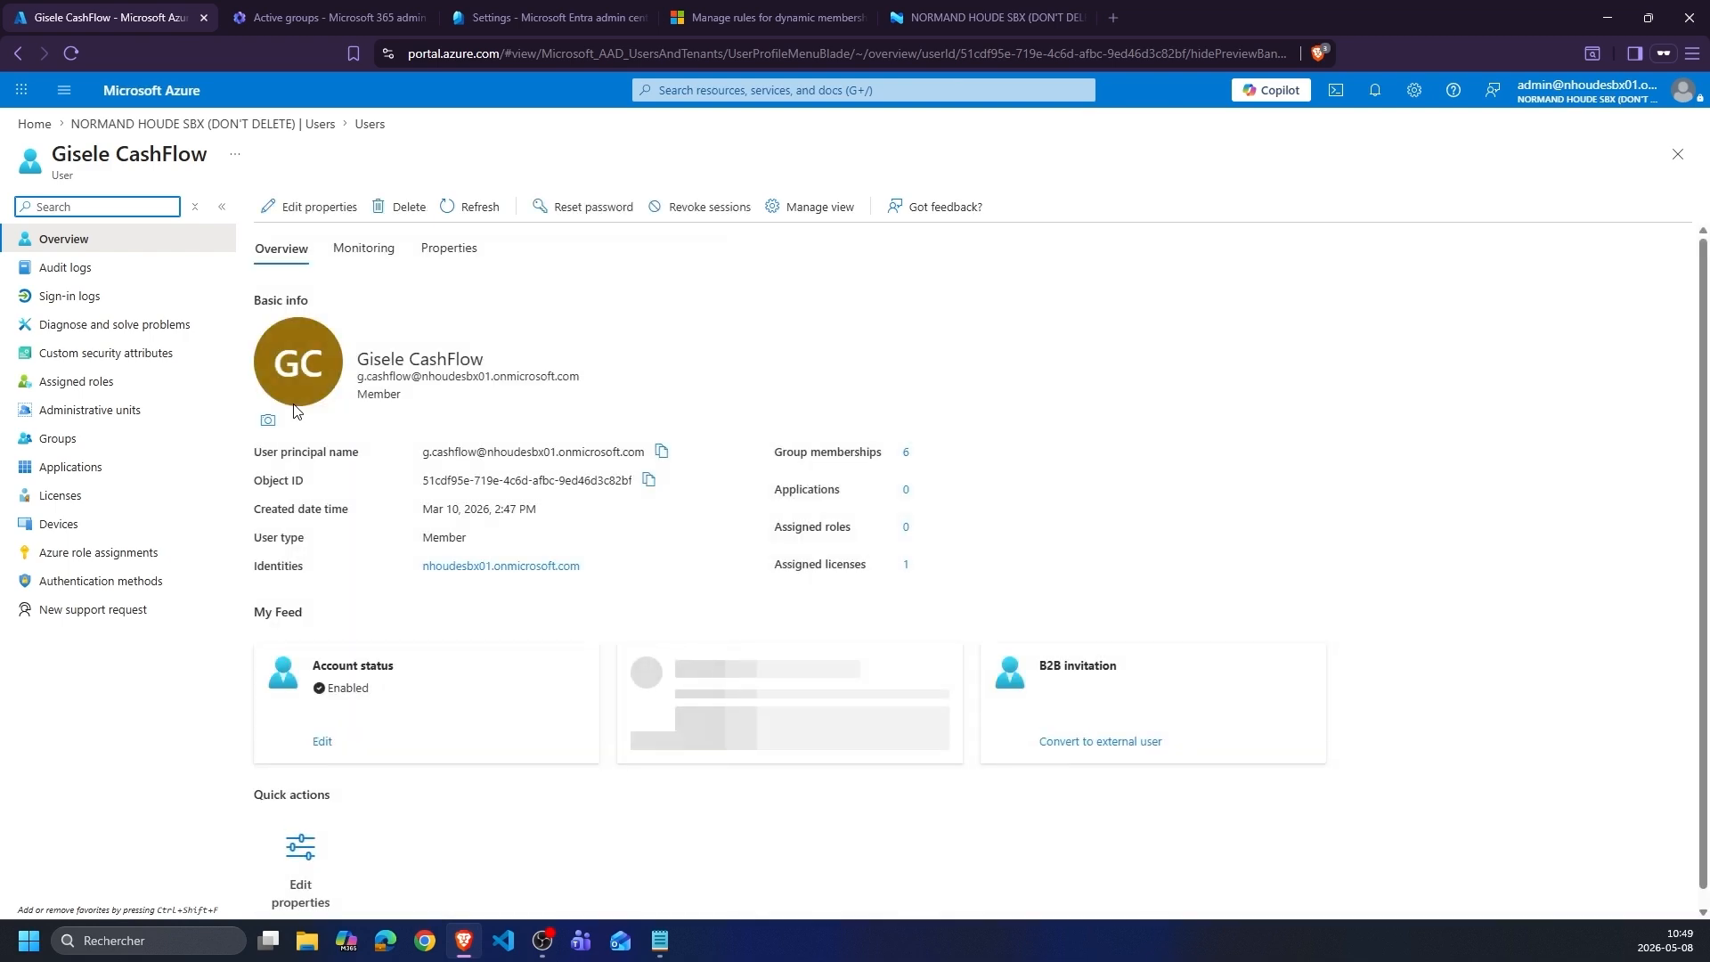
left_click(452, 254)
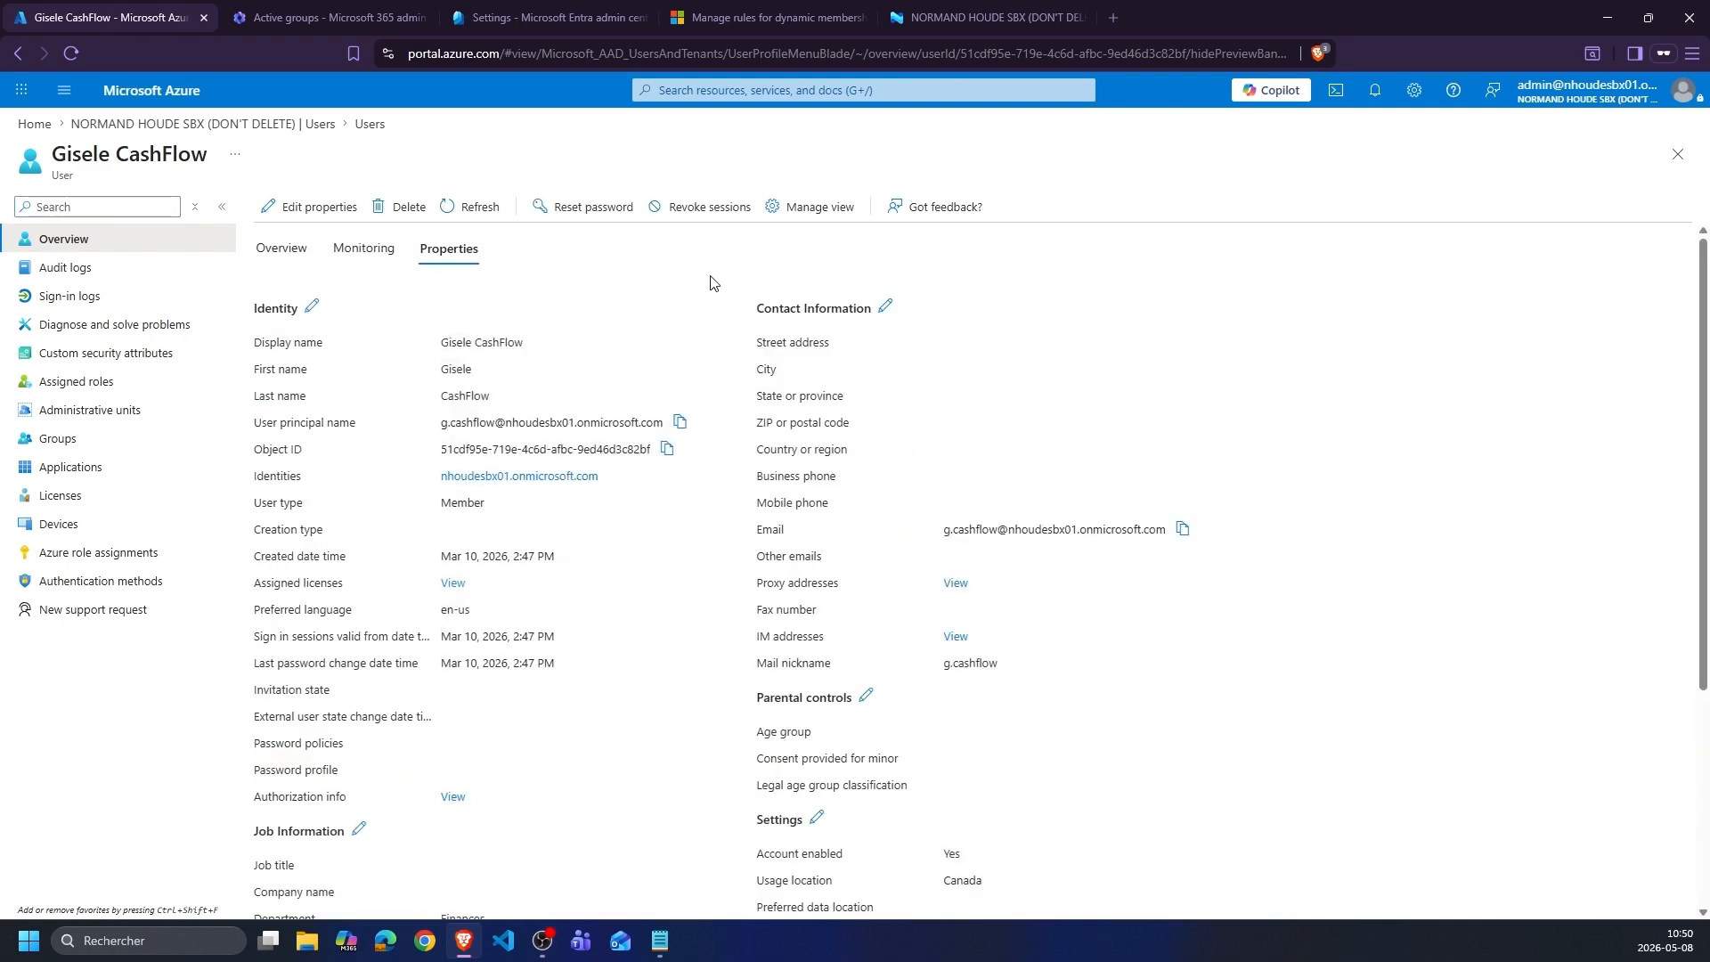
- Look through the user's properties and examine the preferred language under Identity
scroll(709, 282, "down", 4)
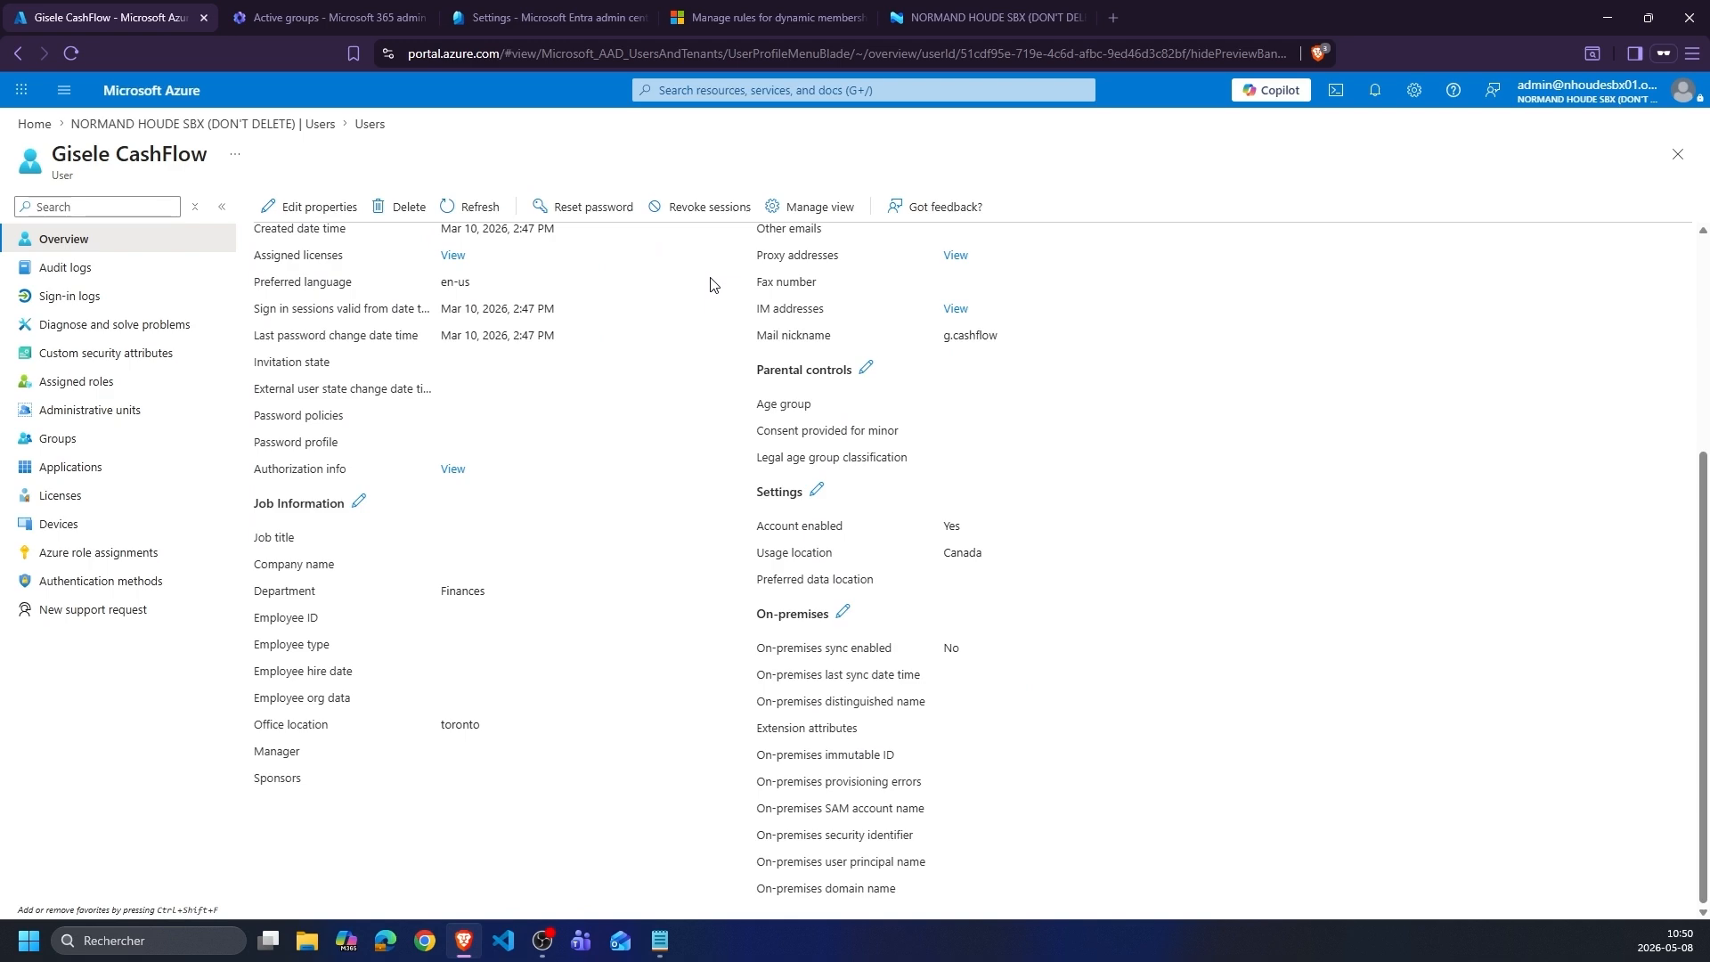
scroll(710, 285, "up", 4)
scroll(710, 286, "down", 4)
scroll(570, 374, "up", 2)
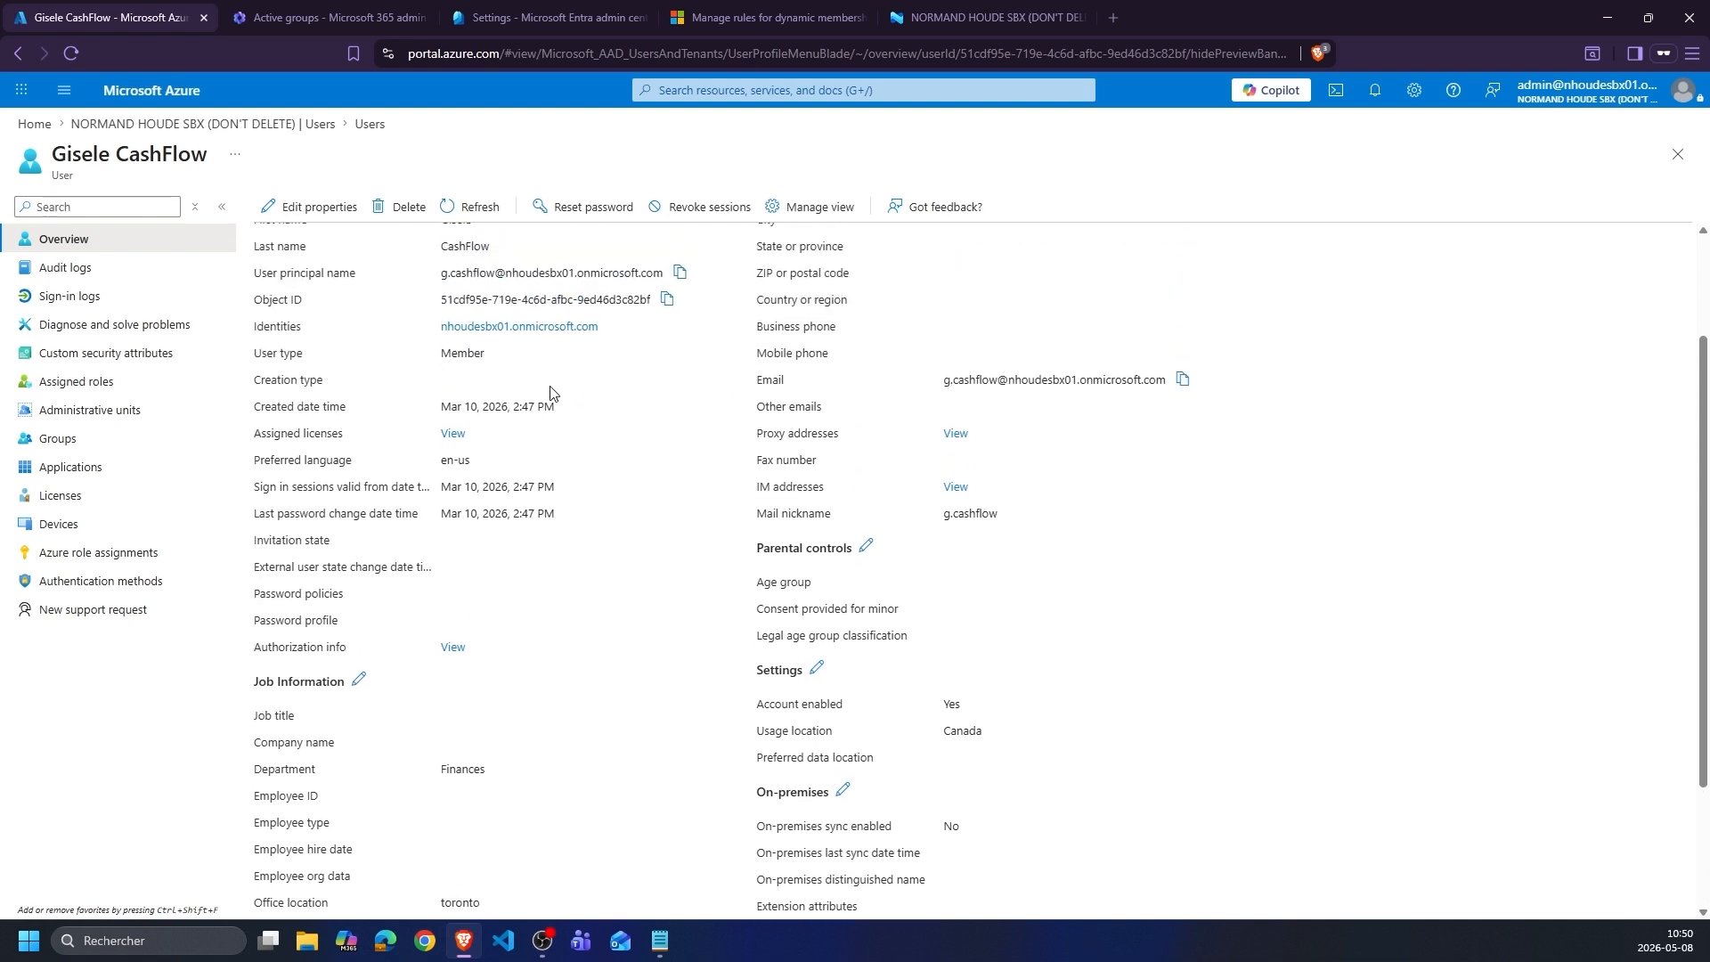
mouse_move(479, 460)
left_mouse_down()
mouse_move(238, 450)
mouse_move(325, 502)
mouse_move(485, 487)
mouse_move(474, 453)
left_mouse_up()
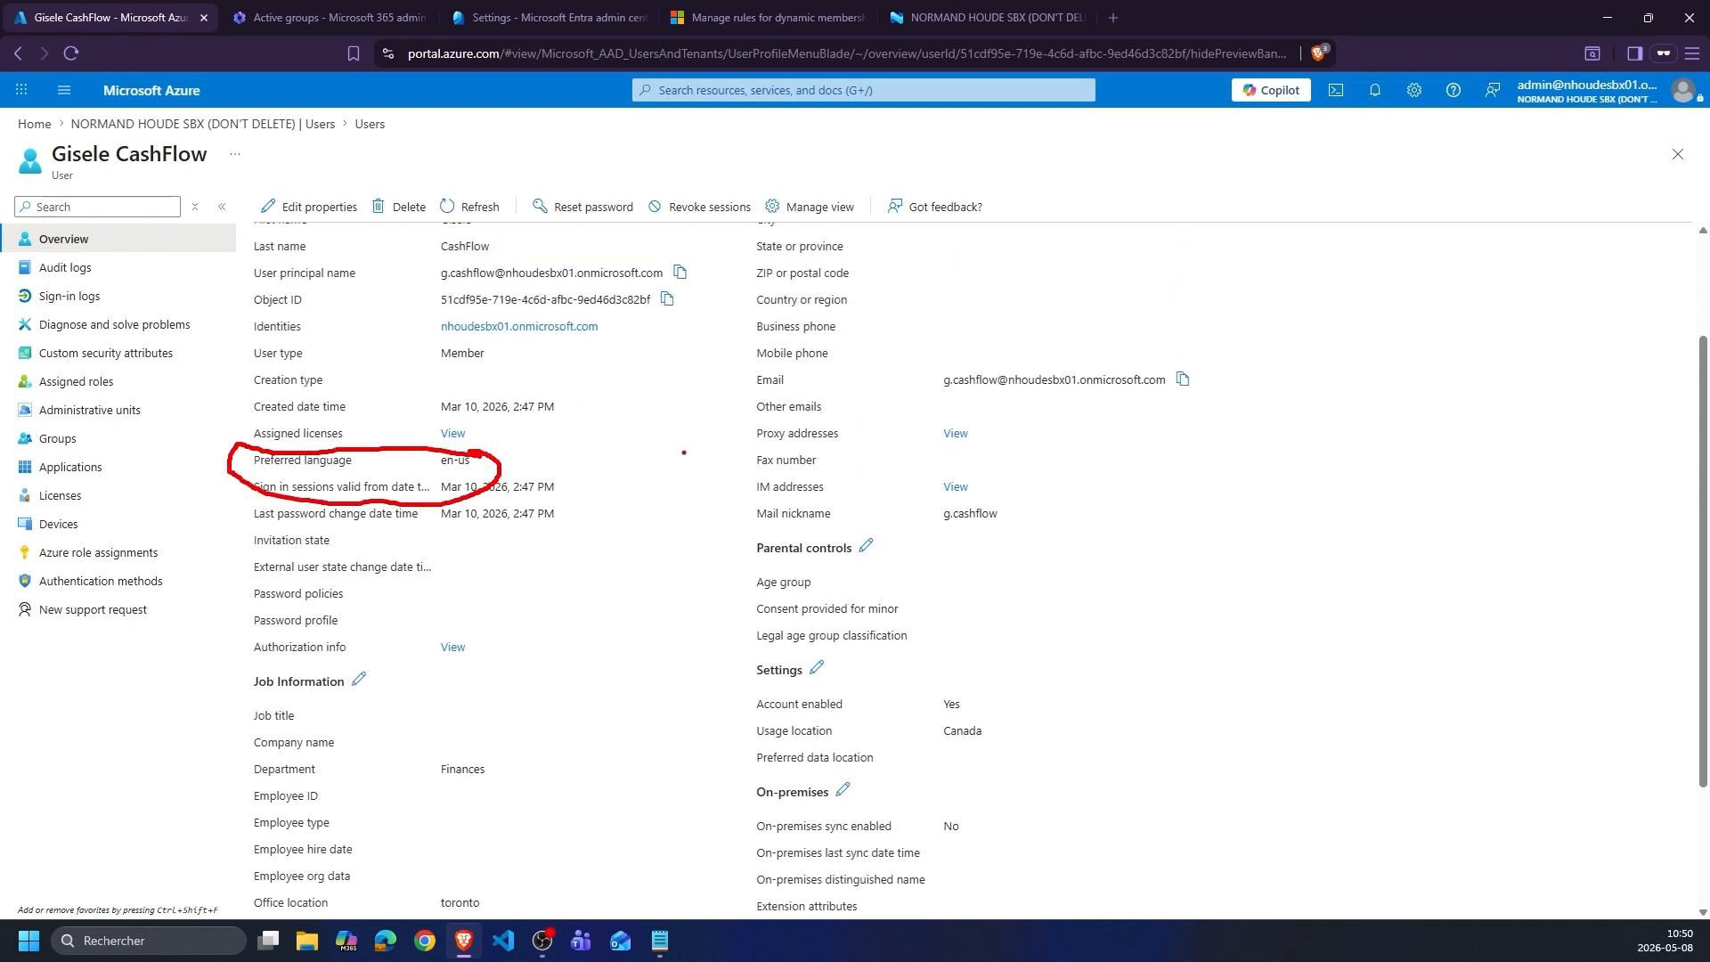
key("Escape")
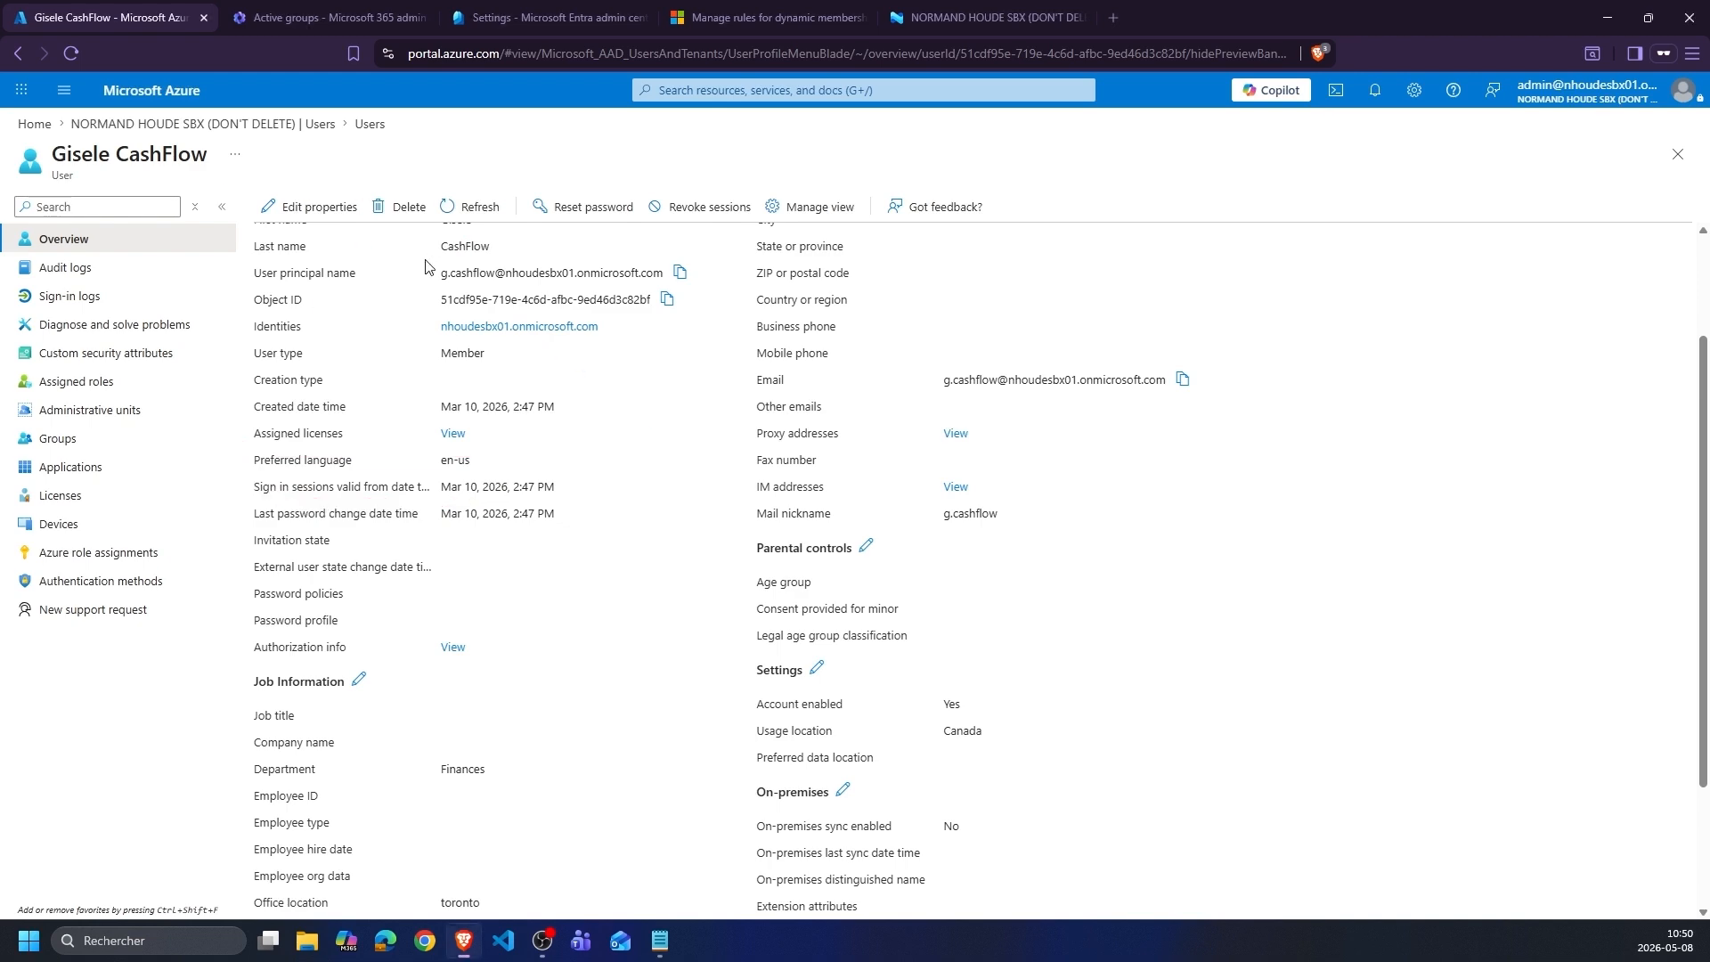
- Examine the department and office location in the user's job information as attributes for dynamic group rules
scroll(398, 339, "up", 2)
scroll(458, 312, "down", 4)
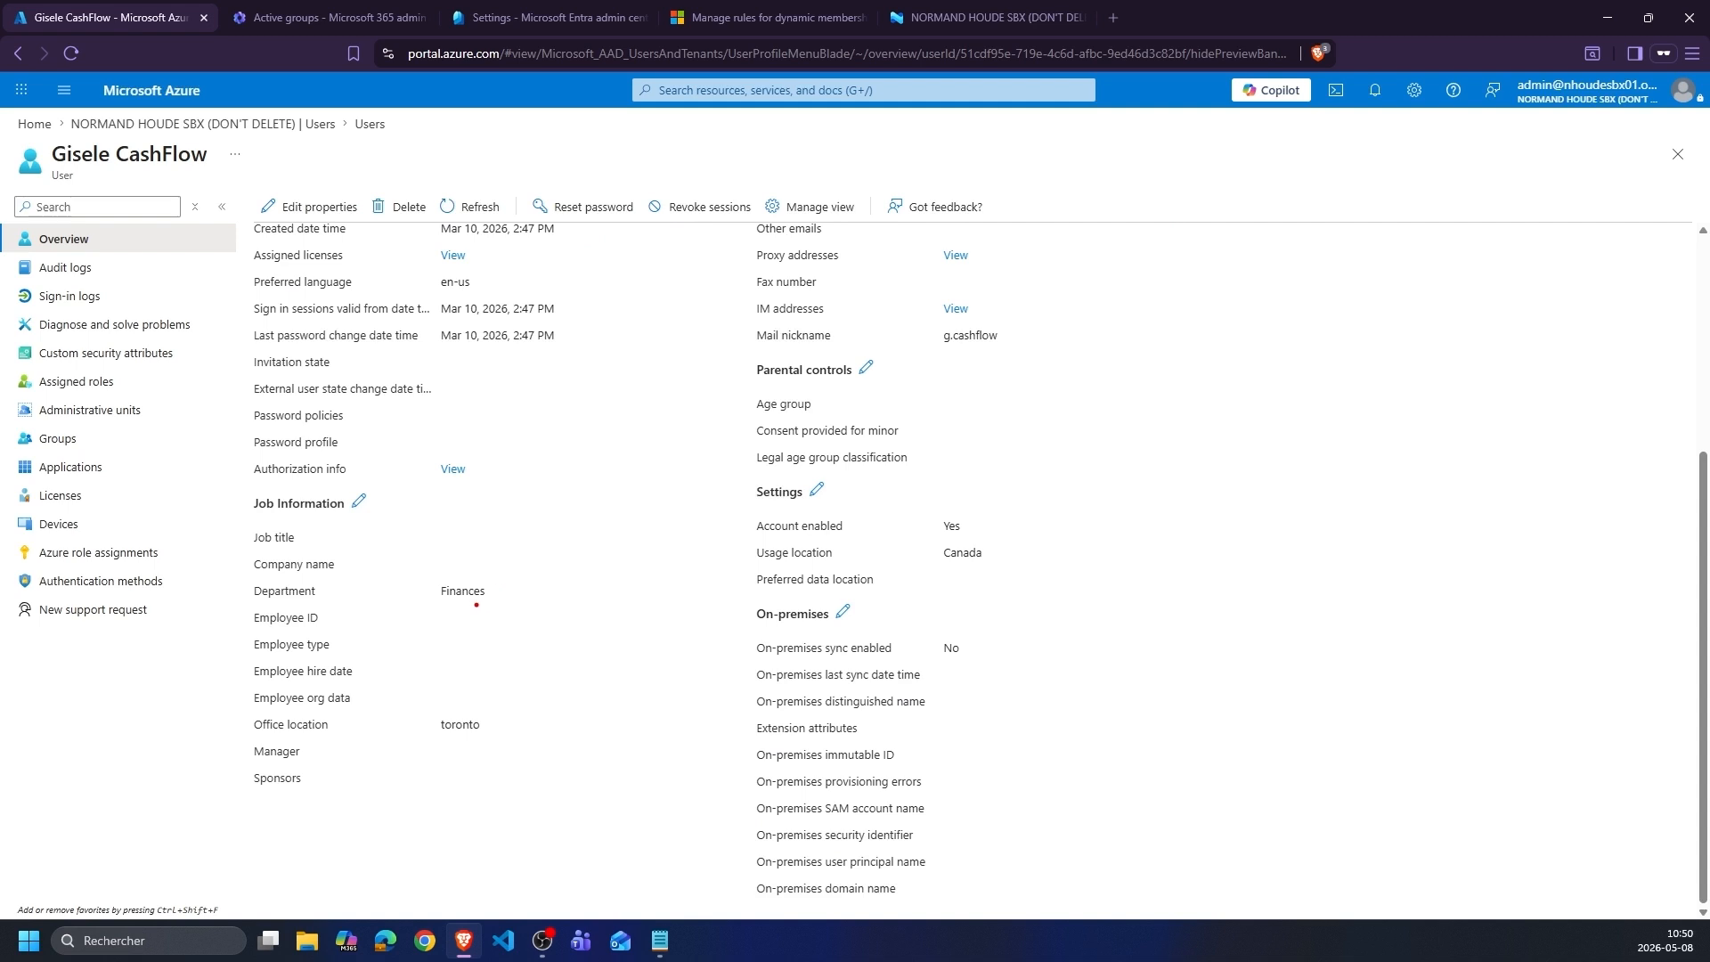
mouse_move(499, 604)
left_mouse_down()
mouse_move(340, 595)
mouse_move(253, 618)
left_mouse_up()
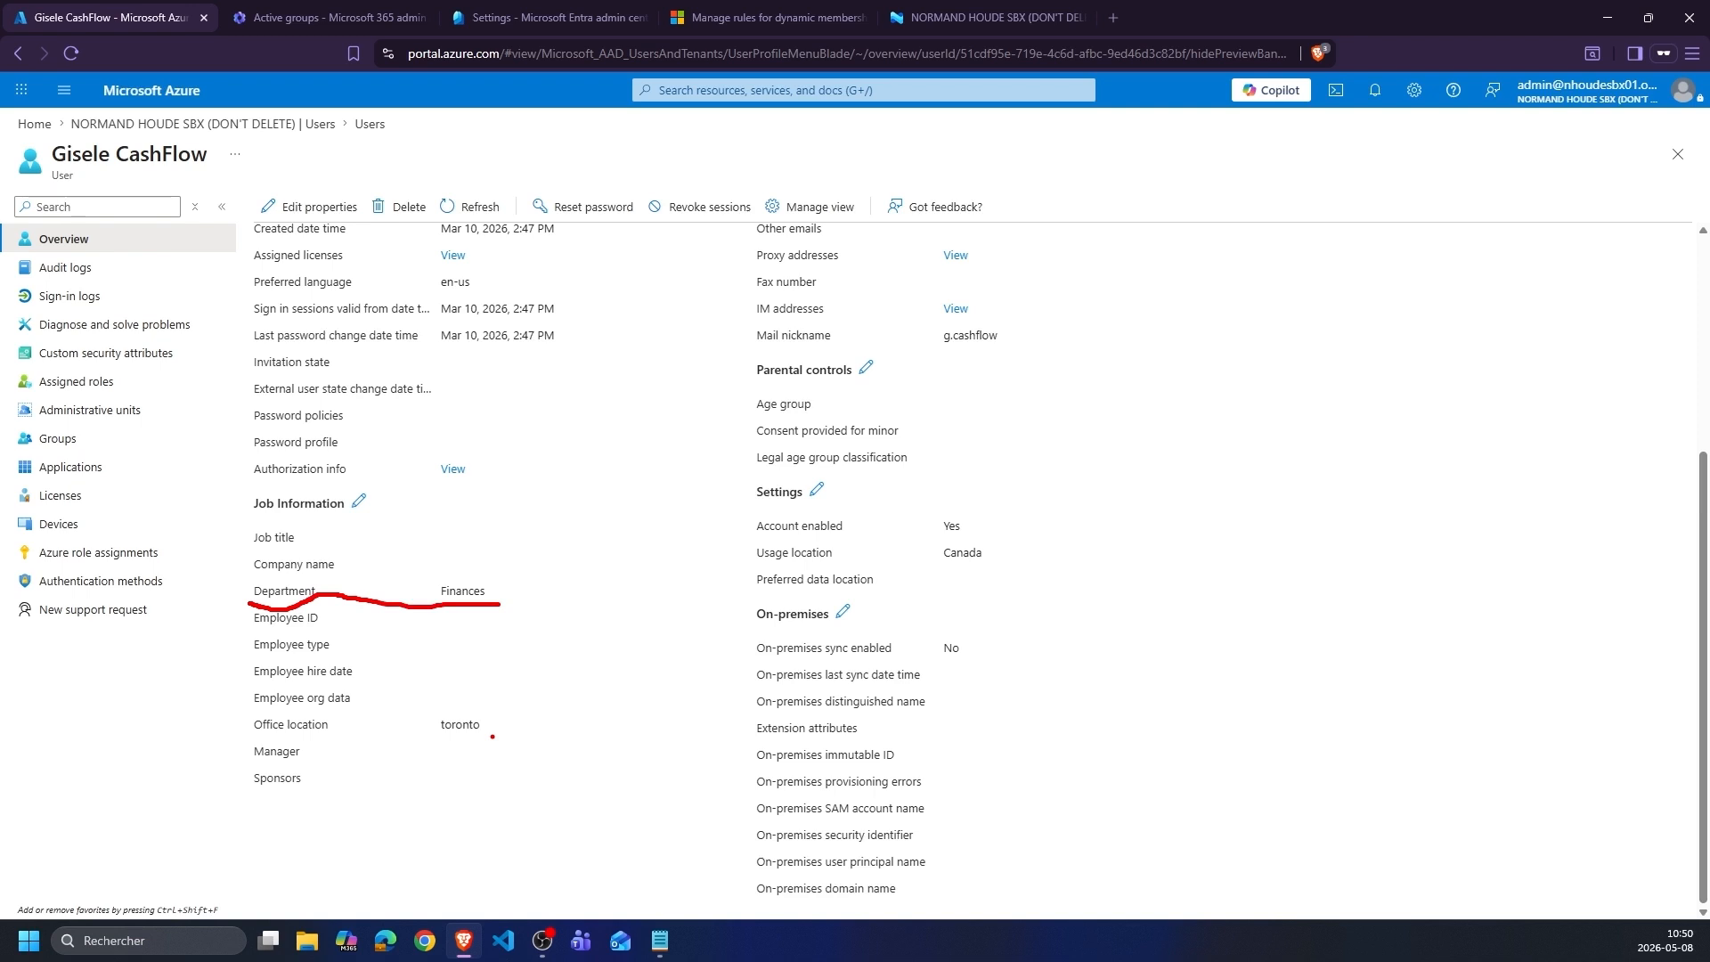
left_click_drag(501, 747, 303, 743)
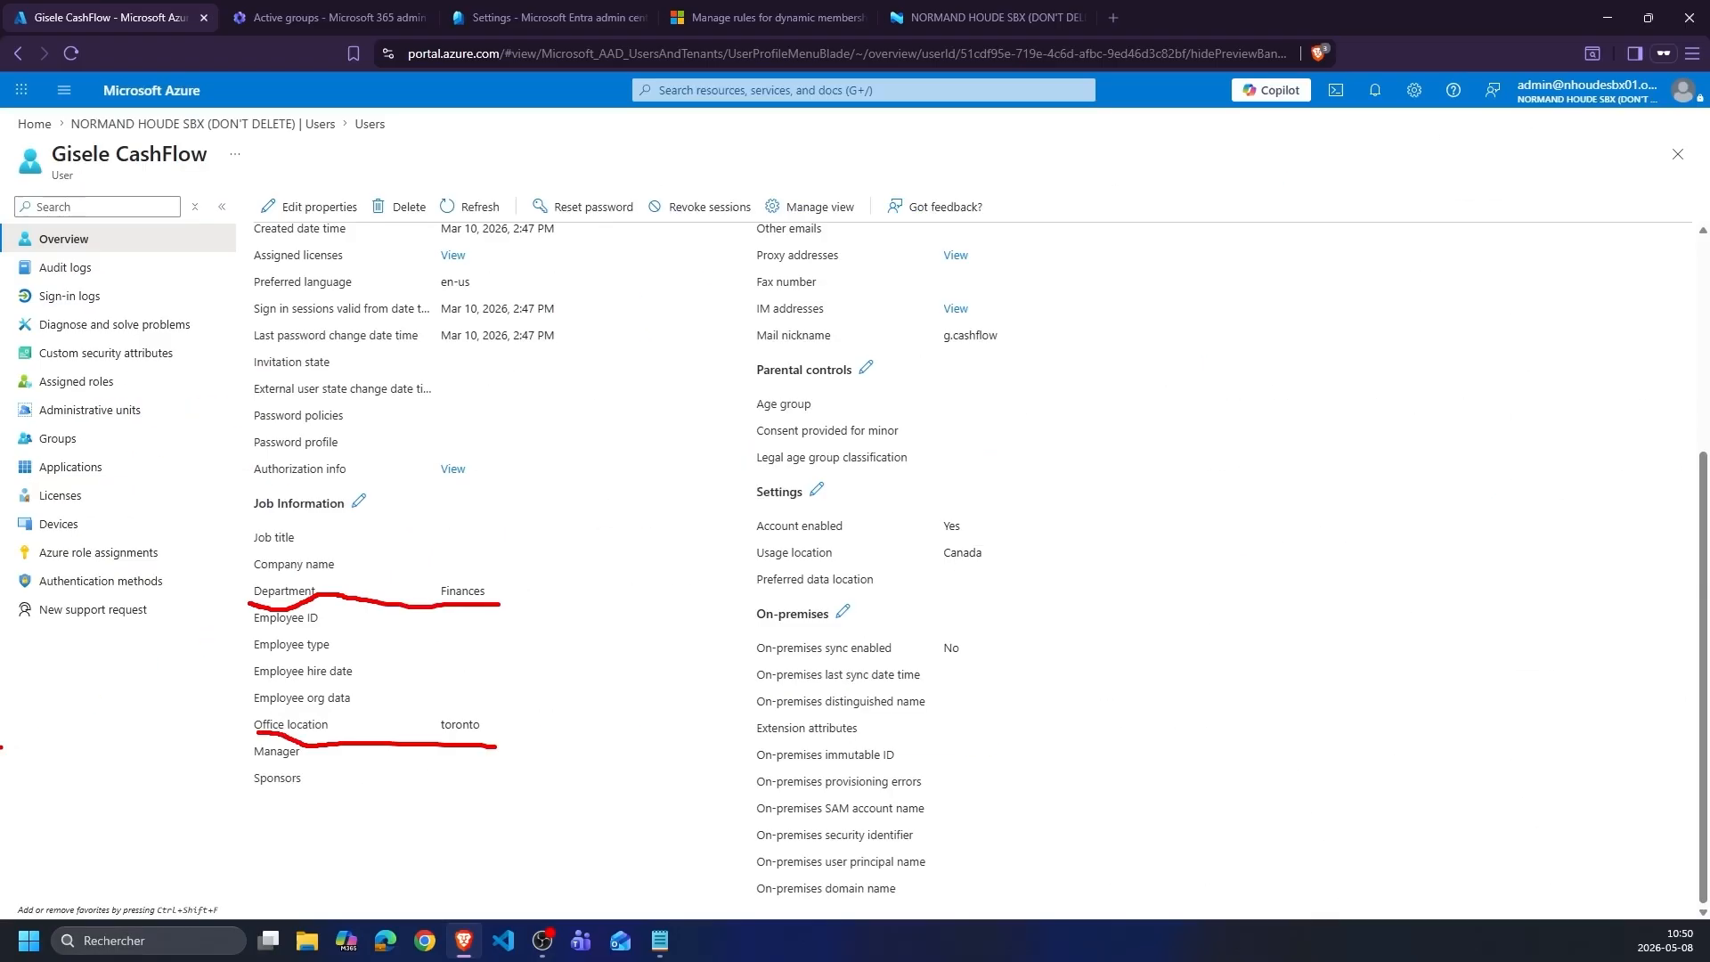
key("Escape")
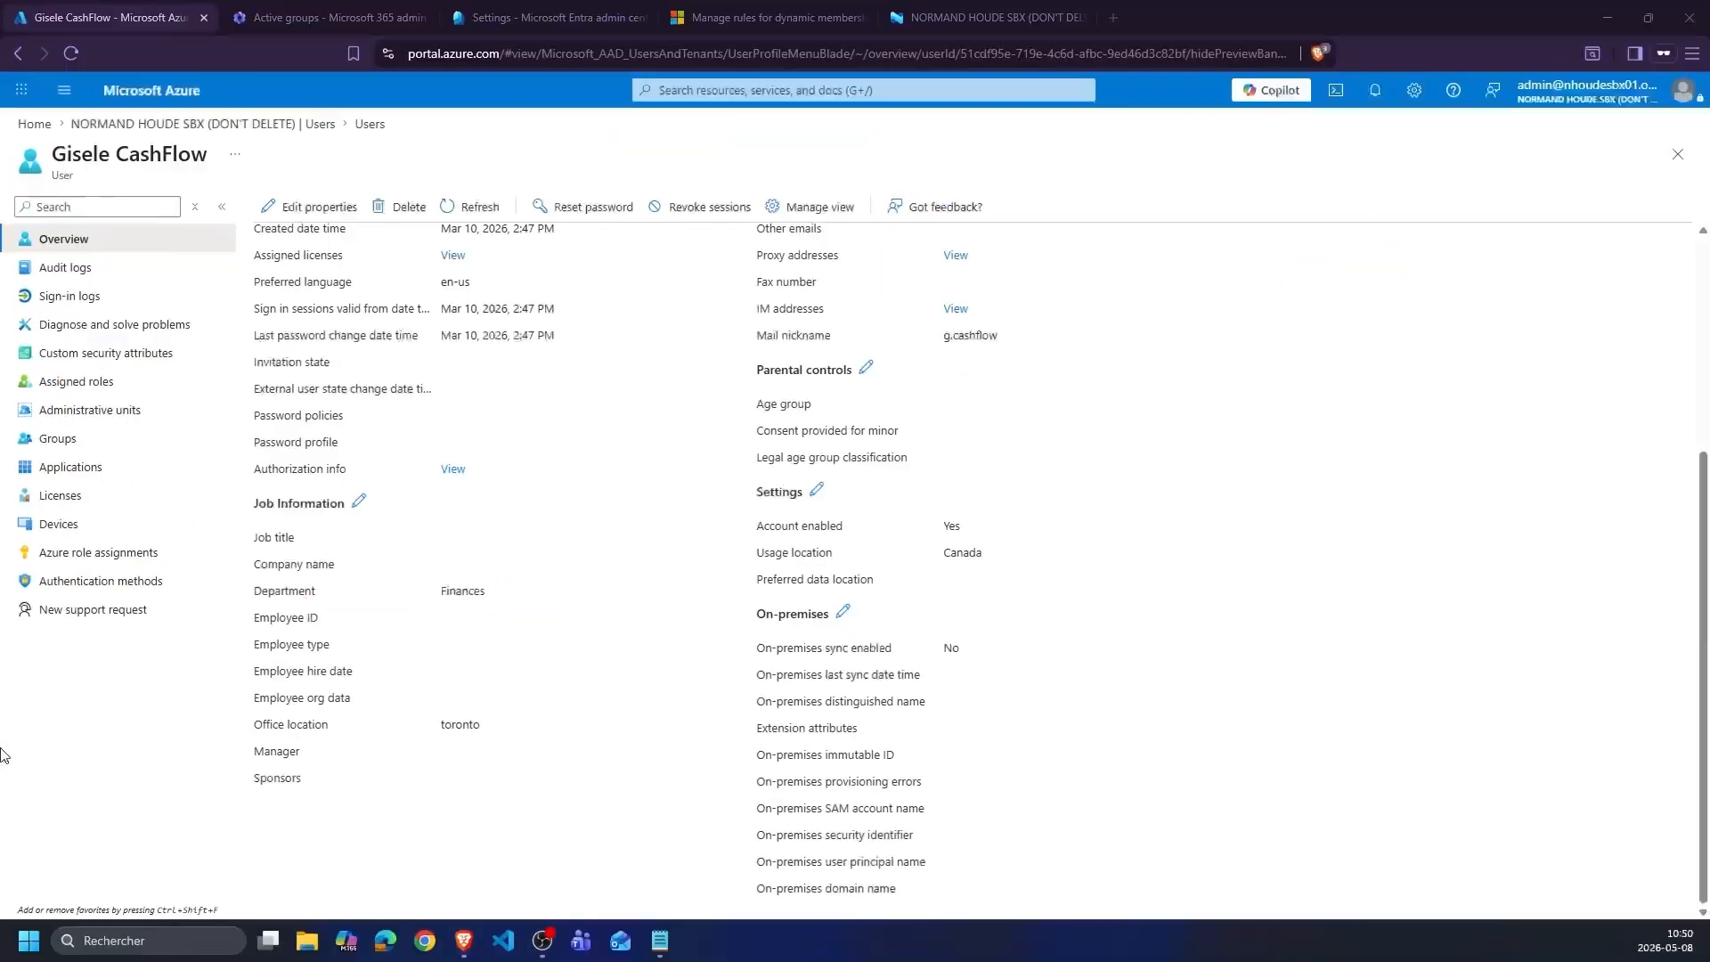
scroll(759, 592, "up", 4)
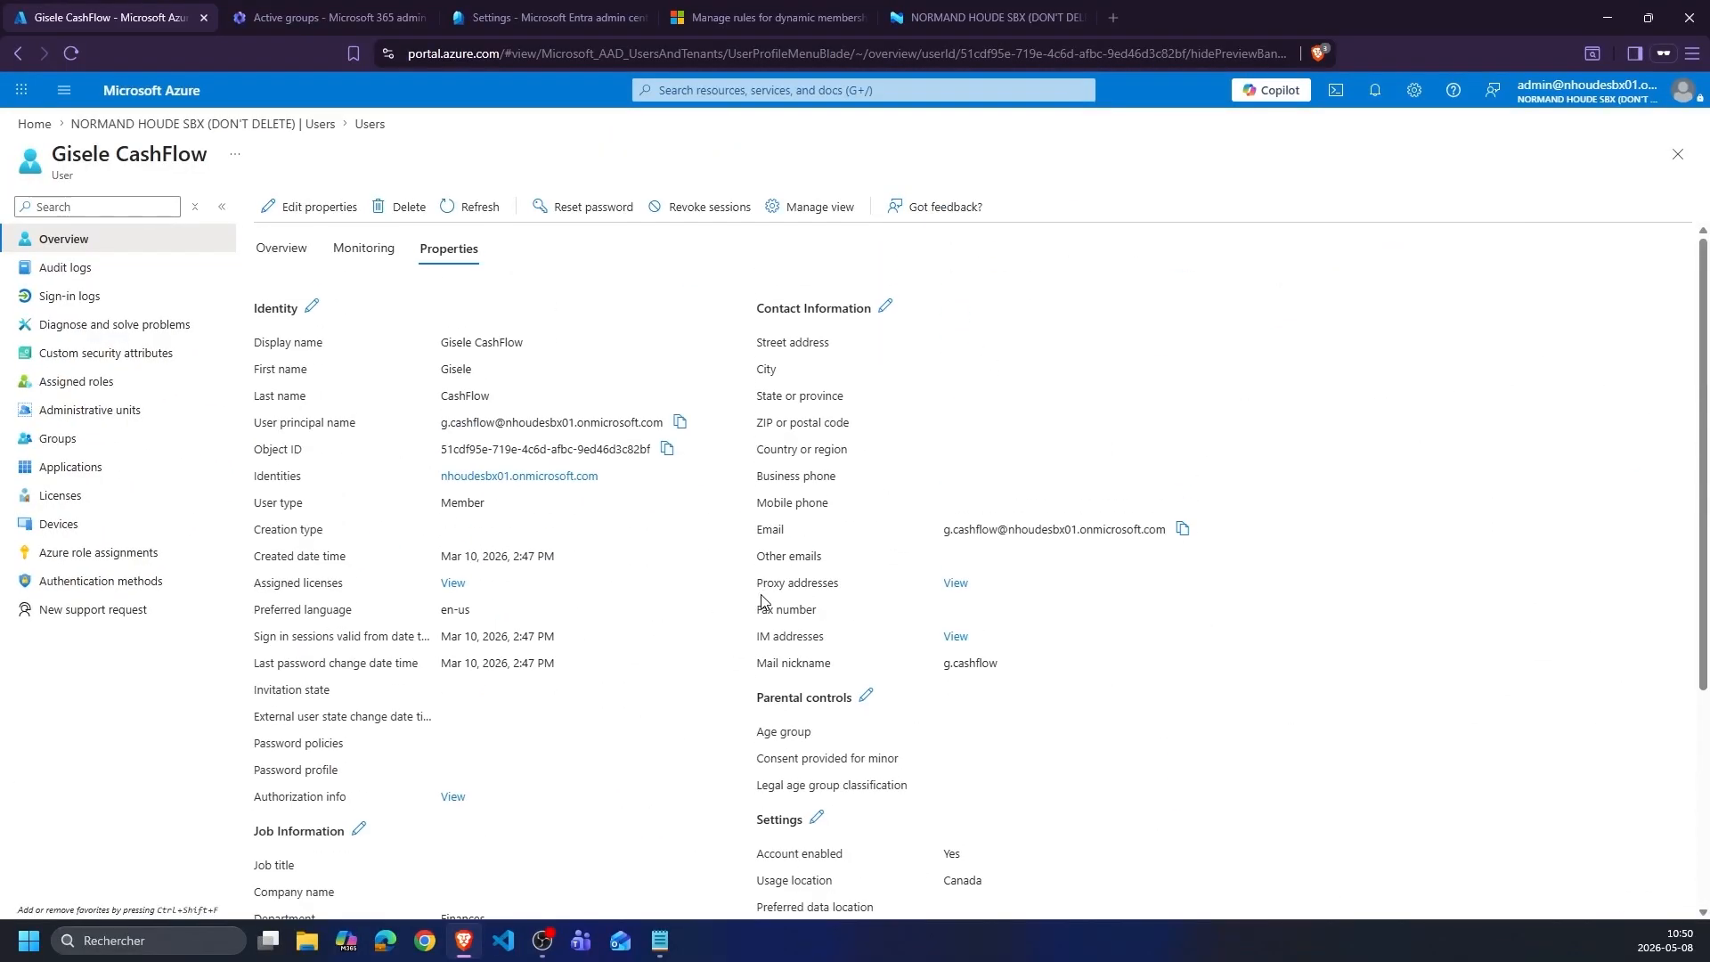
scroll(971, 570, "down", 1)
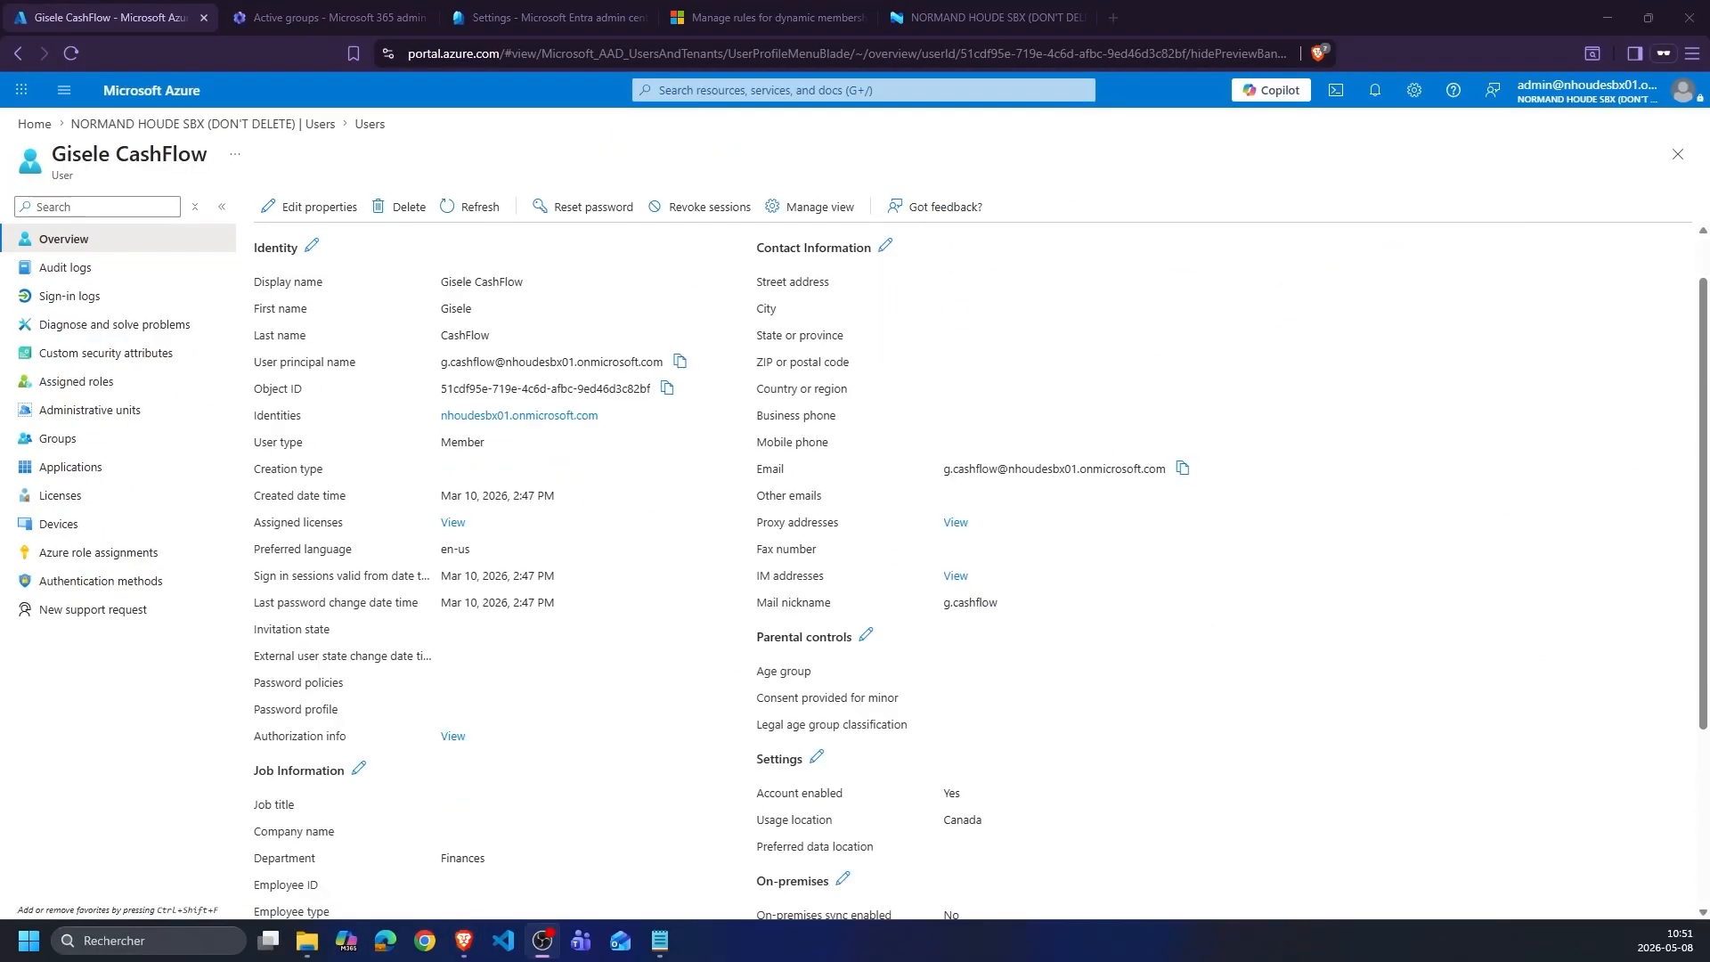